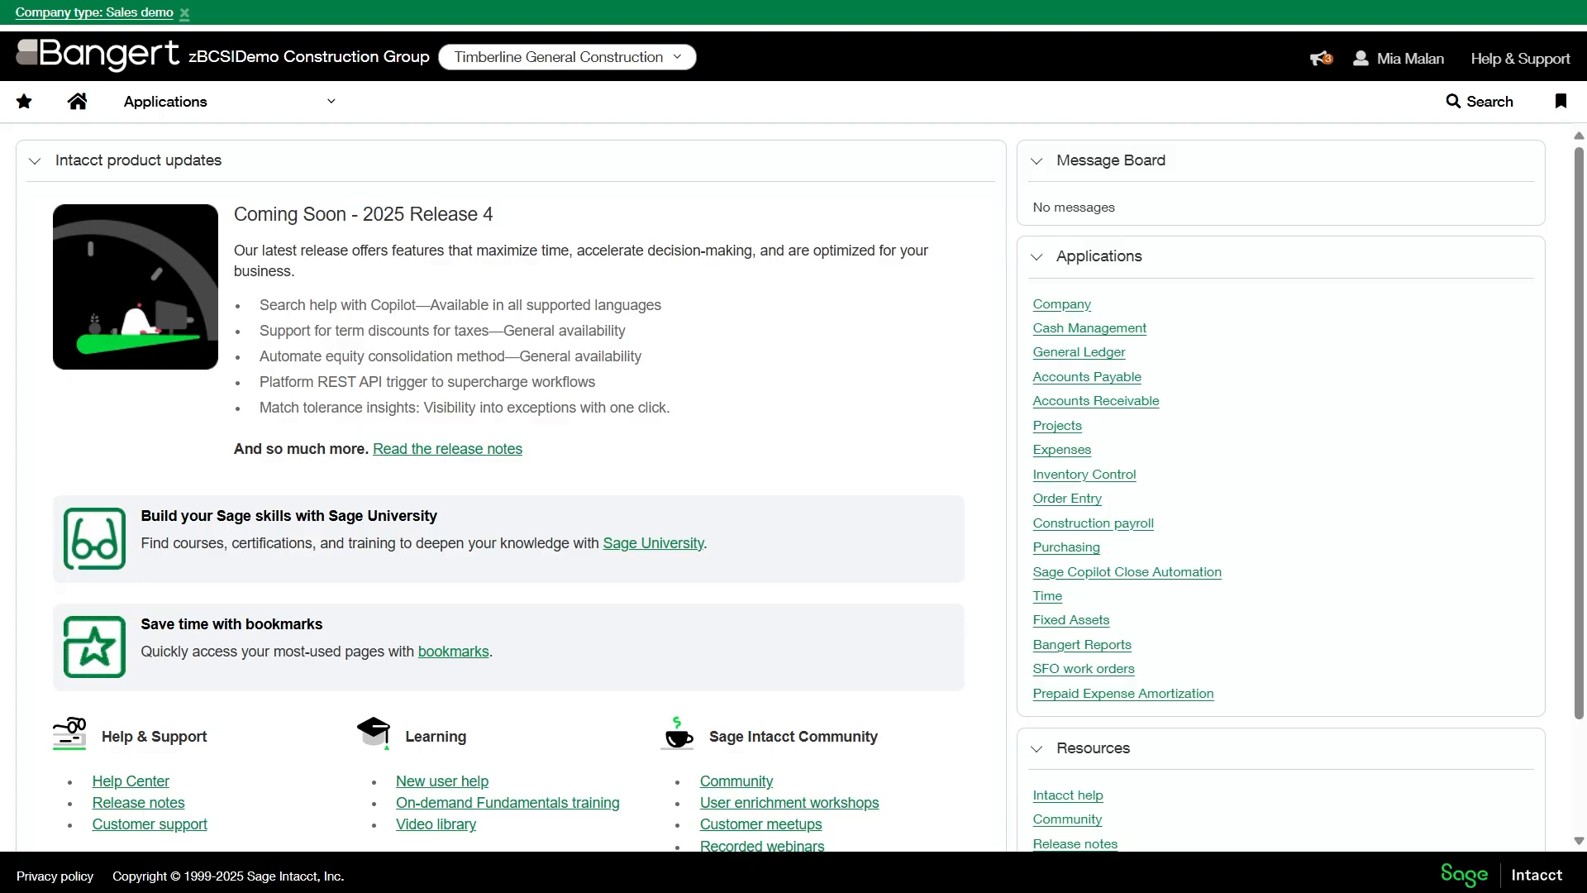
- Open draft record 37 from the Accounts Payable retainage releases for editing and display its retainage release details
click(178, 116)
click(170, 304)
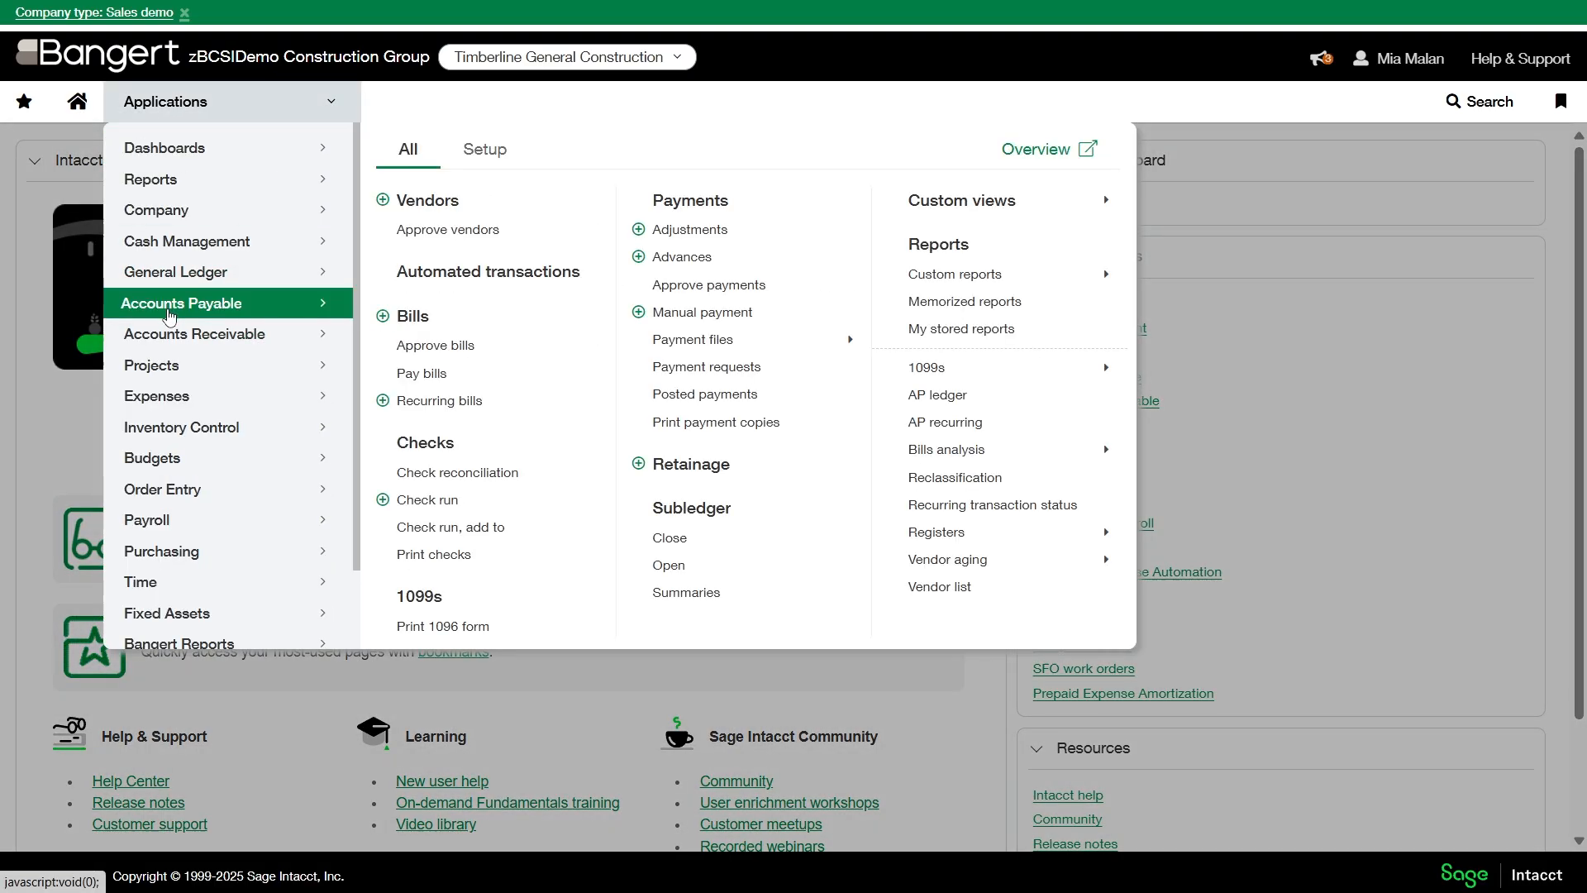
click(682, 466)
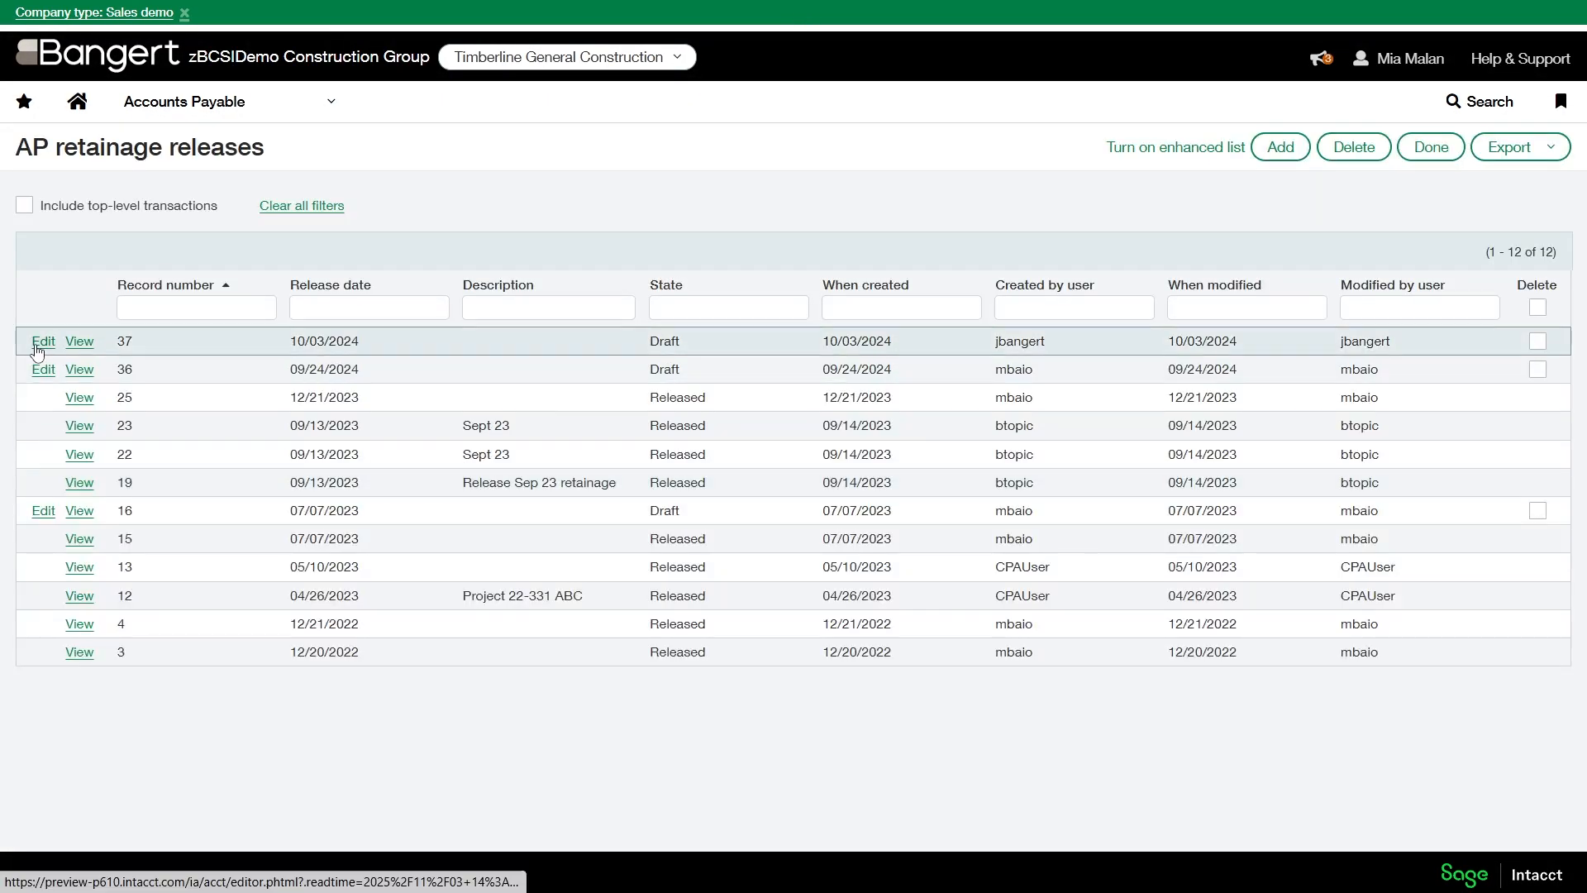
click(43, 342)
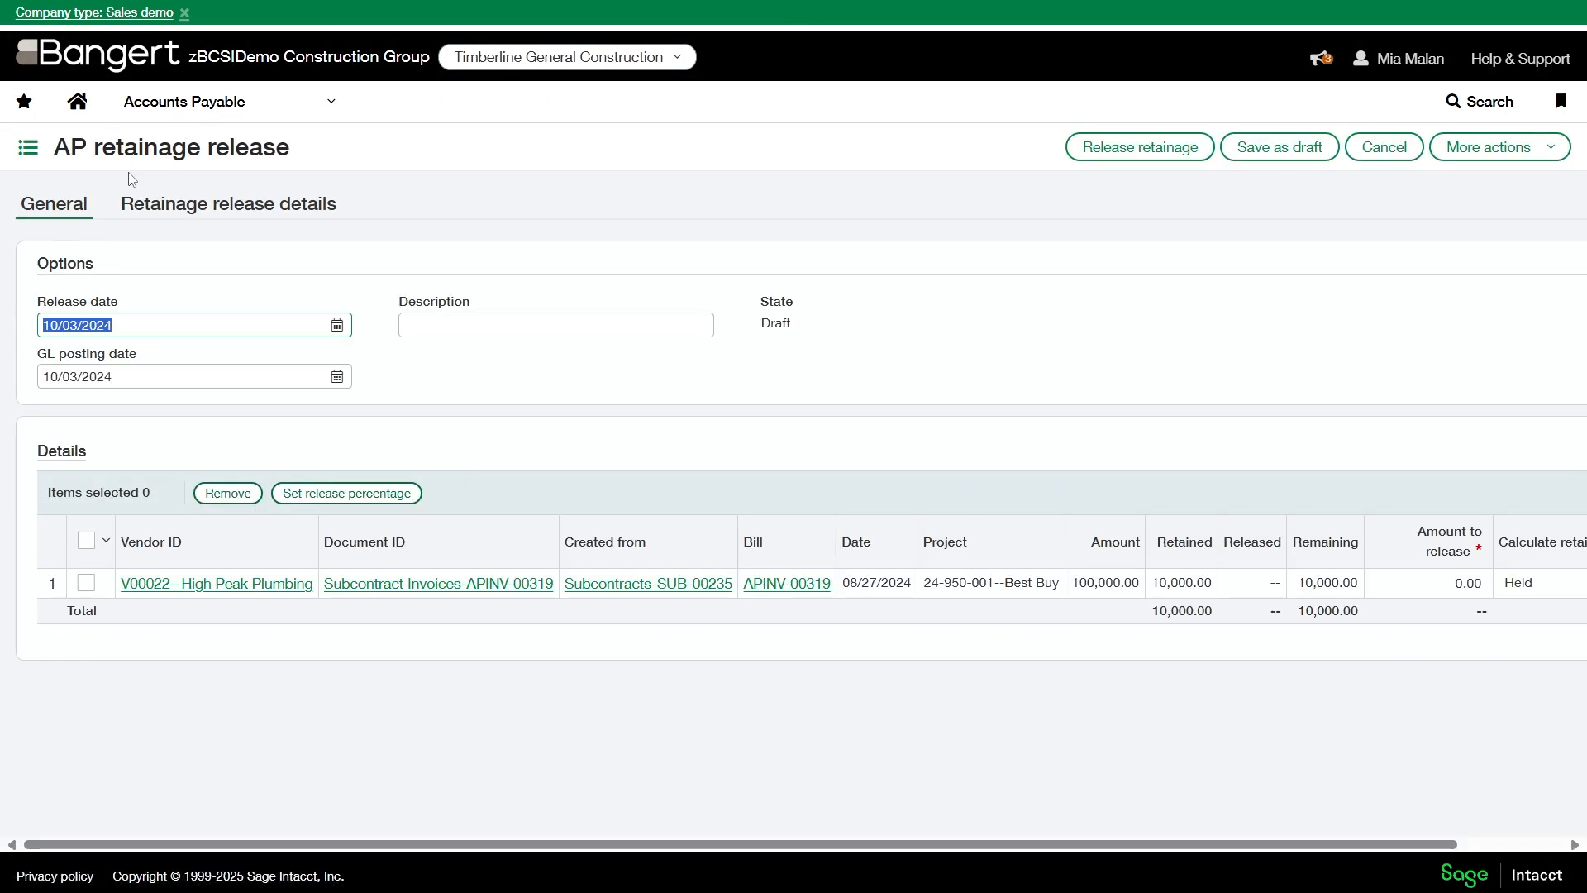
click(191, 216)
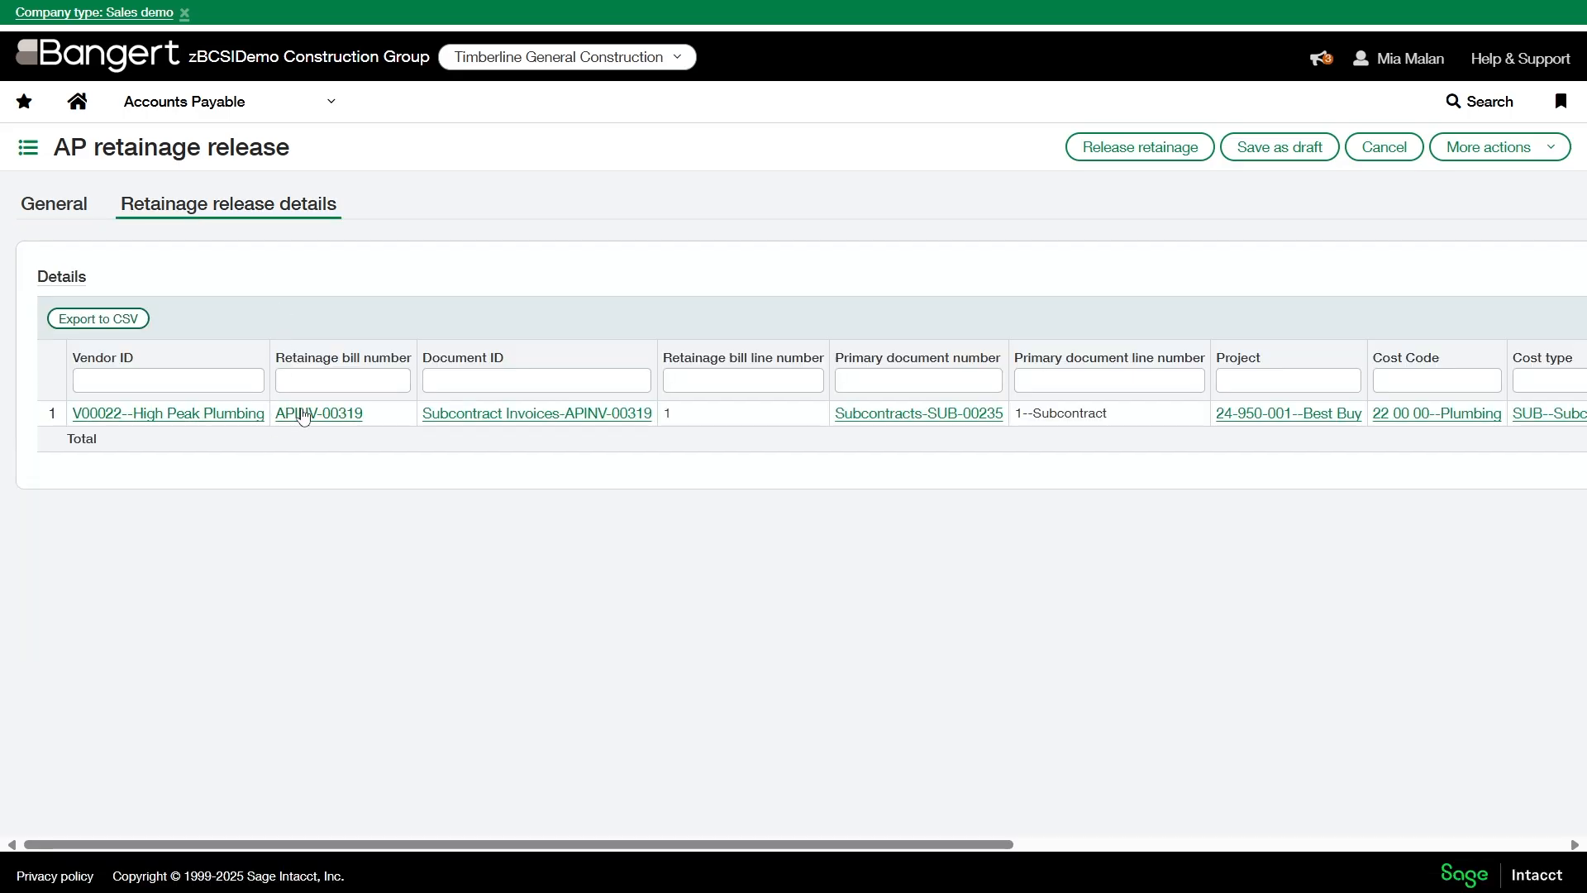
- Review the linked High Peak Plumbing retainage bill and its primary subcontract document at full size, closing each one
click(346, 416)
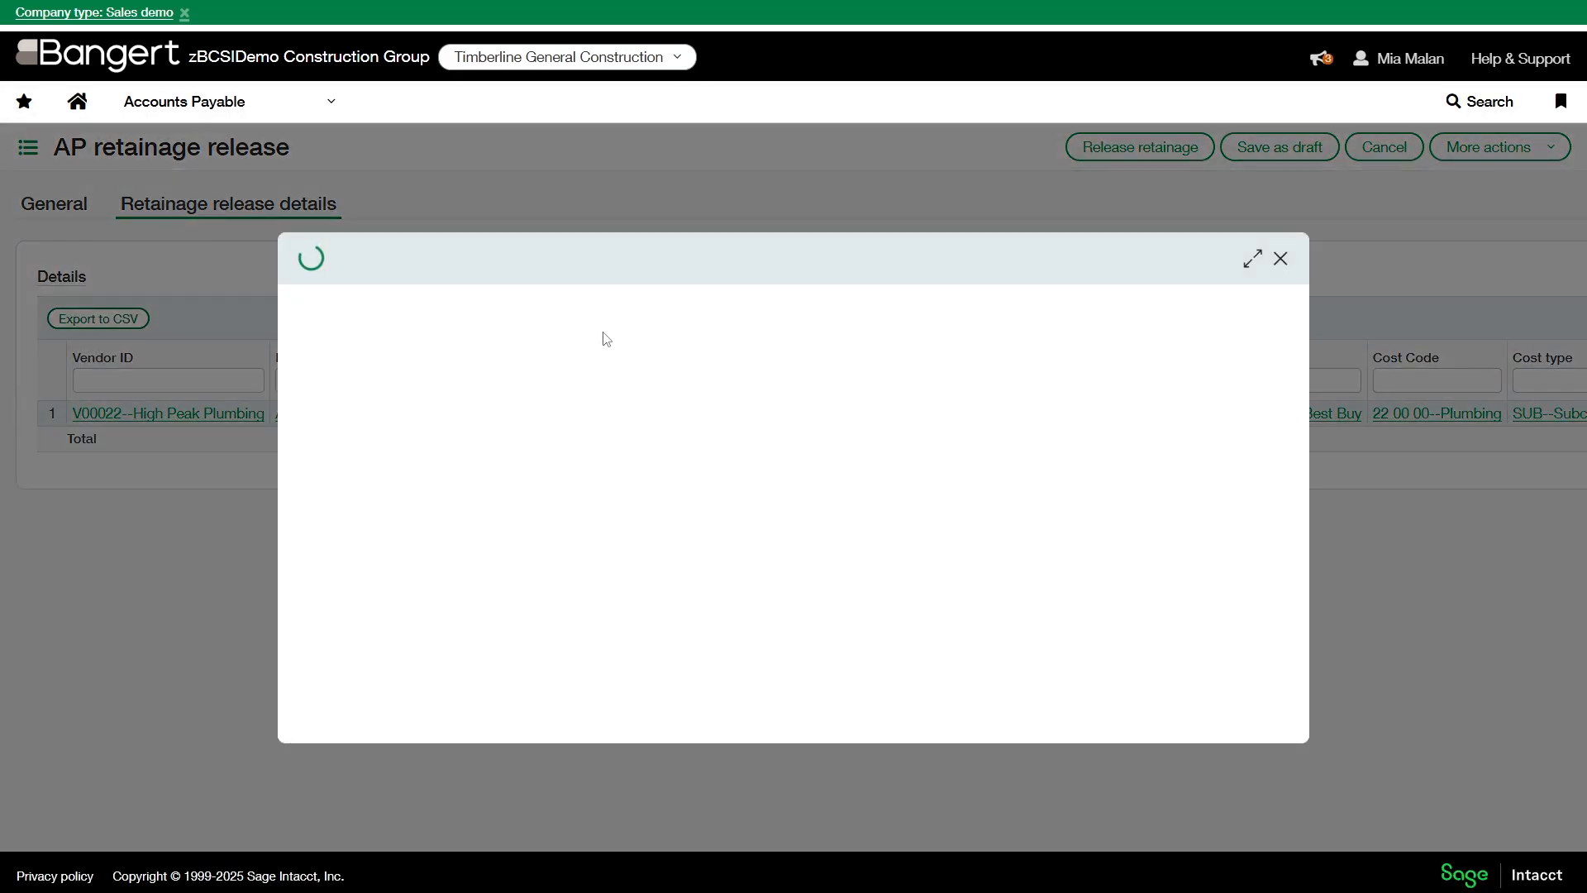
click(1253, 259)
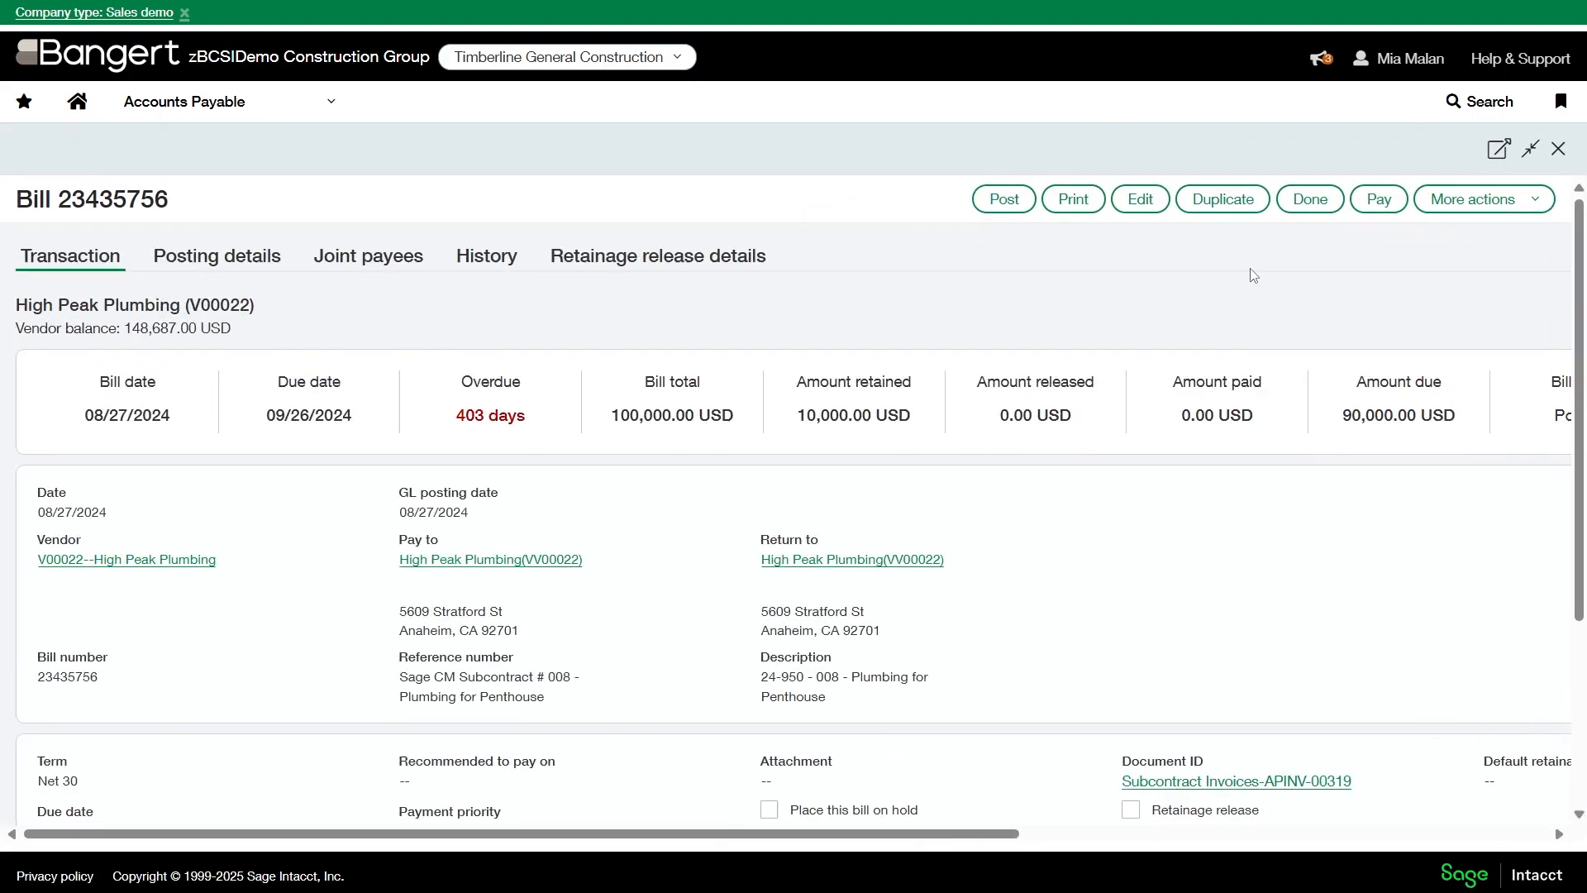
click(1557, 150)
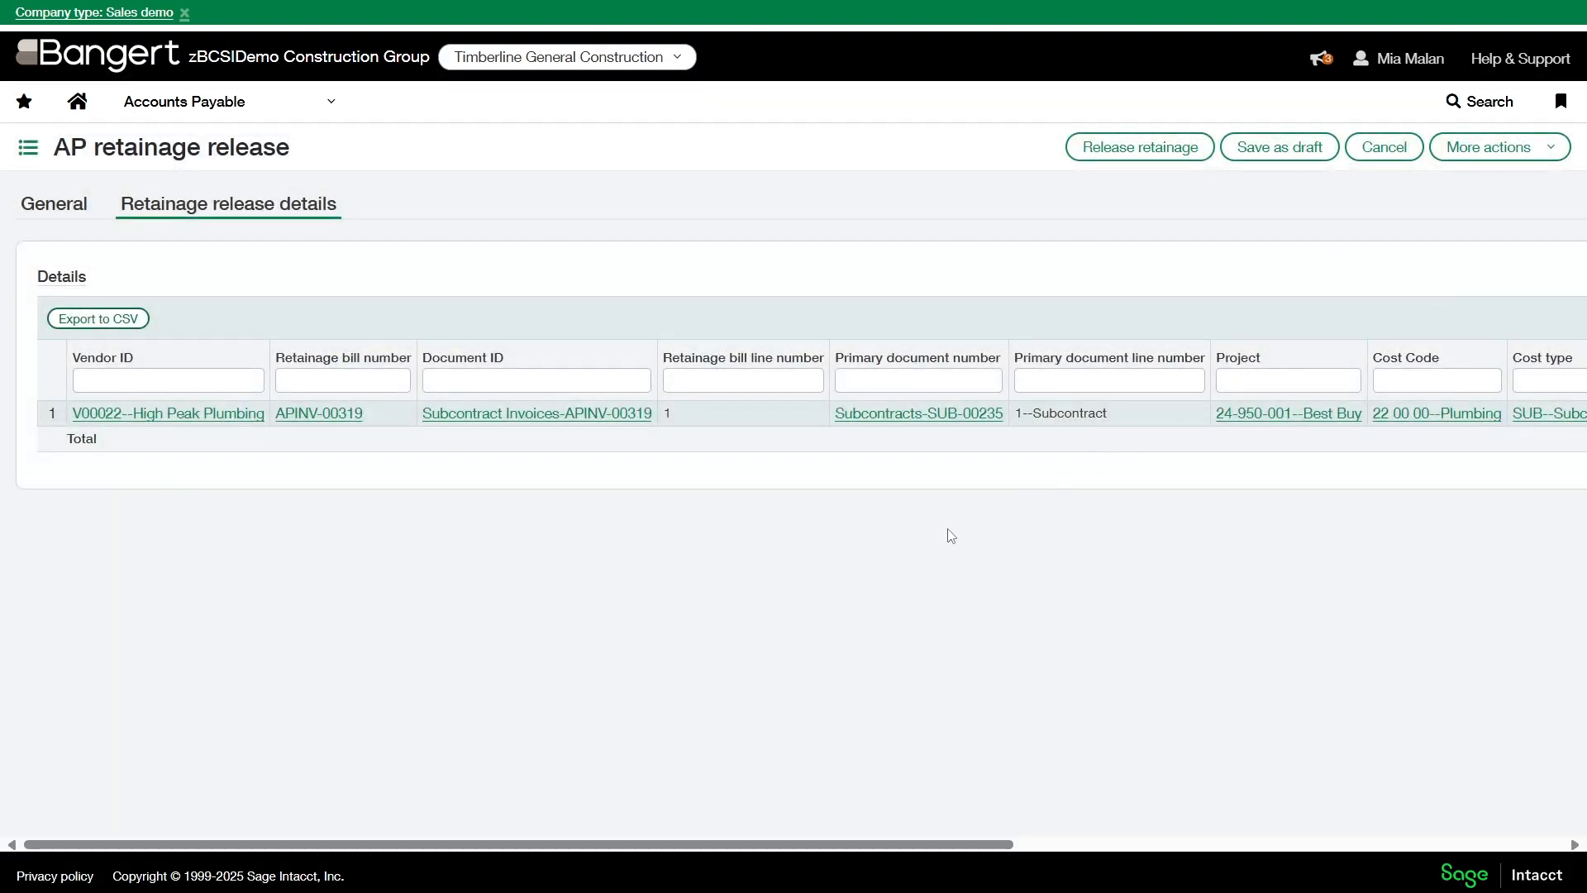
click(928, 415)
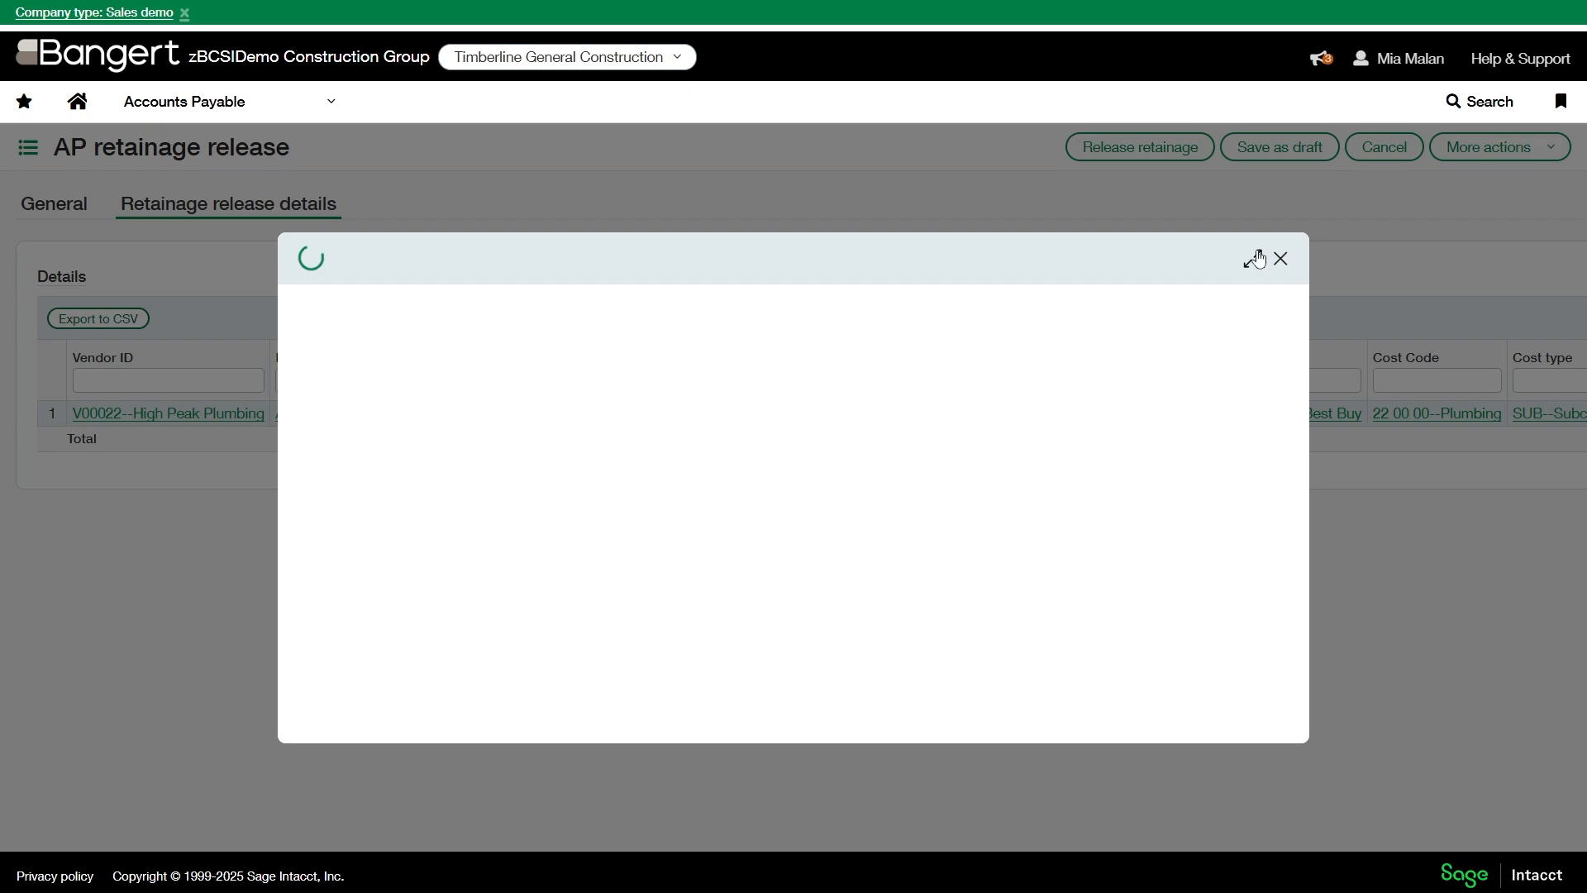
click(1252, 259)
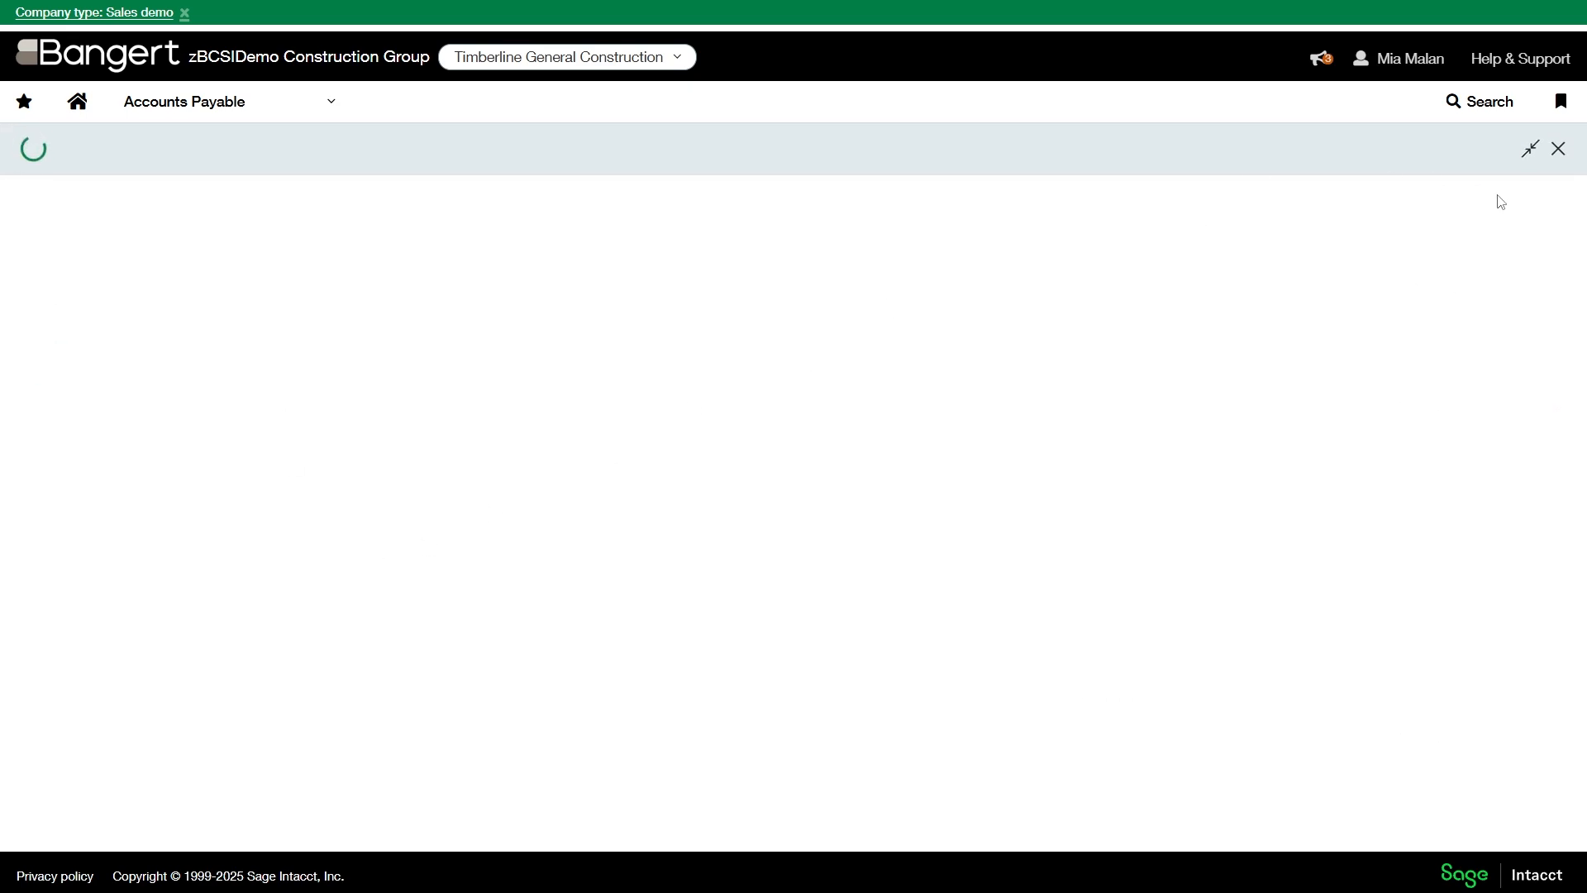
click(1556, 149)
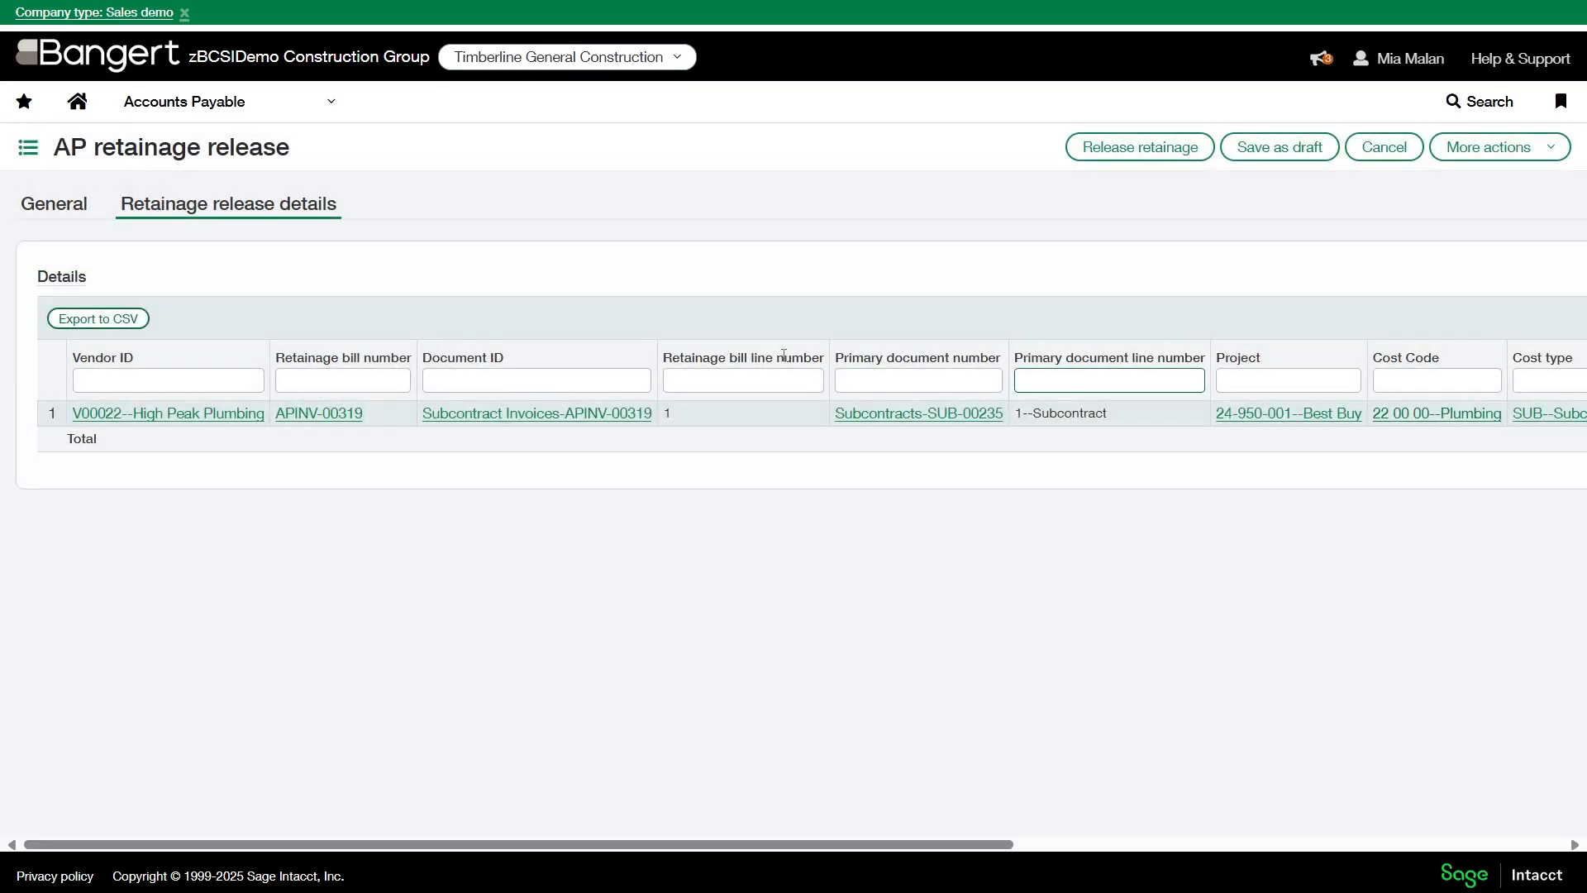
- Open the Buffalo Welding Co bill 5735 from the Accounts Payable bills and display its retainage release details
click(318, 101)
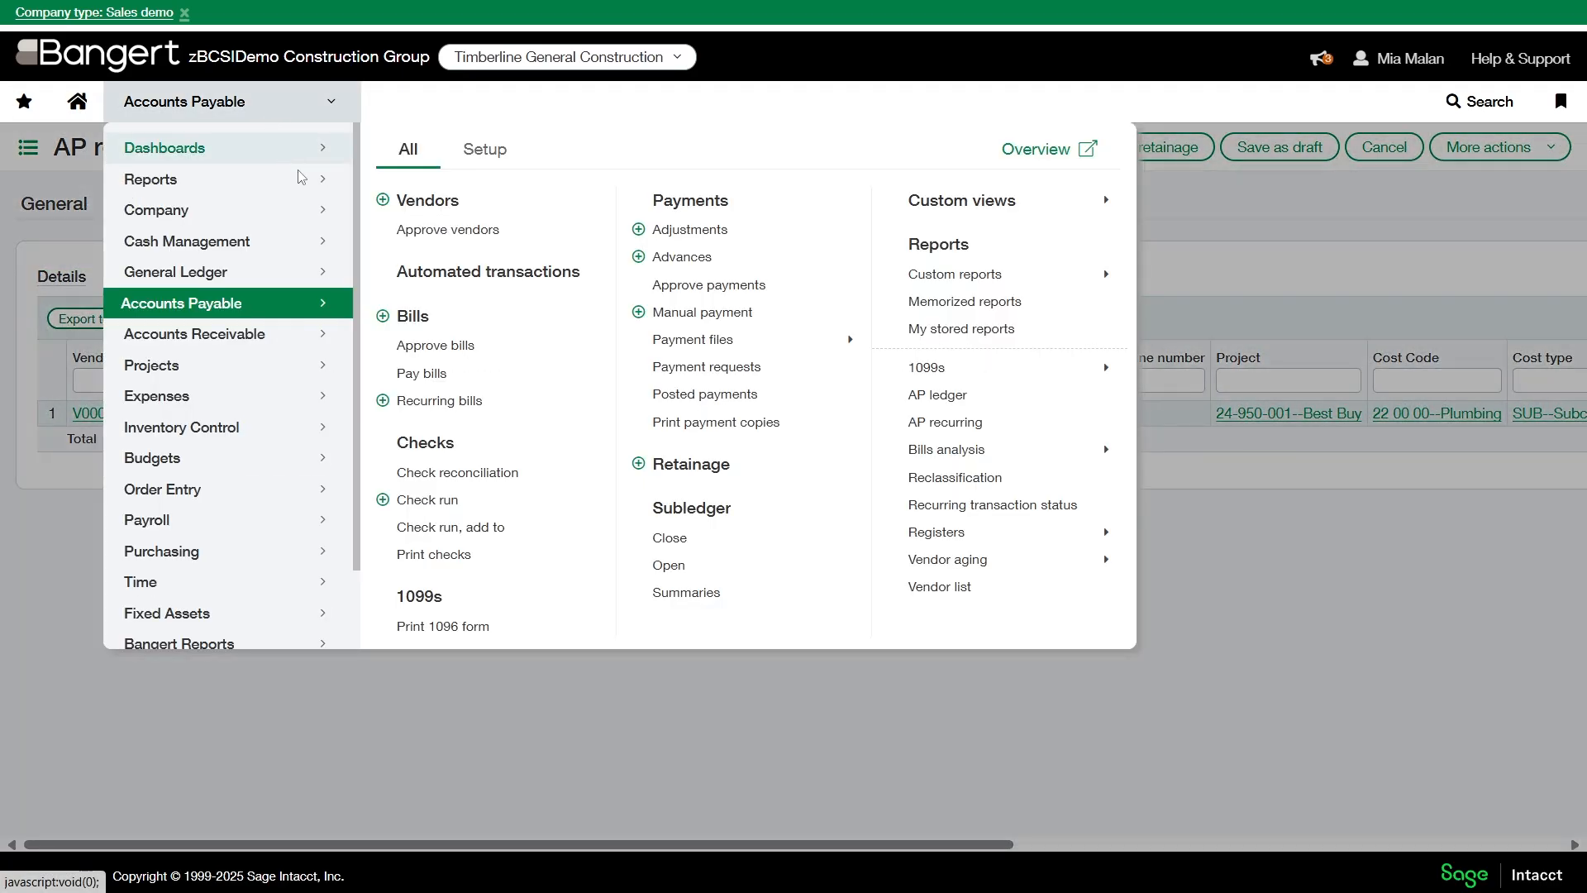
click(412, 315)
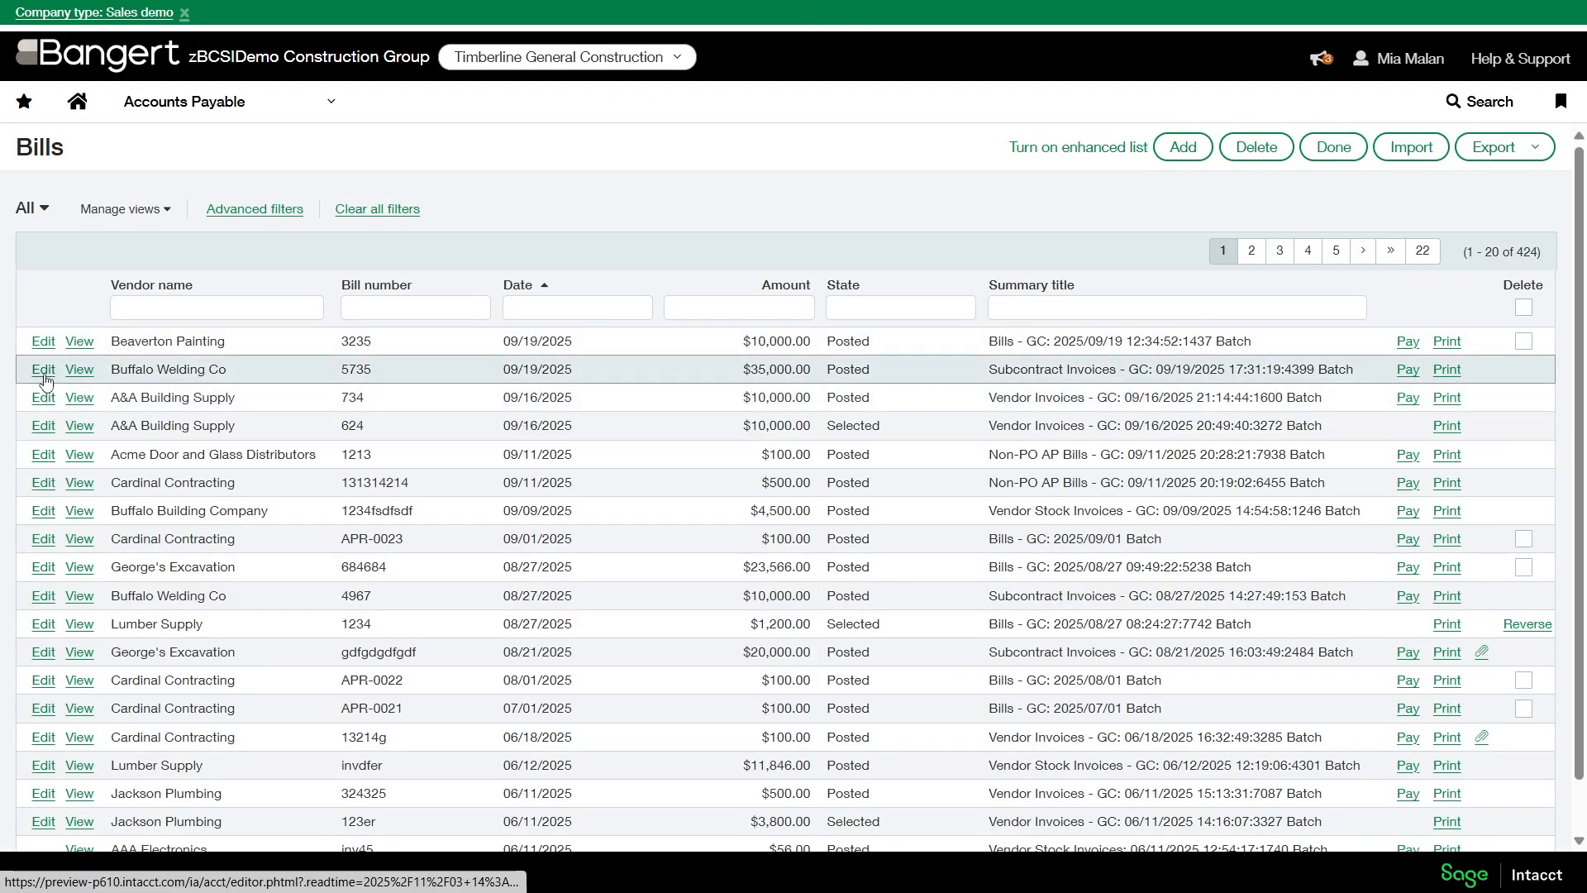
click(44, 374)
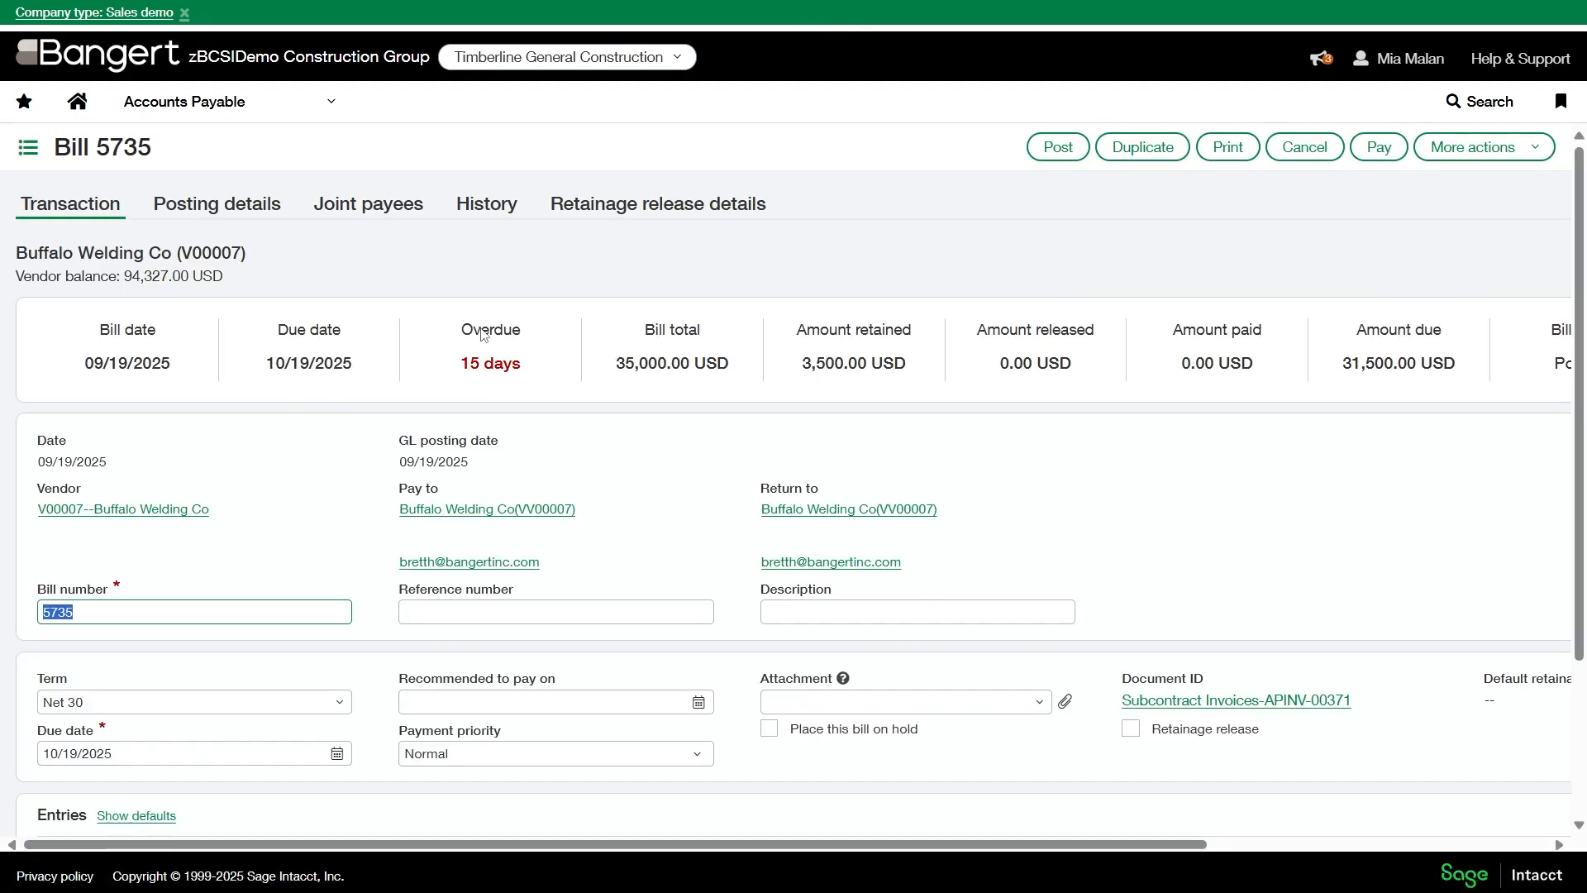
click(637, 218)
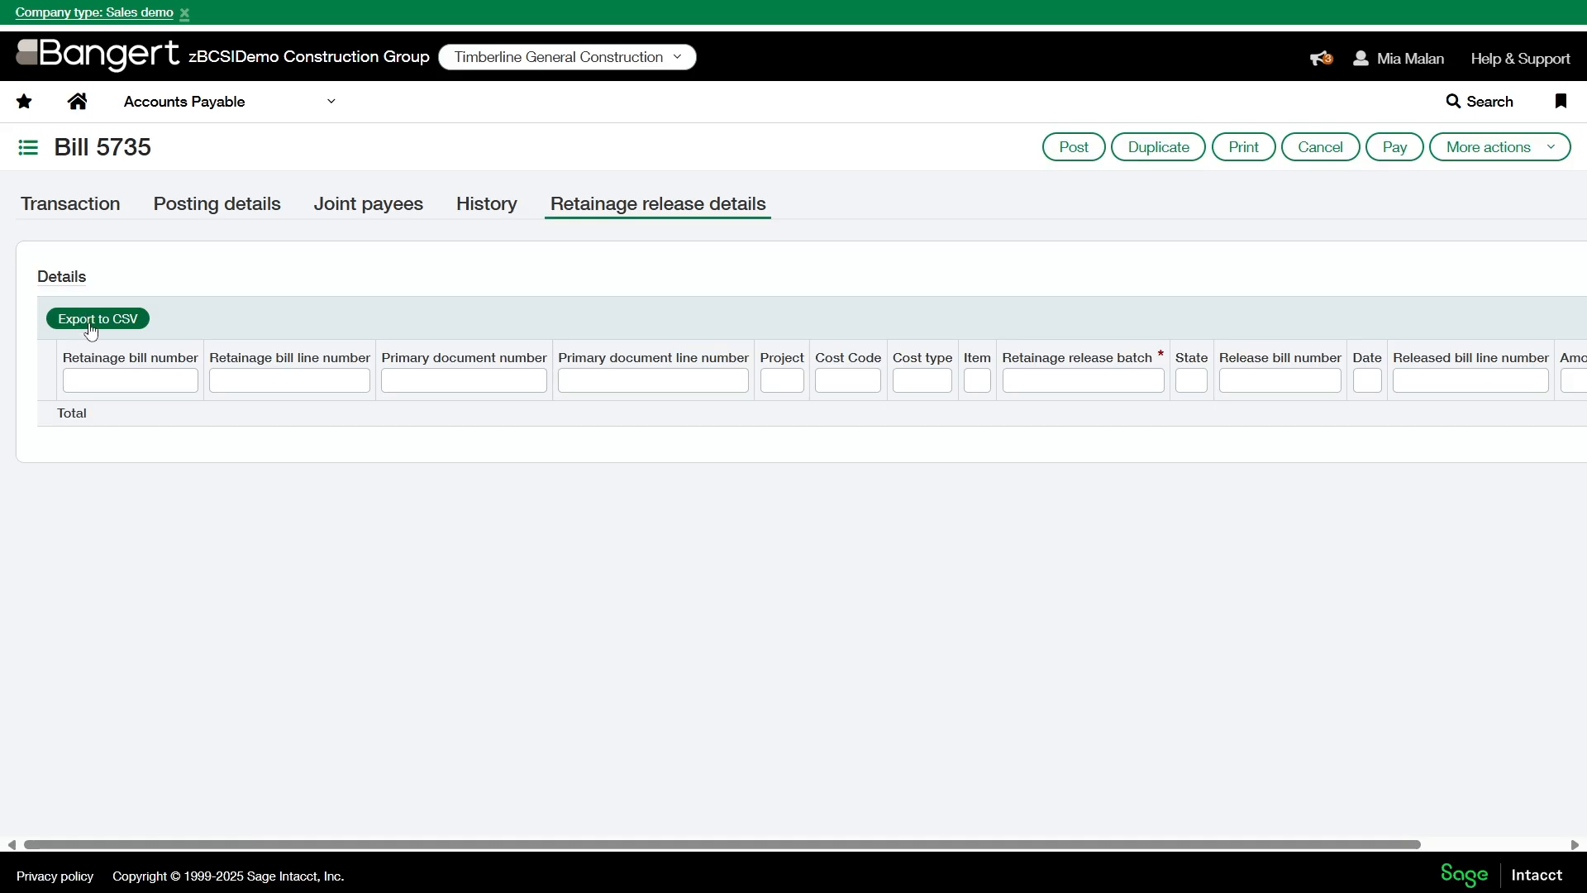
click(676, 382)
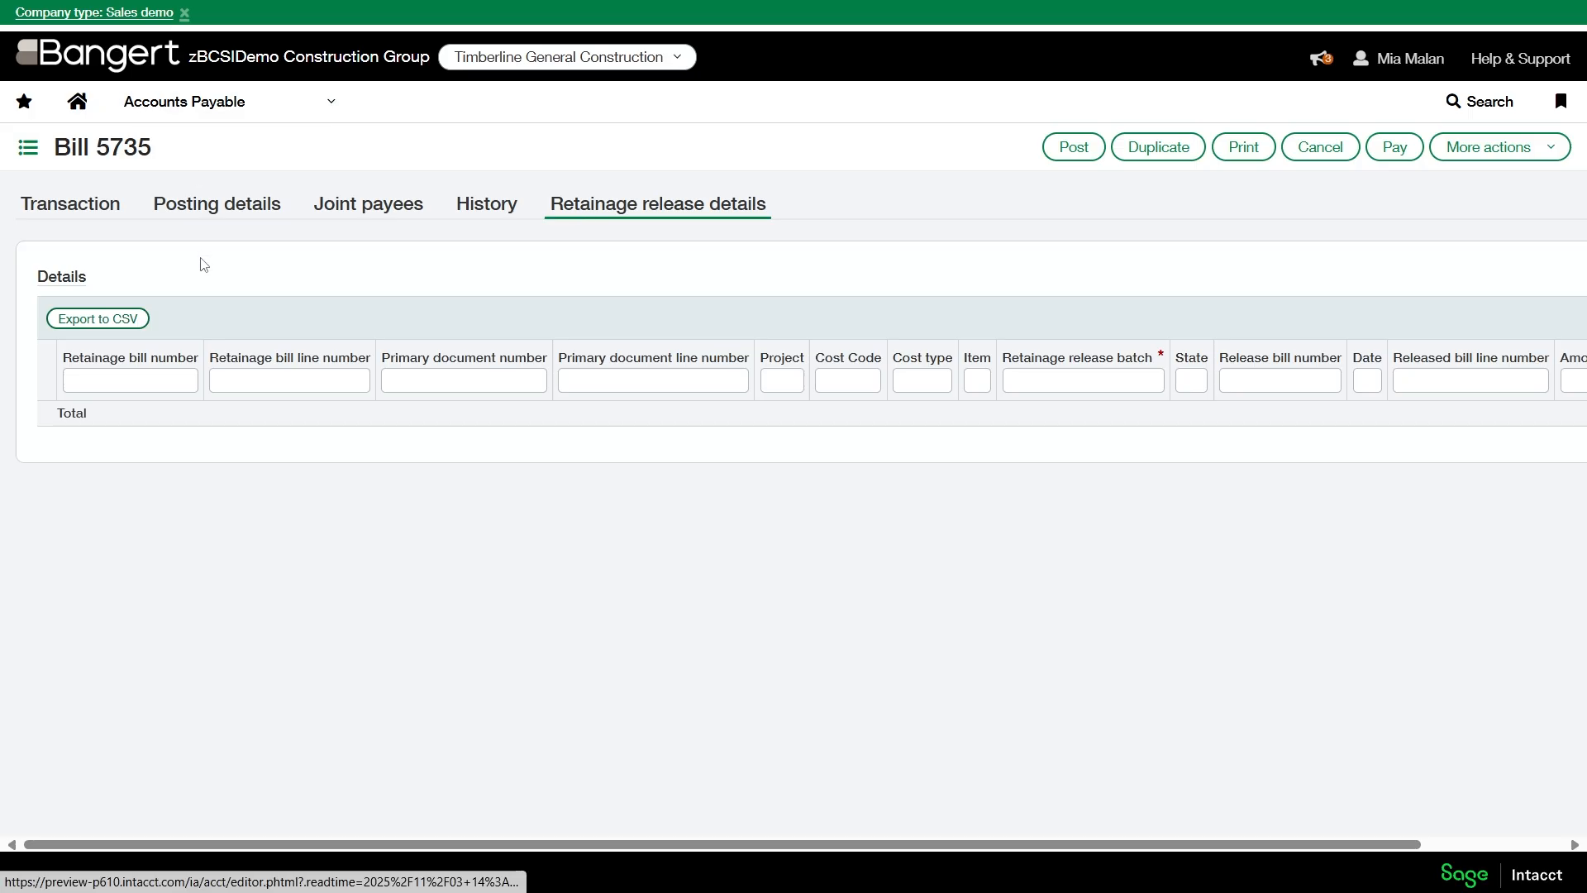
- Open draft record 36 from the Accounts Payable retainage releases for editing and show its retainage release details
click(216, 104)
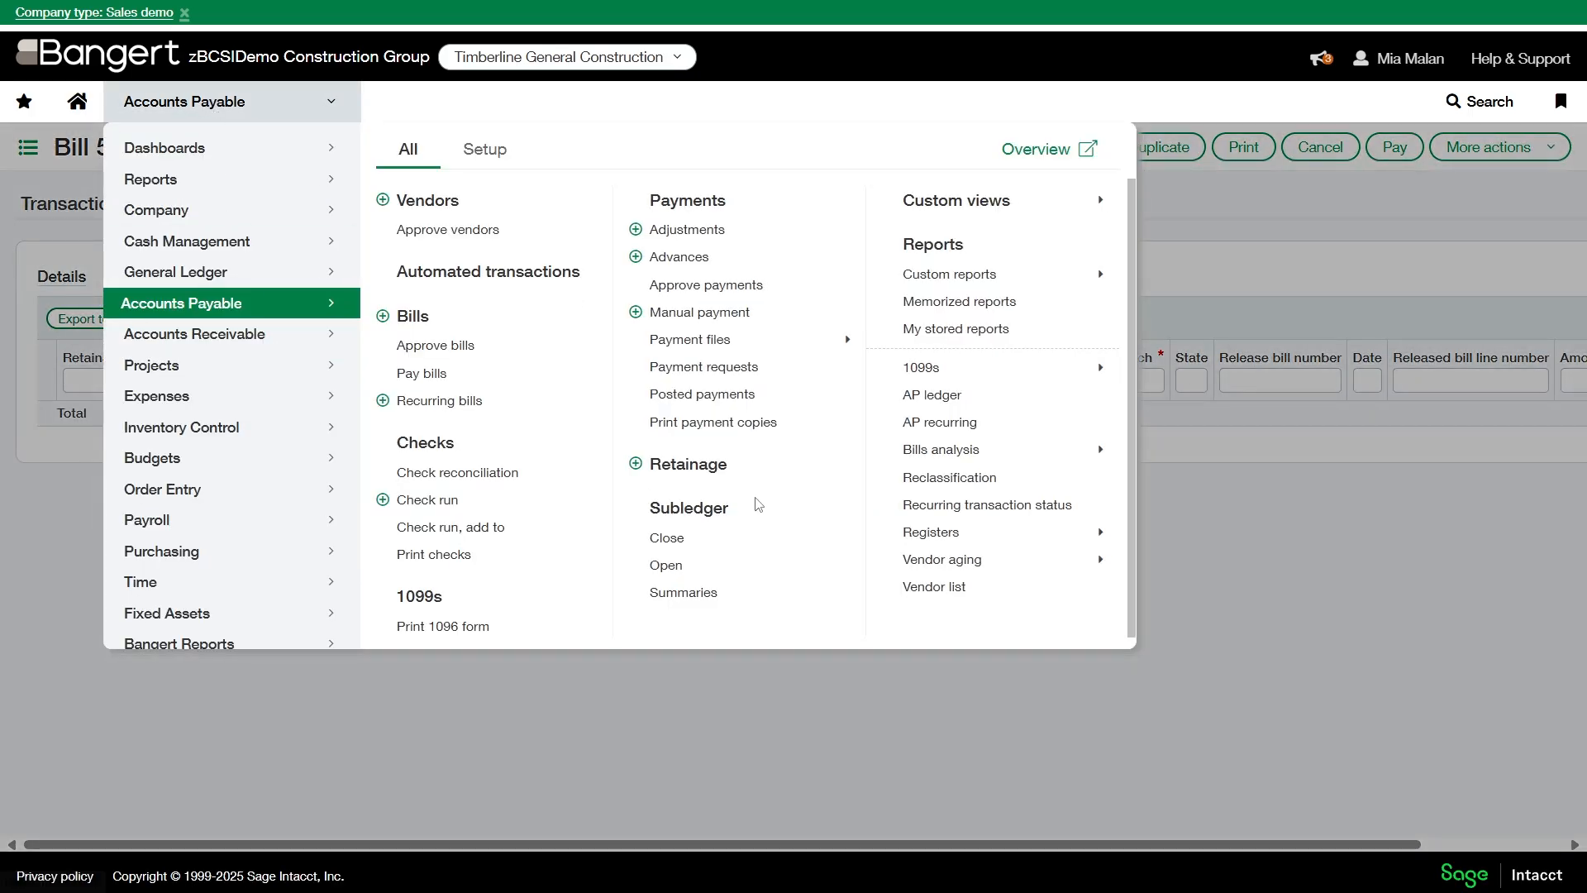
click(702, 464)
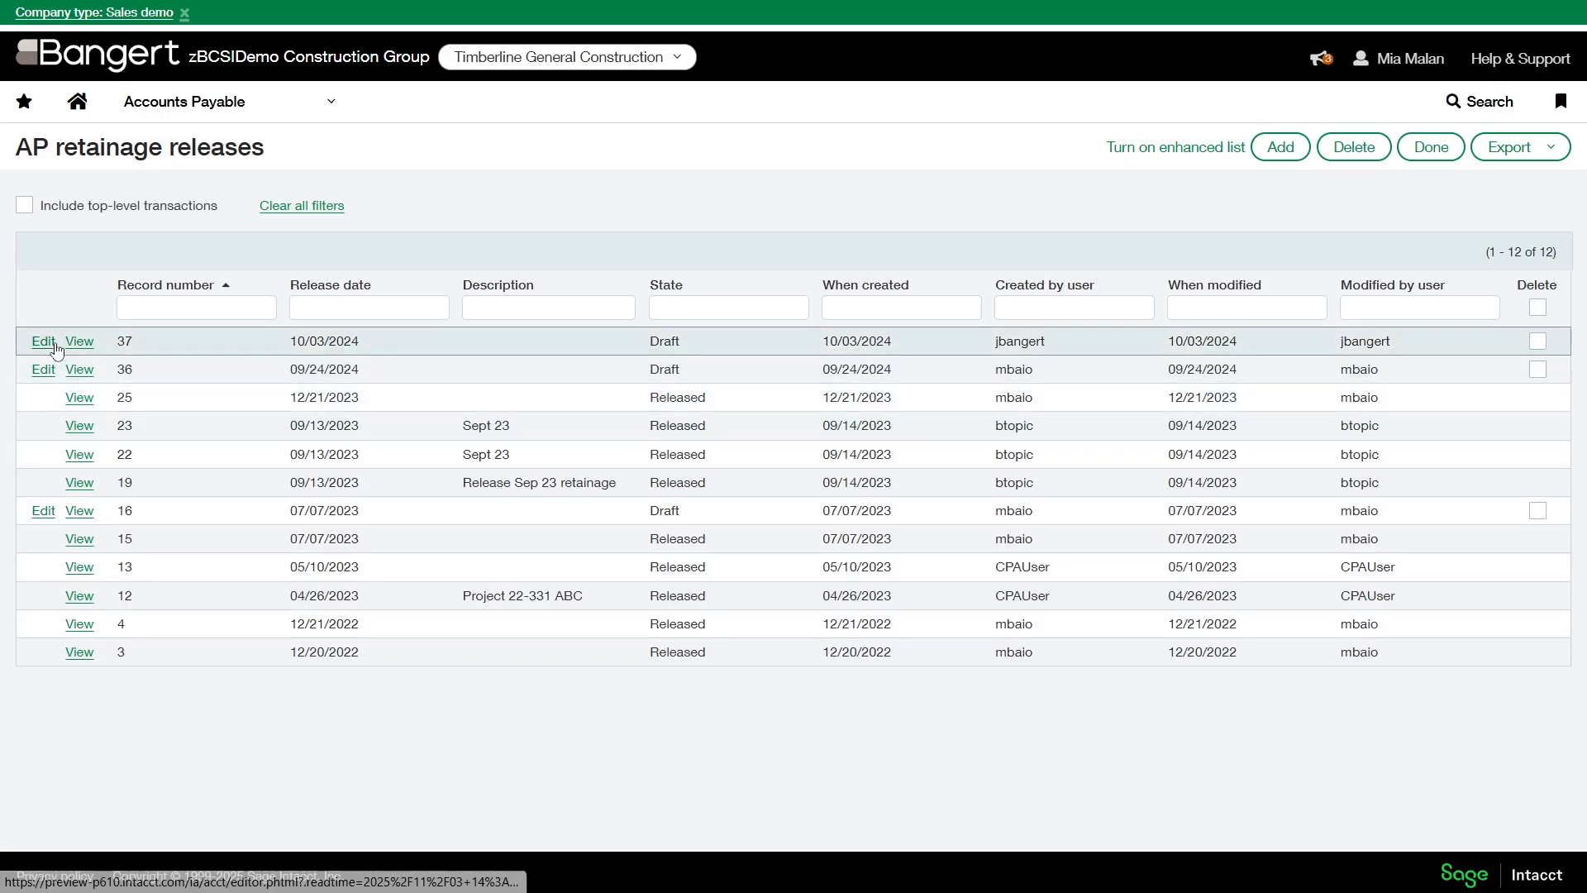
click(43, 369)
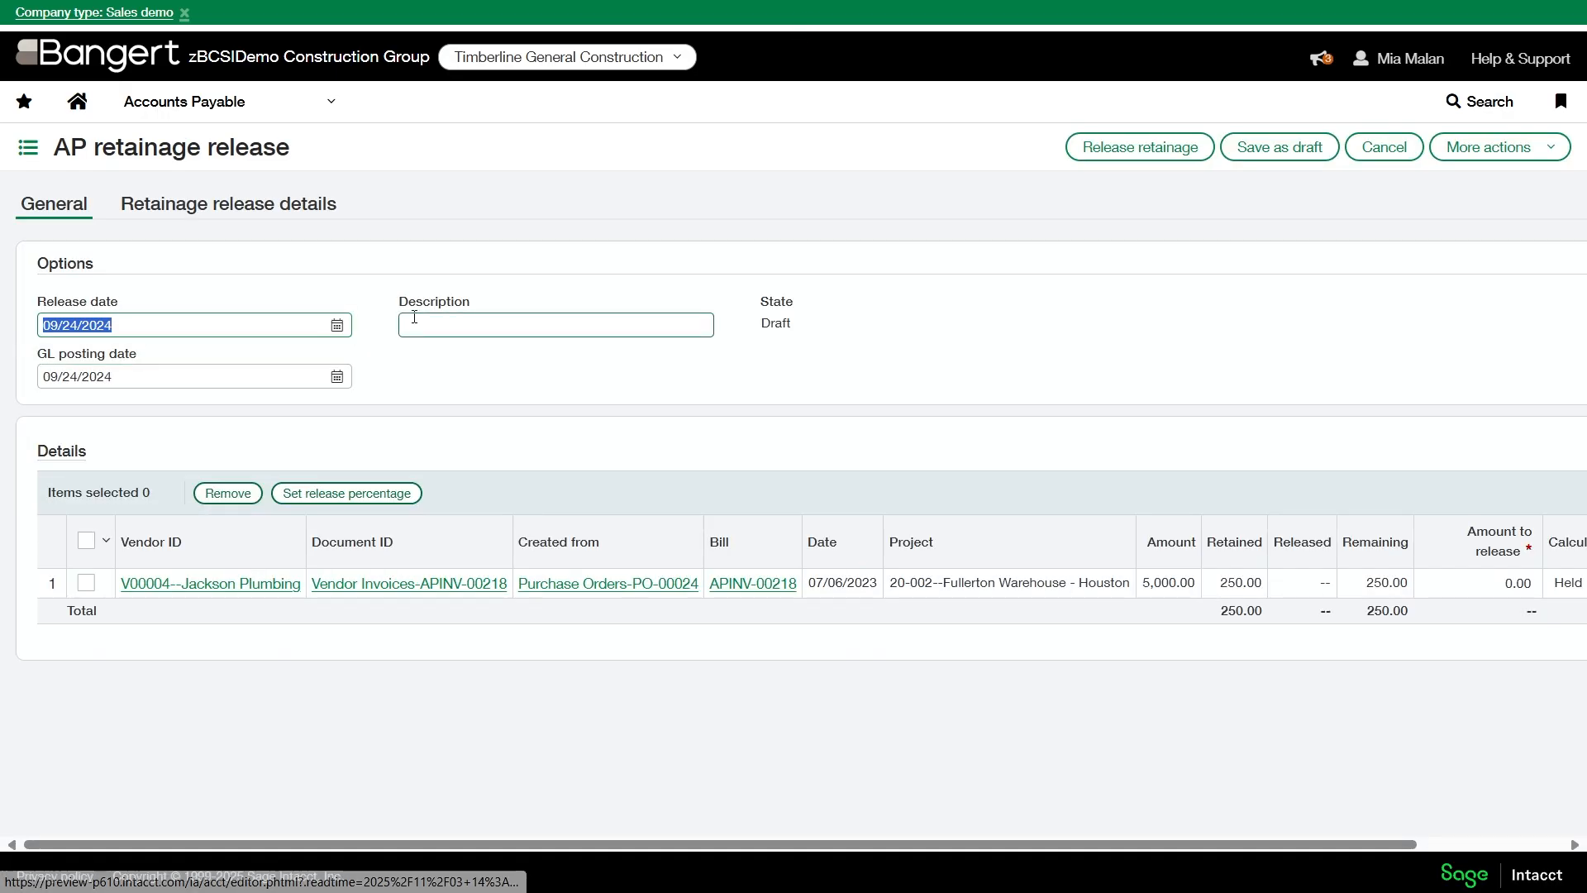
click(229, 203)
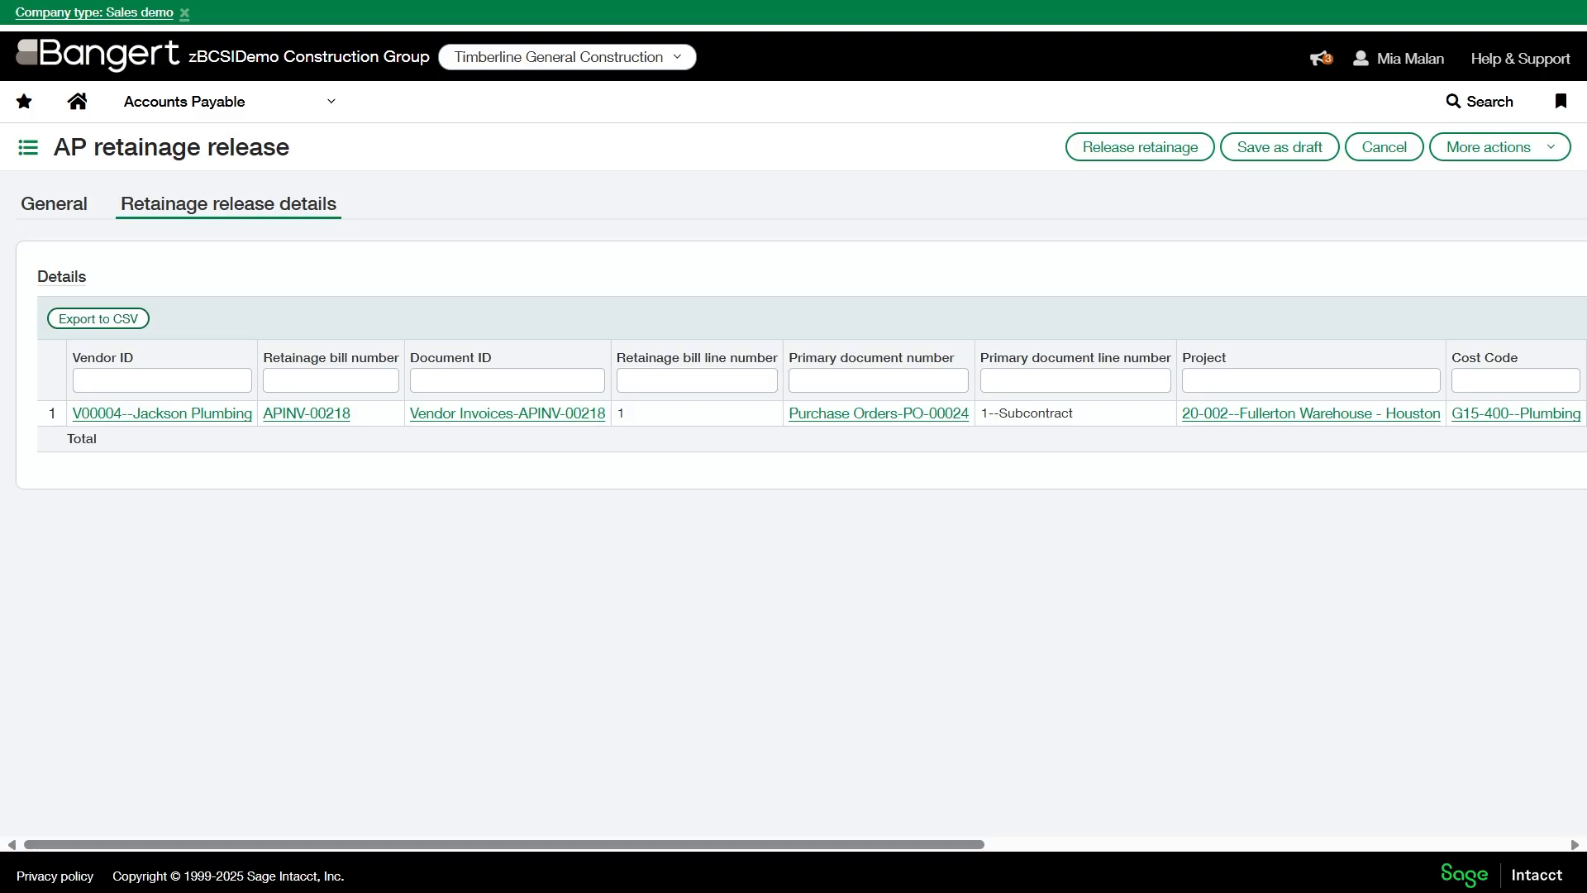
- Review the linked Jackson Plumbing retainage bill at full size and close it
click(310, 413)
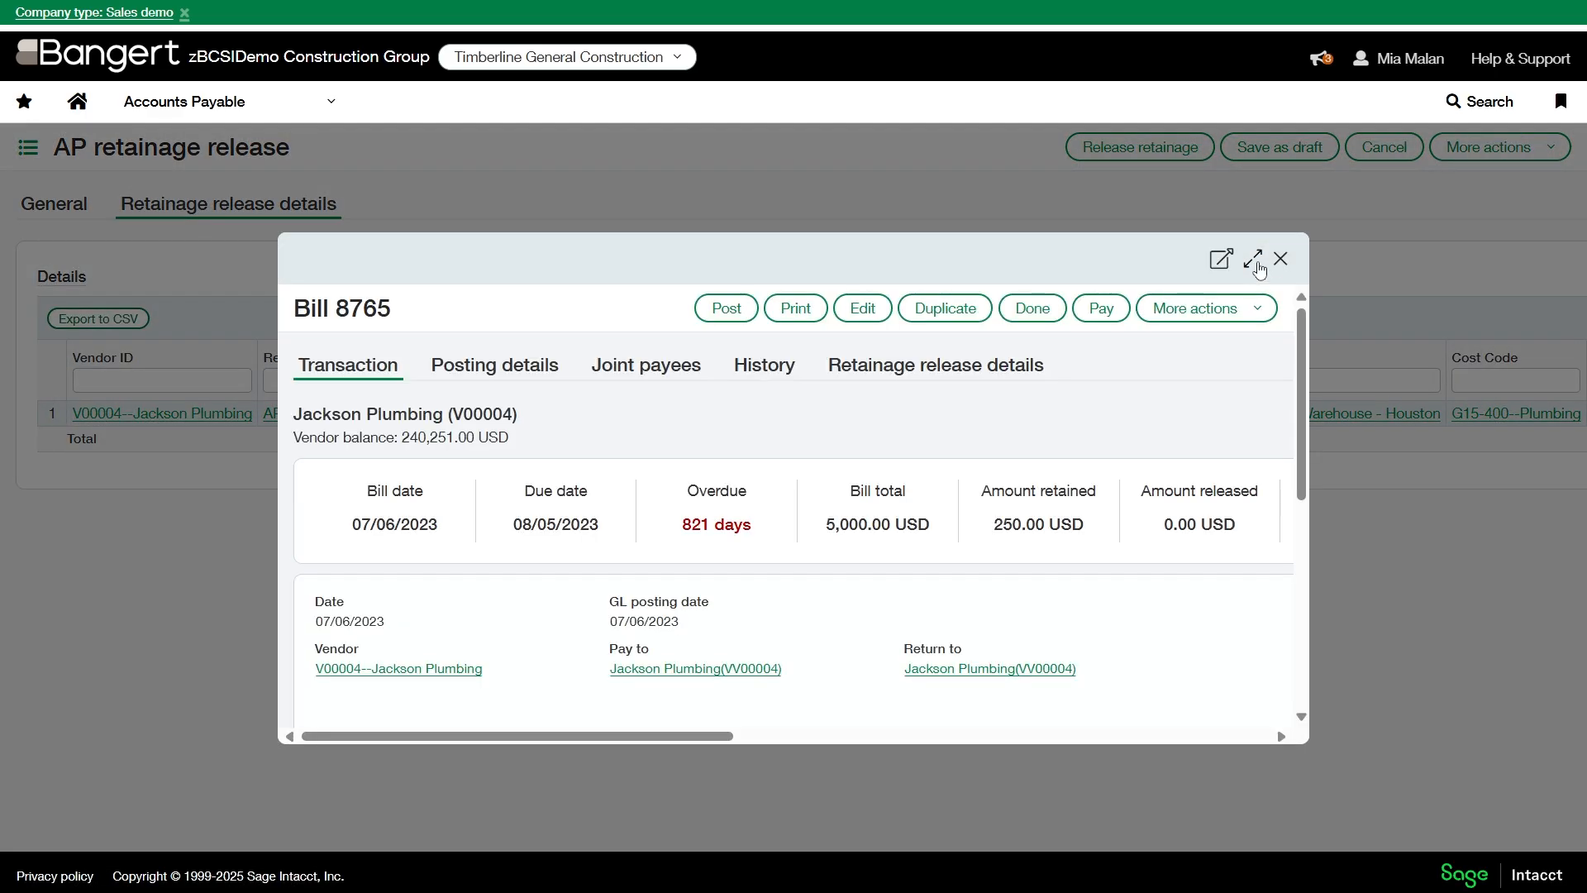
click(1256, 263)
scroll(818, 578, down, 3)
scroll(829, 563, up, 4)
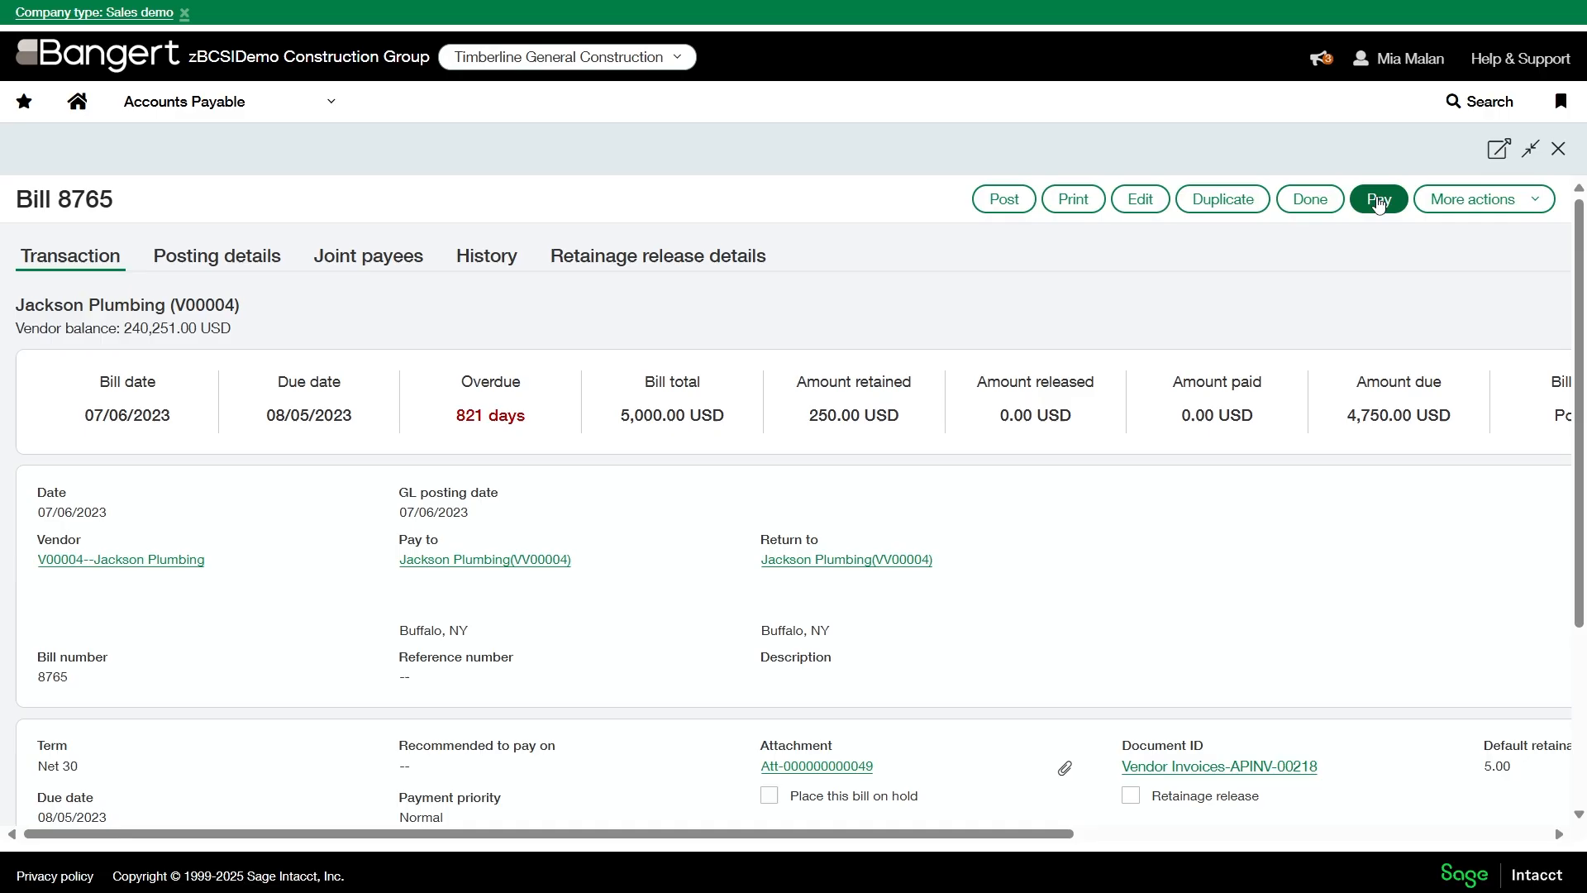
click(1324, 202)
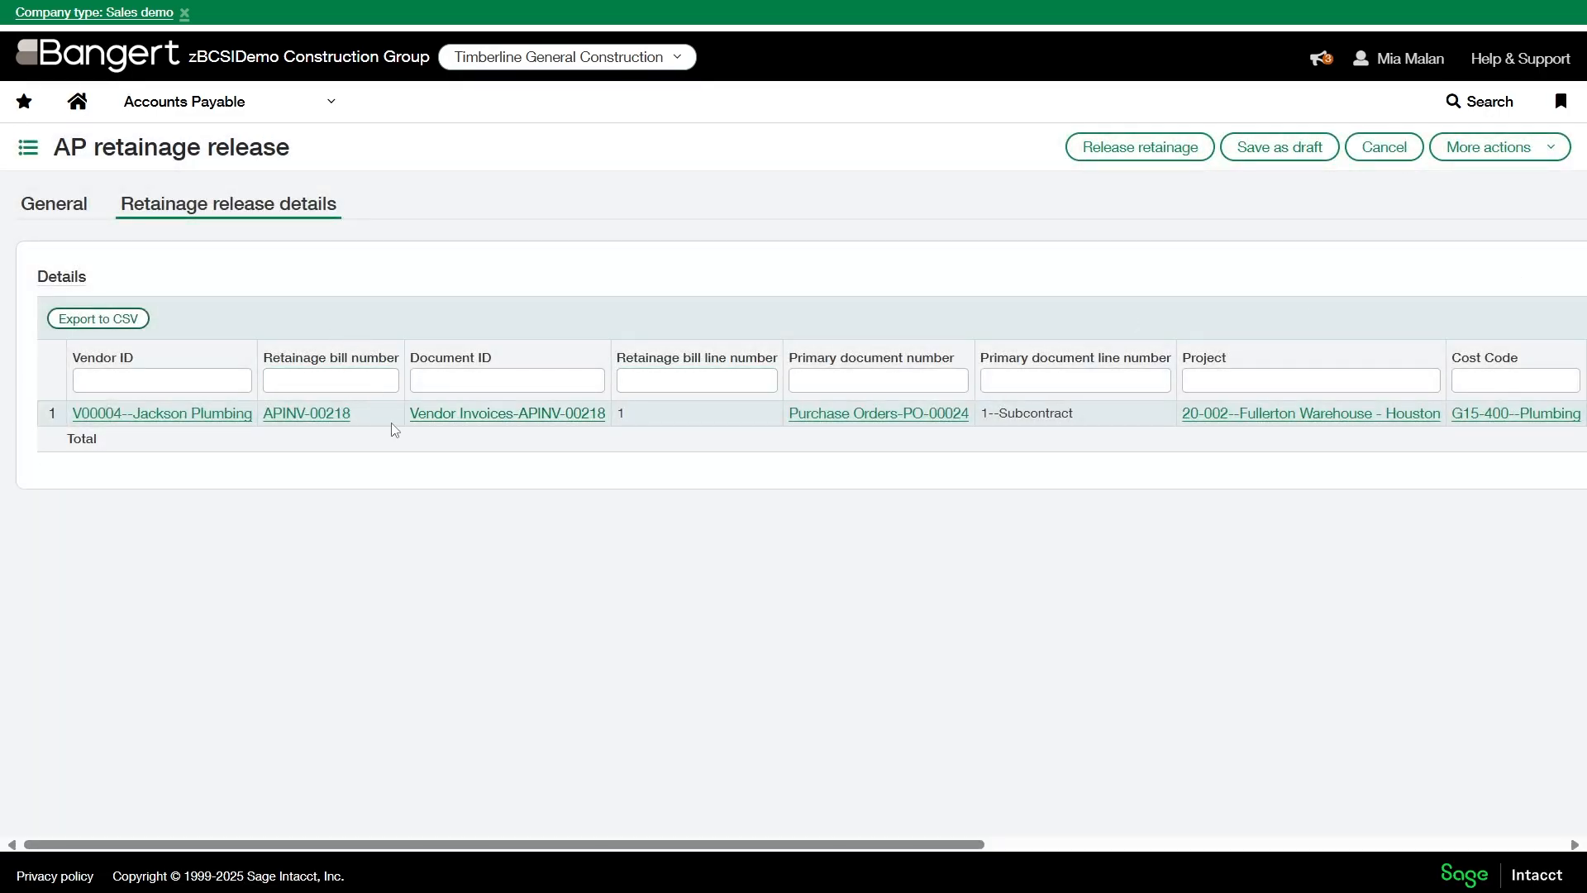
- Open the Accounts Receivable retainage releases list and turn off its enhanced list view
click(284, 102)
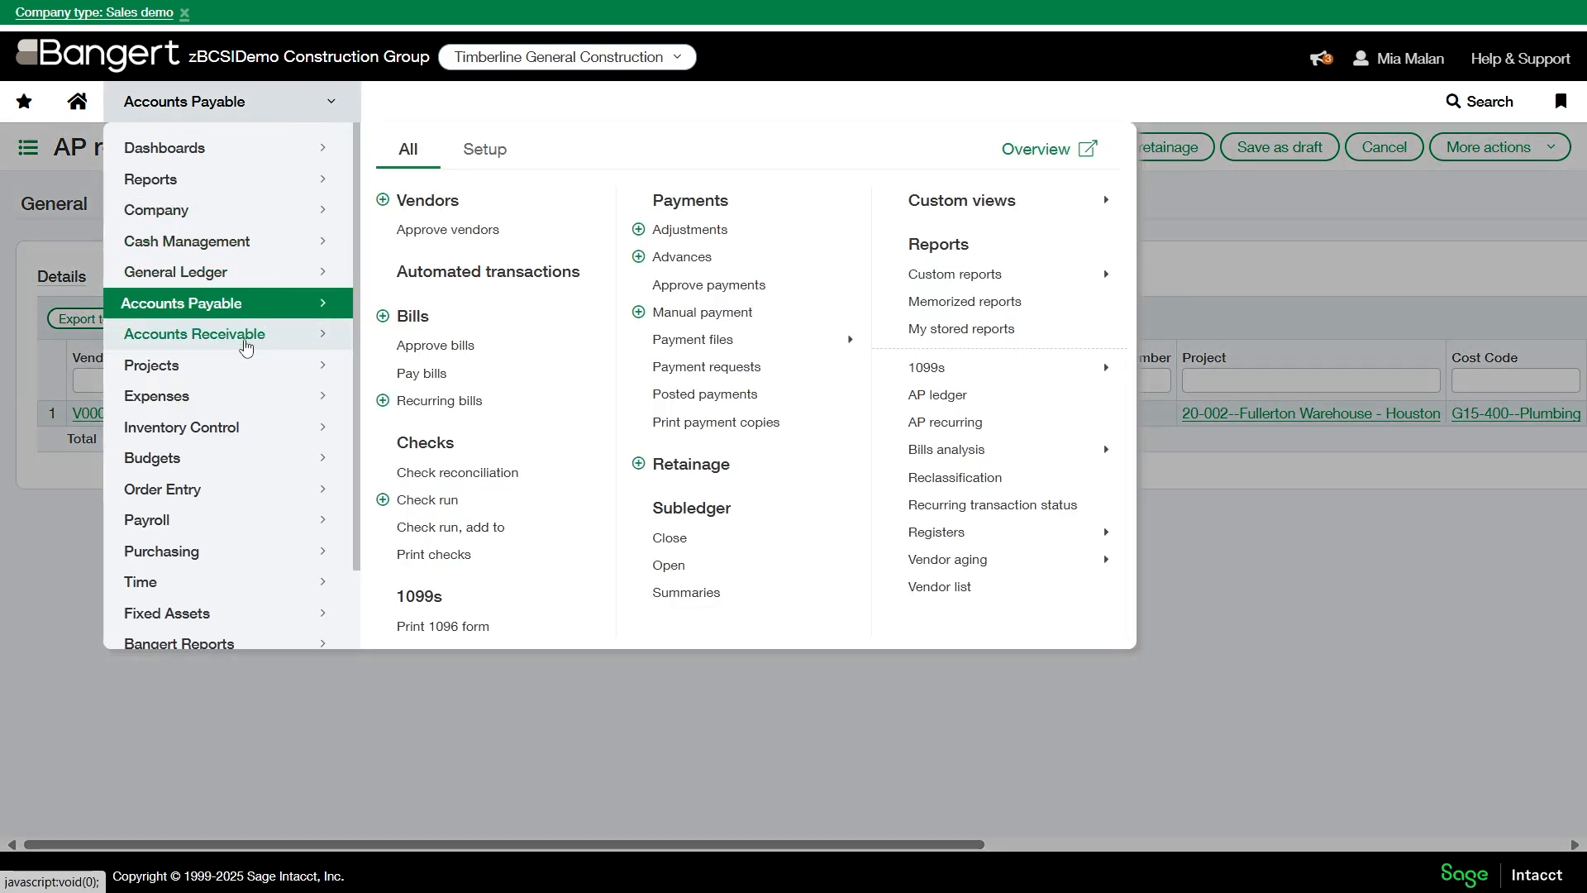
mouse_move(246, 346)
click(692, 405)
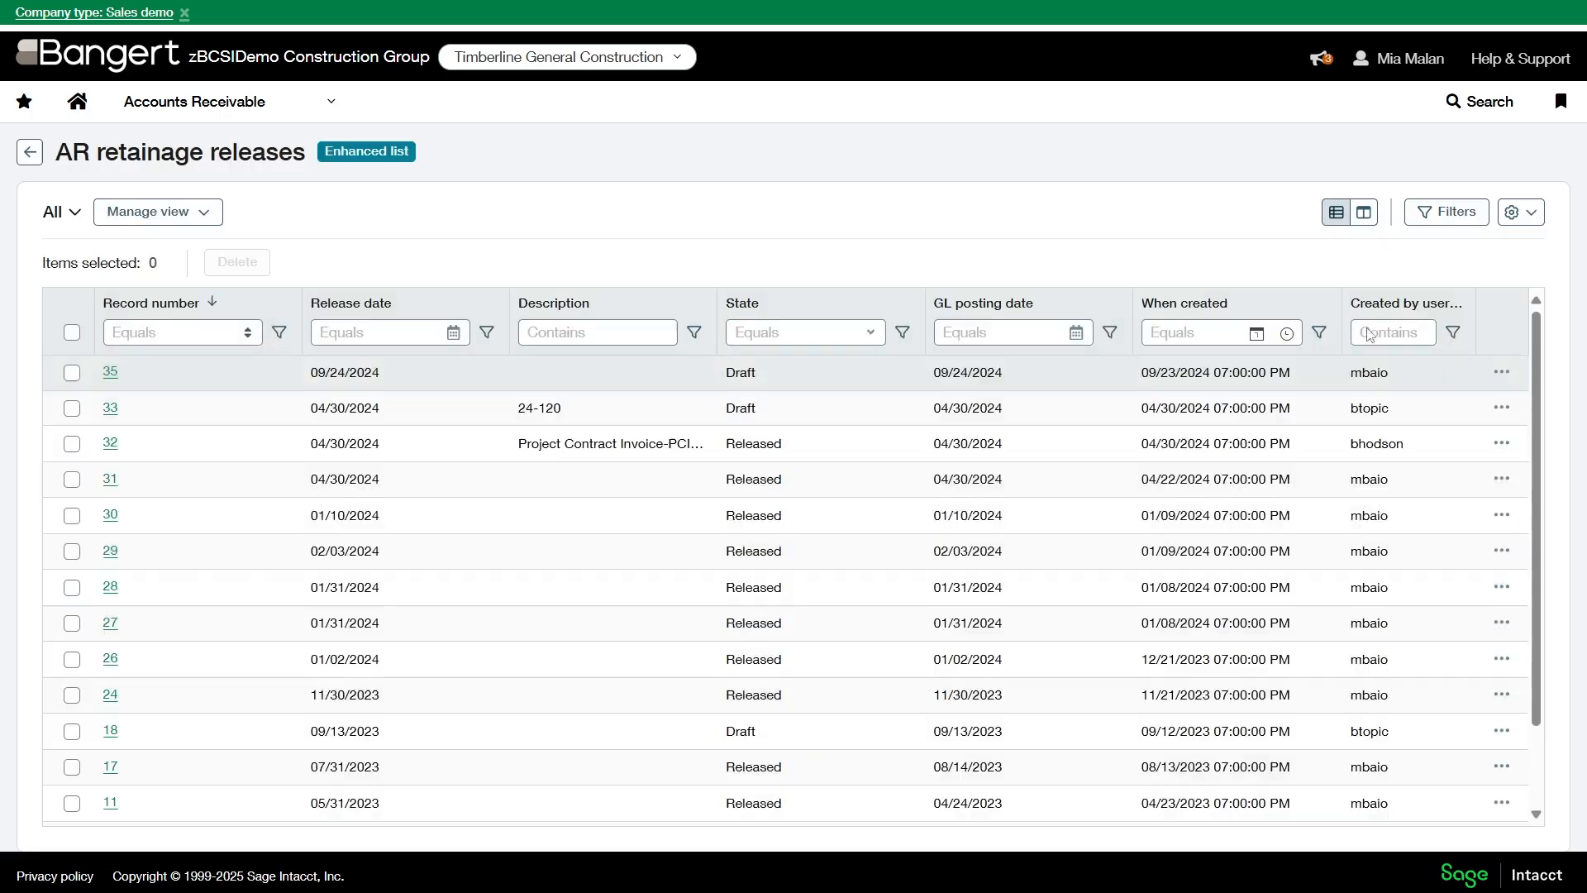
click(1550, 152)
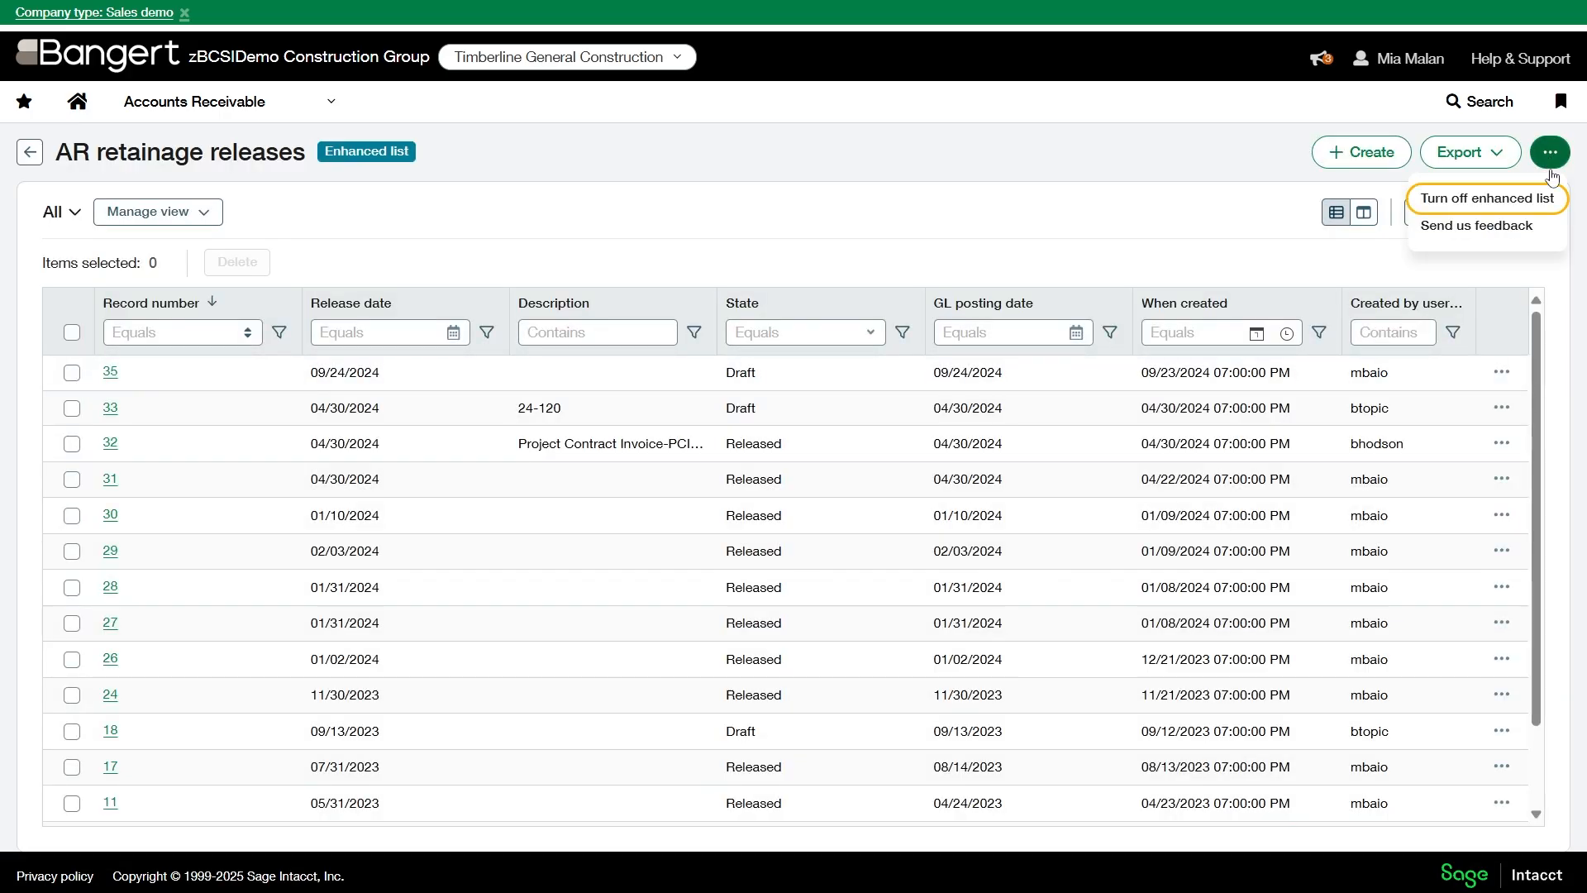
click(1468, 200)
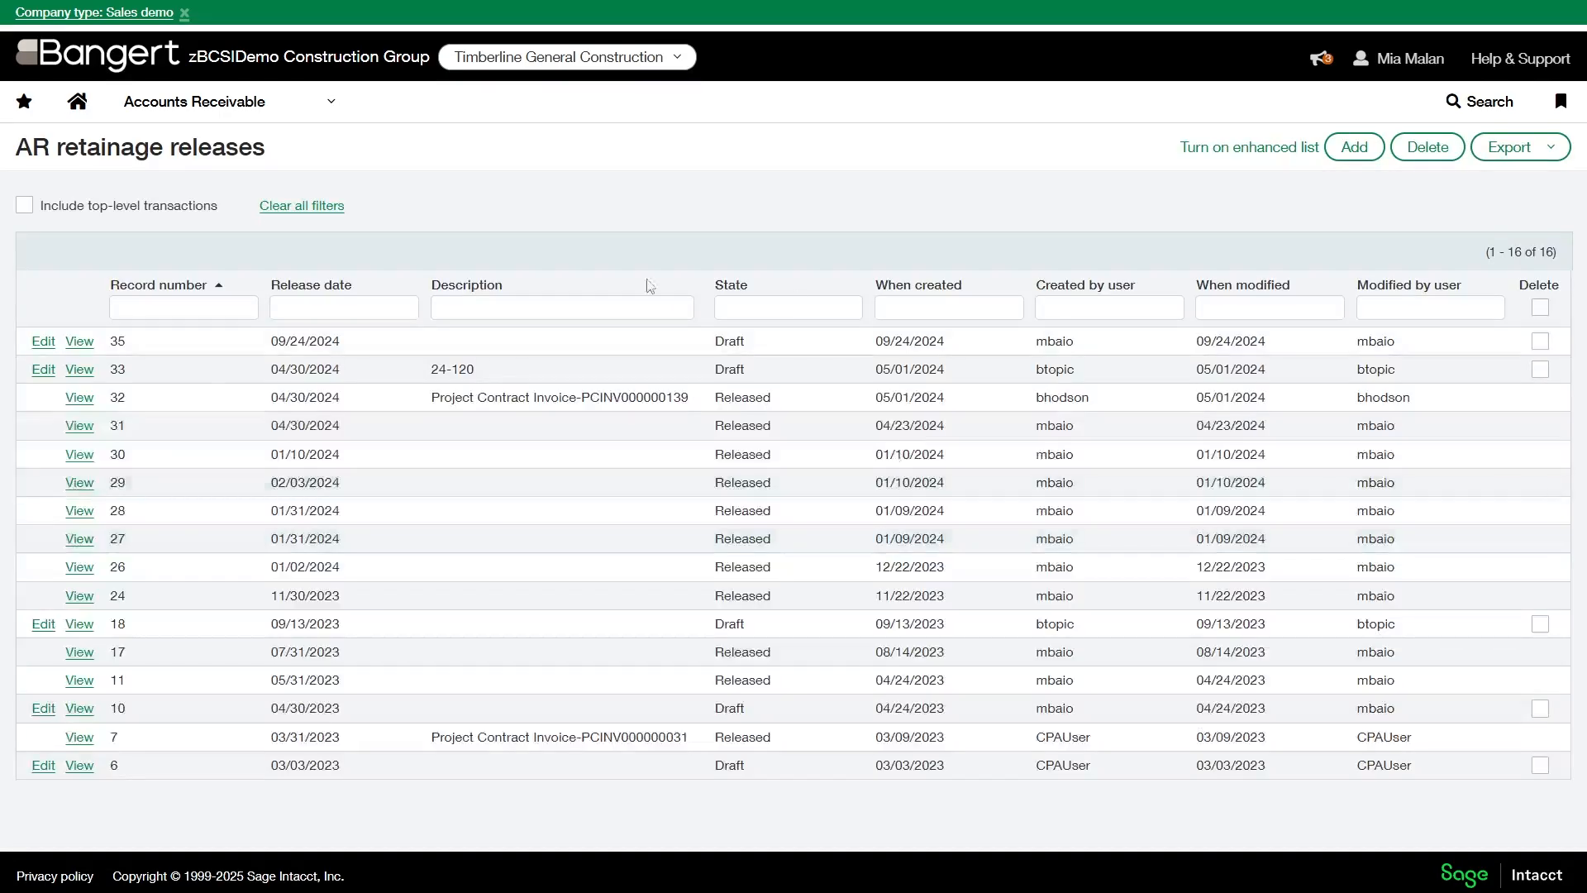
- Check the retainage release details of draft AR record 33 twice, leaving the record without saving each time
click(43, 371)
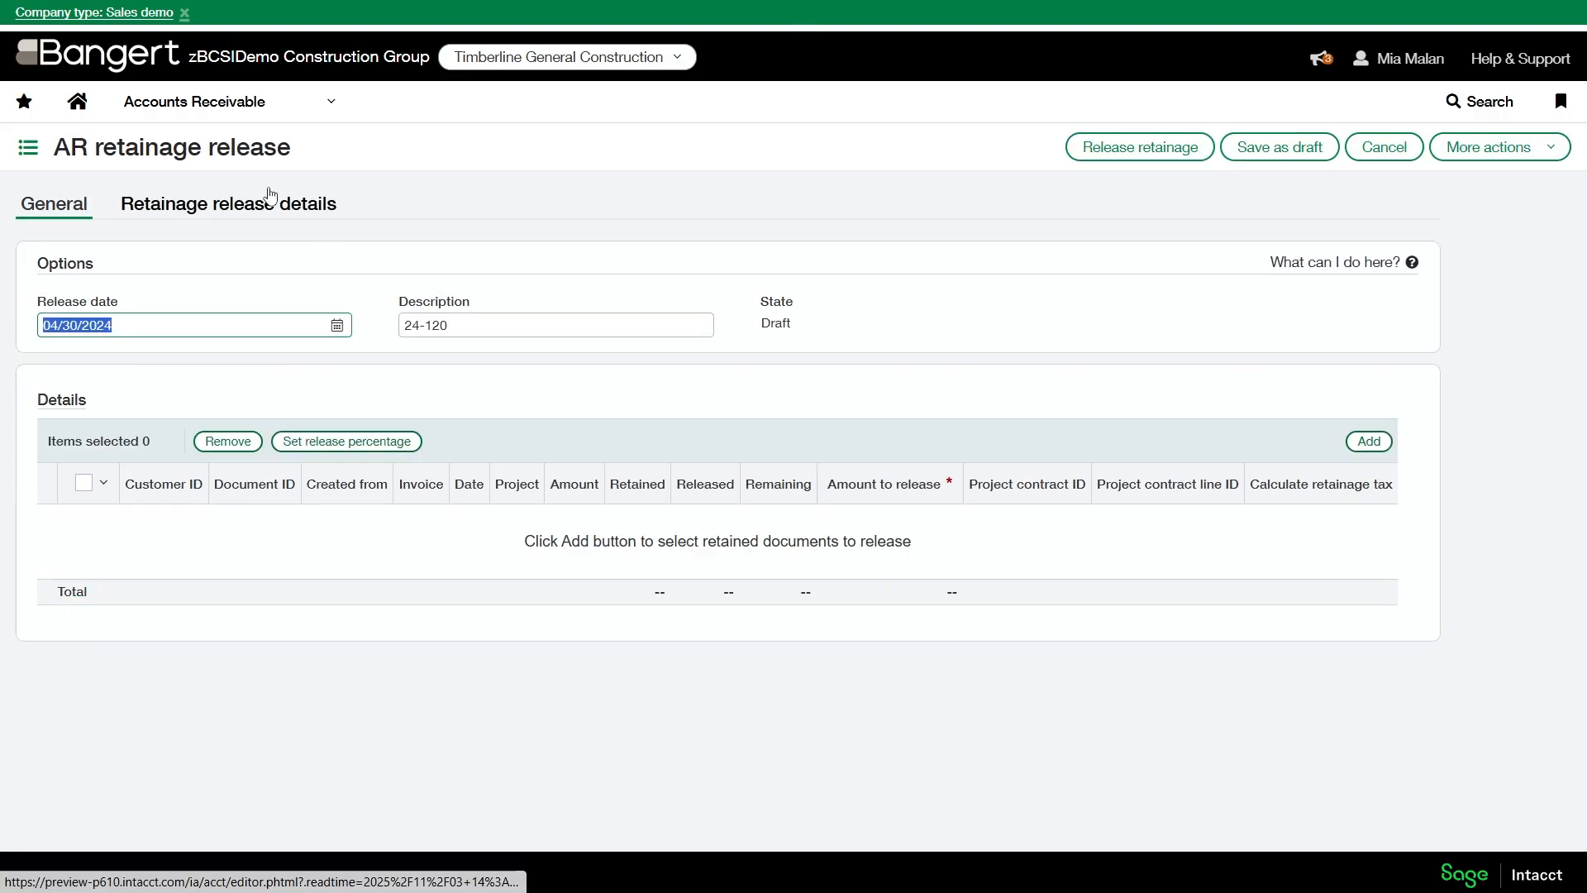
click(270, 197)
click(1383, 146)
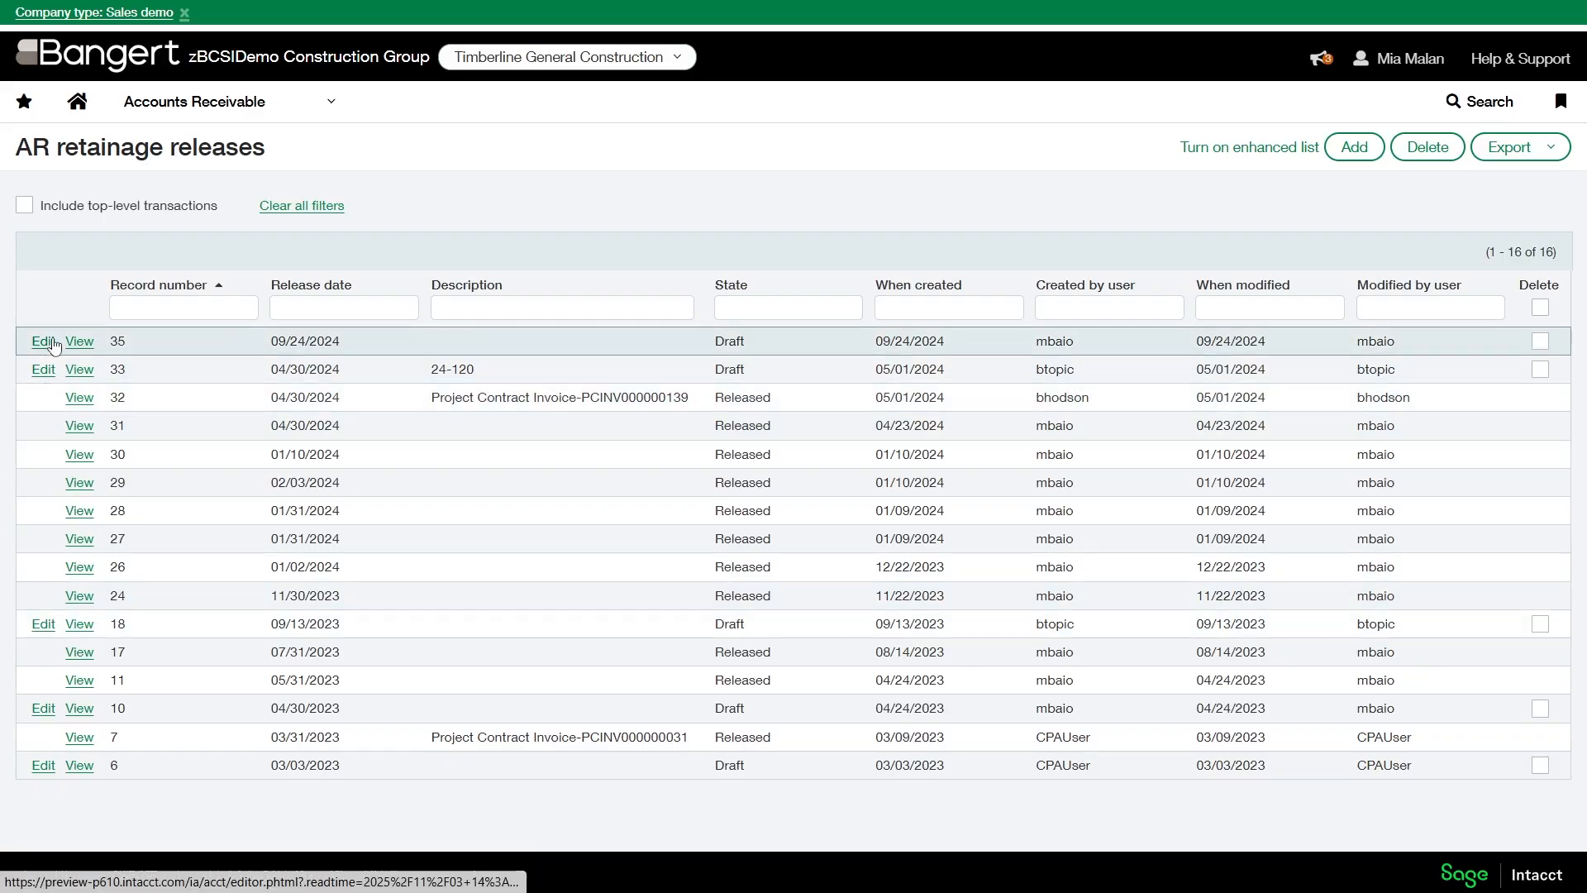
click(43, 370)
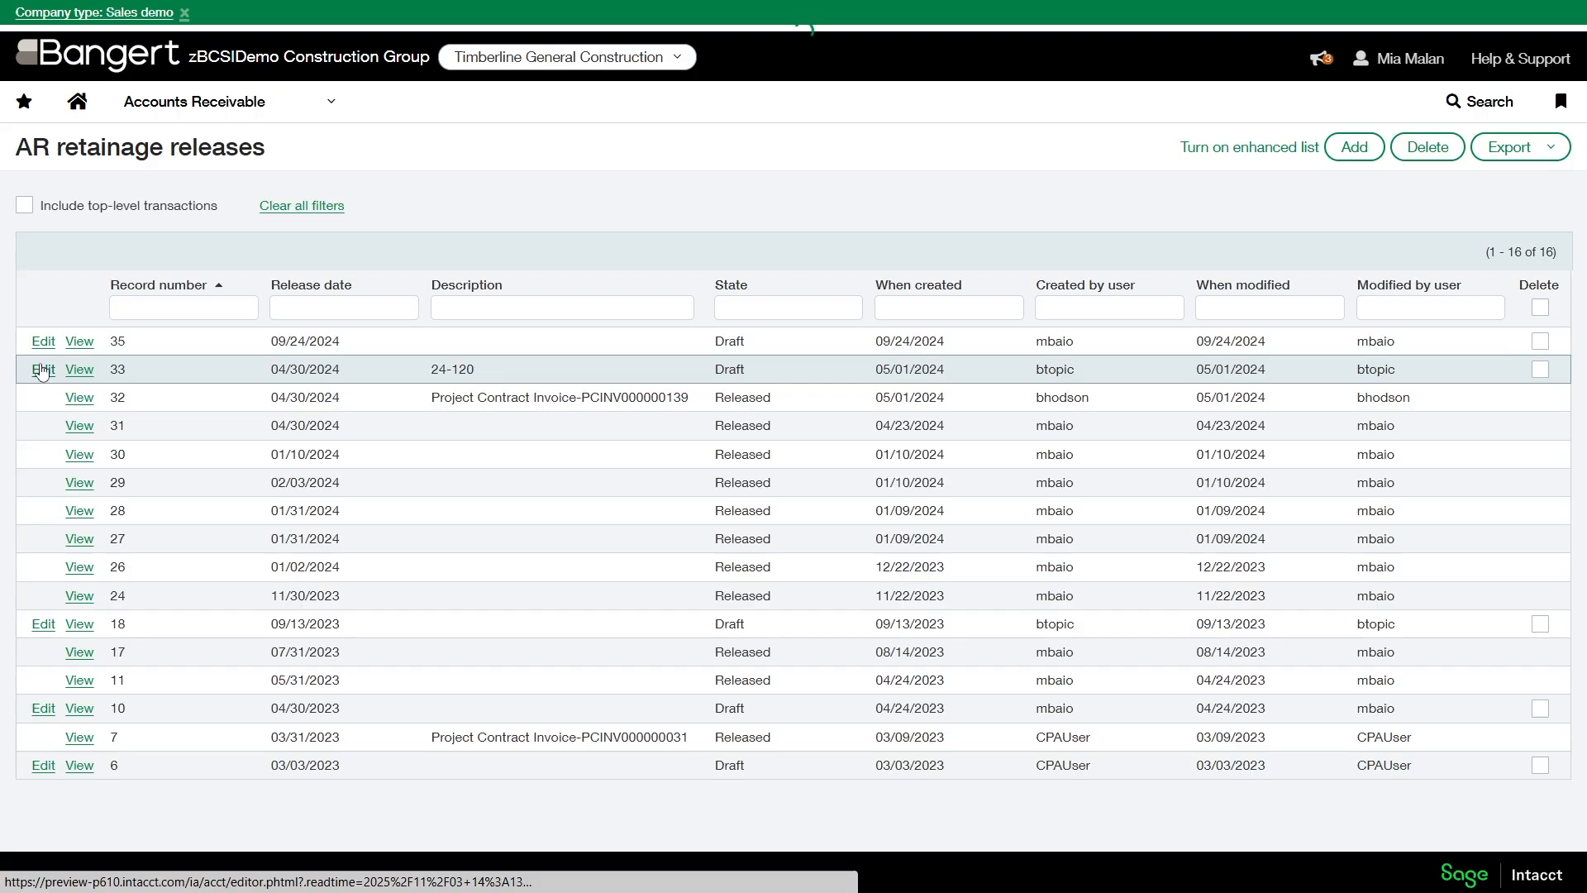
click(263, 220)
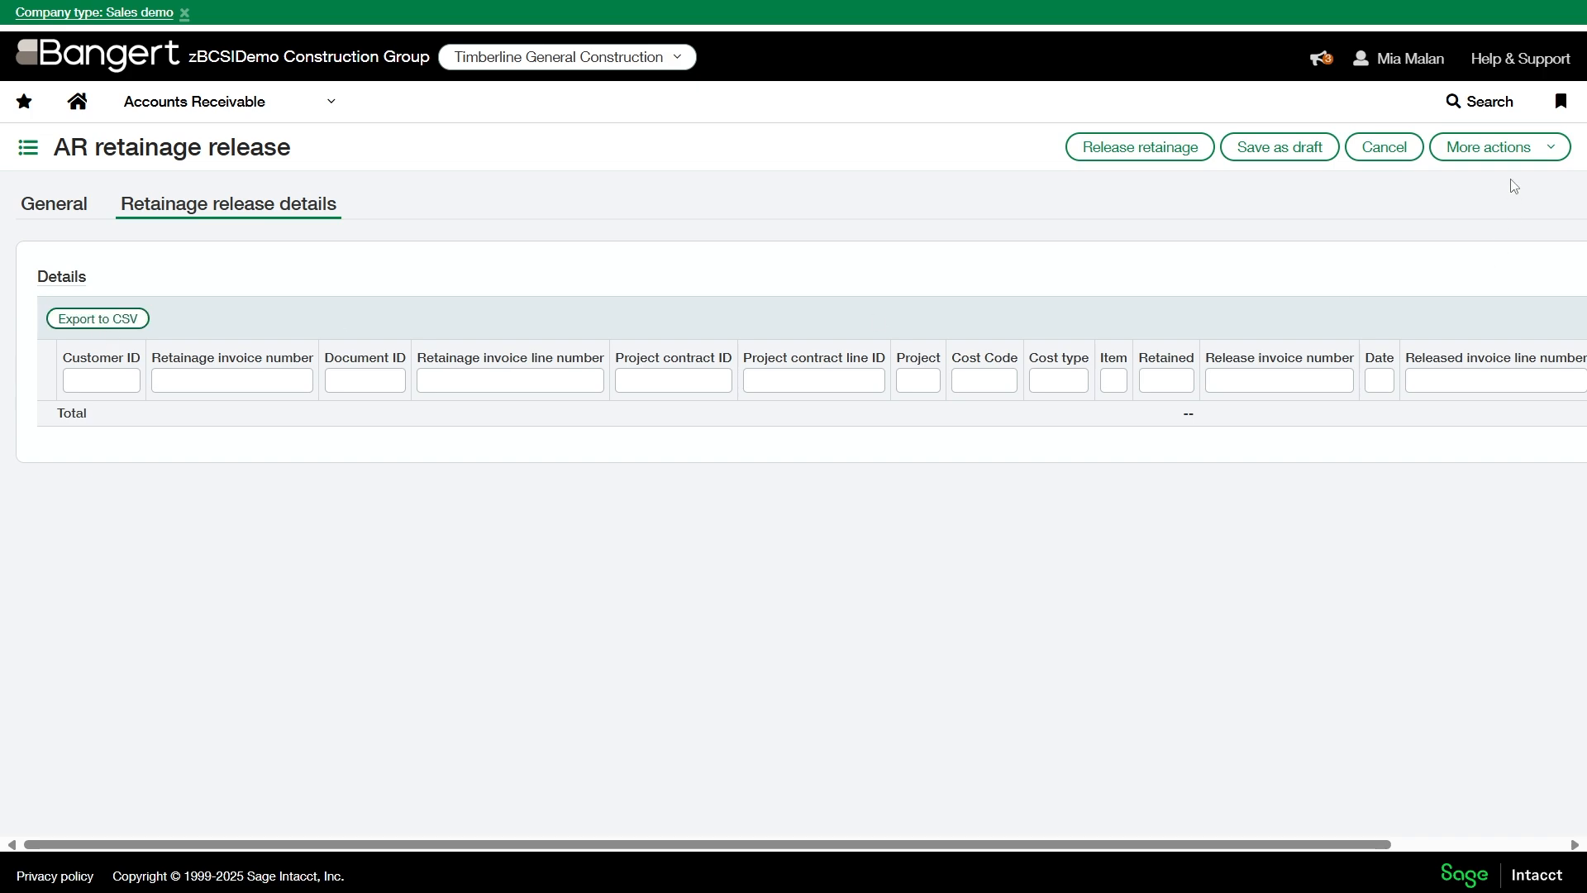
click(1385, 147)
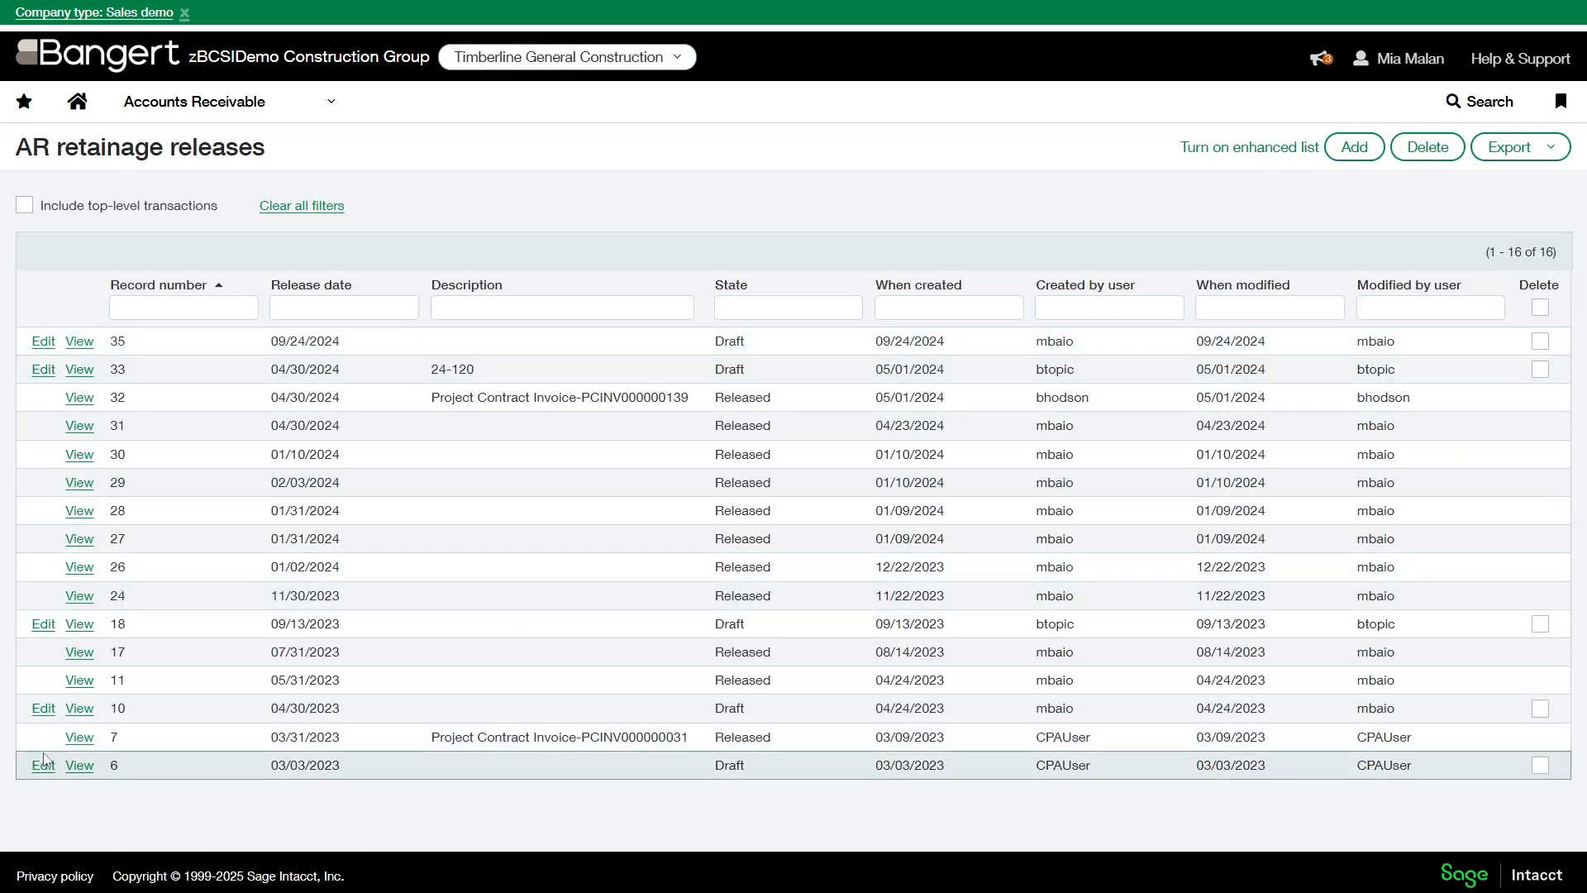
- View released AR record 26 and examine the invoice lines in its retainage release details
click(80, 566)
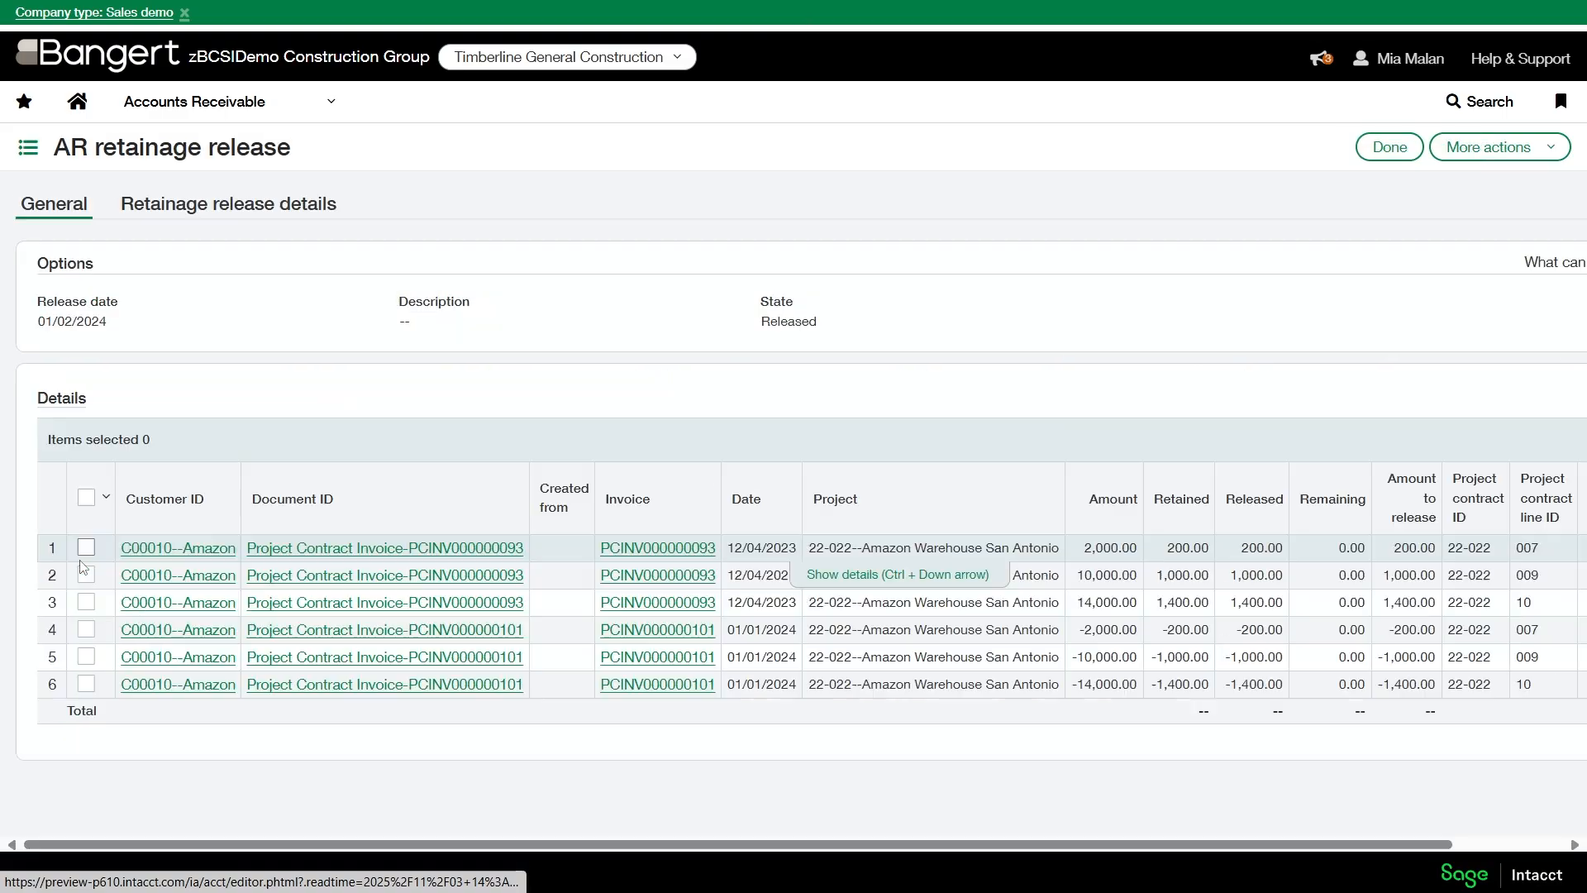
click(234, 200)
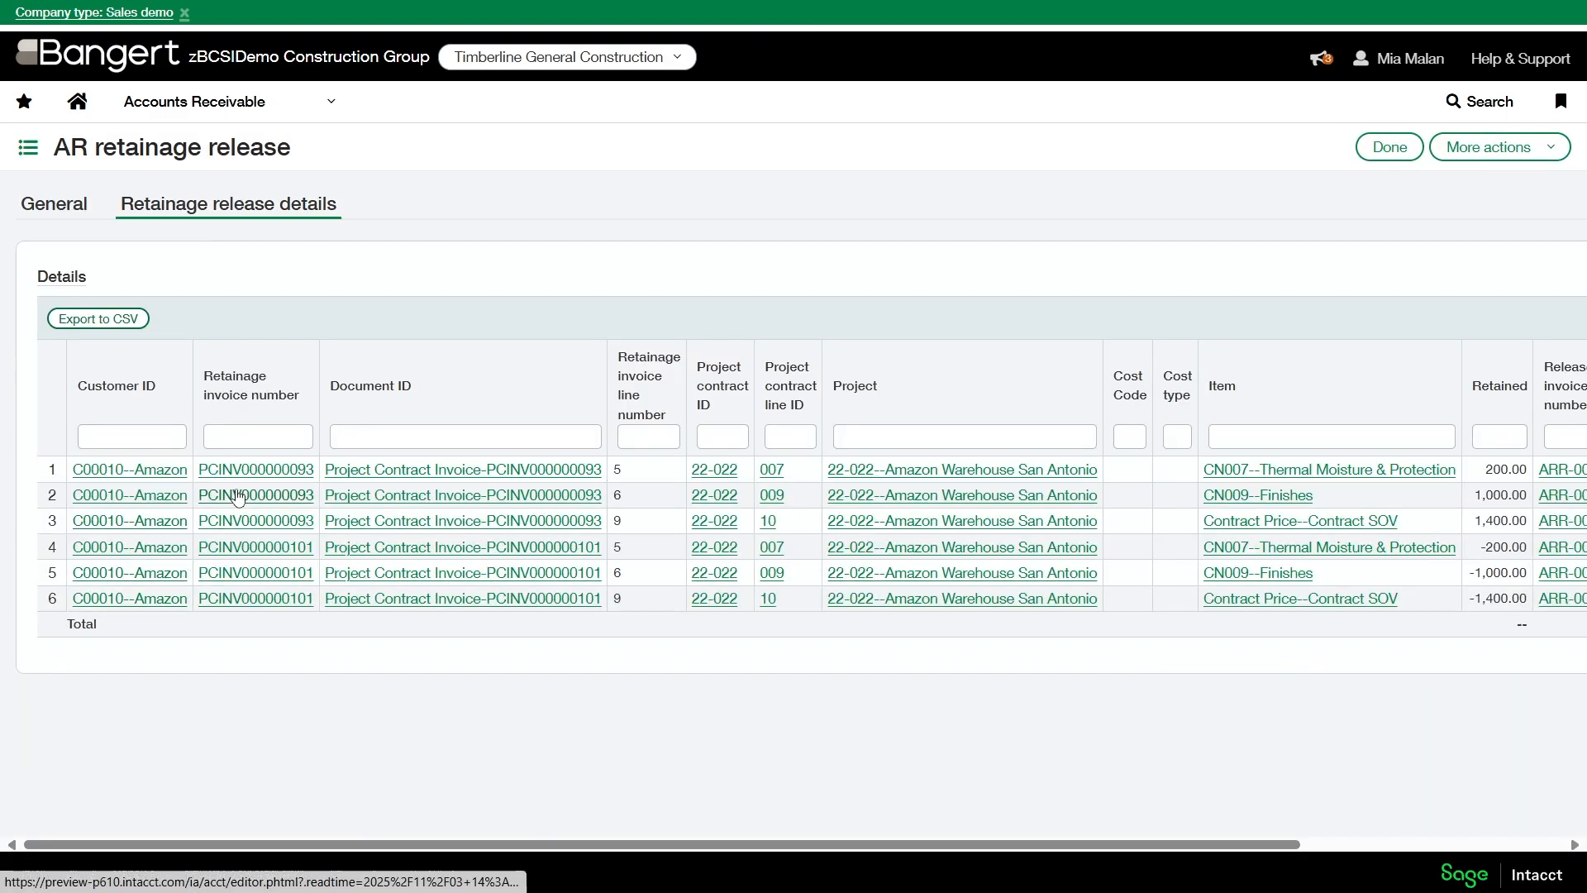
click(275, 432)
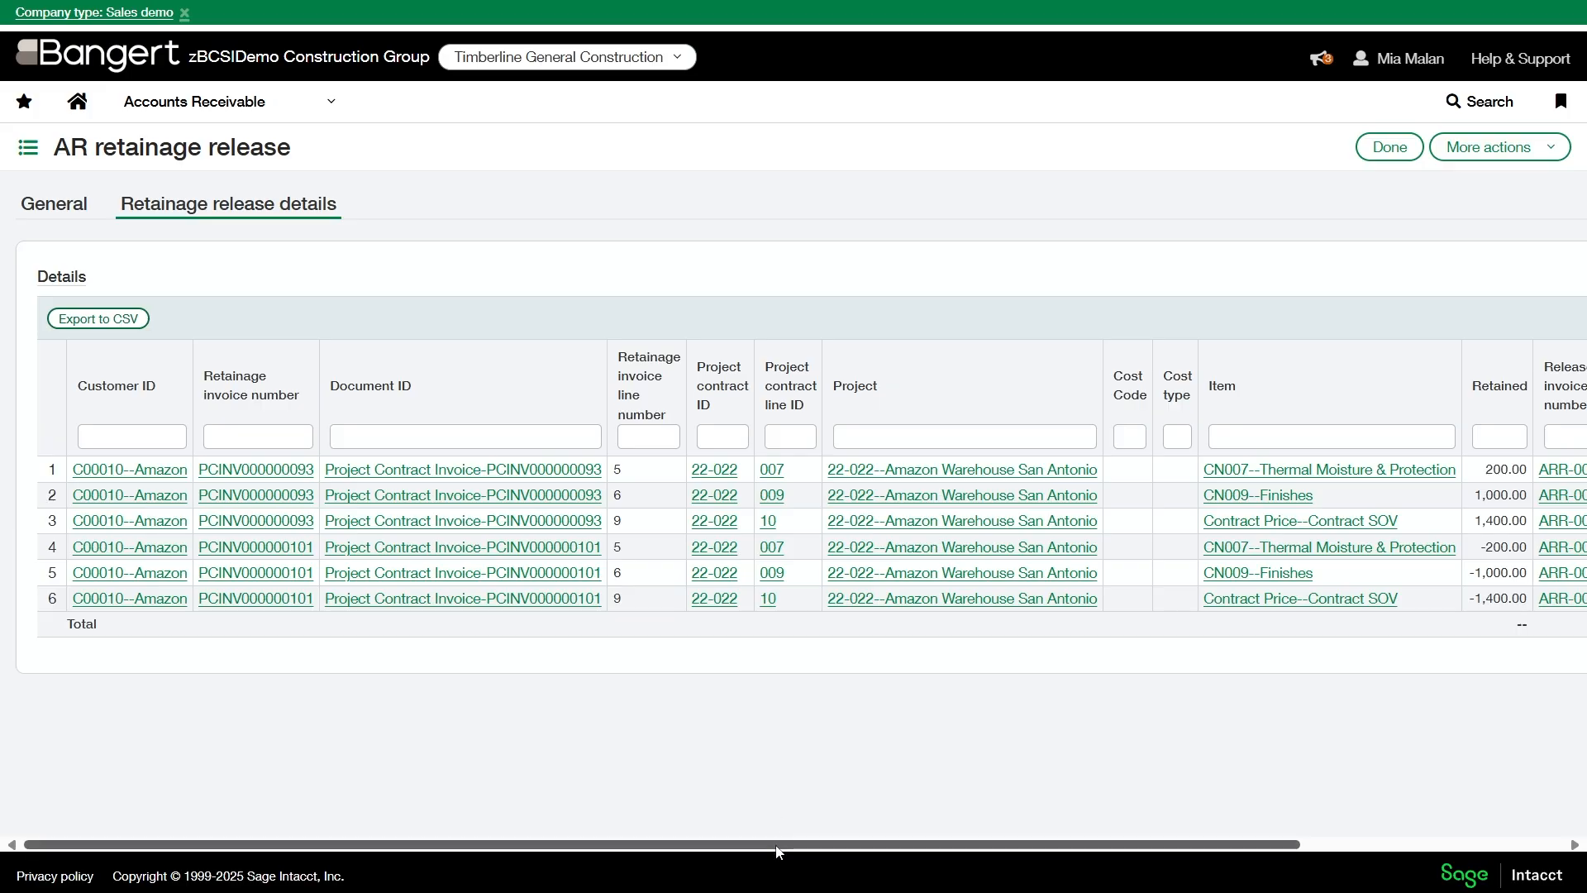
drag(779, 849, 744, 843)
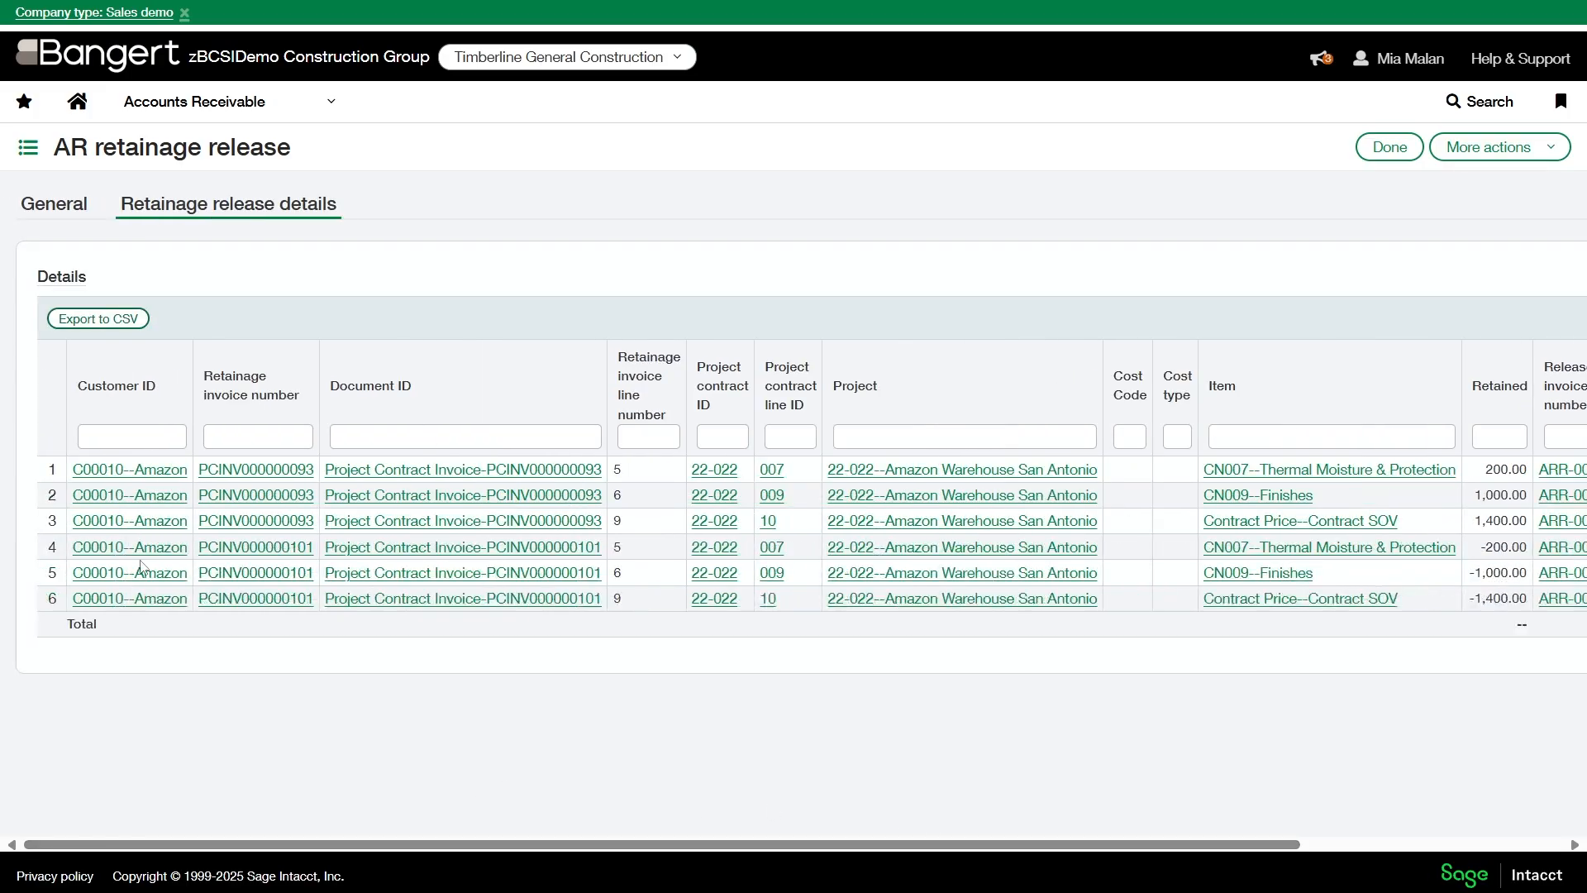
- Examine the remaining release columns, and check the retainage release details of the 08/31/2025 Trammel Crow AR invoice, leaving it without saving
drag(872, 849, 1185, 842)
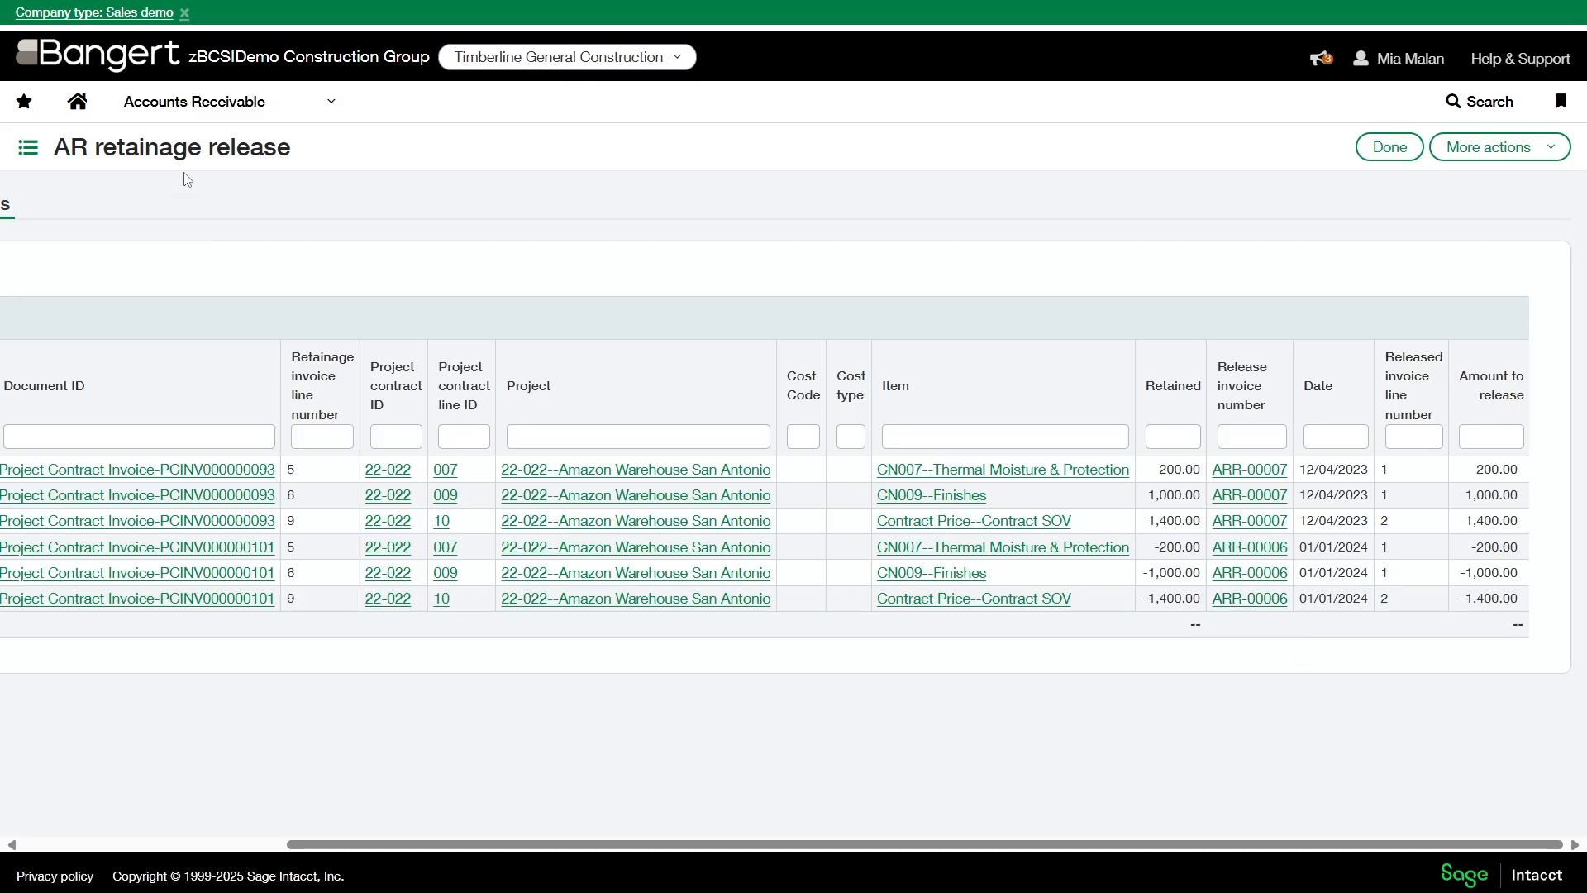
click(207, 103)
click(436, 248)
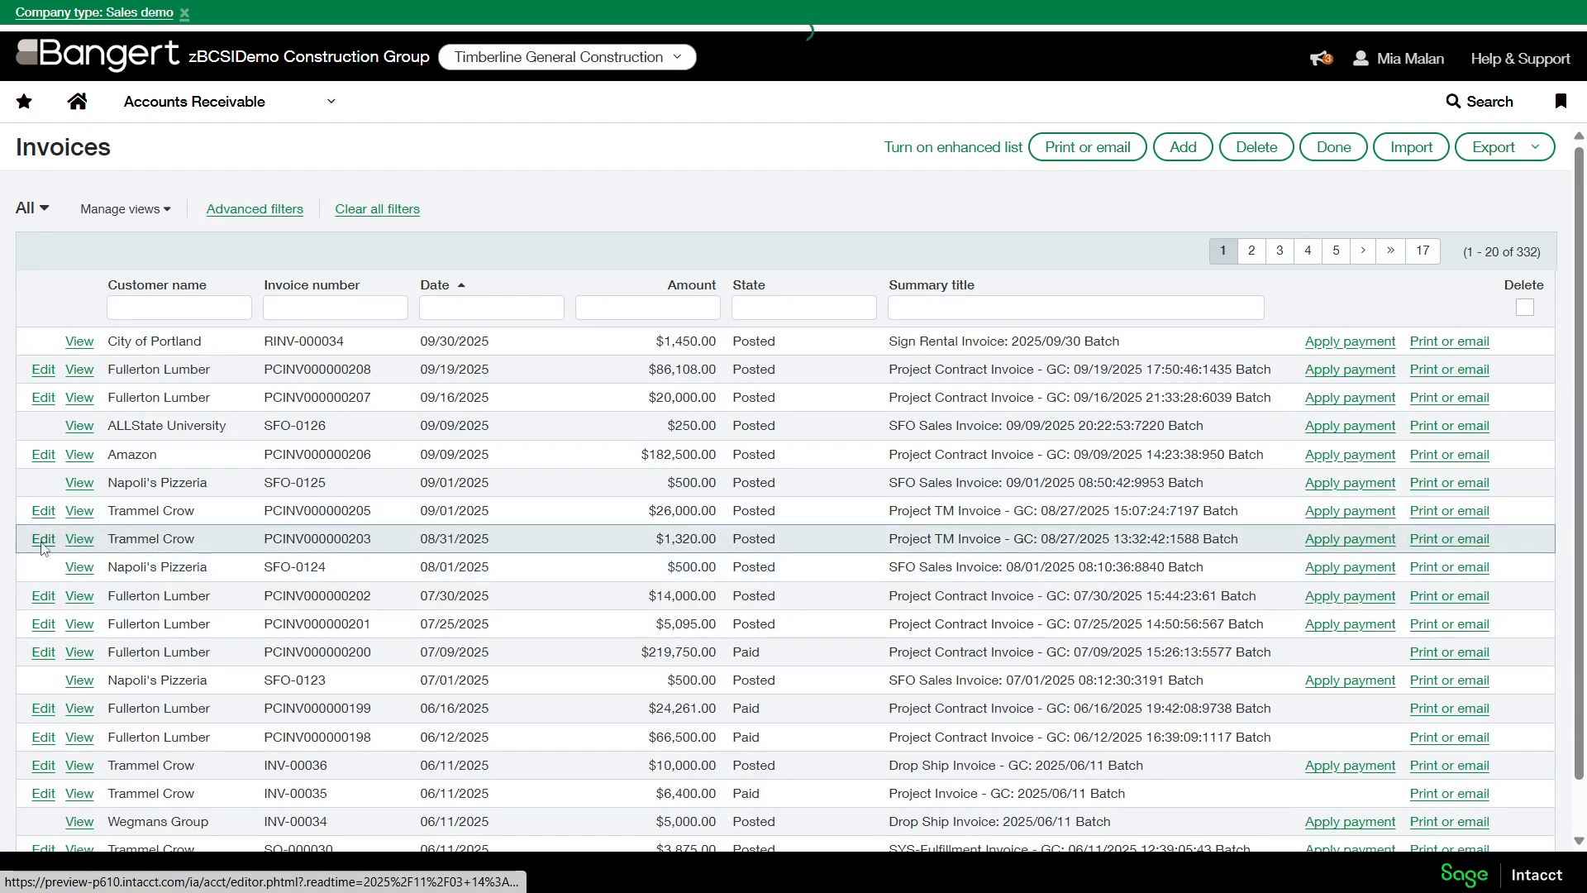
click(43, 539)
click(447, 208)
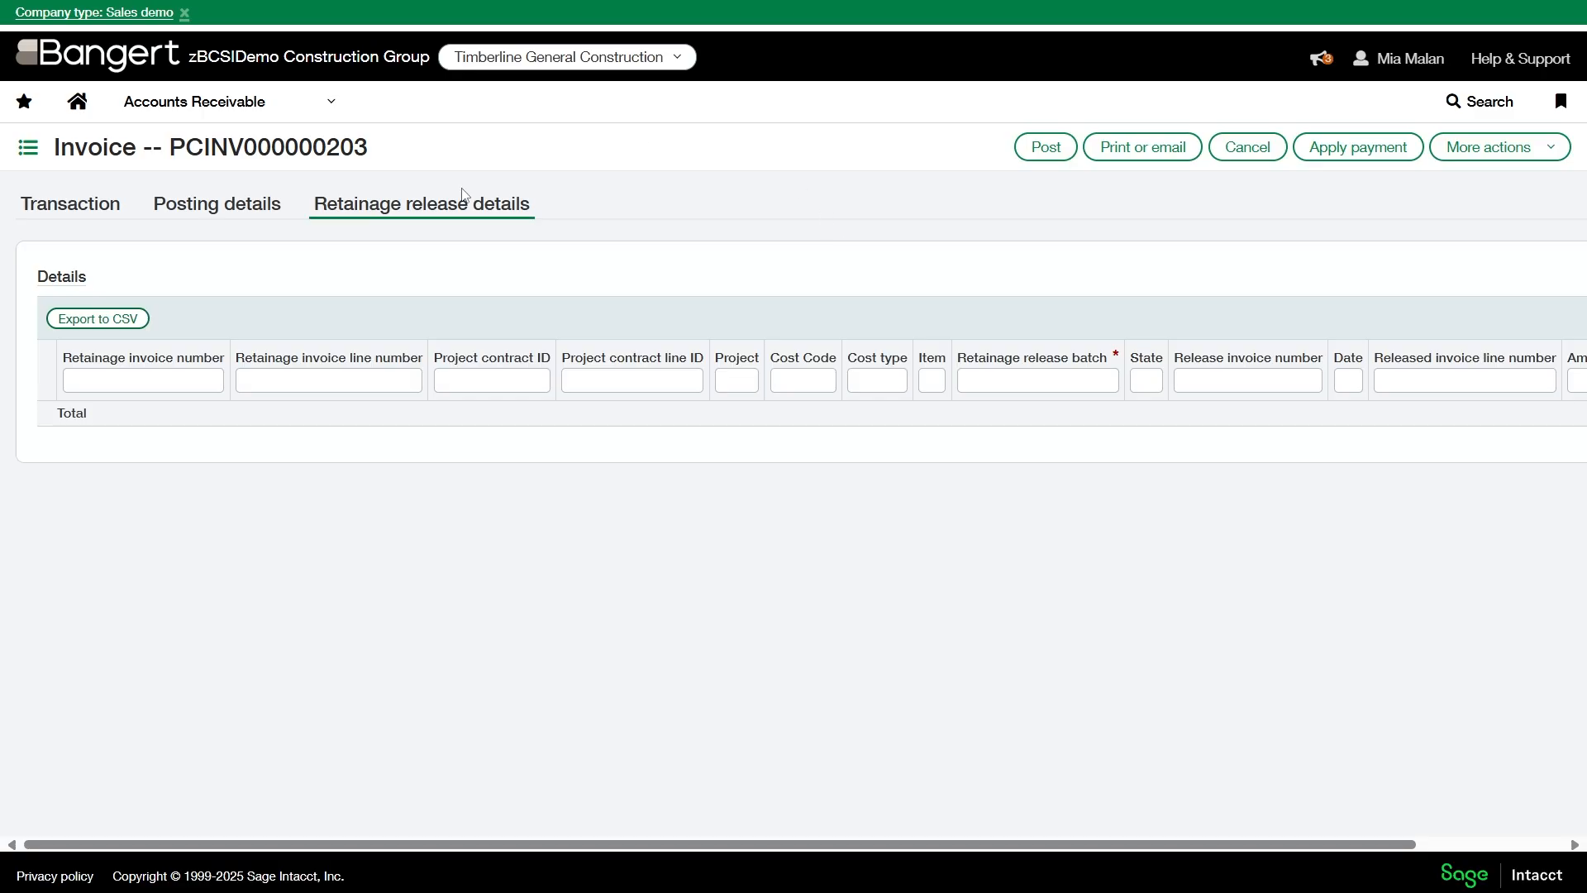
click(207, 106)
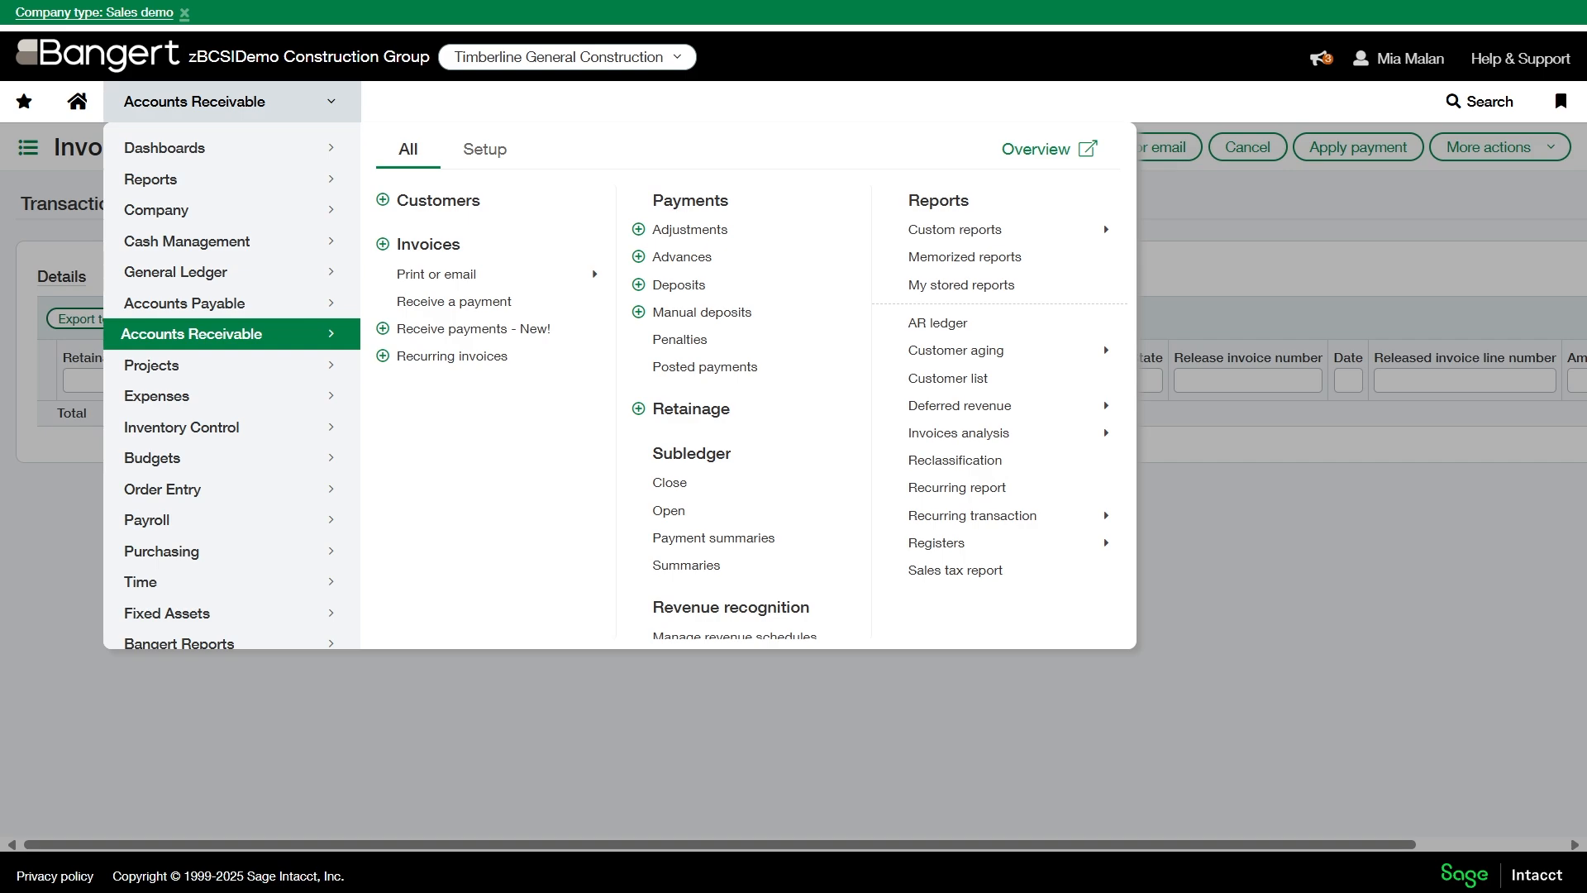
click(940, 750)
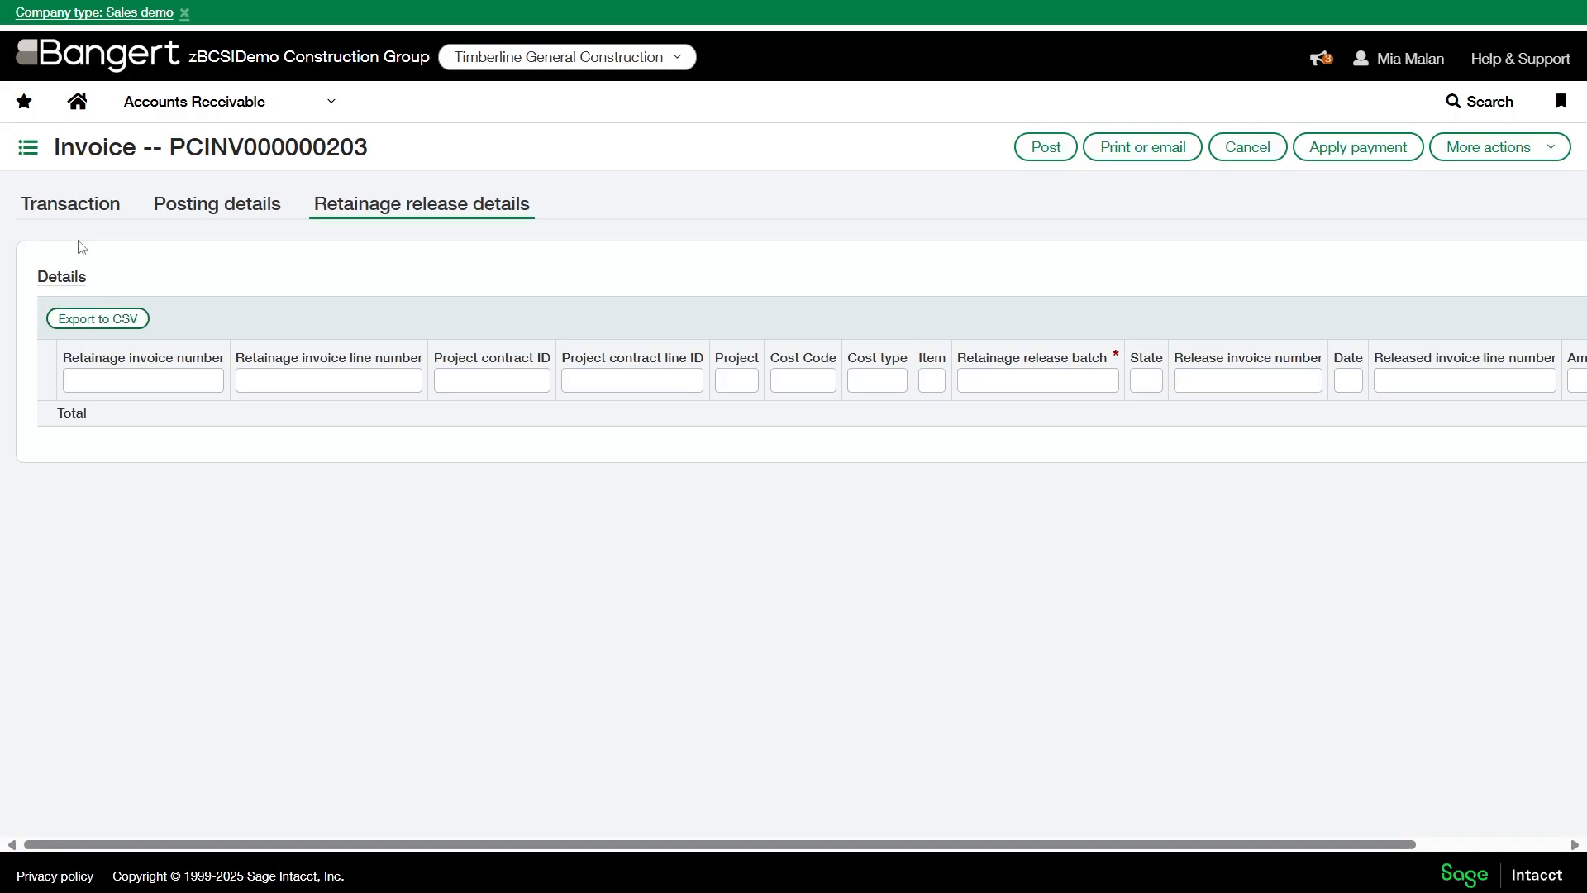
click(258, 372)
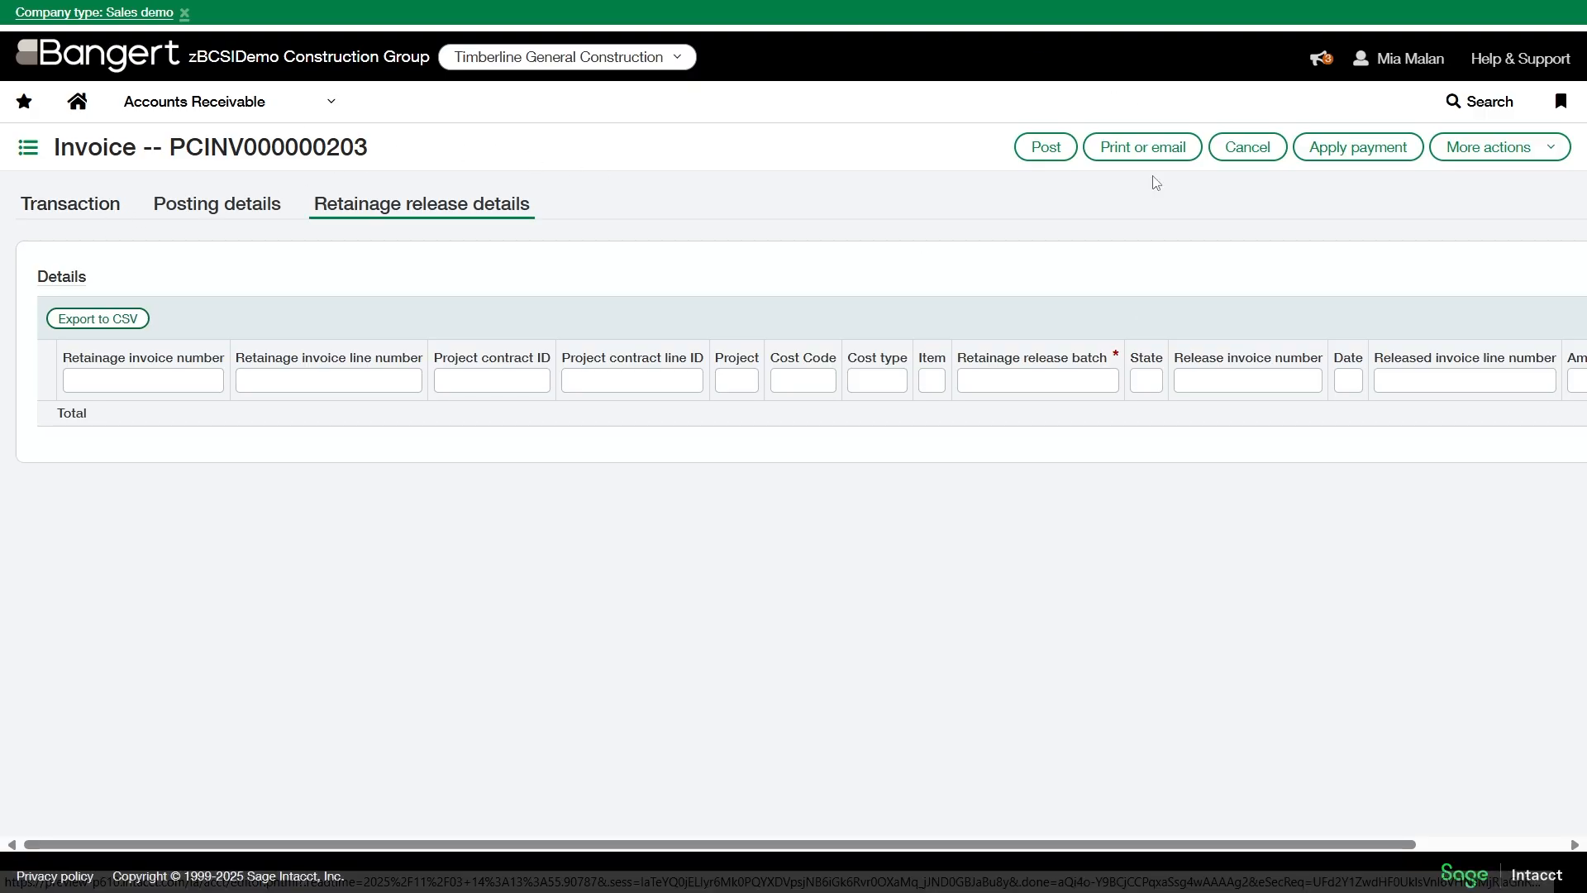
click(1247, 155)
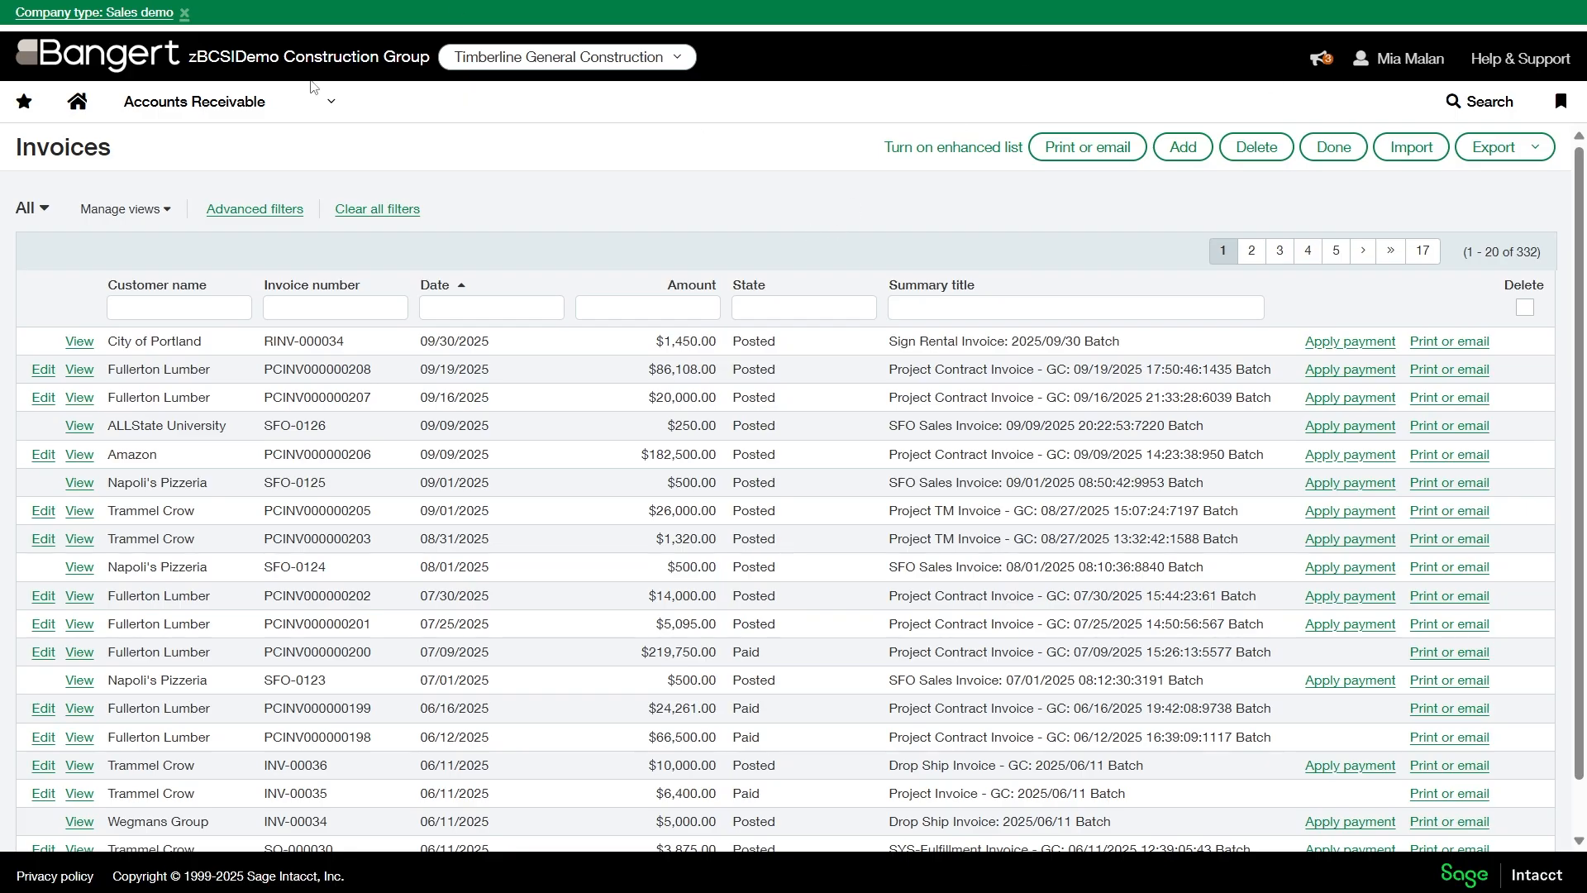
- Return to the AR retainage releases list and view the retainage release details of draft record 18
click(278, 92)
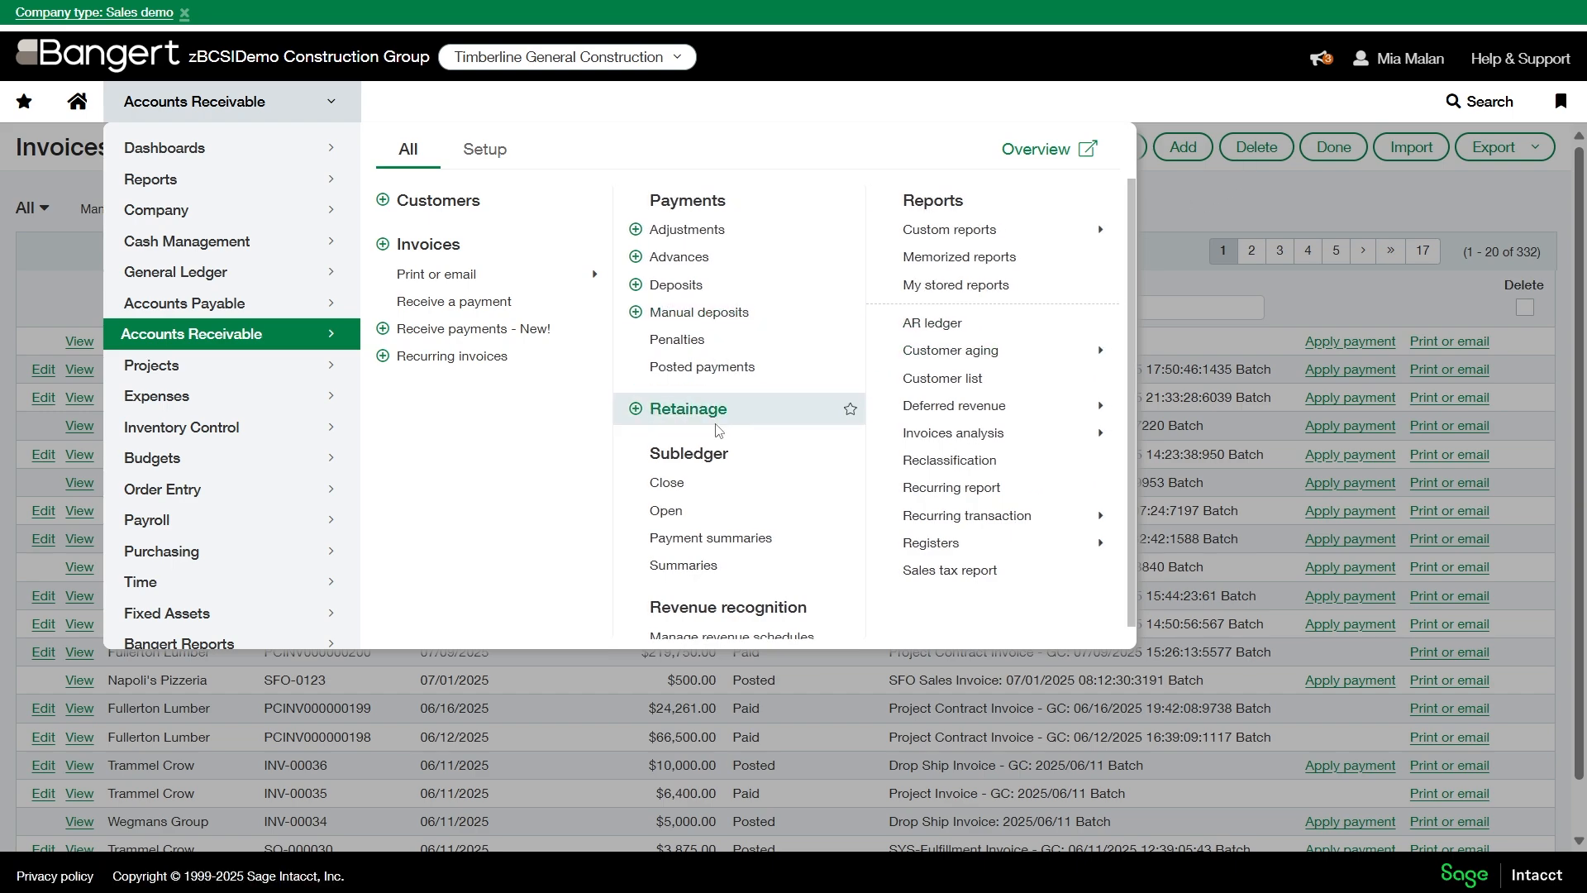
click(1186, 239)
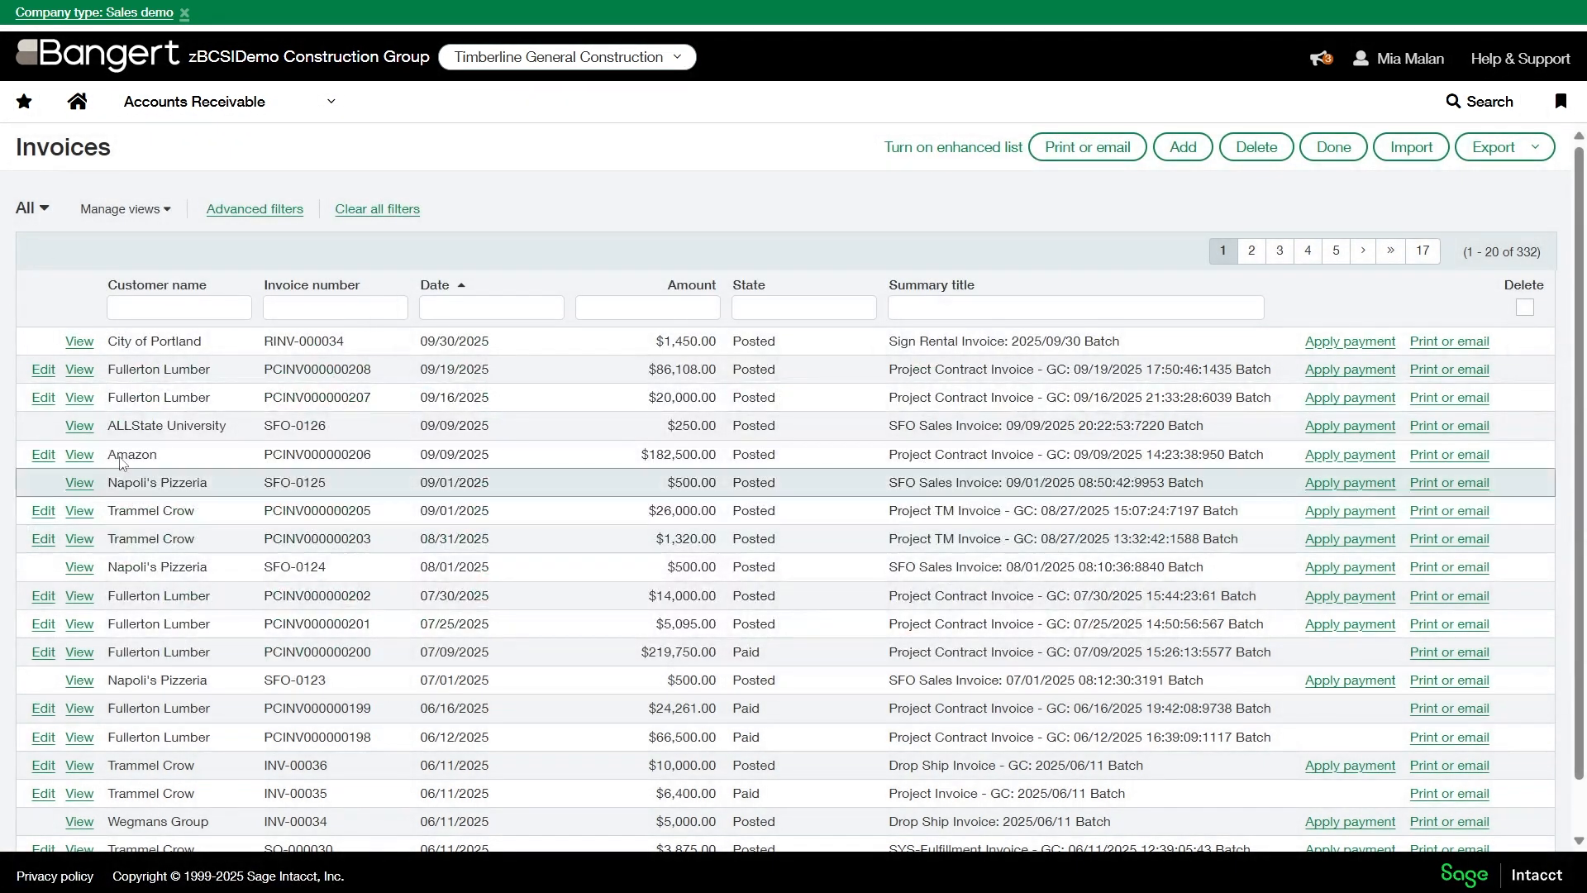
click(256, 101)
click(779, 404)
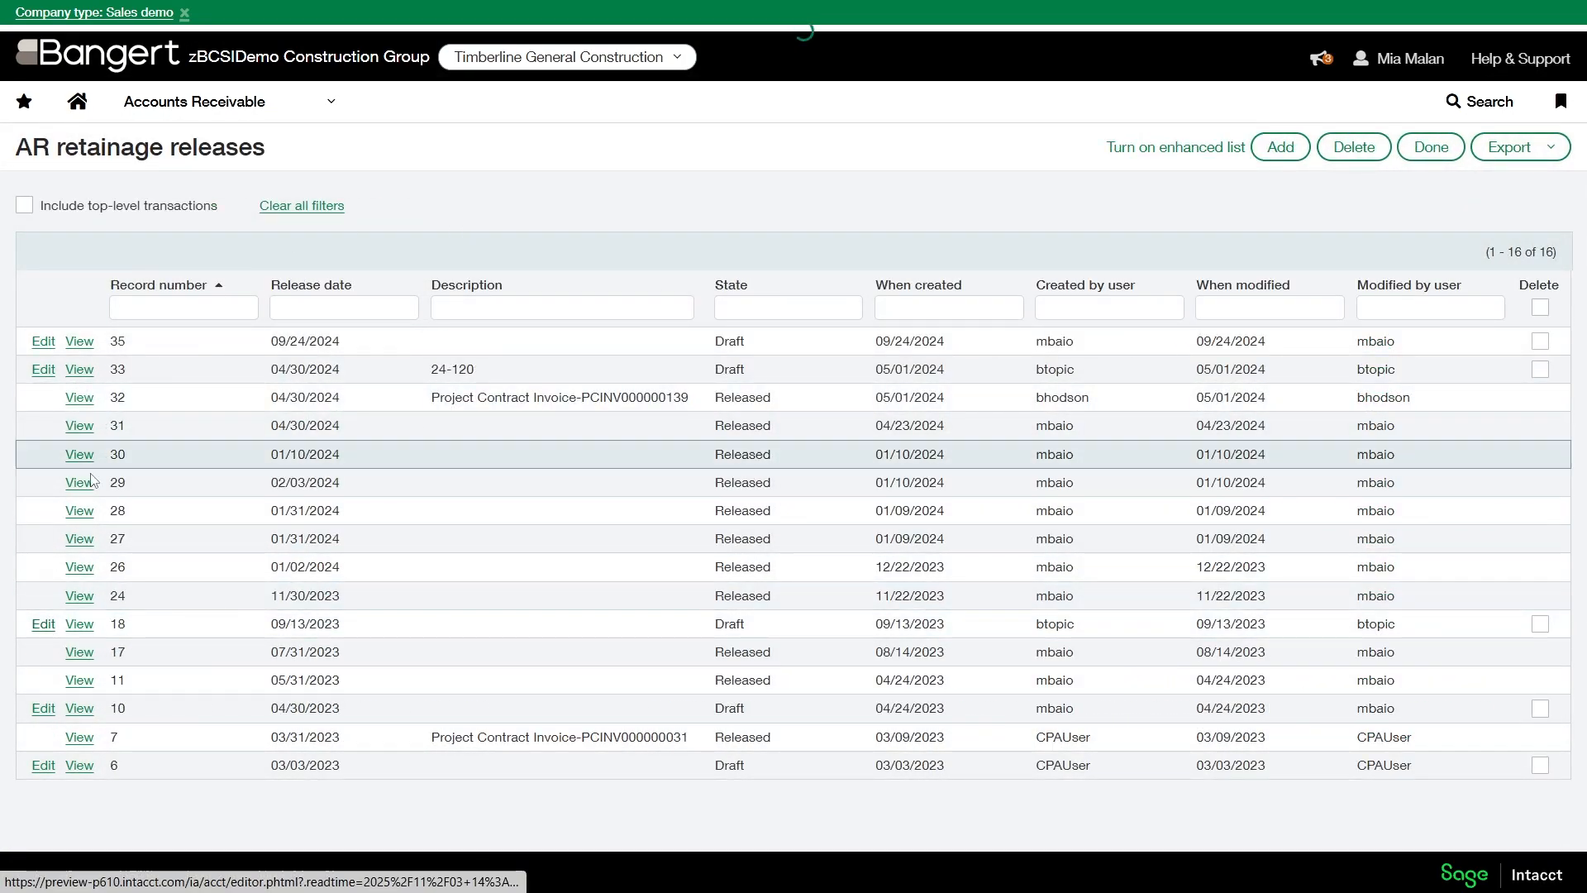
click(43, 625)
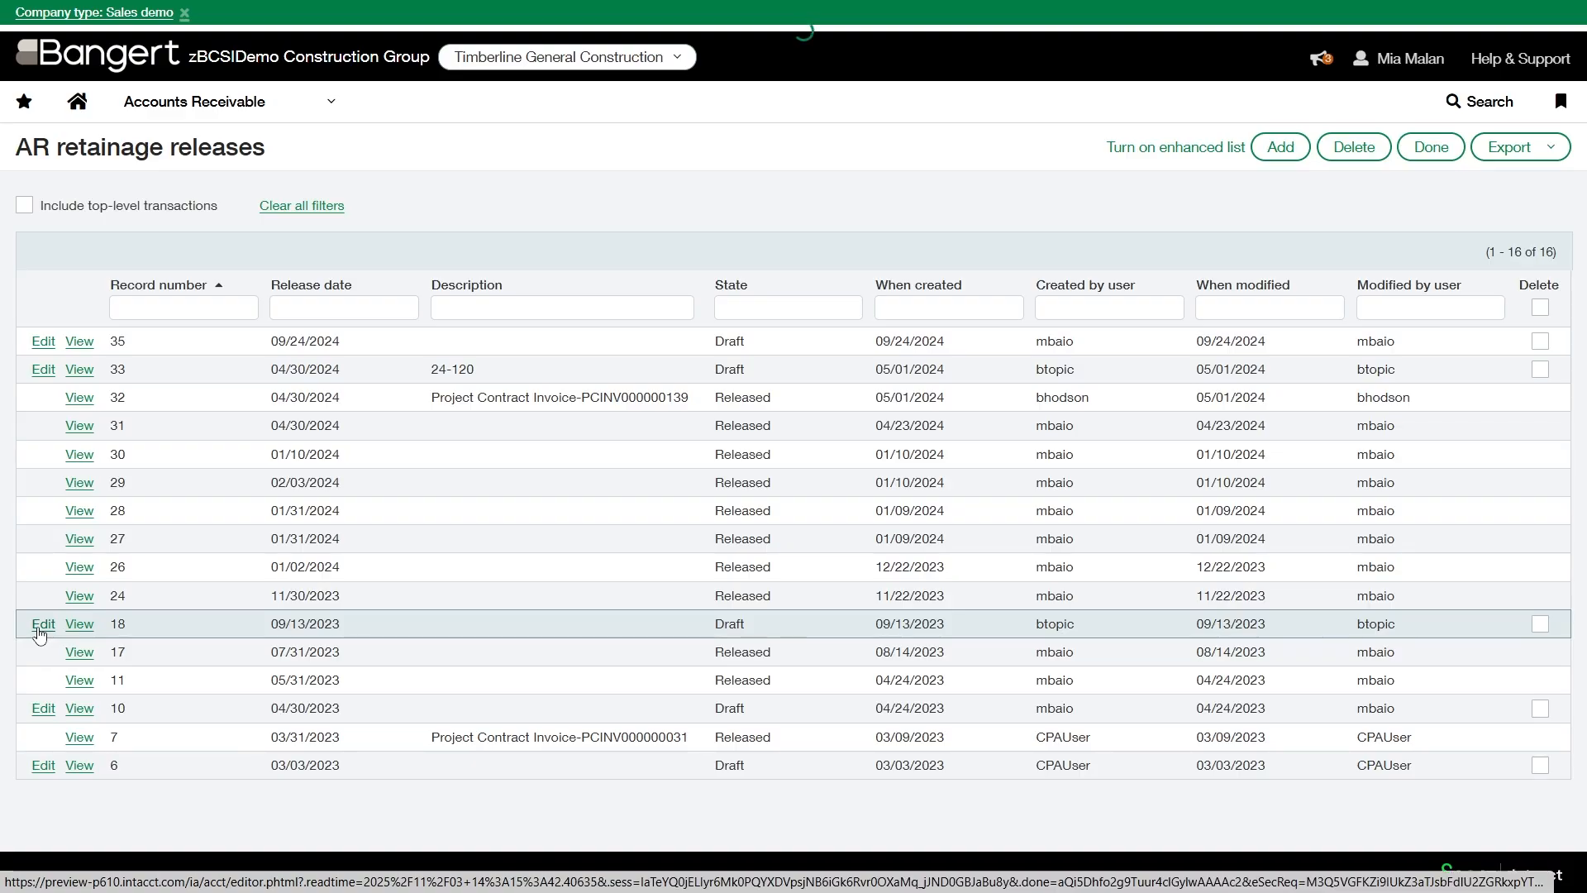
click(324, 208)
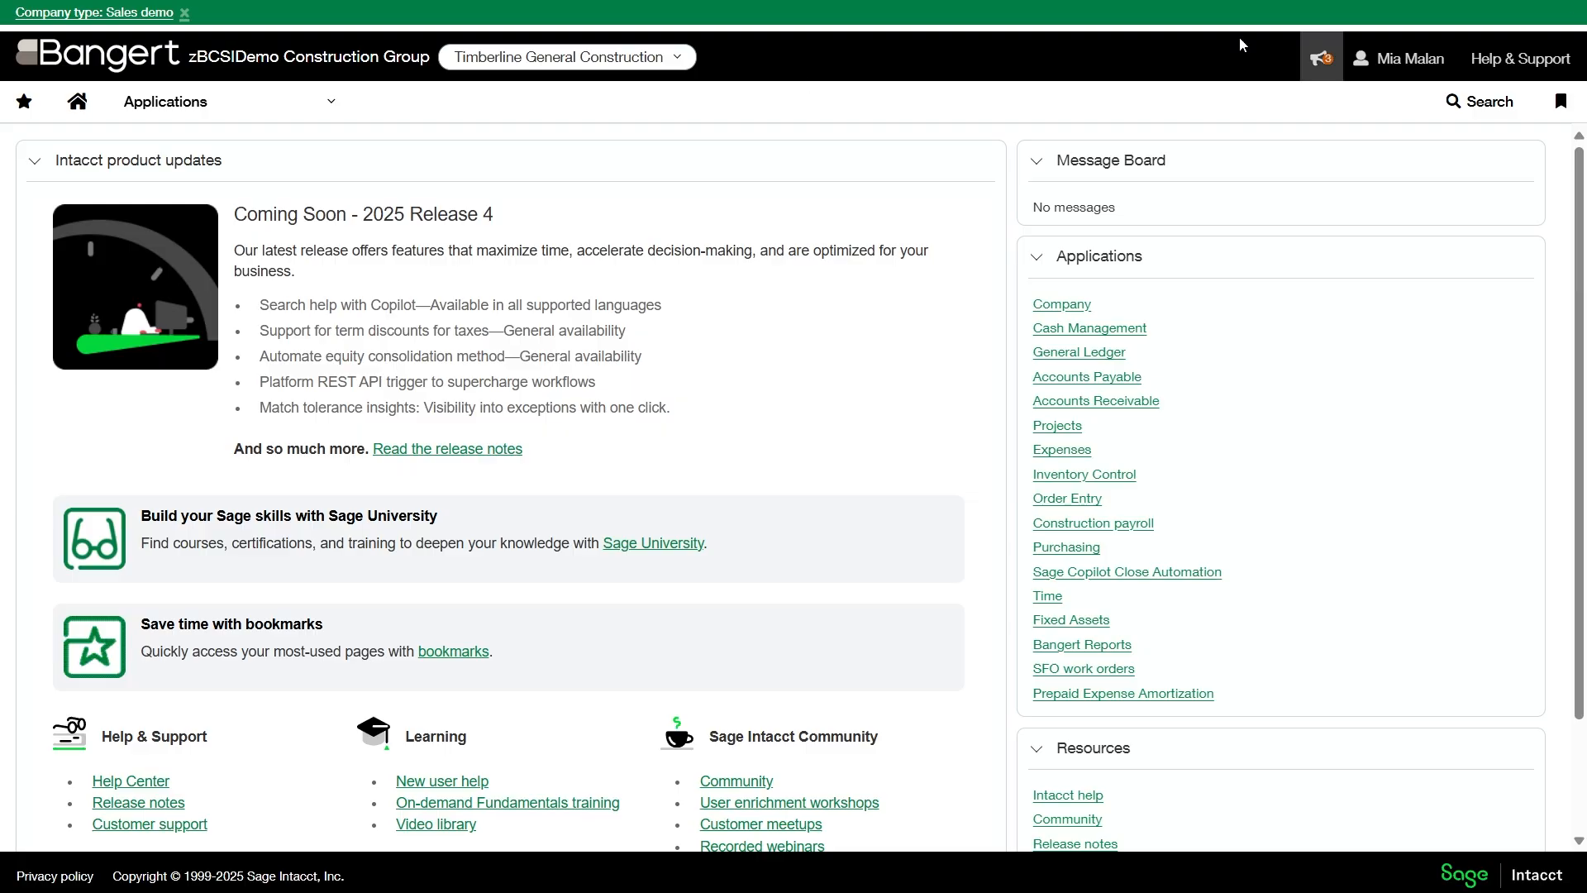
- Open line 0001 of project contract 01-0000-001 in the Projects application for editing
click(200, 115)
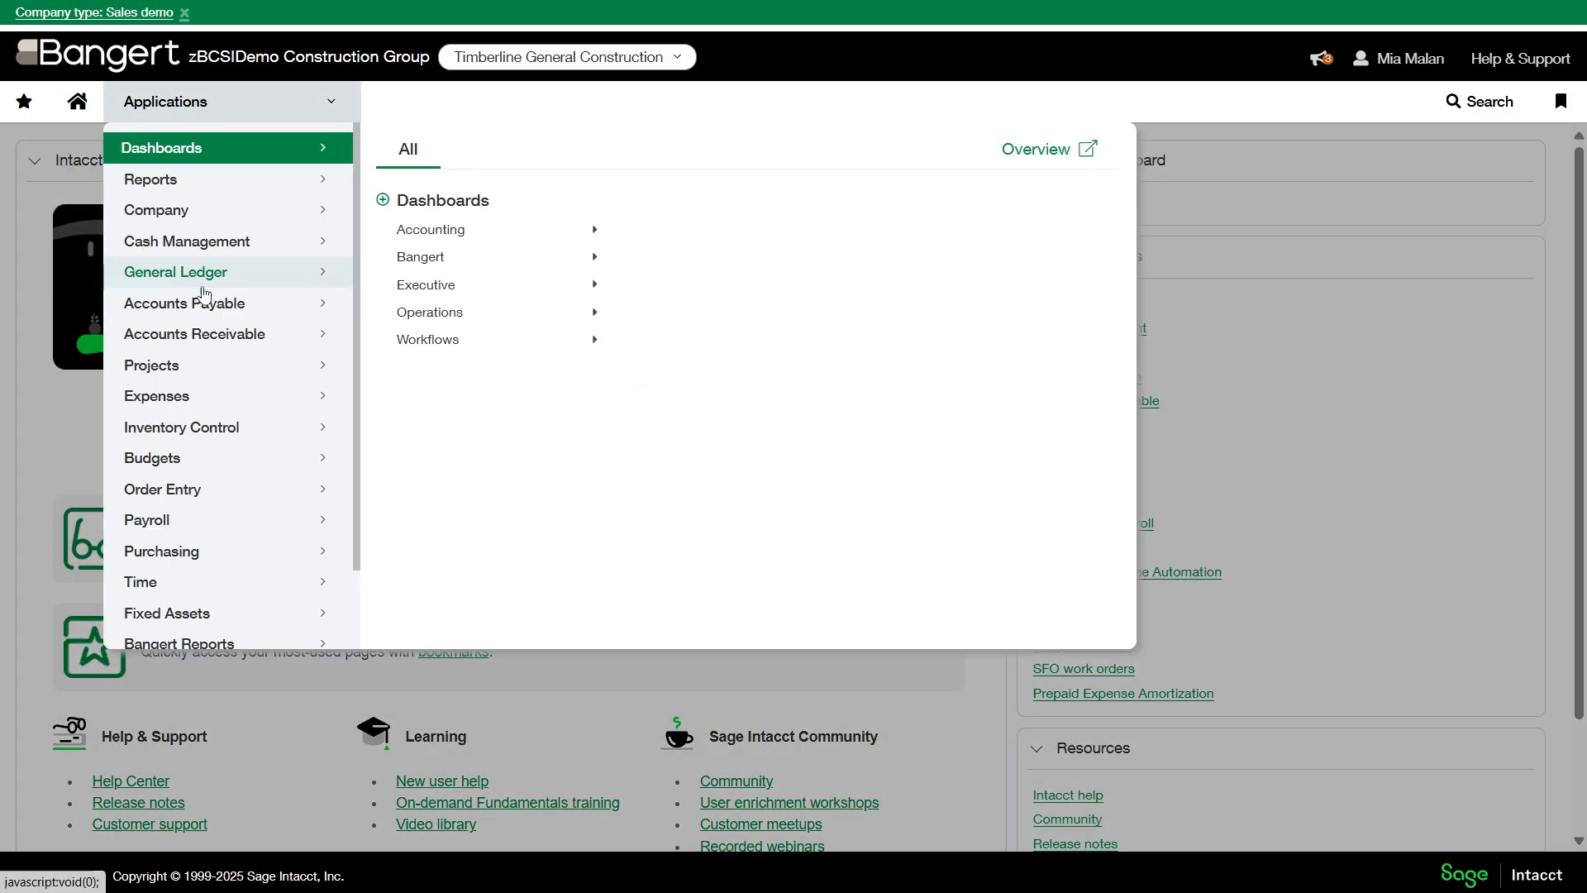
click(154, 367)
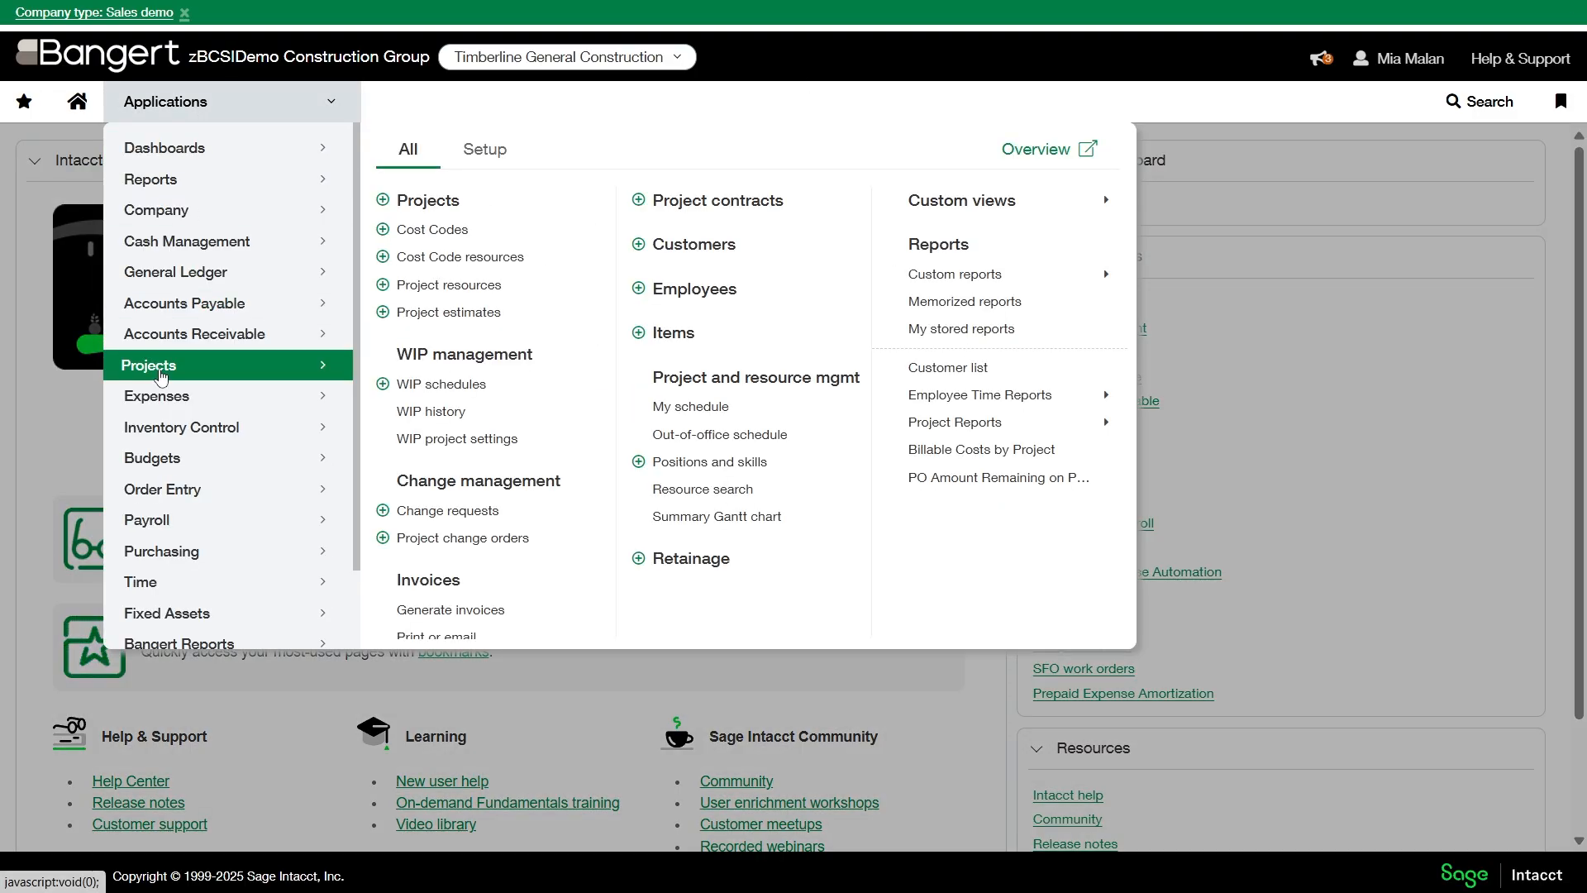
click(693, 213)
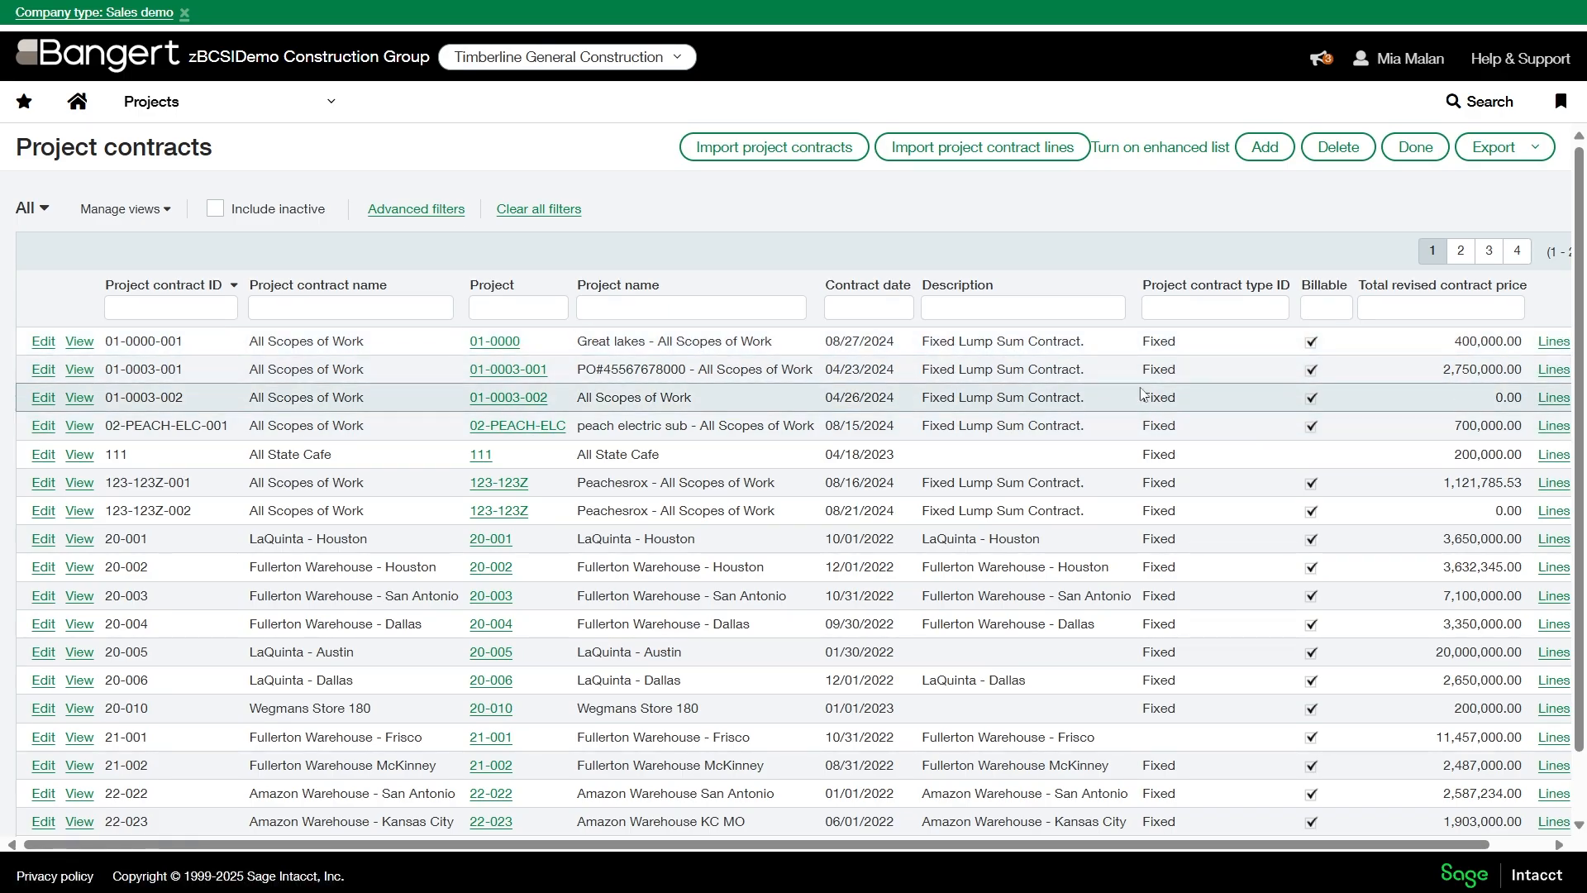
click(1561, 344)
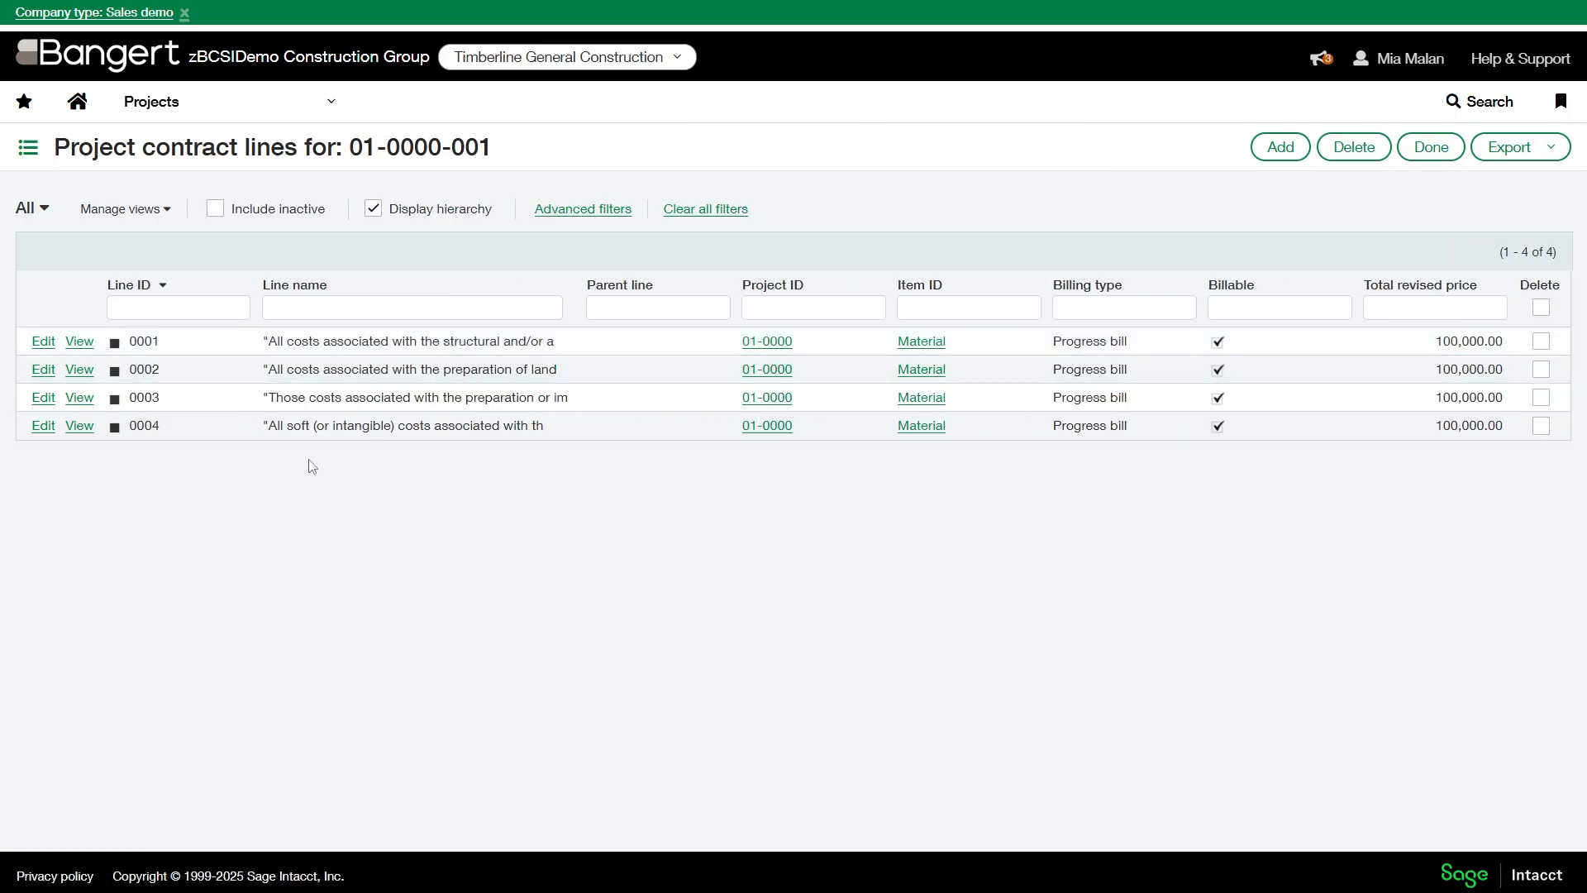
click(43, 343)
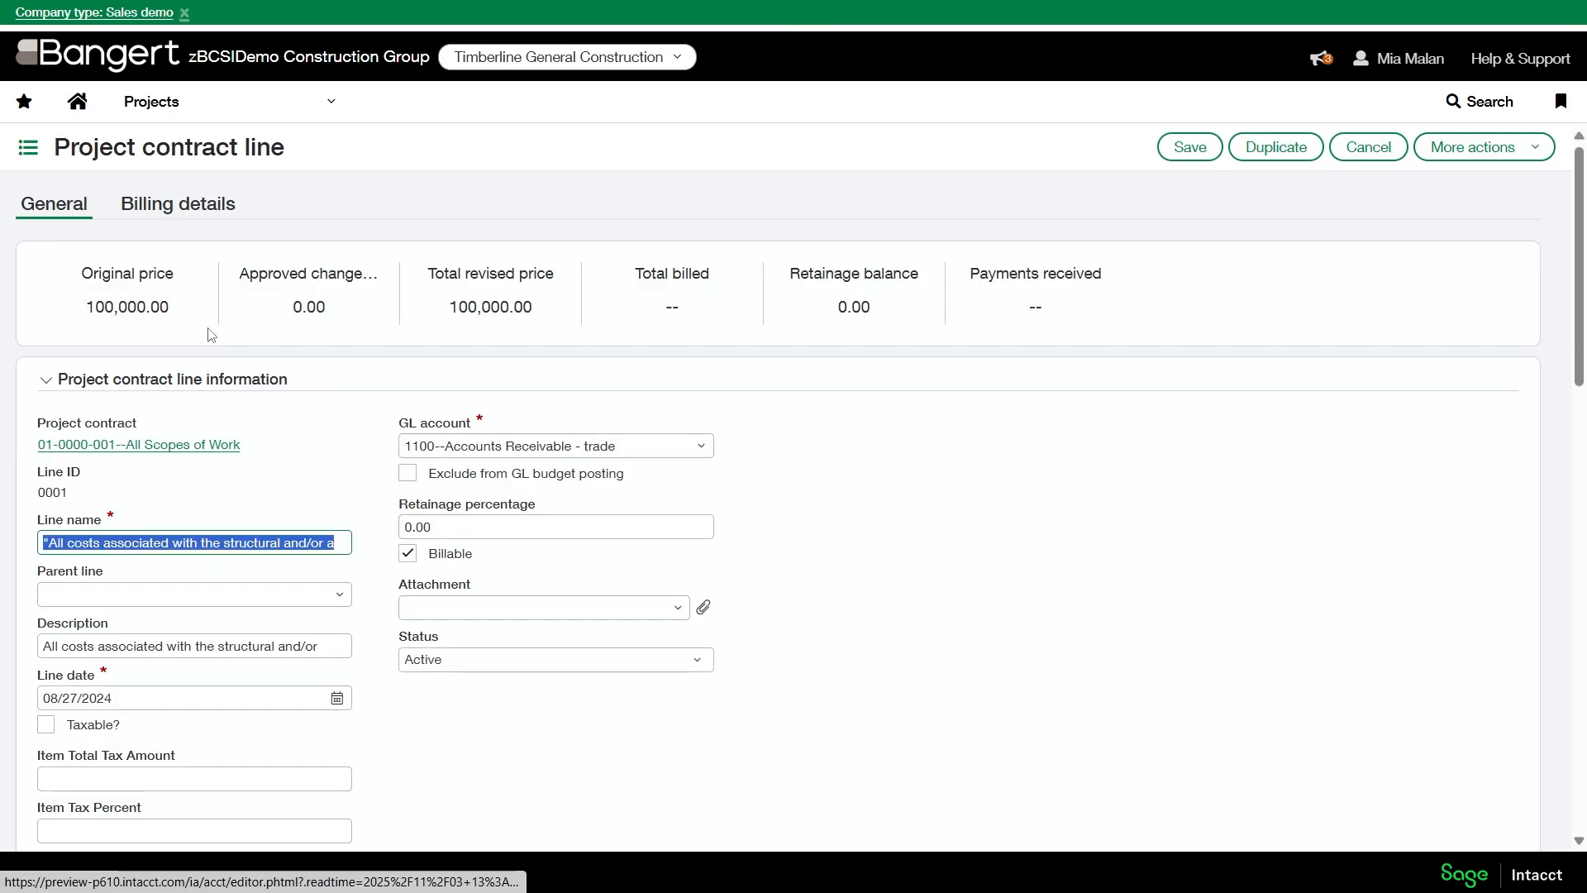
- Set the contract line's maximum billing to No maximum and review the billing type options, keeping Progress bill
scroll(213, 522, down, 5)
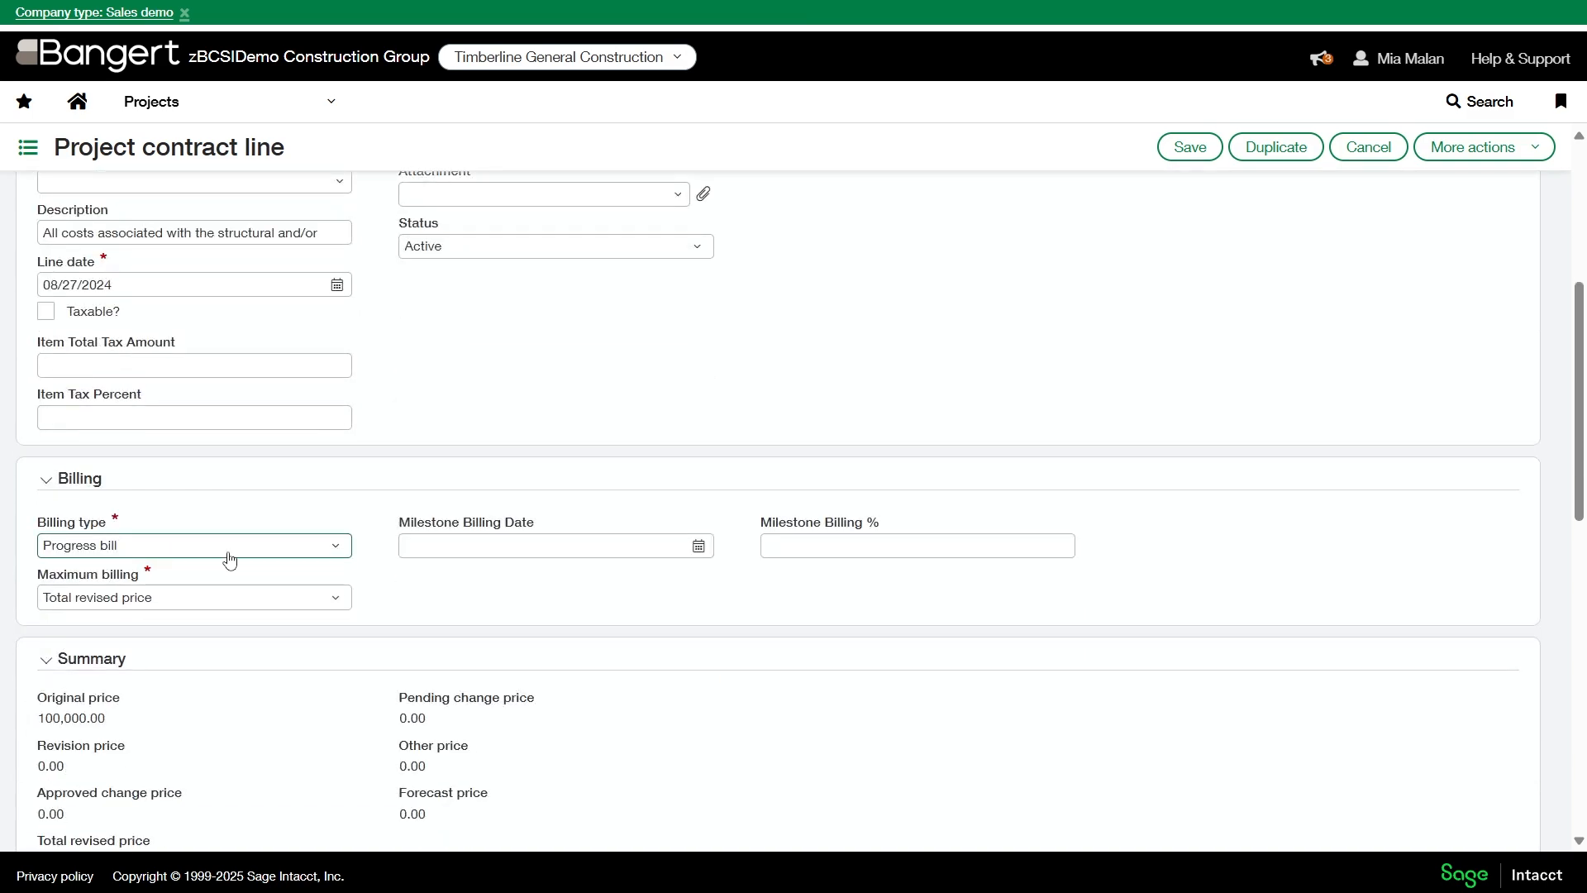
click(286, 606)
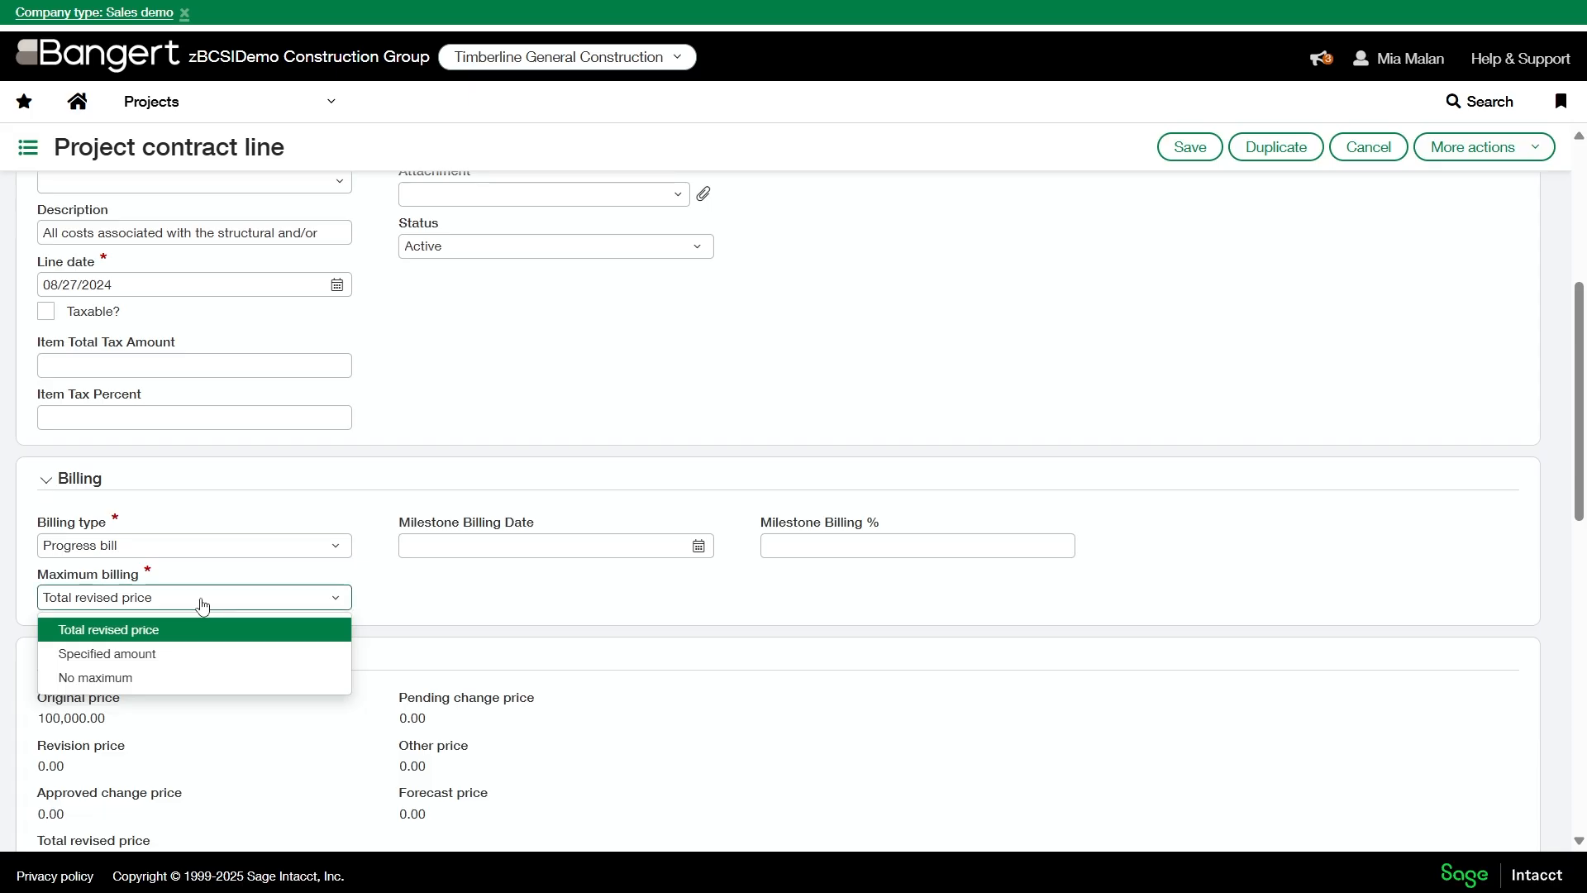
click(138, 683)
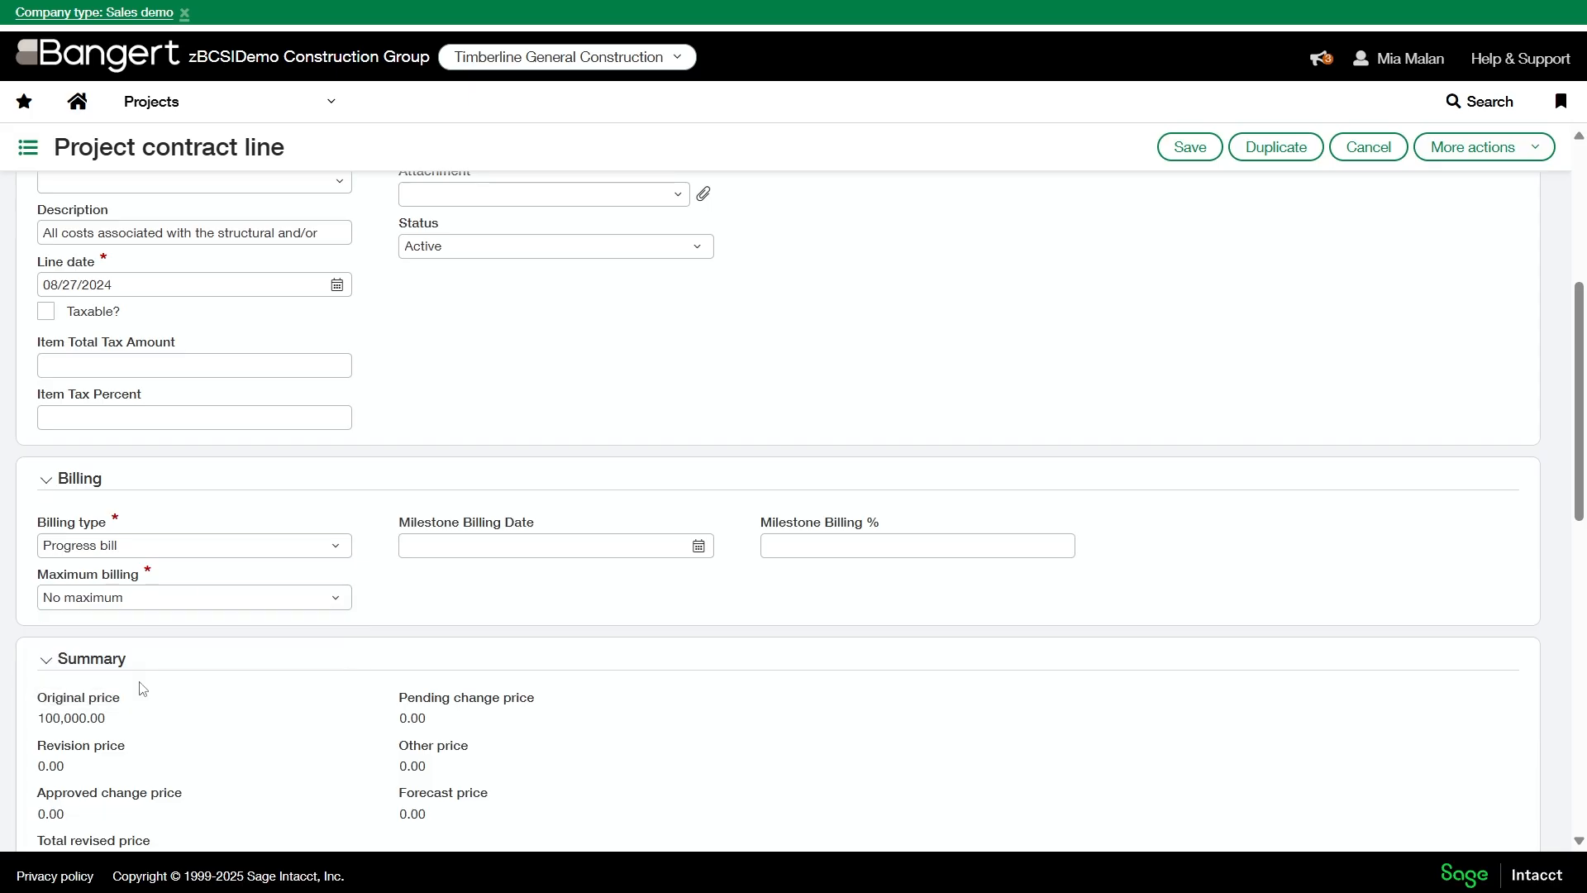
click(136, 552)
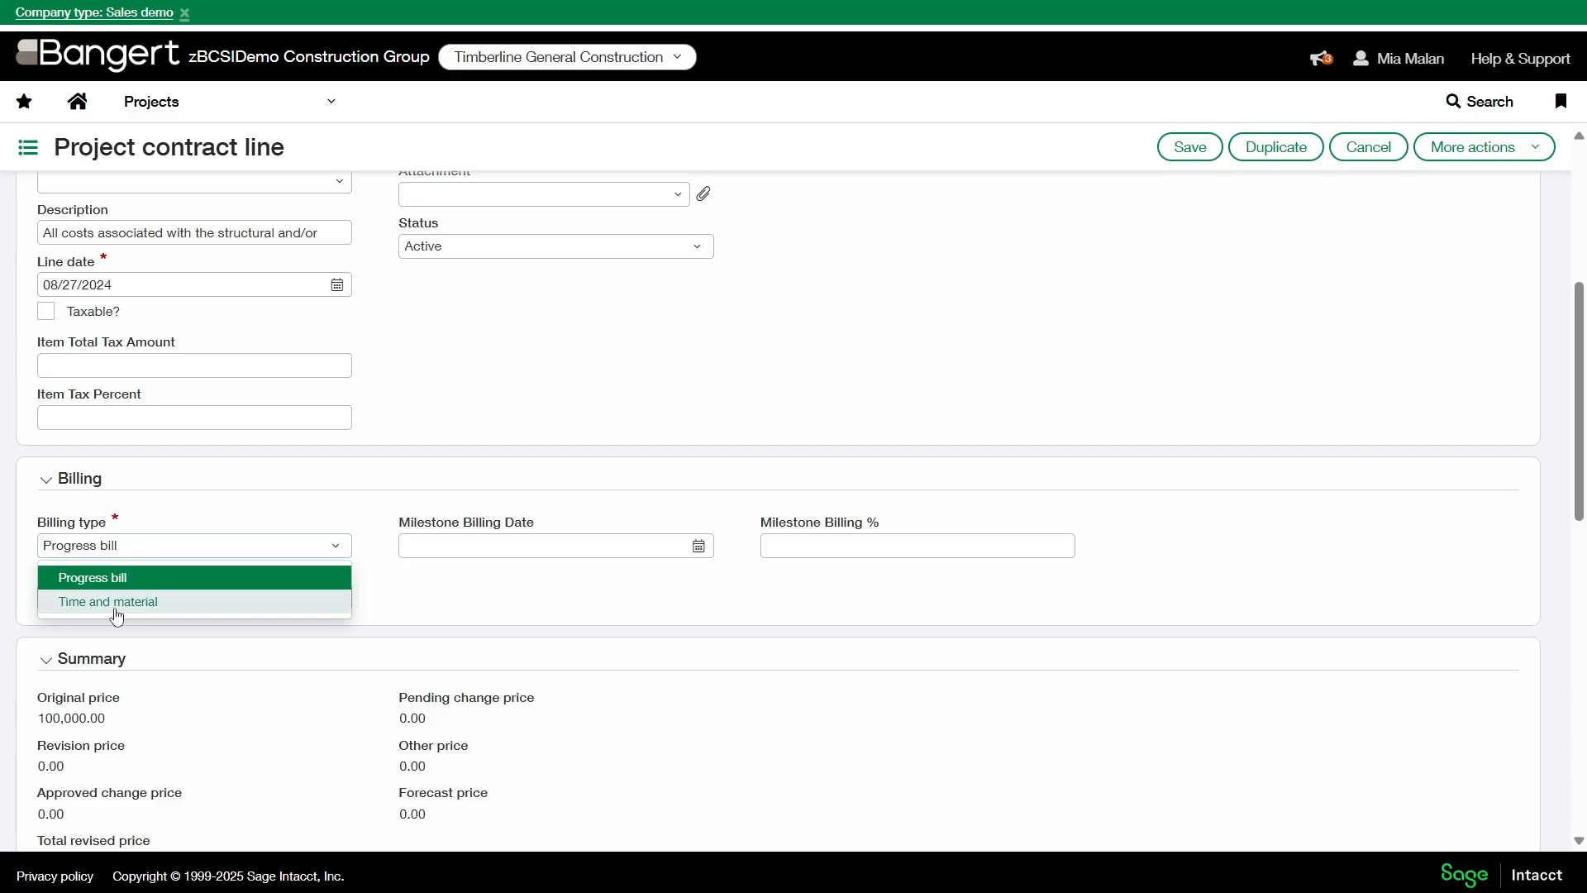
click(542, 619)
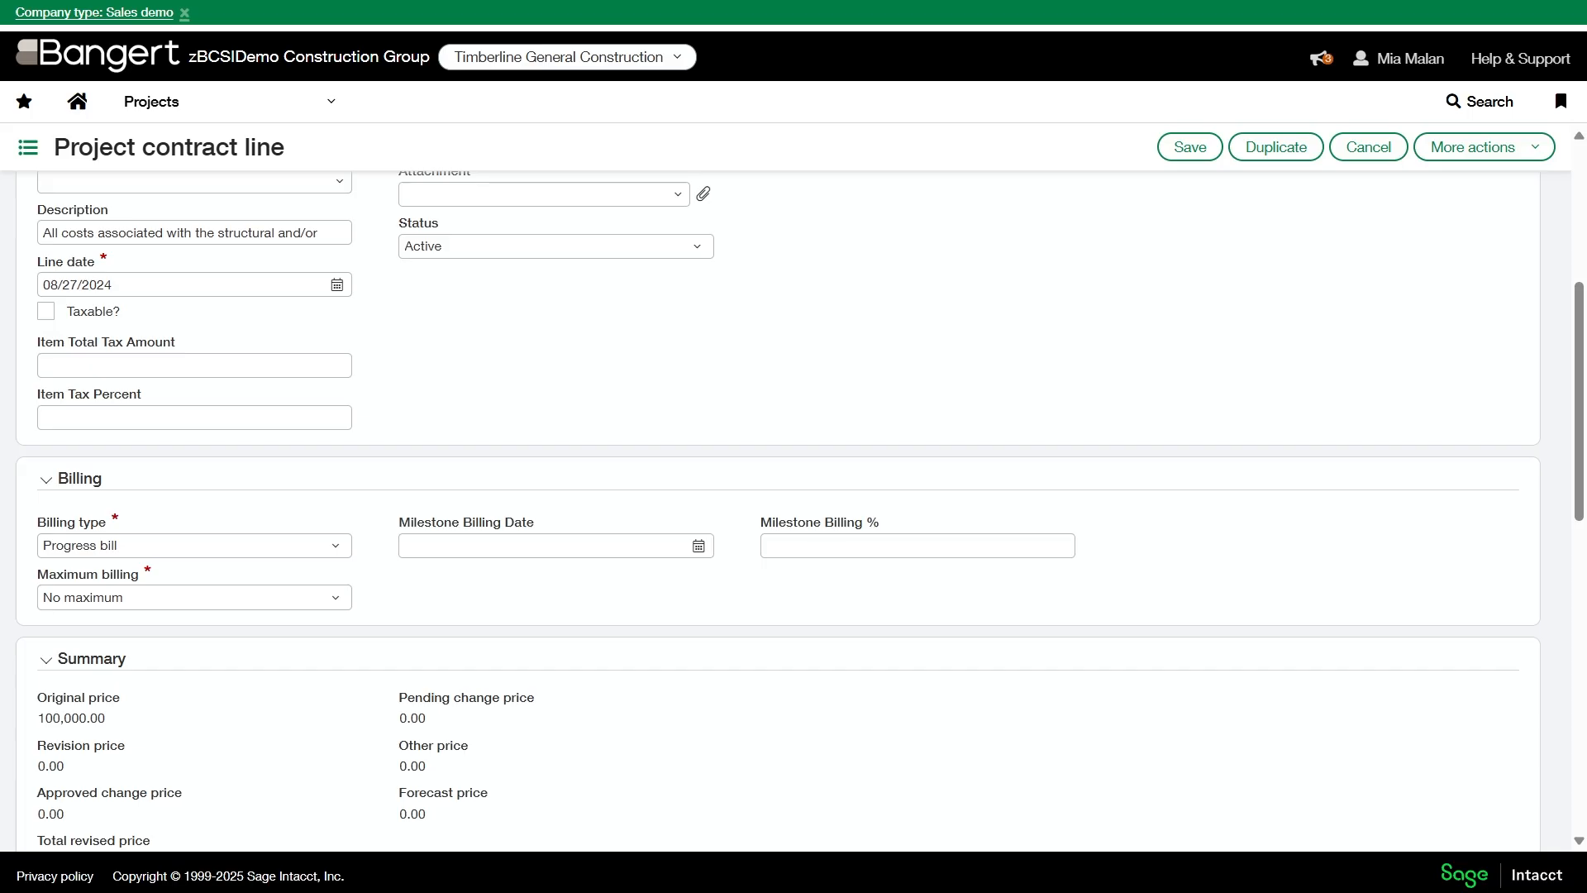
- Copy the project contract reference 01-0000-001--All Scopes of Work from the contract line information
click(201, 100)
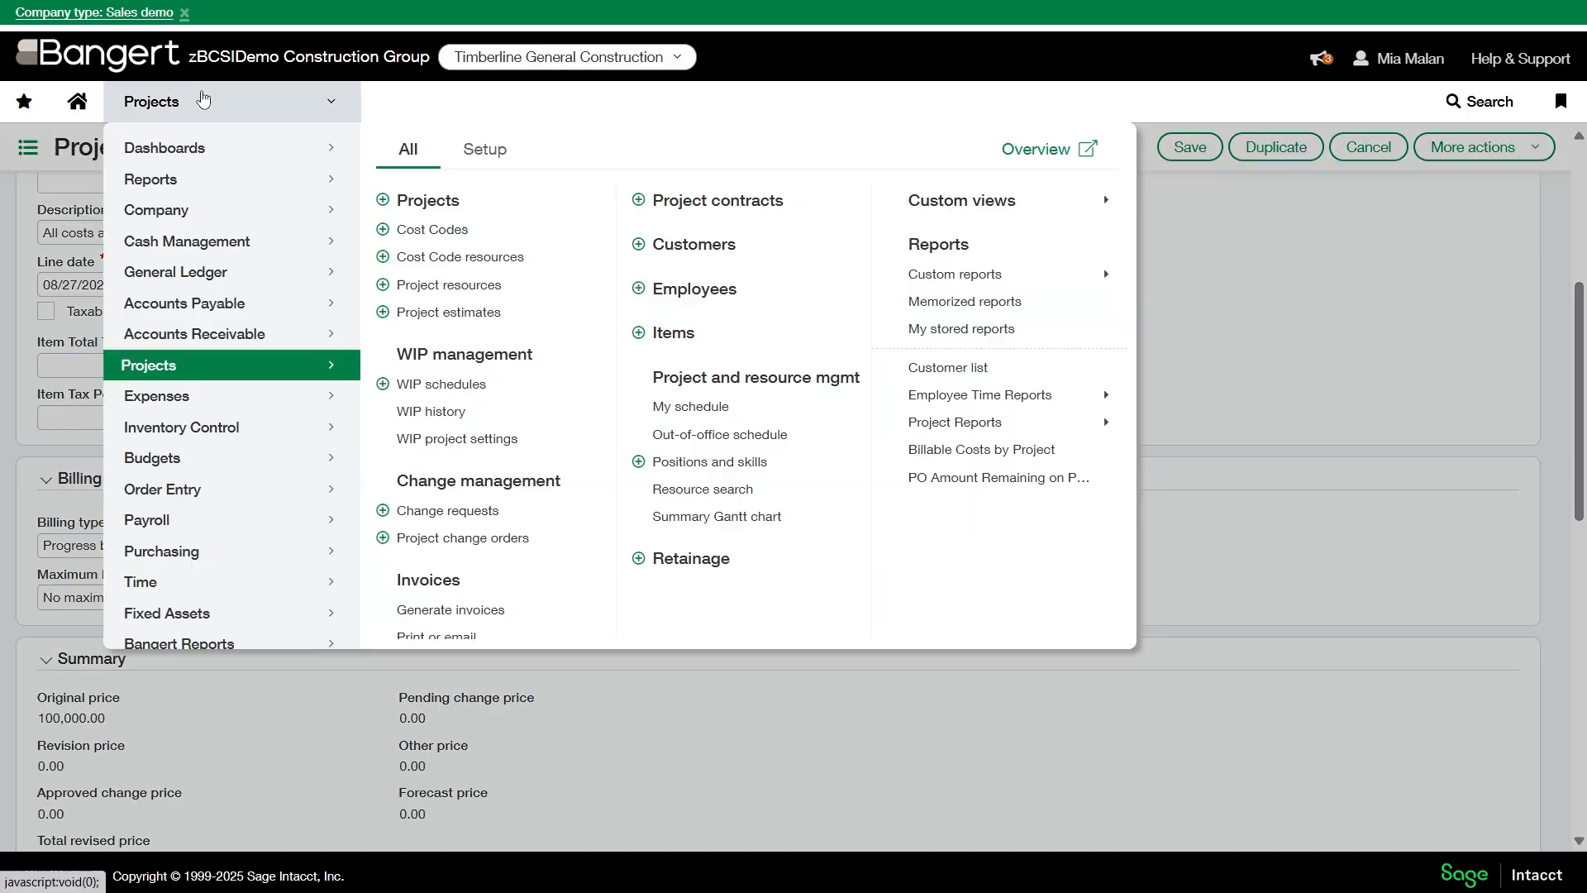
scroll(514, 455, down, 1)
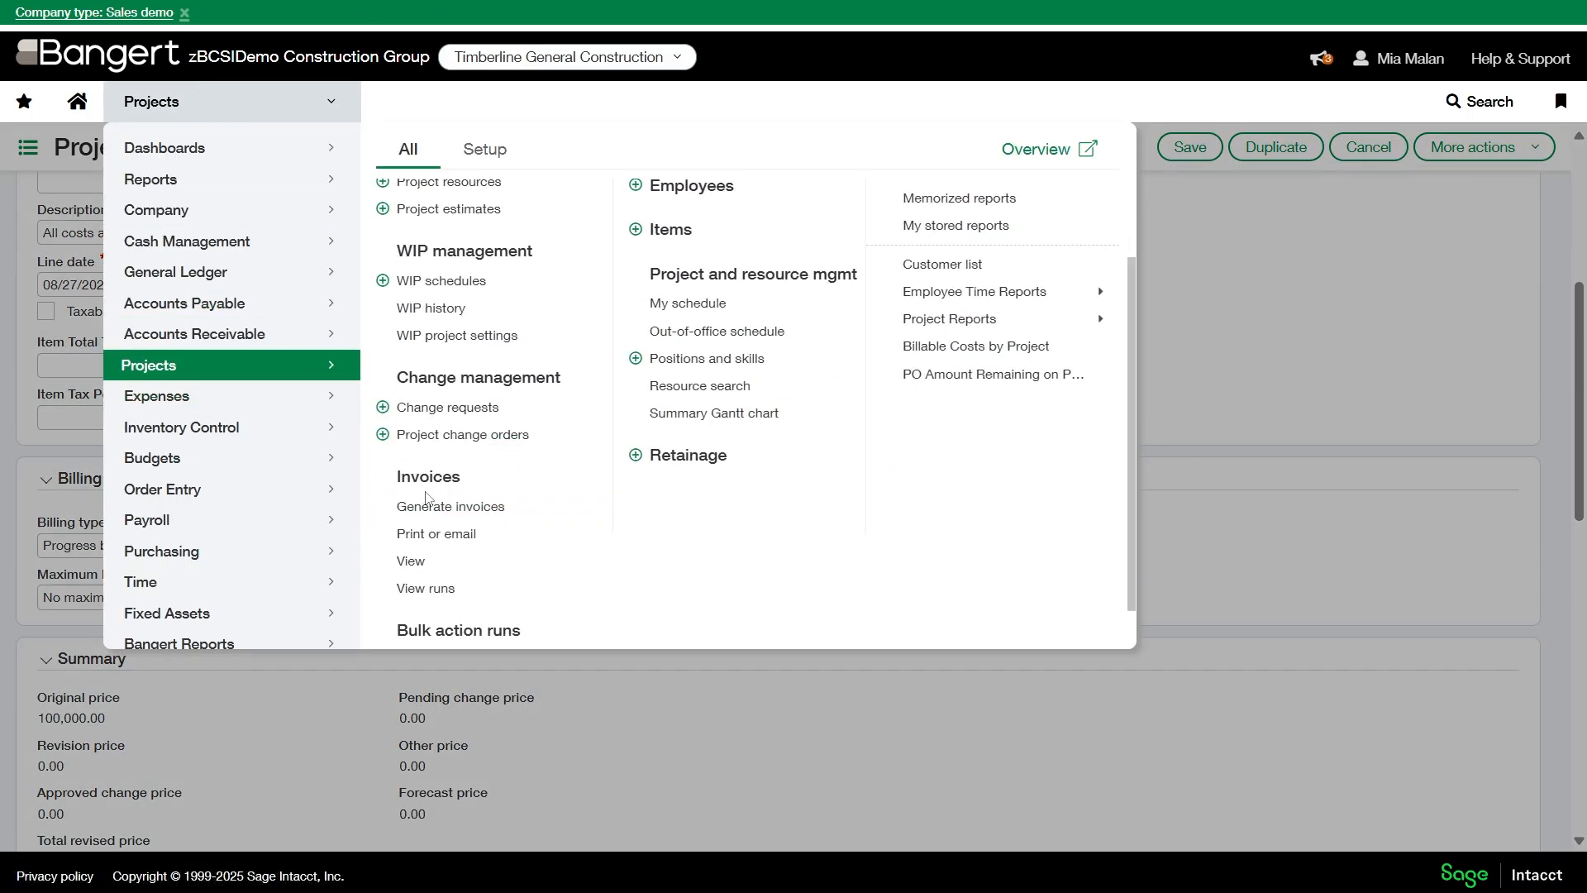
click(1299, 478)
scroll(51, 276, up, 5)
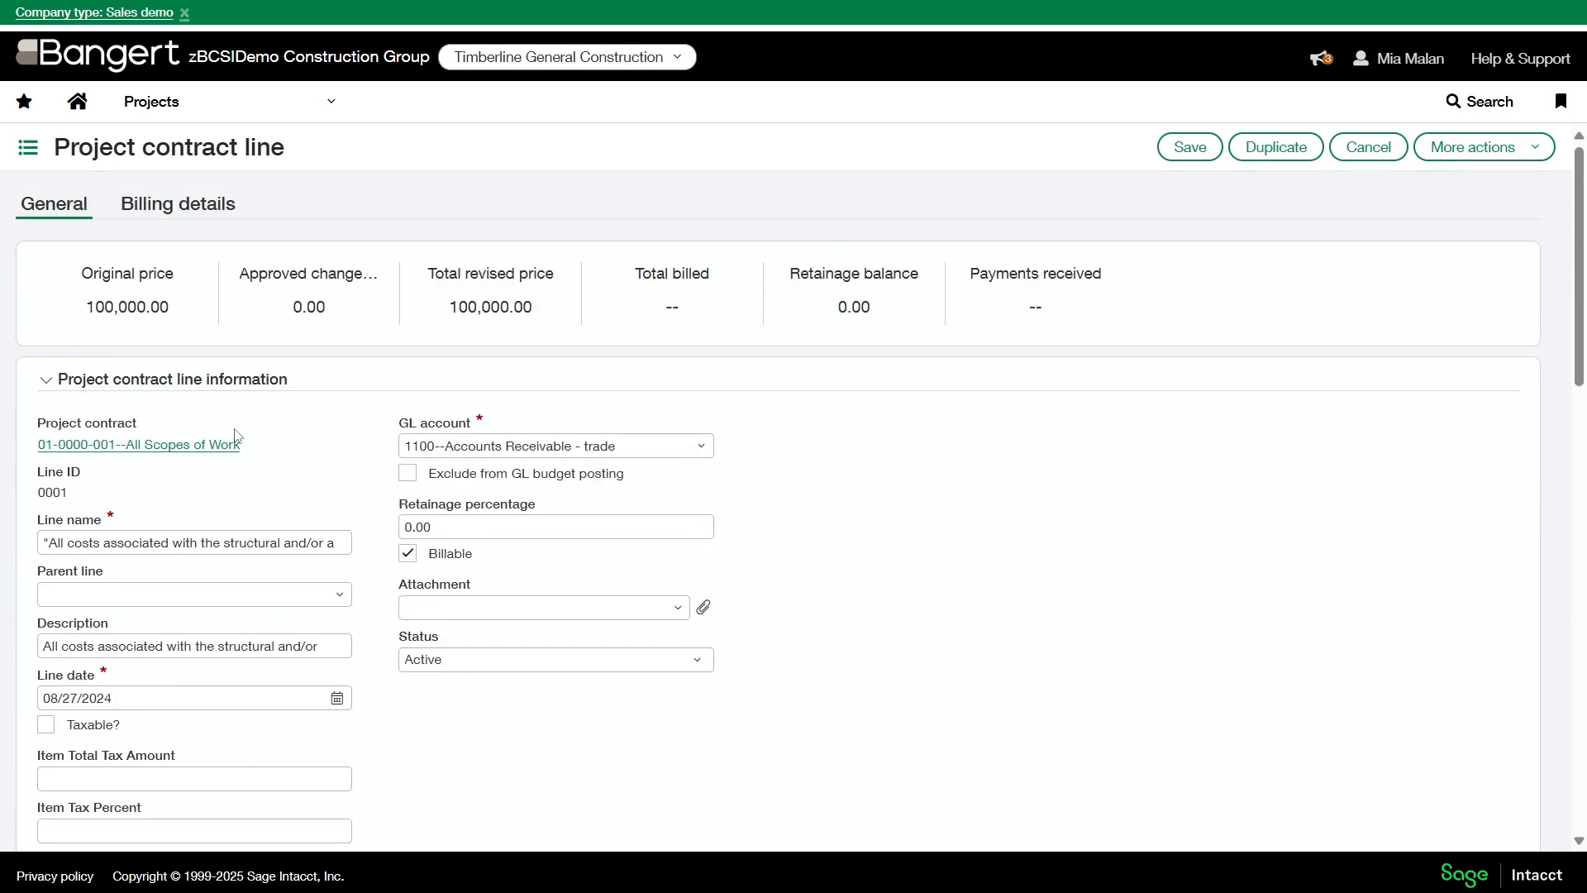
drag(291, 453, 38, 446)
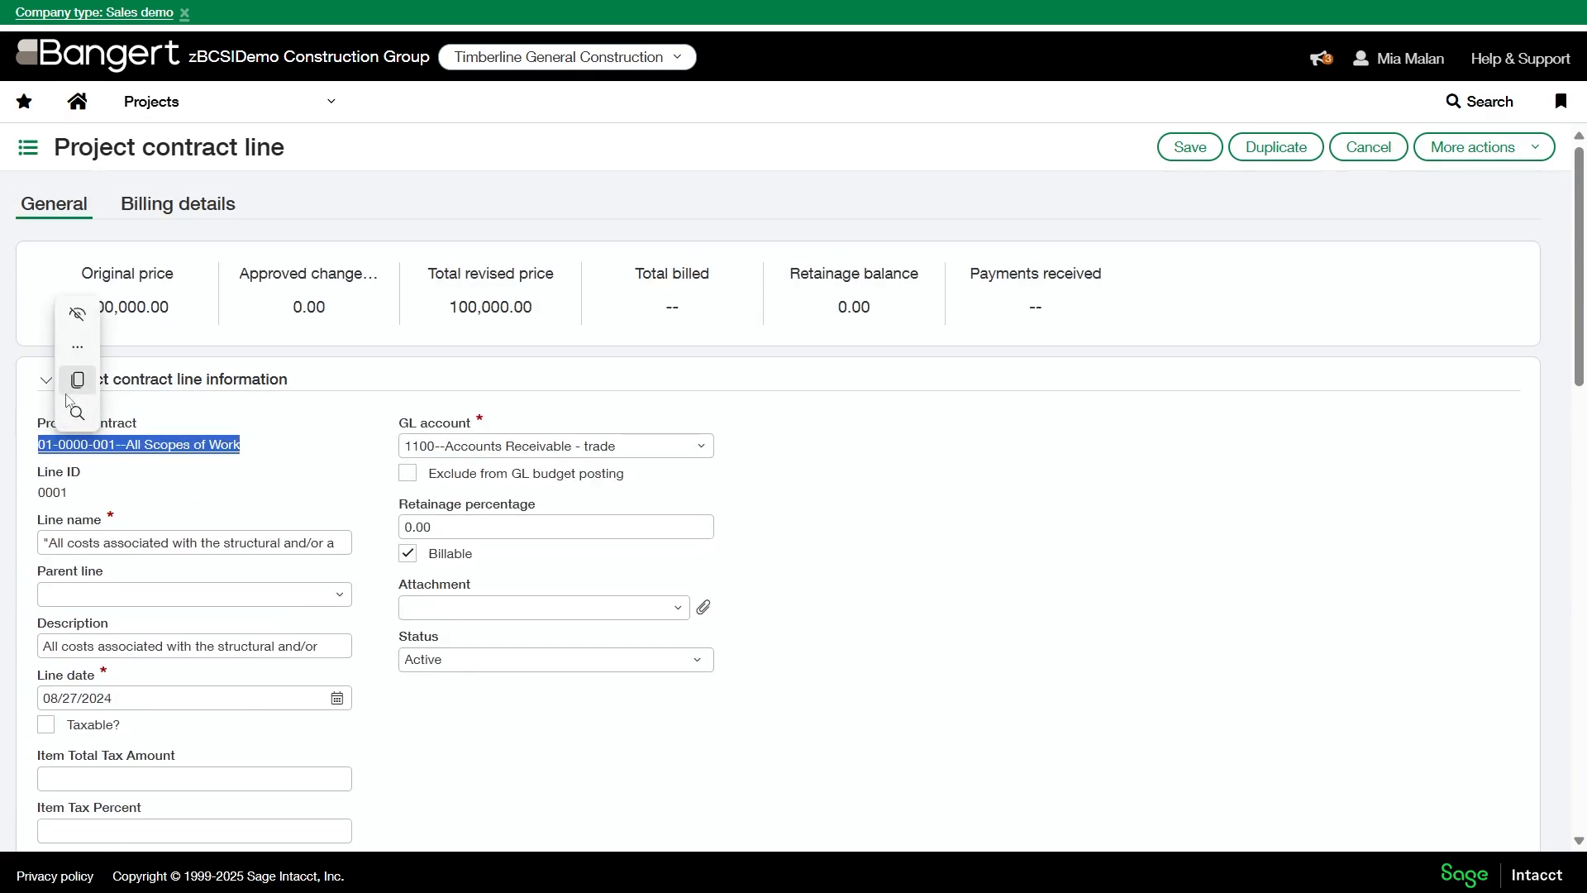
click(72, 385)
- Recheck the billing settings of the contract line and save it
click(192, 104)
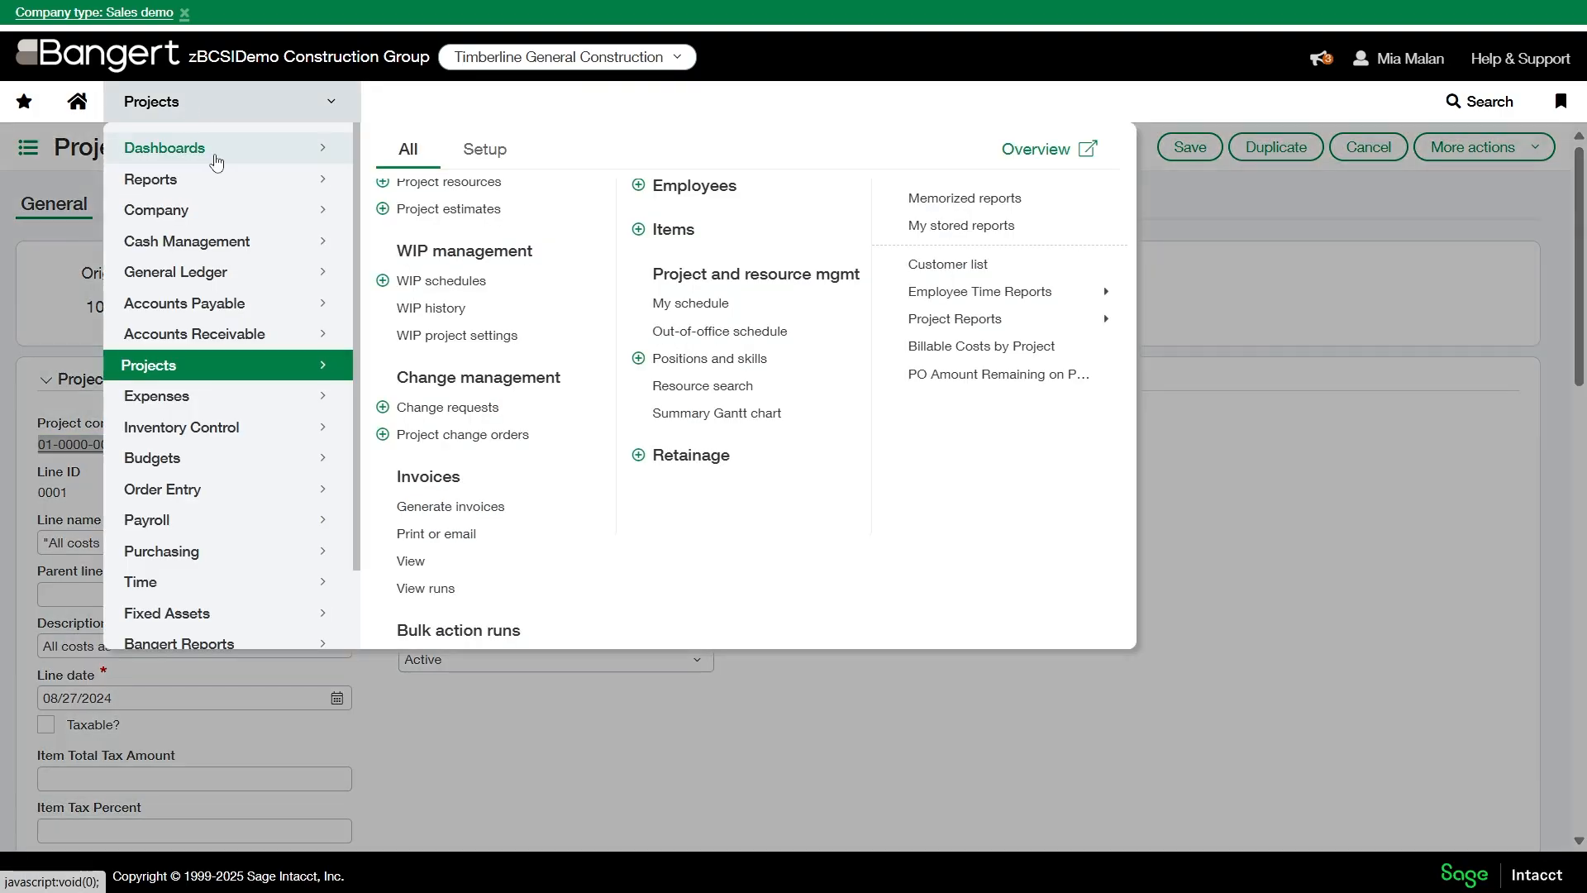
click(1315, 657)
scroll(454, 578, down, 5)
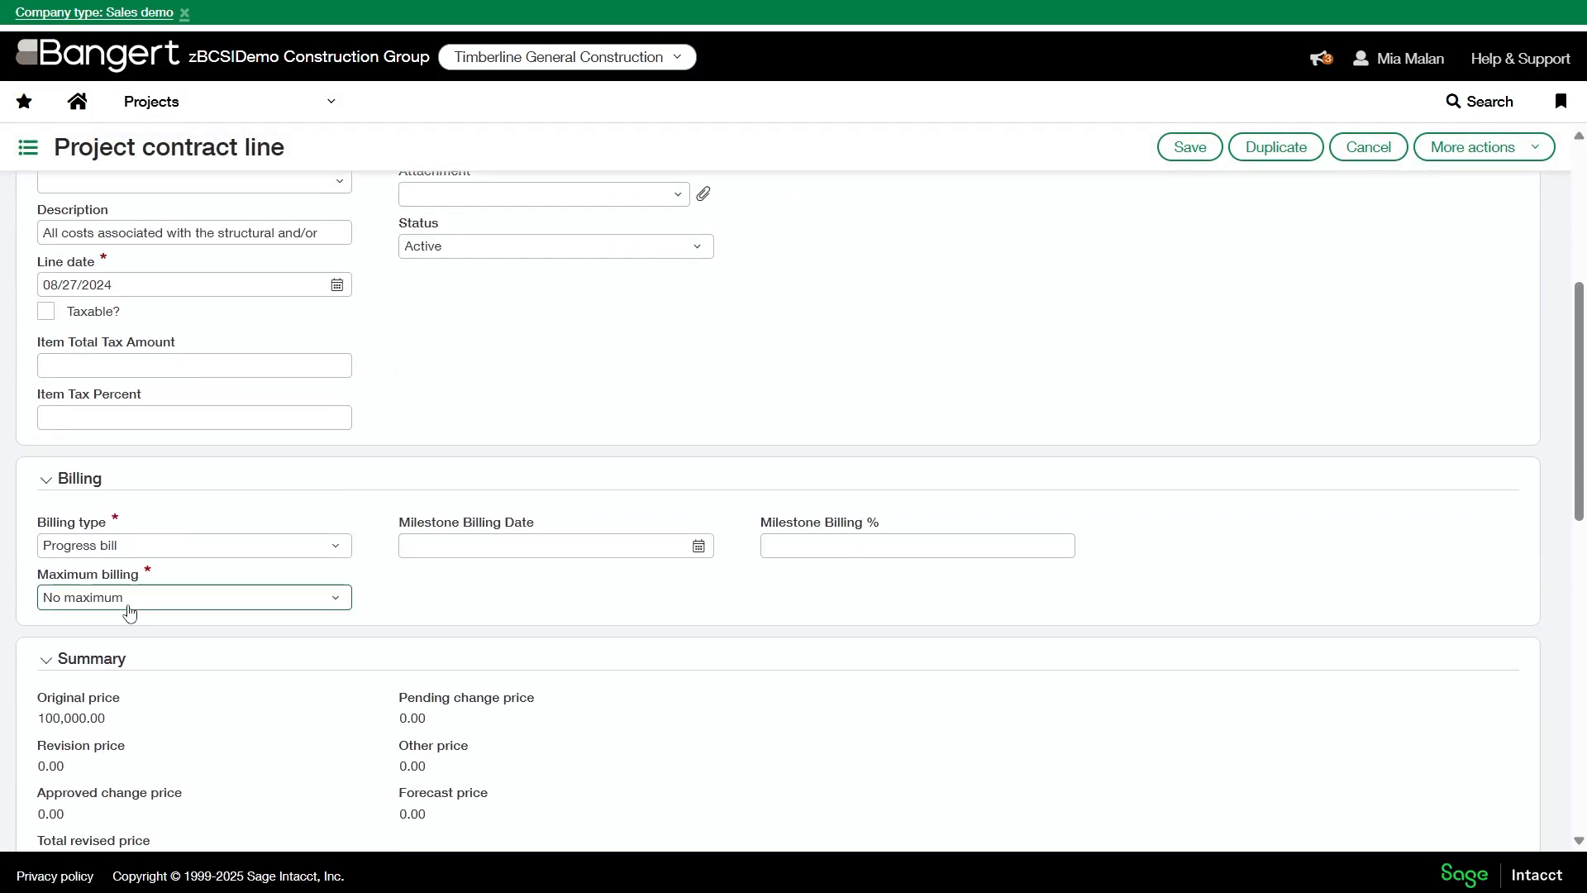
click(1176, 159)
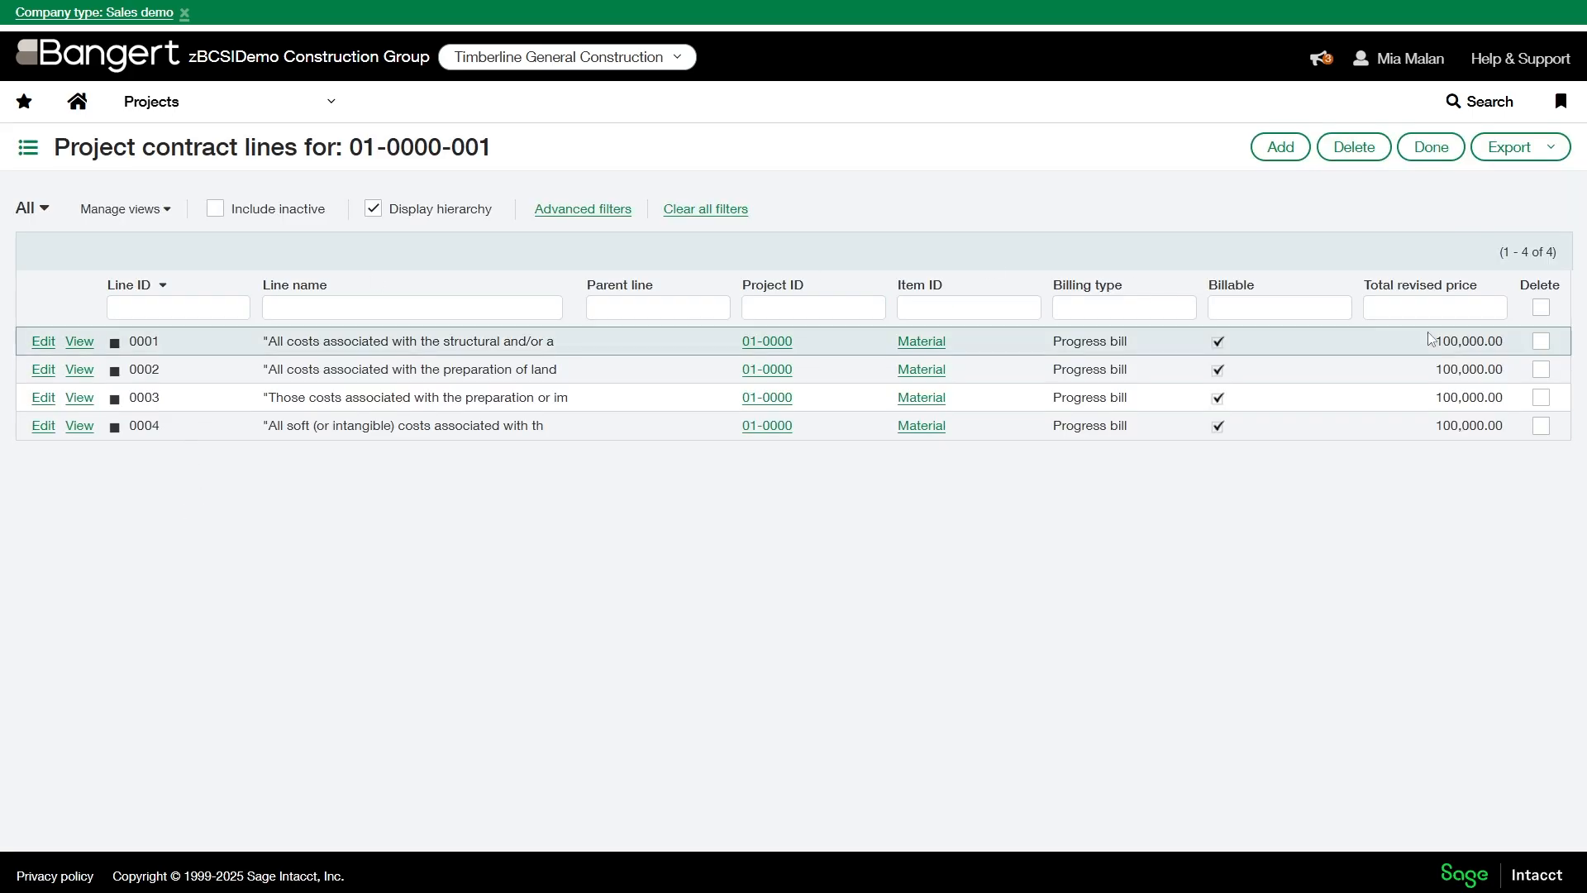
- Start generating invoices by project contract and choose contract 01-0000-001--All Scopes of Work
click(195, 102)
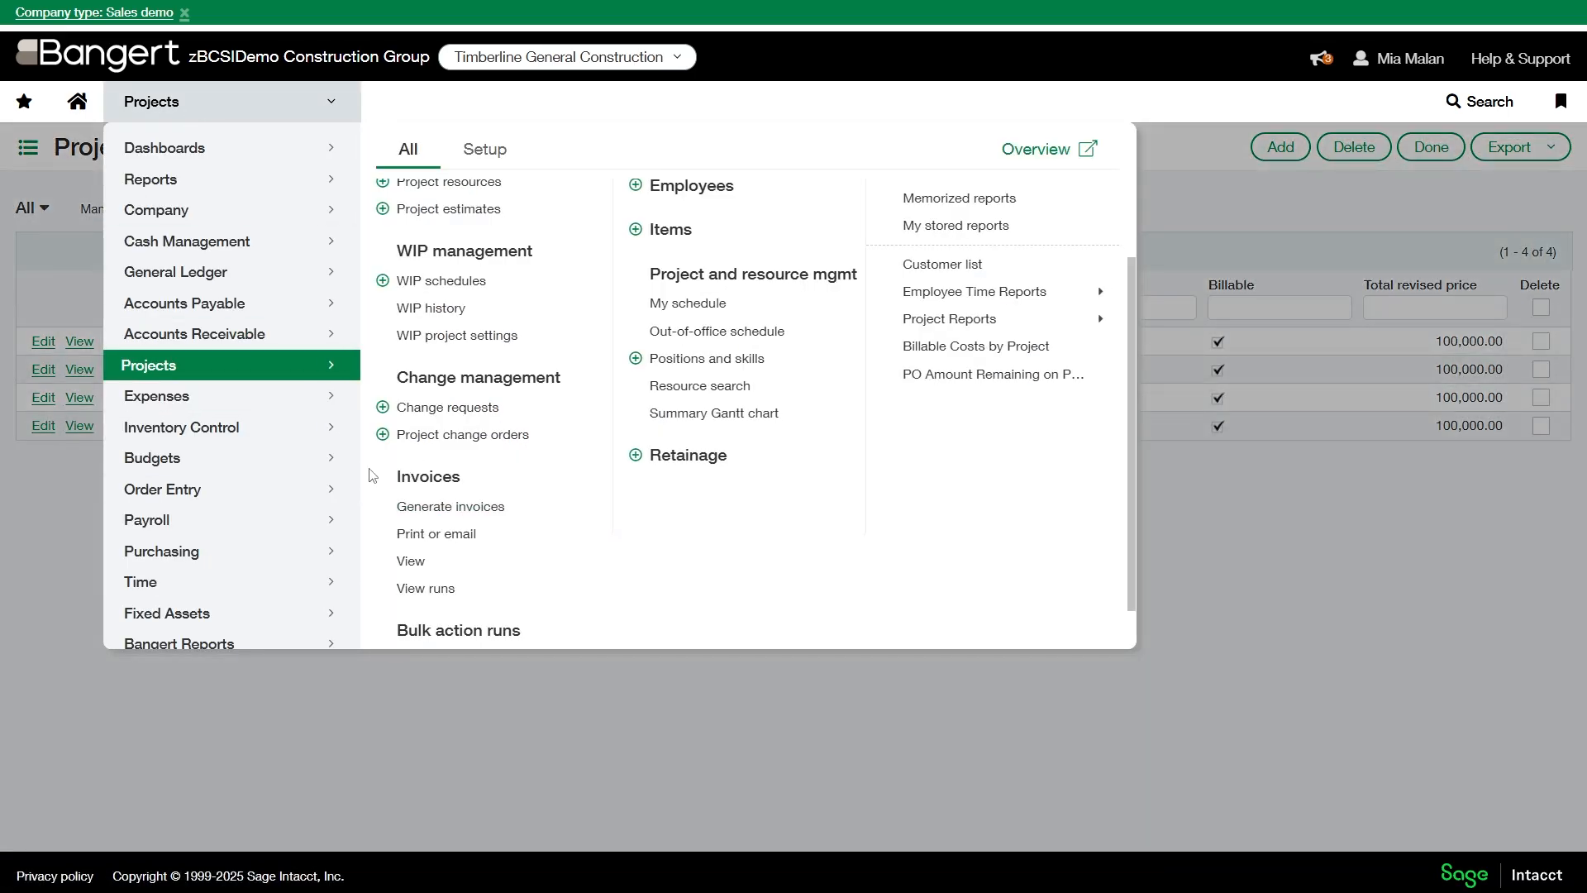
click(433, 508)
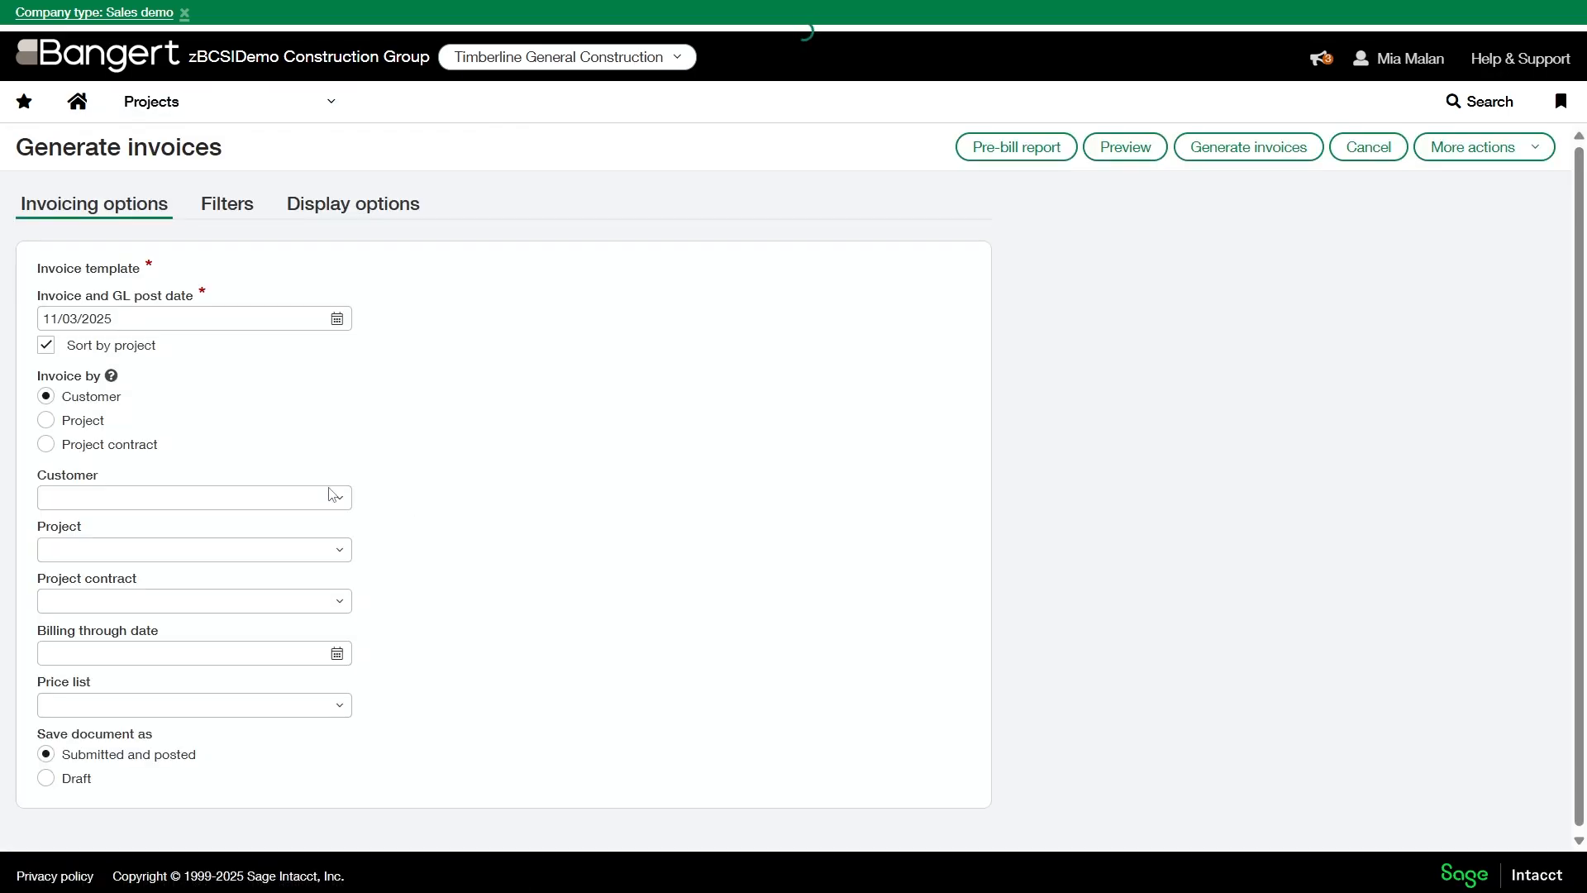
click(116, 446)
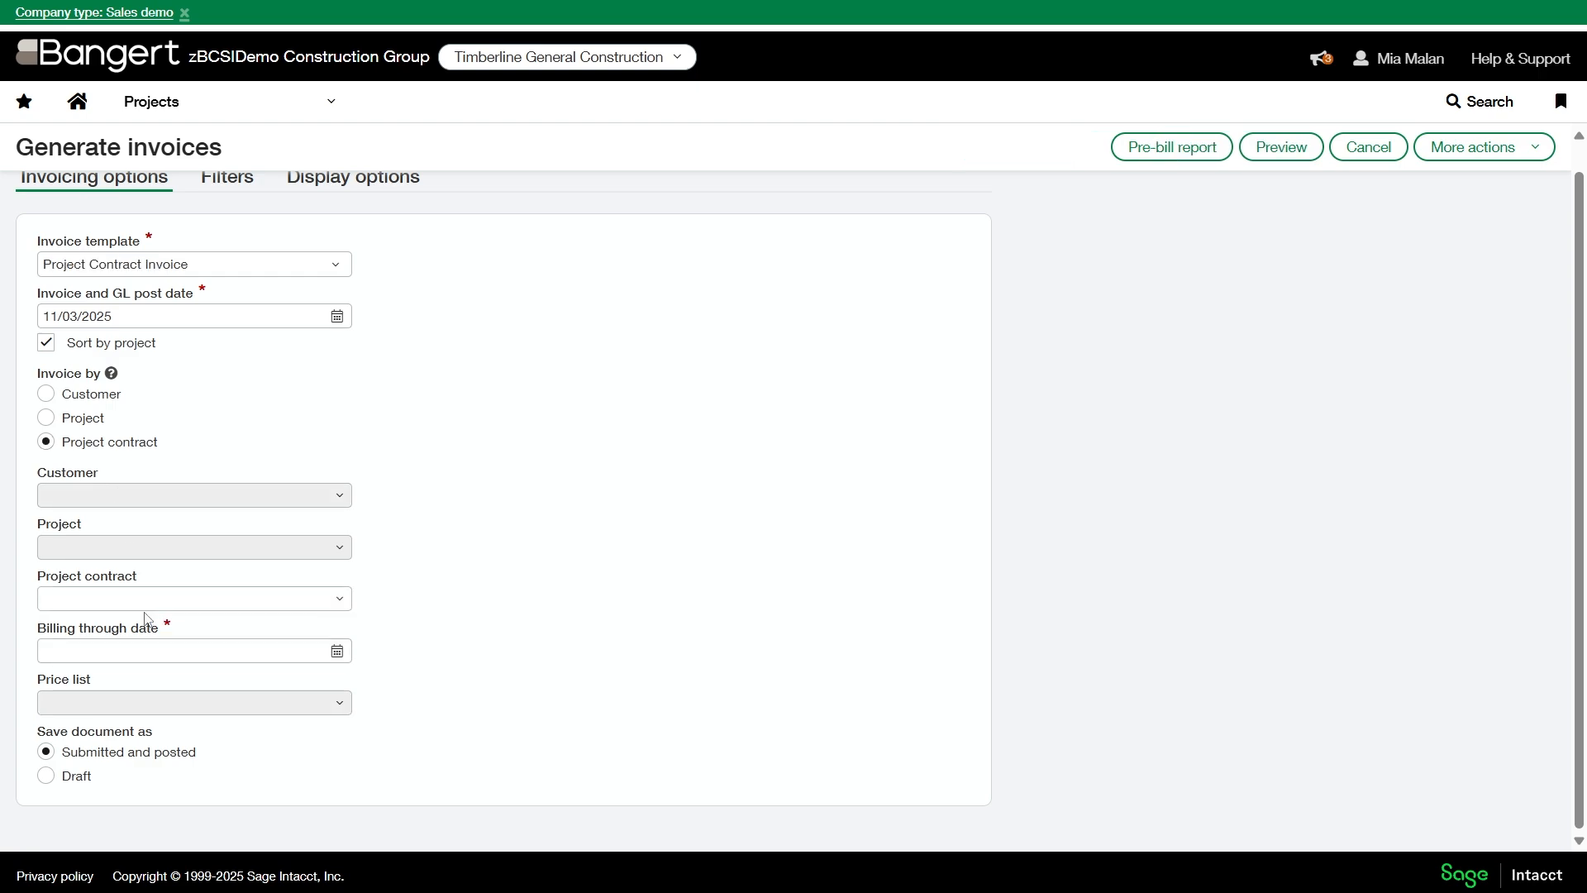
click(145, 610)
key(ctrl+v)
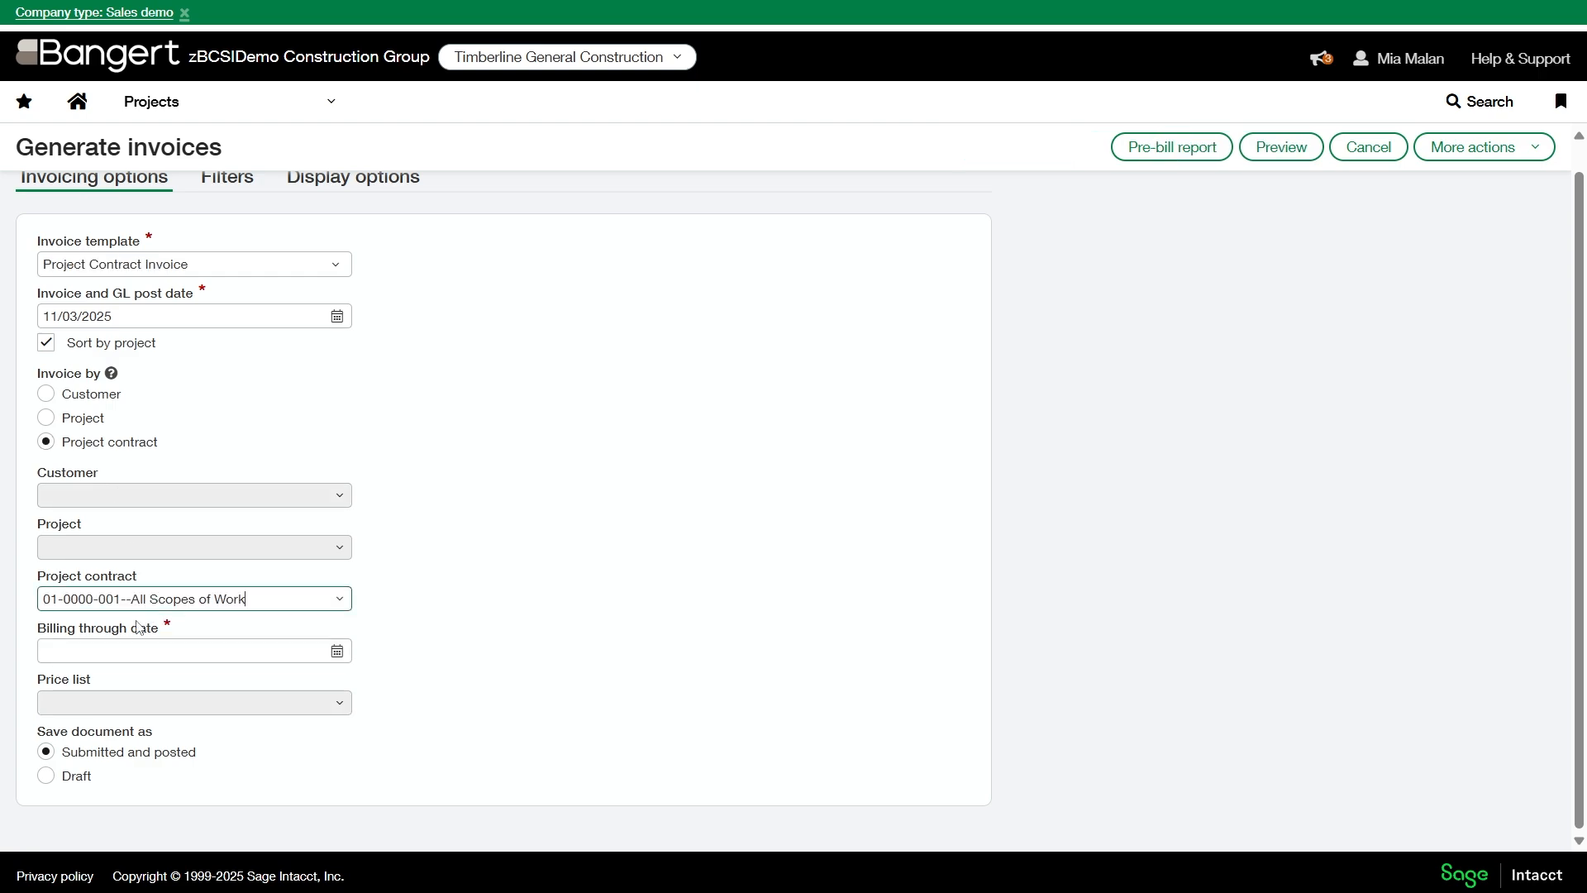
click(616, 594)
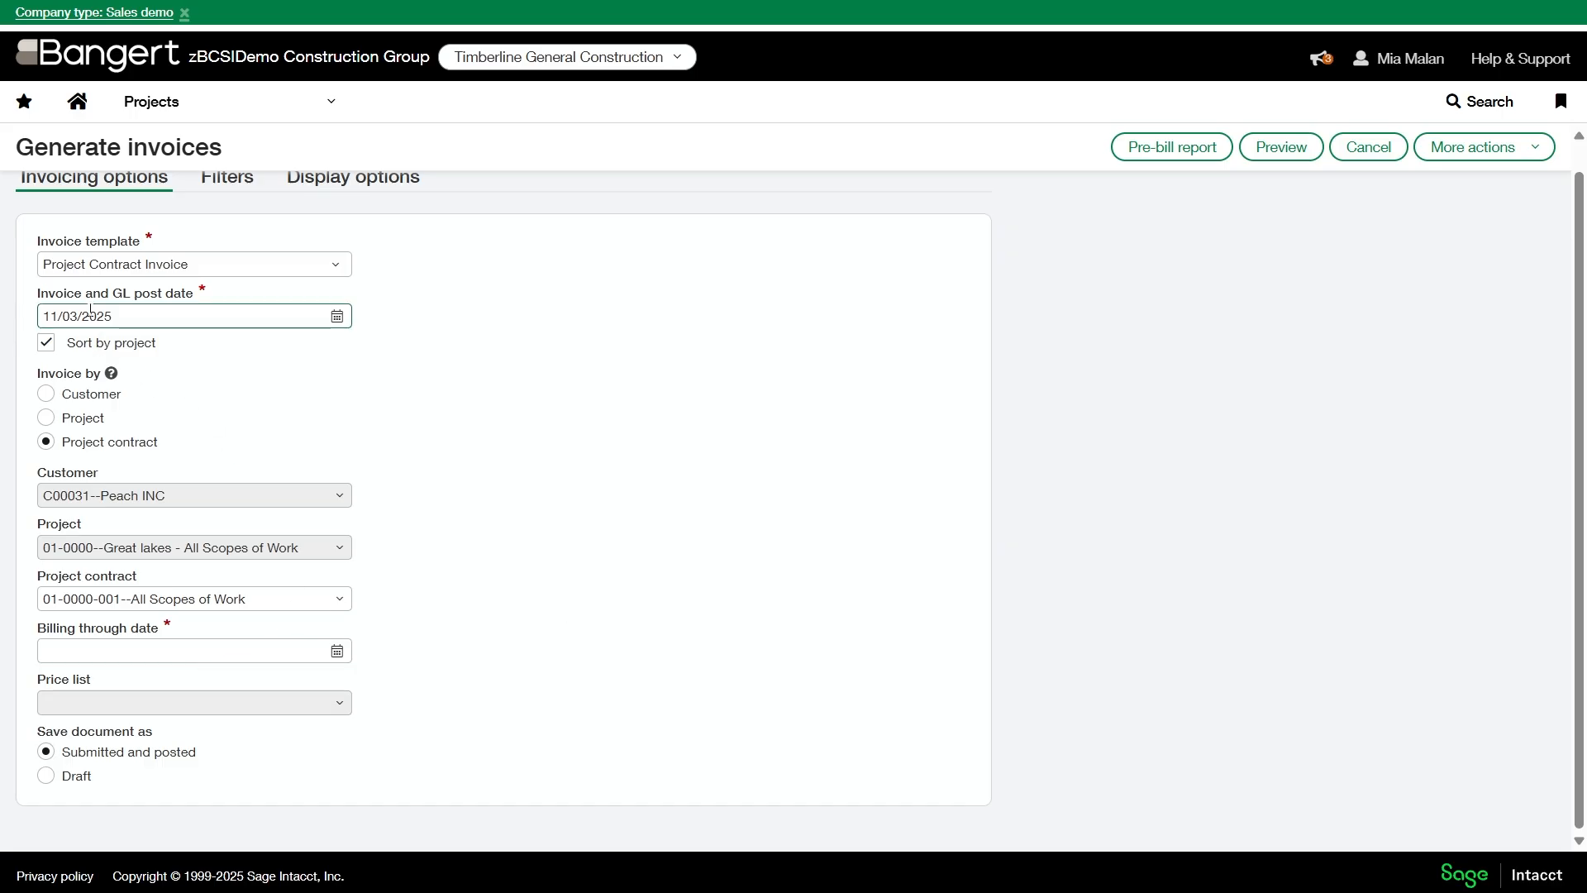
- Set the billing through date to 11/03/2025, keep the Project Contract Invoice template, and save the document as Draft
click(214, 654)
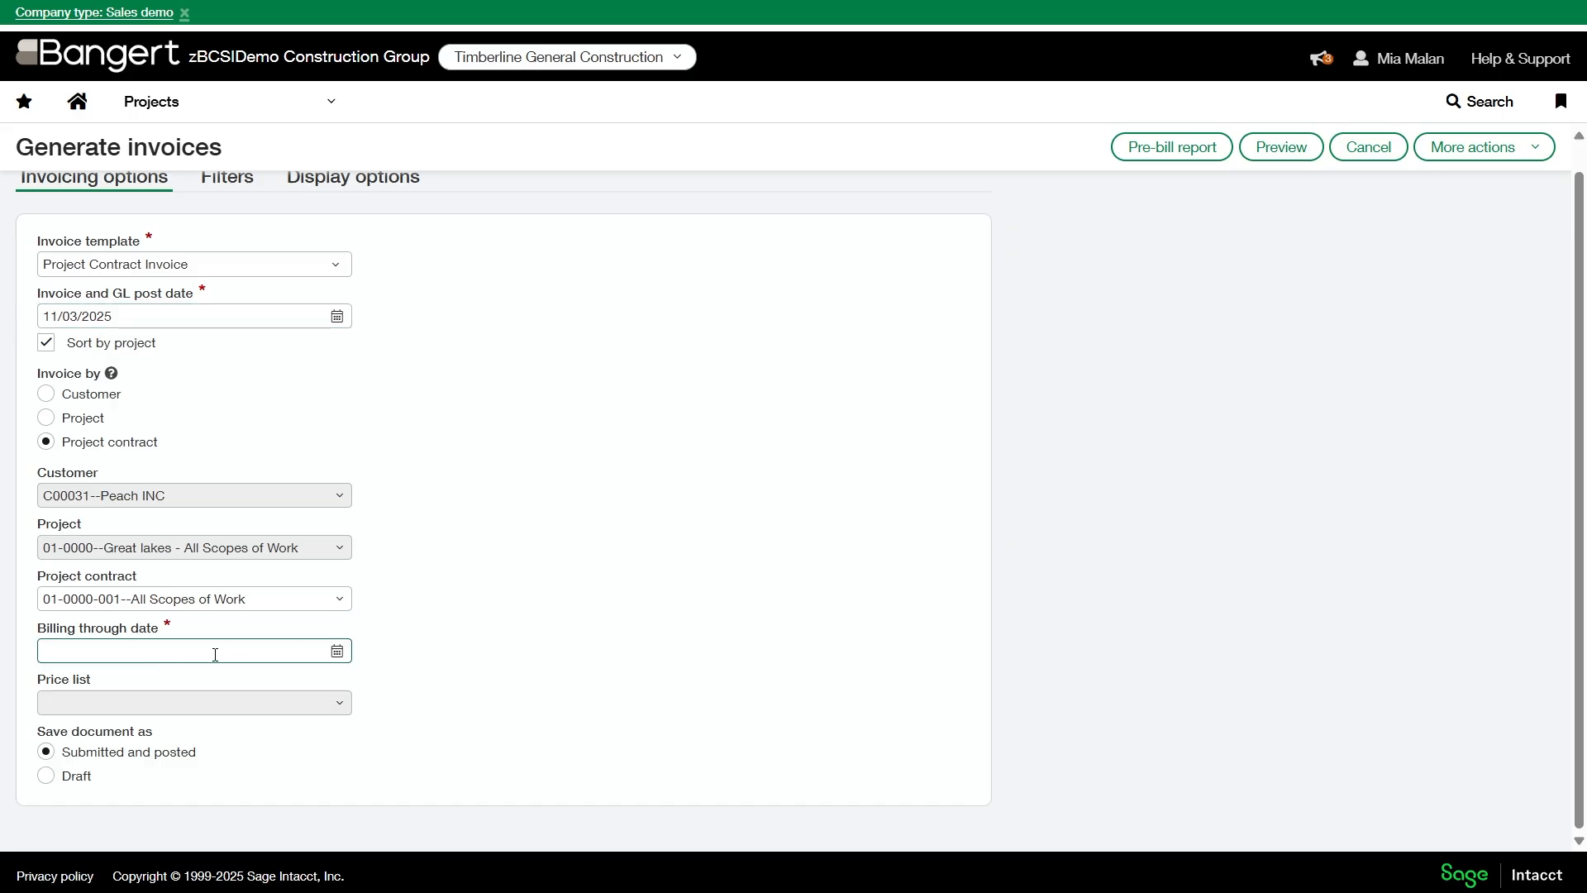
click(337, 651)
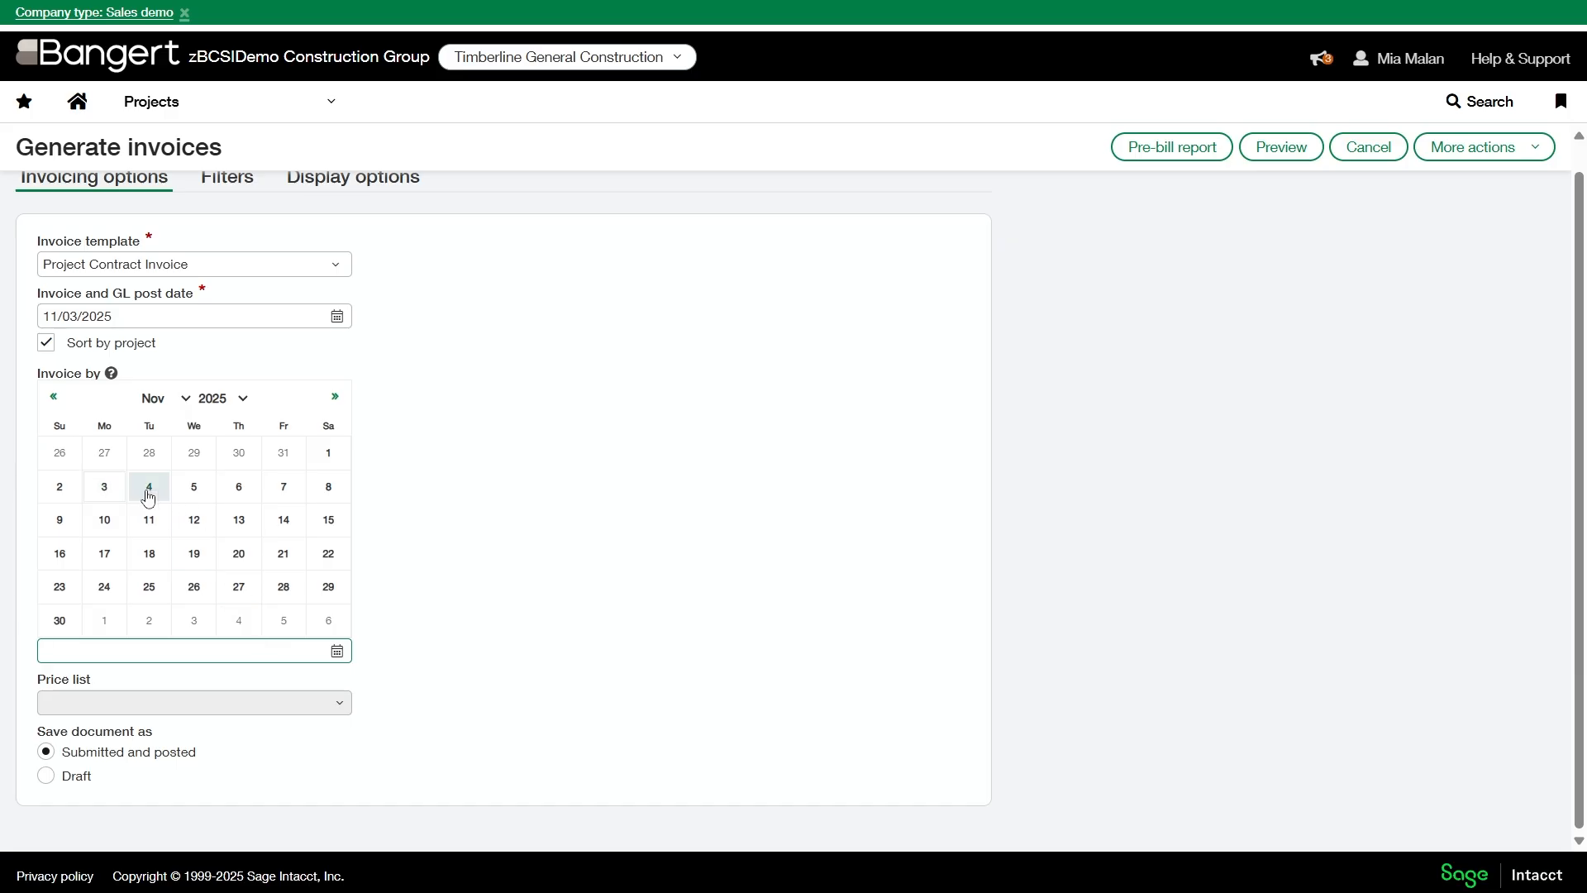
click(103, 486)
click(155, 264)
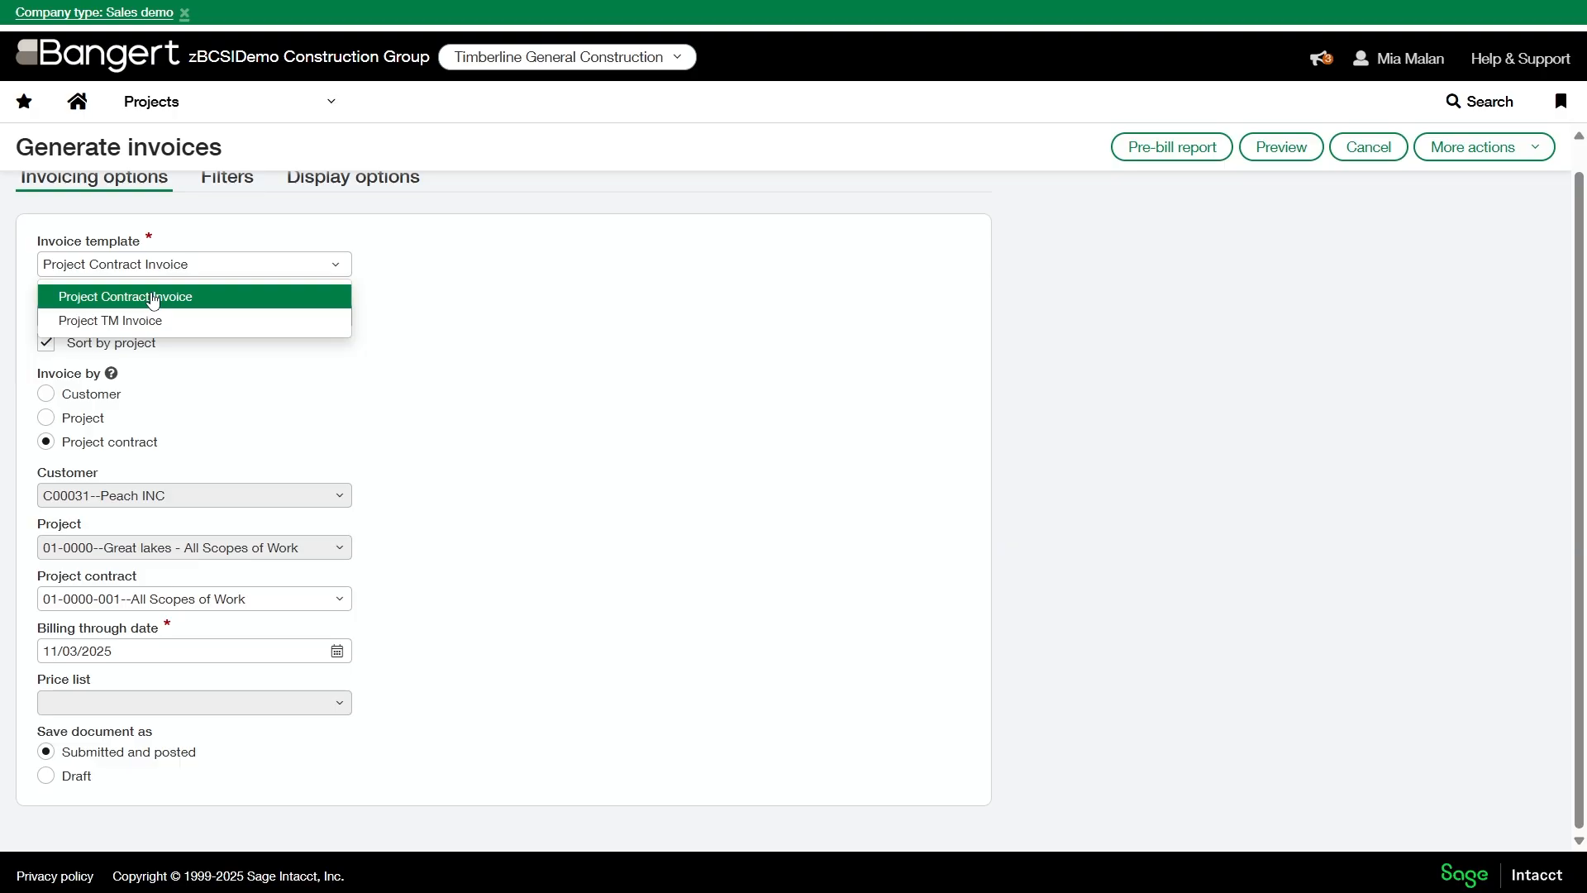
click(153, 298)
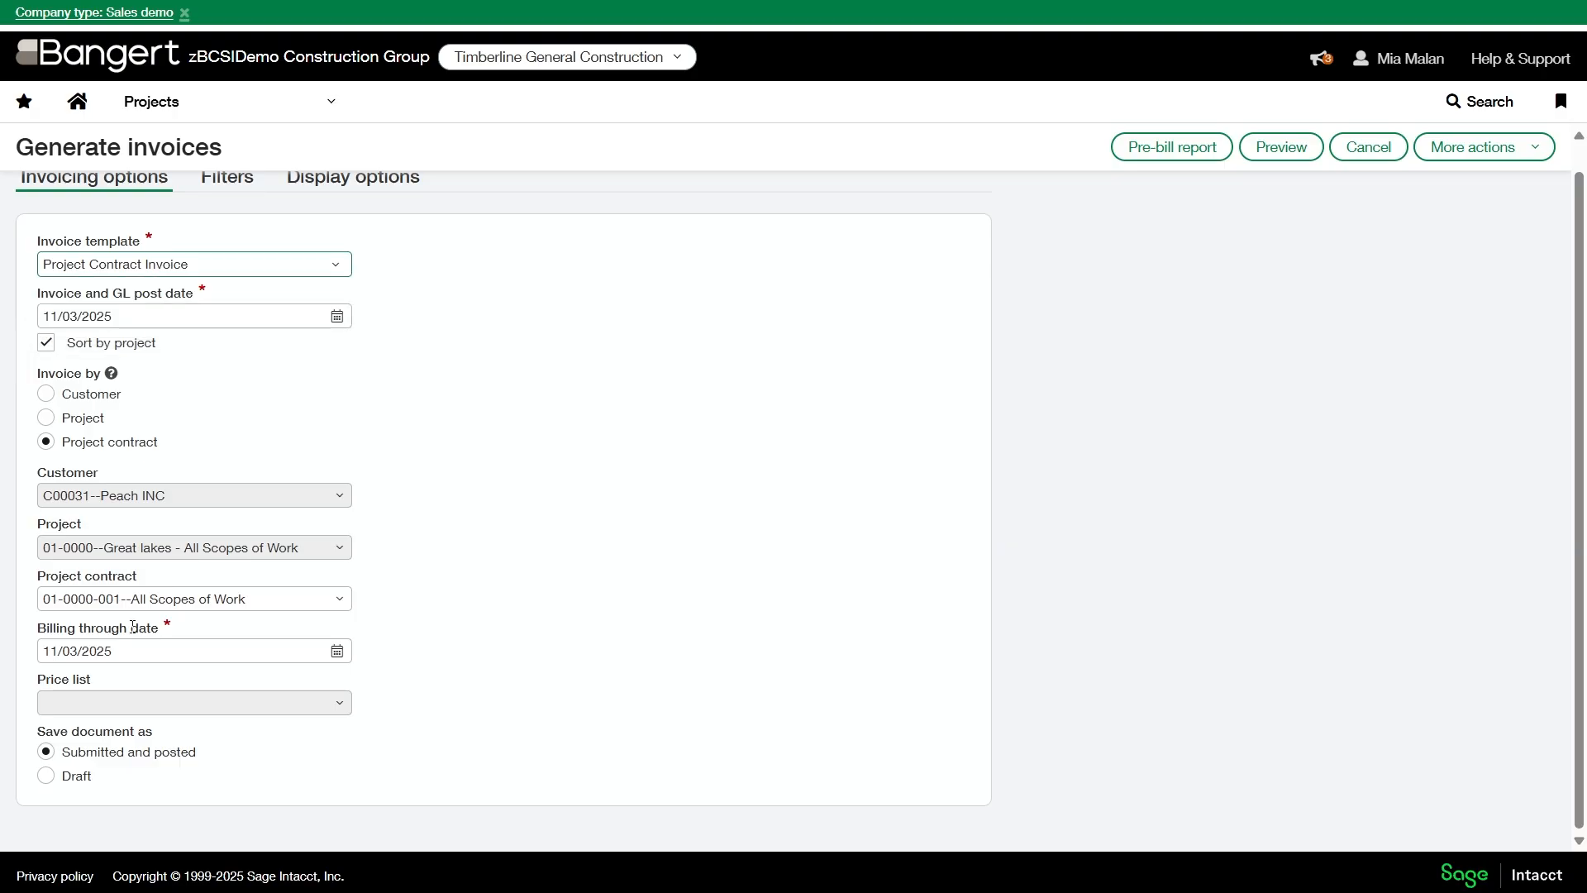
click(46, 778)
scroll(398, 261, up, 1)
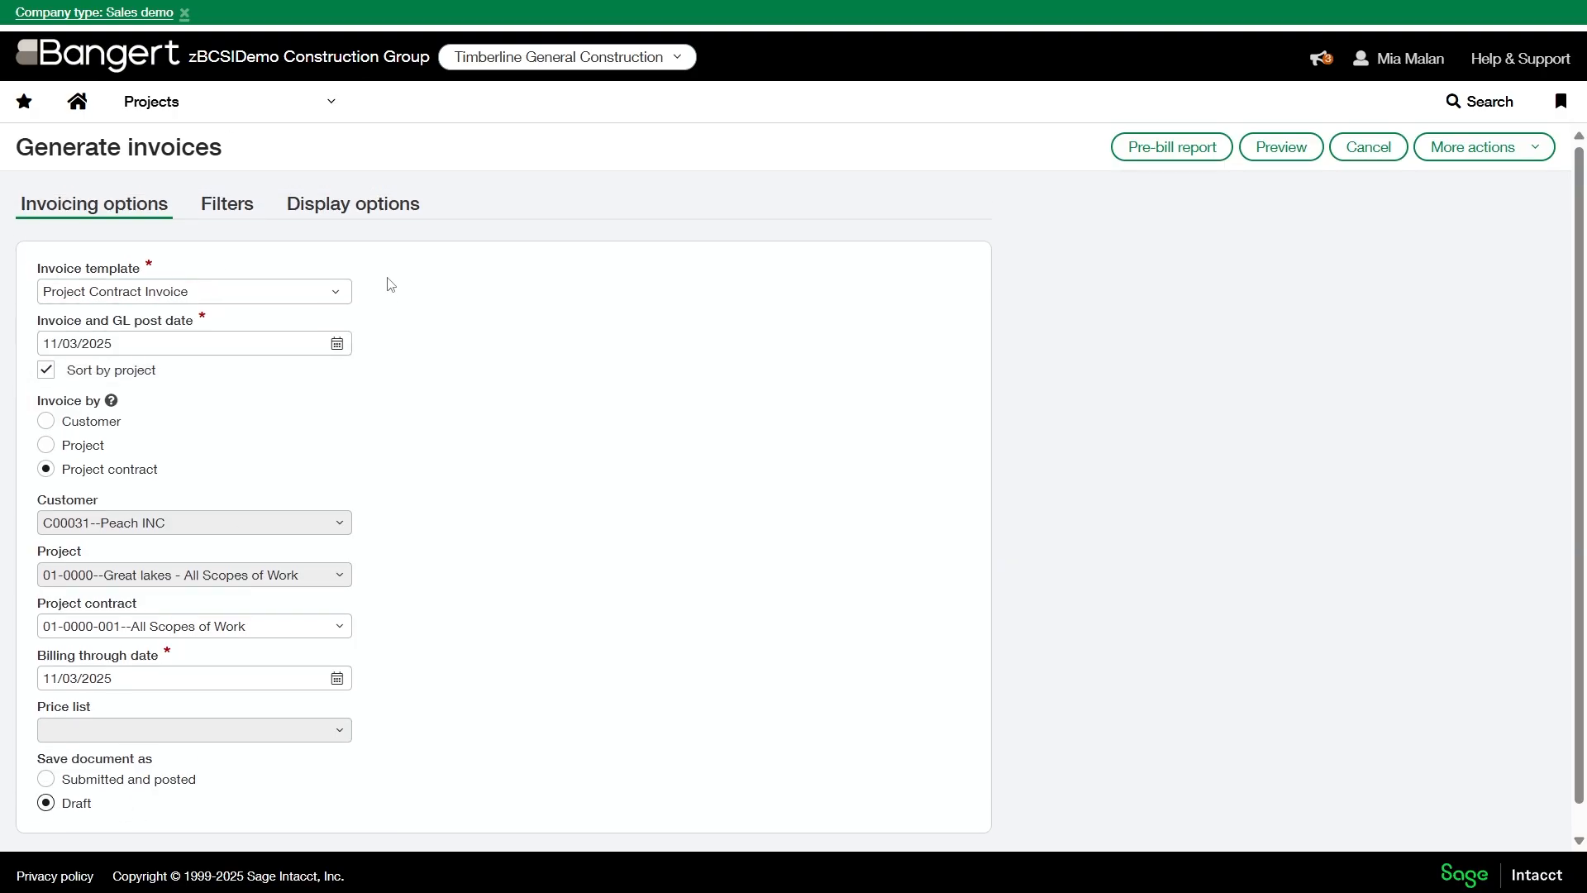
- Check the project contract fields selected in the display options and preview the invoice
click(374, 216)
scroll(262, 579, down, 8)
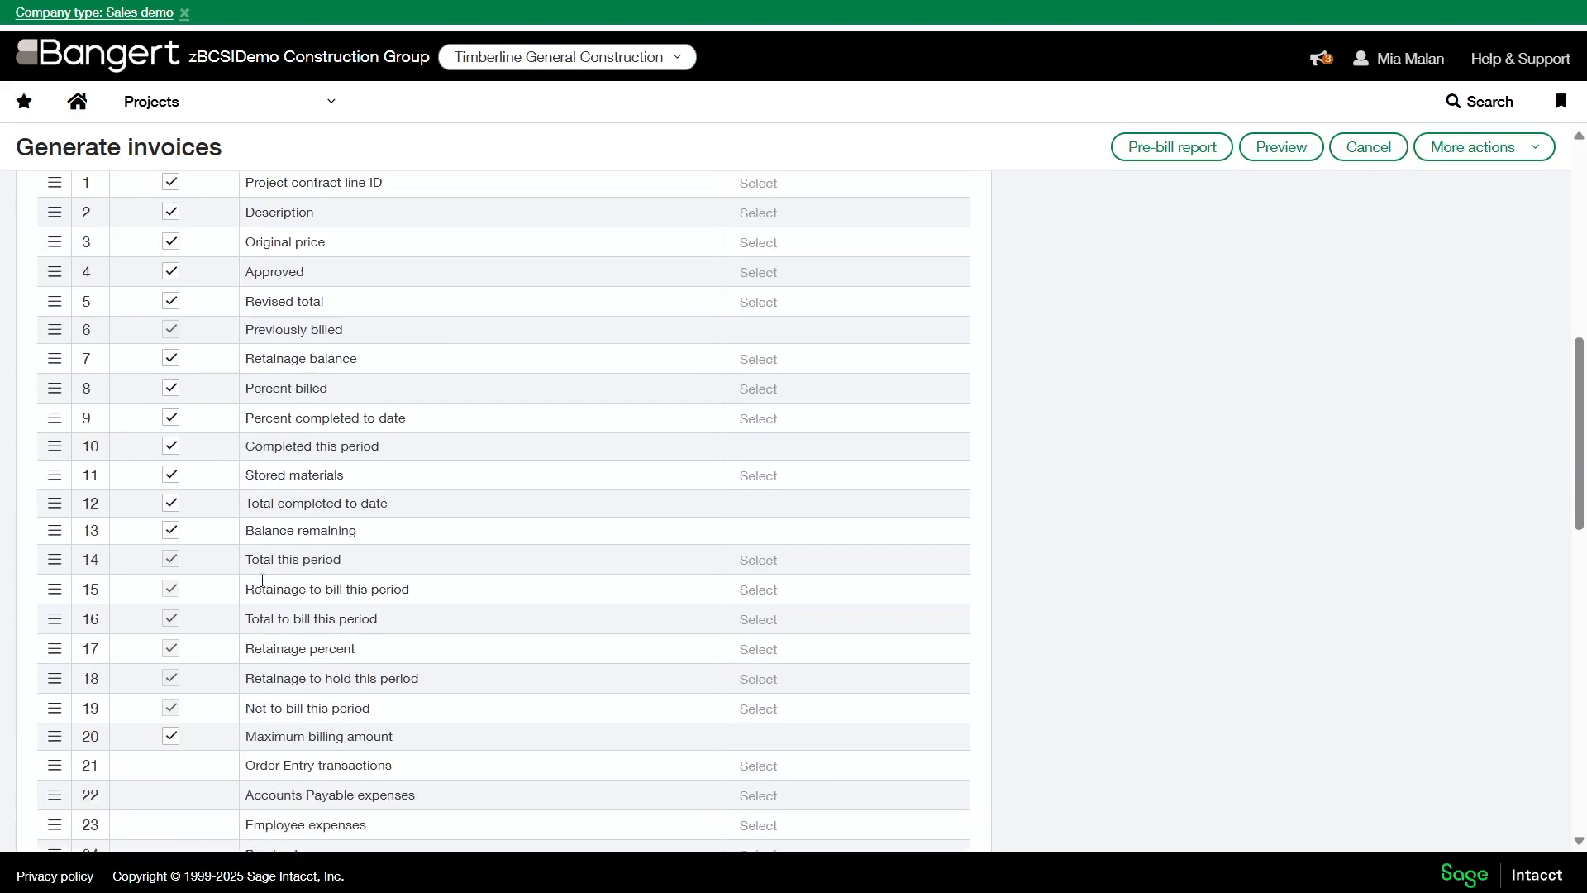
scroll(264, 587, up, 3)
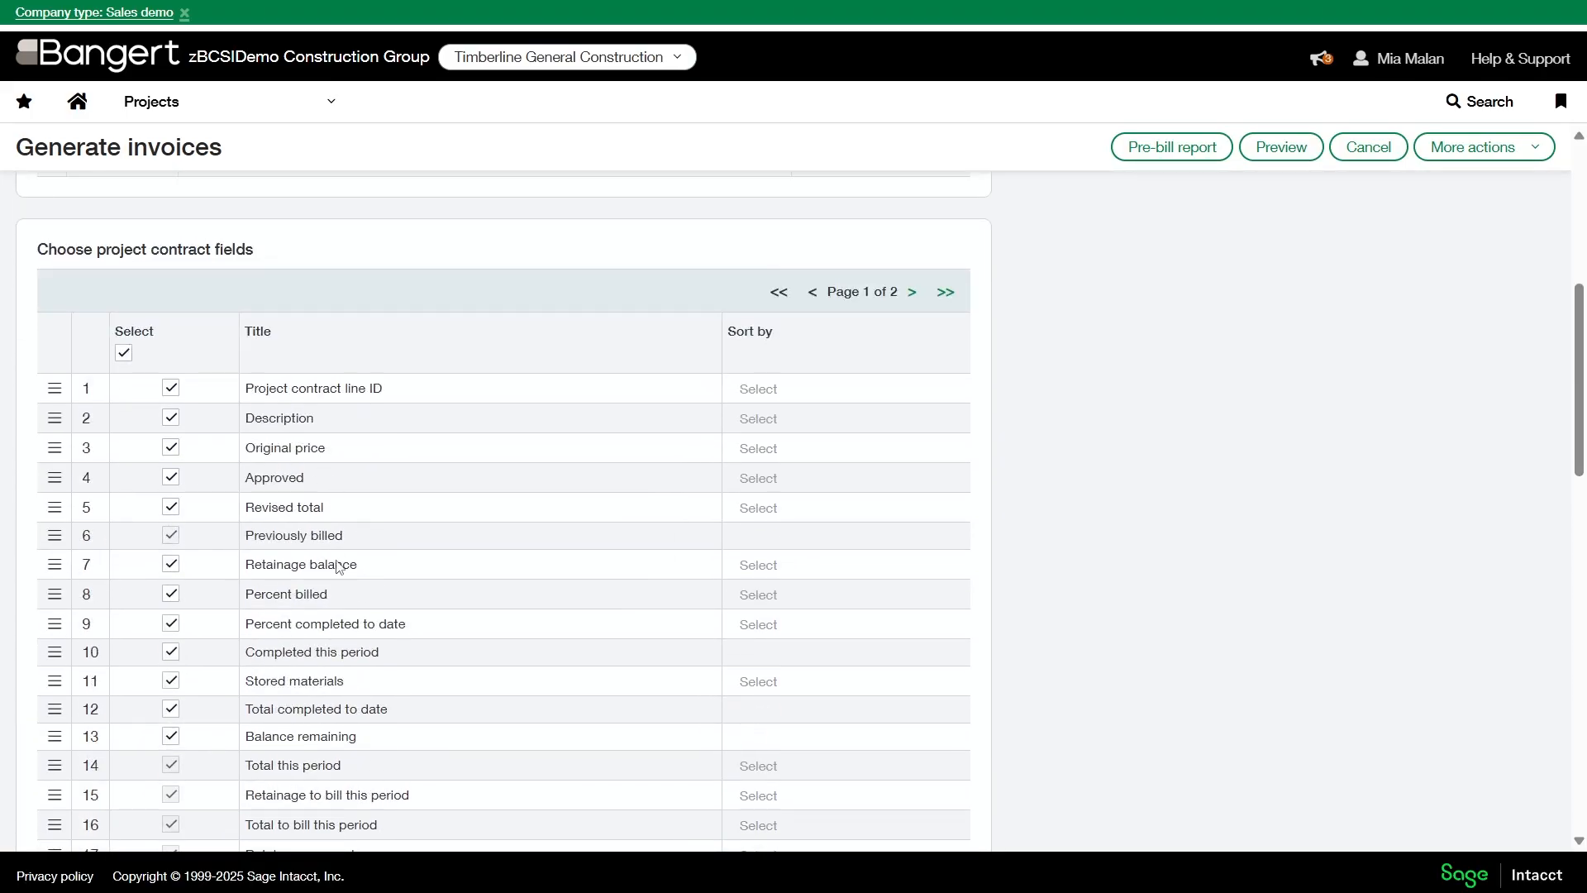
scroll(337, 566, down, 3)
scroll(519, 629, up, 3)
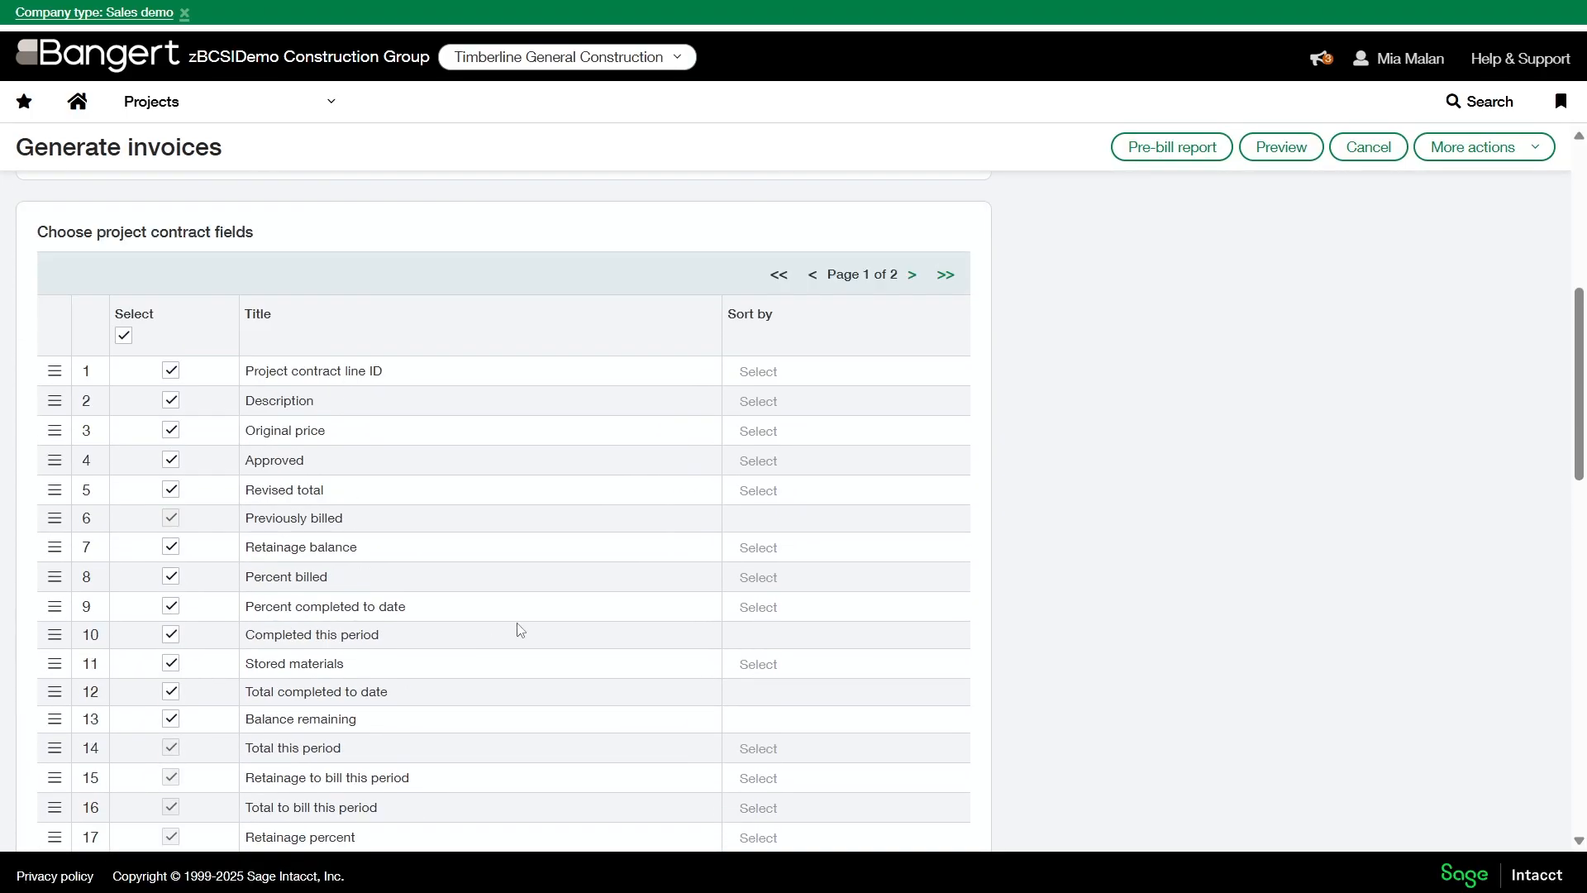
scroll(522, 627, up, 6)
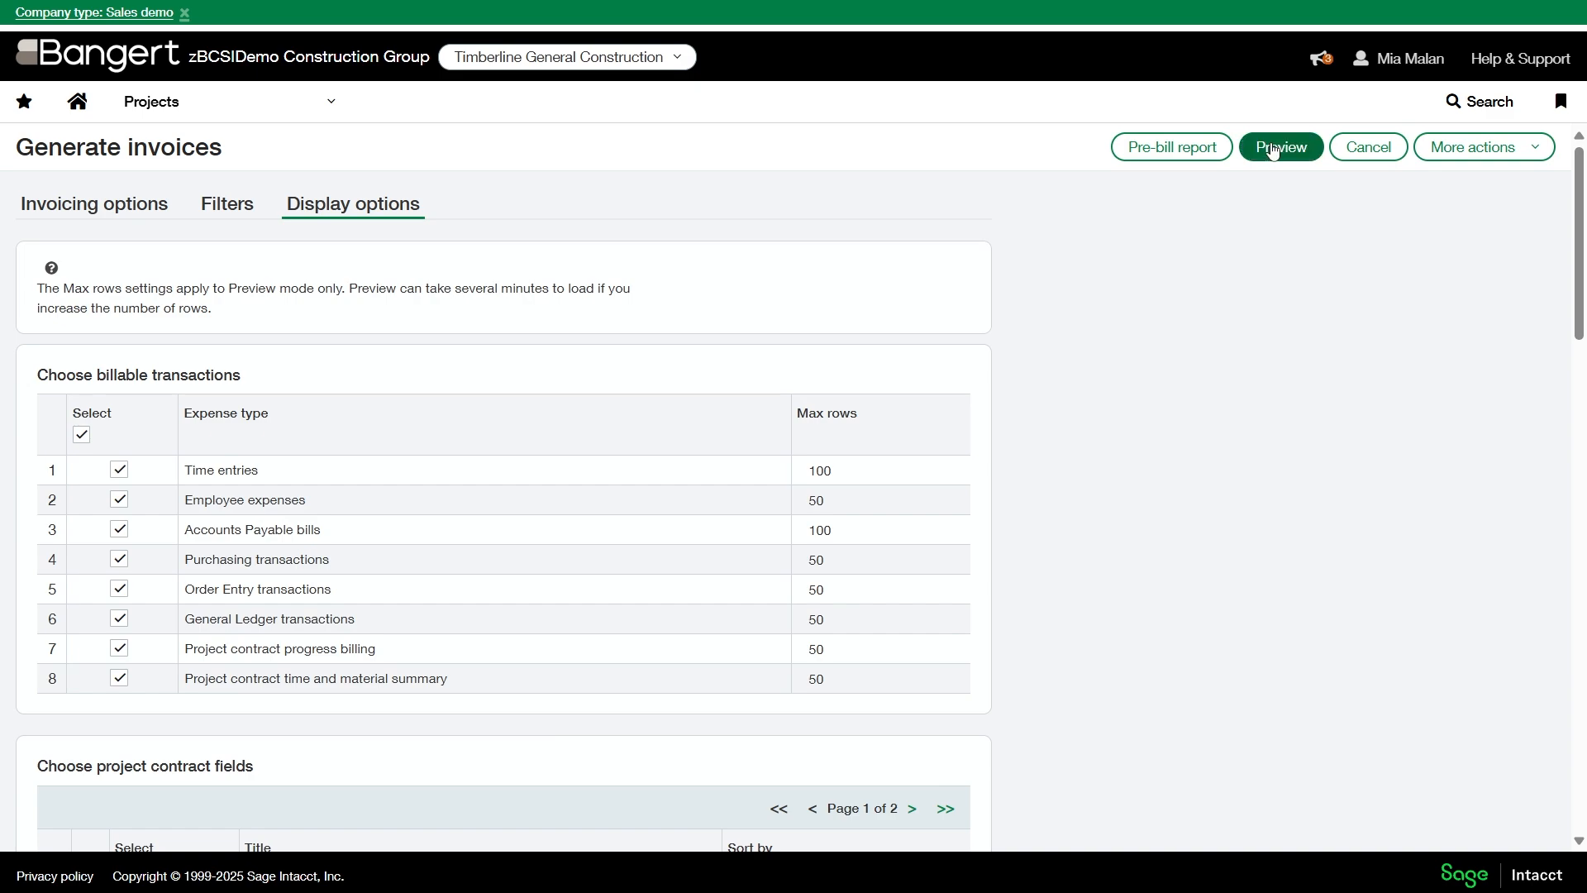
click(1273, 149)
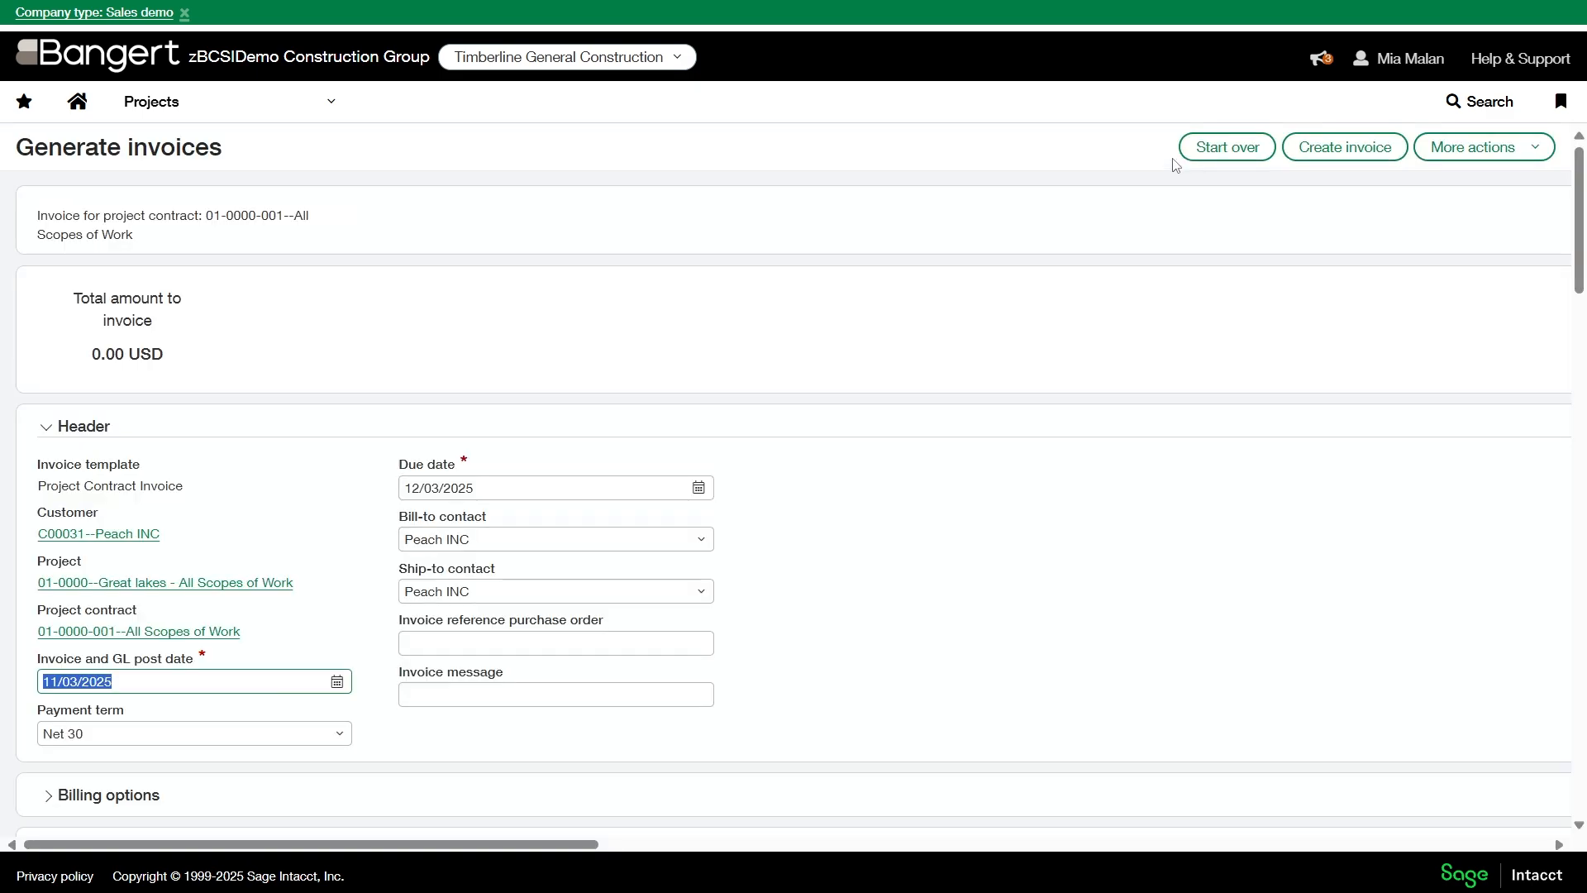
- Set the current billing application number to 1 in the project contract summary
scroll(606, 397, down, 5)
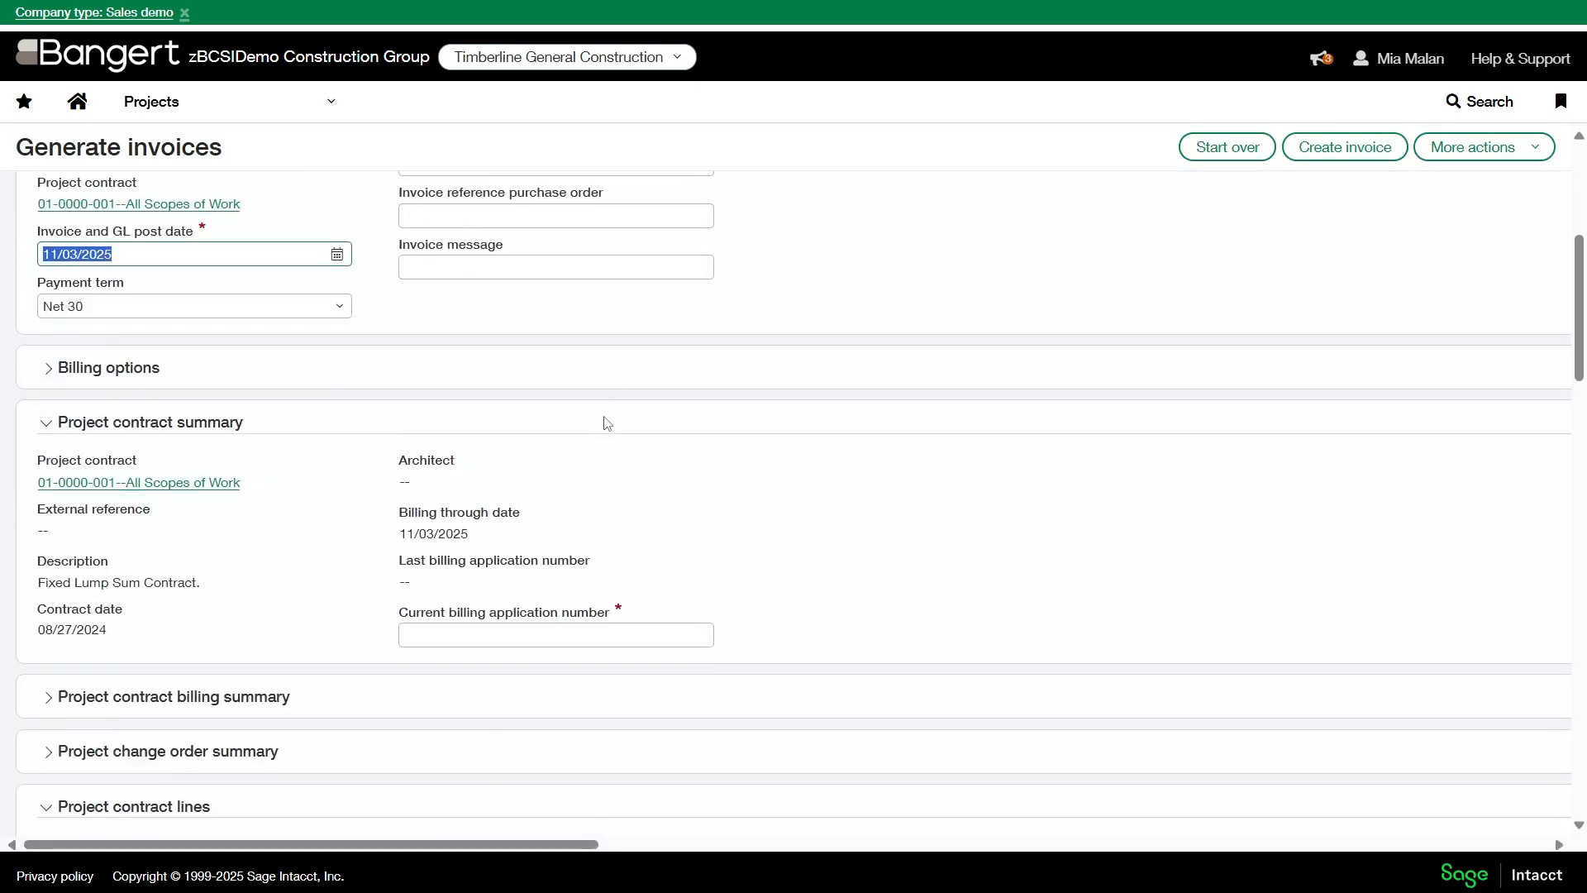
click(451, 544)
text(1)
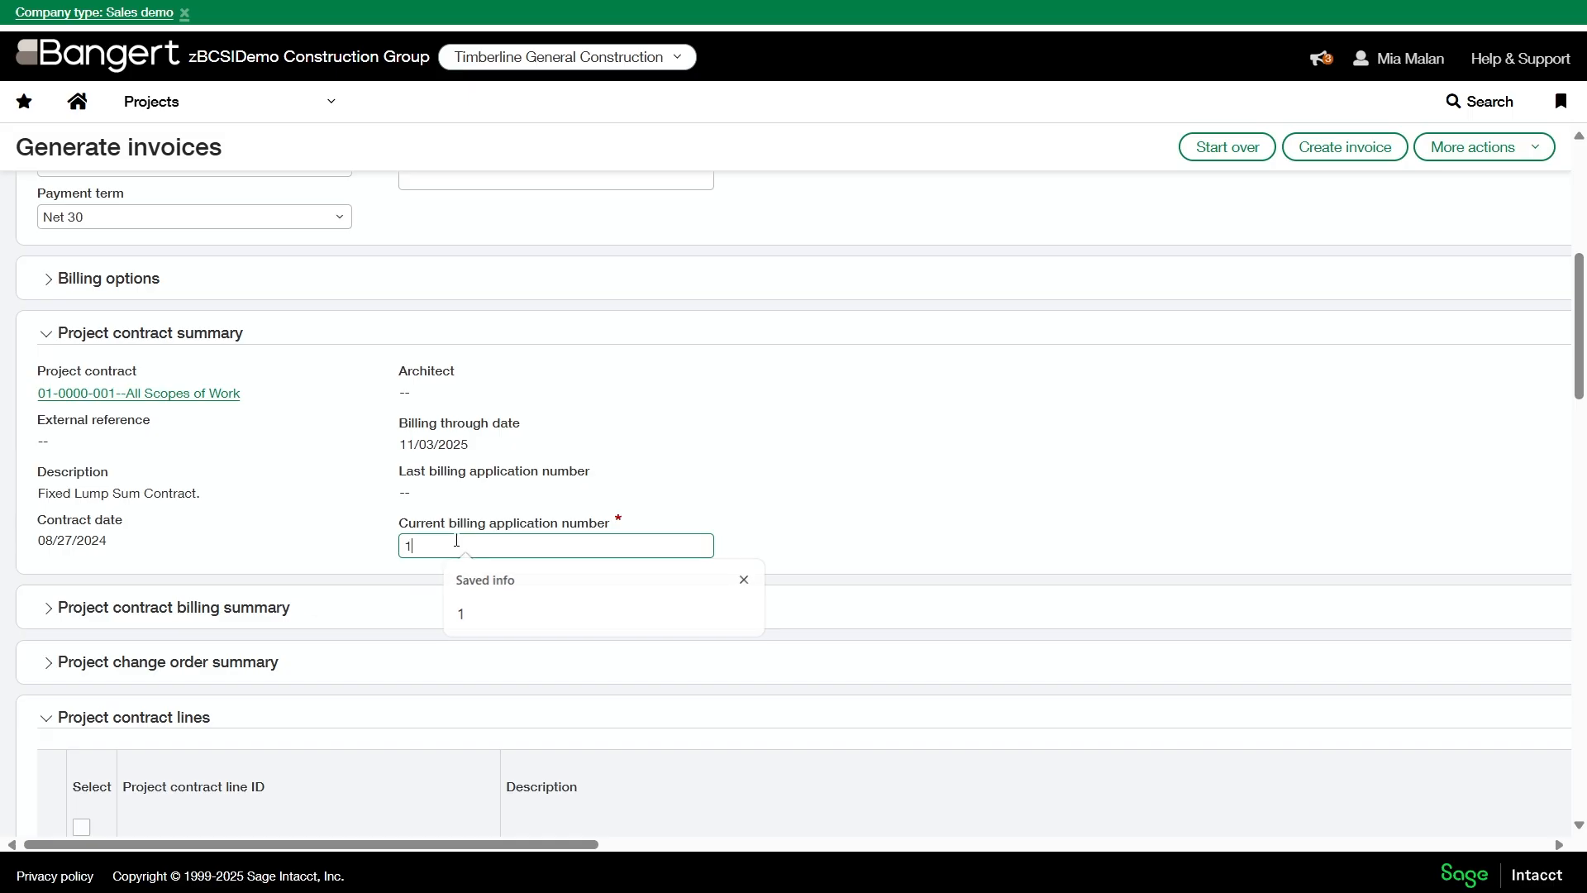
click(1183, 407)
- Enter 110000 as completed this period for project contract line 0001 and create the invoice
scroll(711, 621, down, 5)
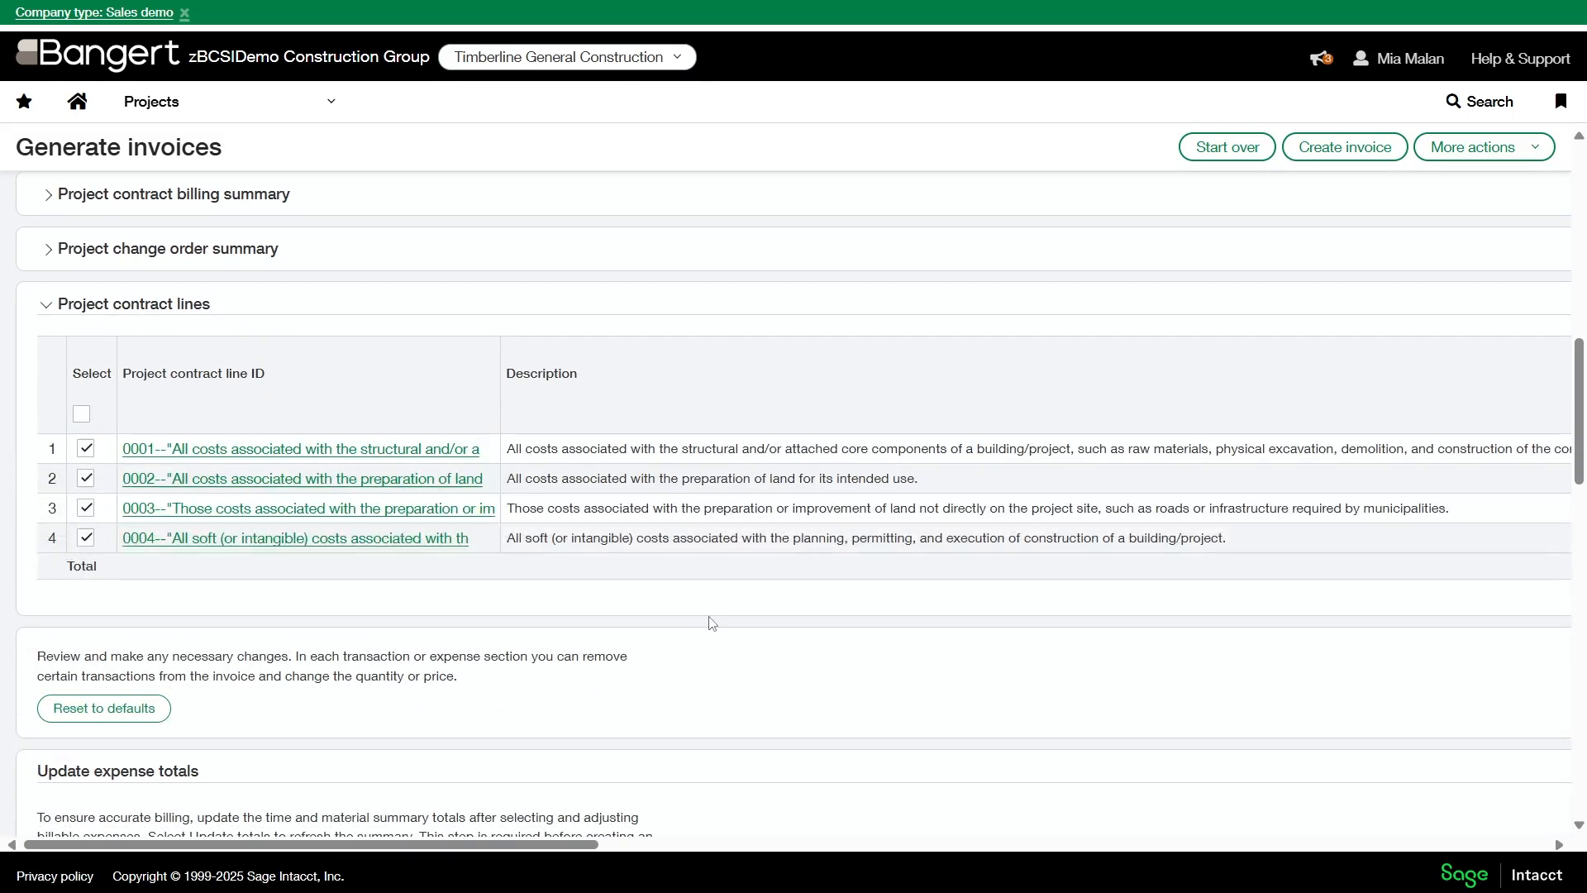
scroll(666, 558, down, 5)
scroll(687, 557, up, 5)
drag(590, 843, 1129, 779)
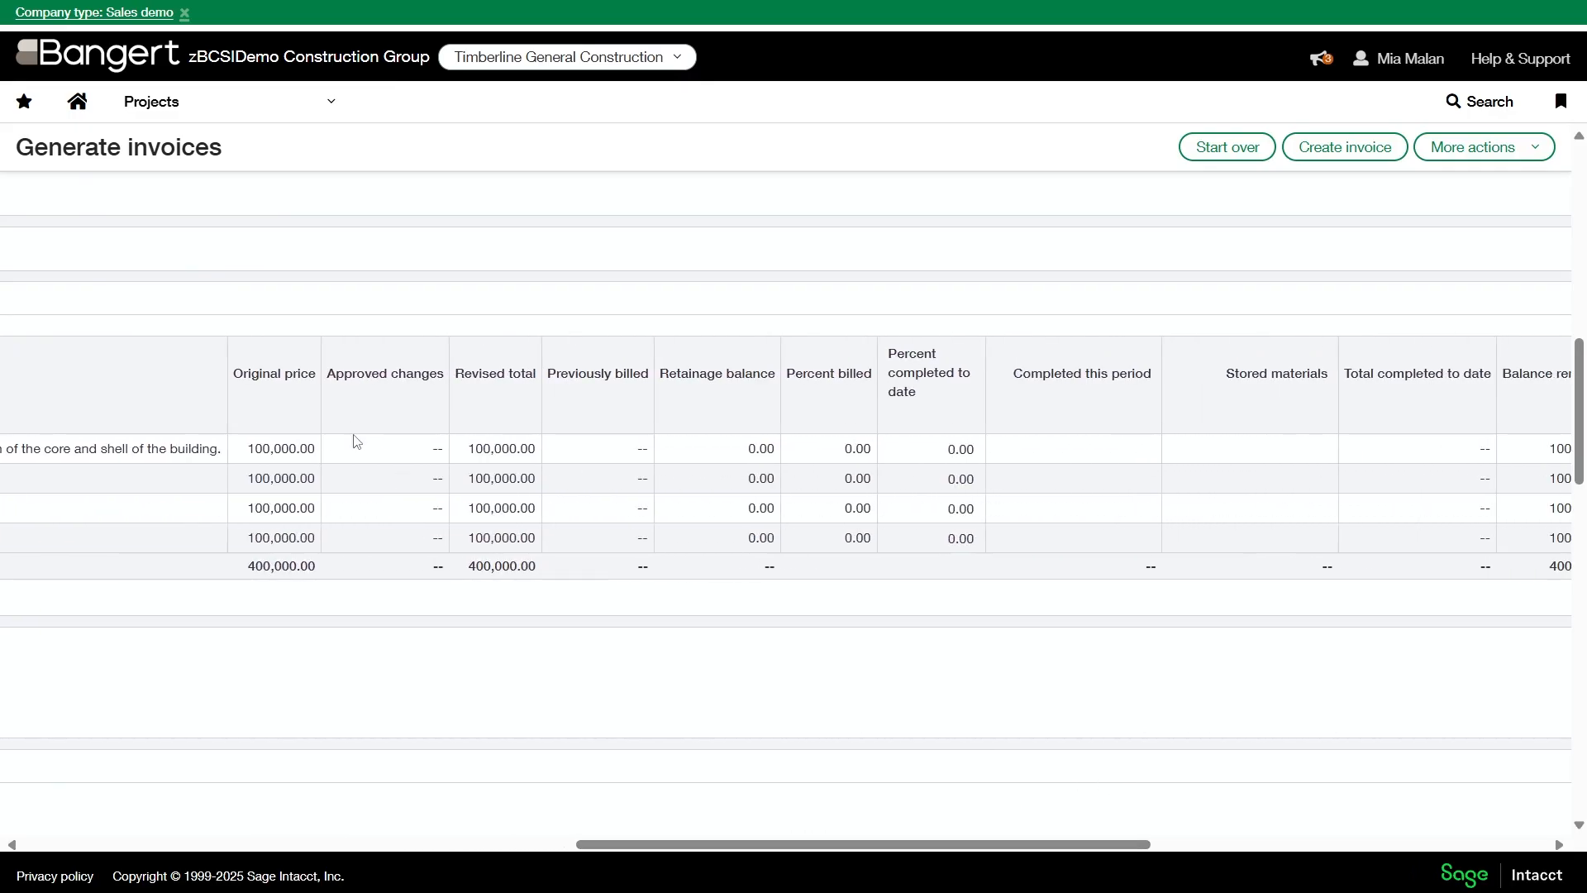
click(1125, 447)
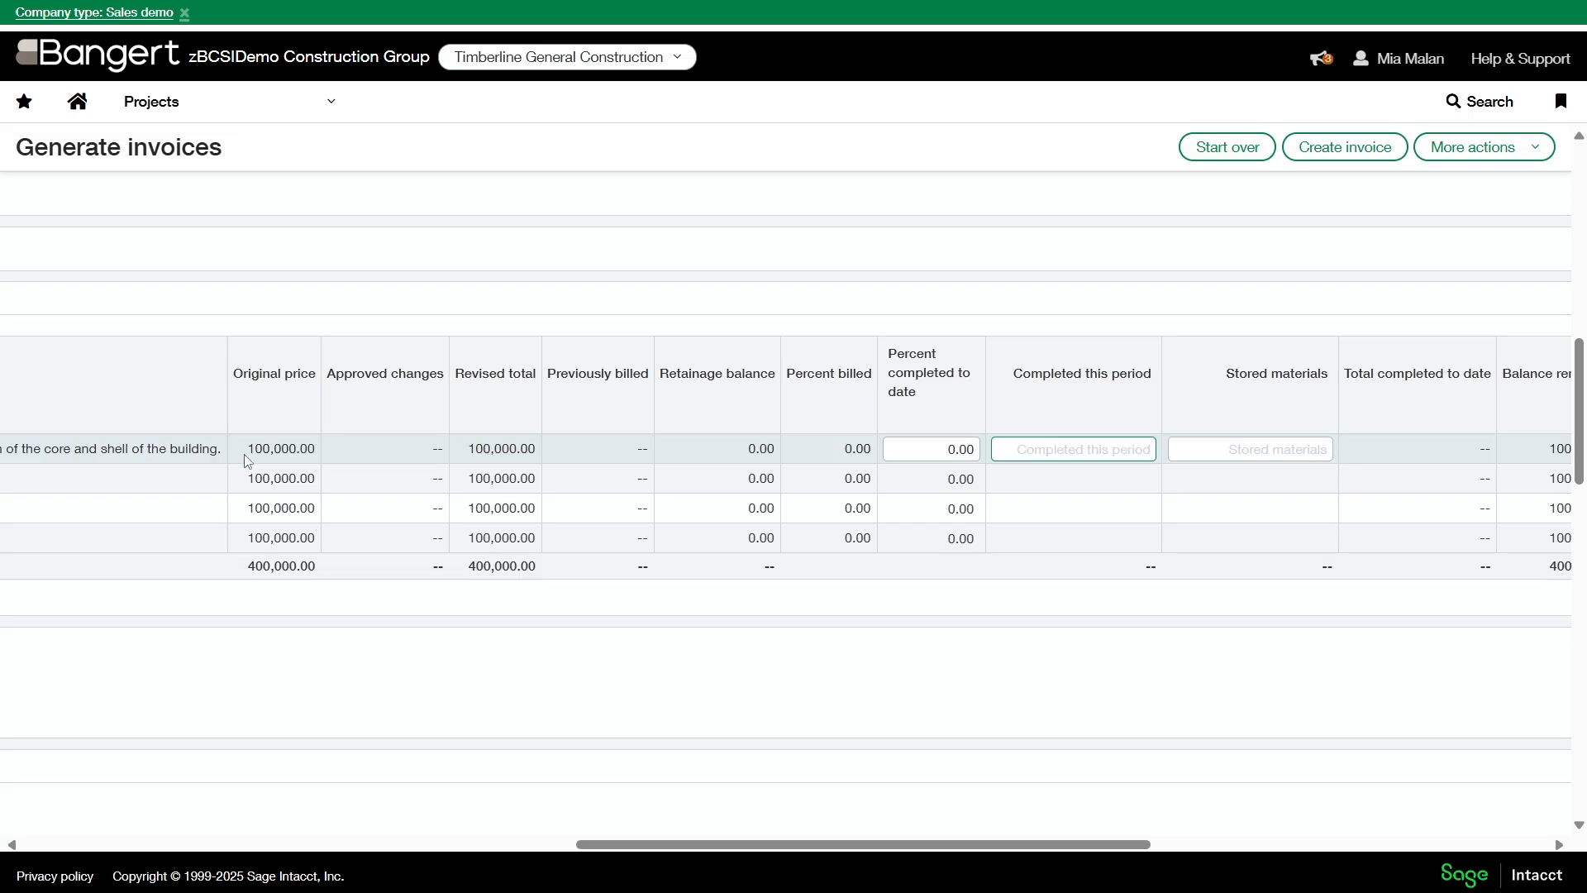
text(110000)
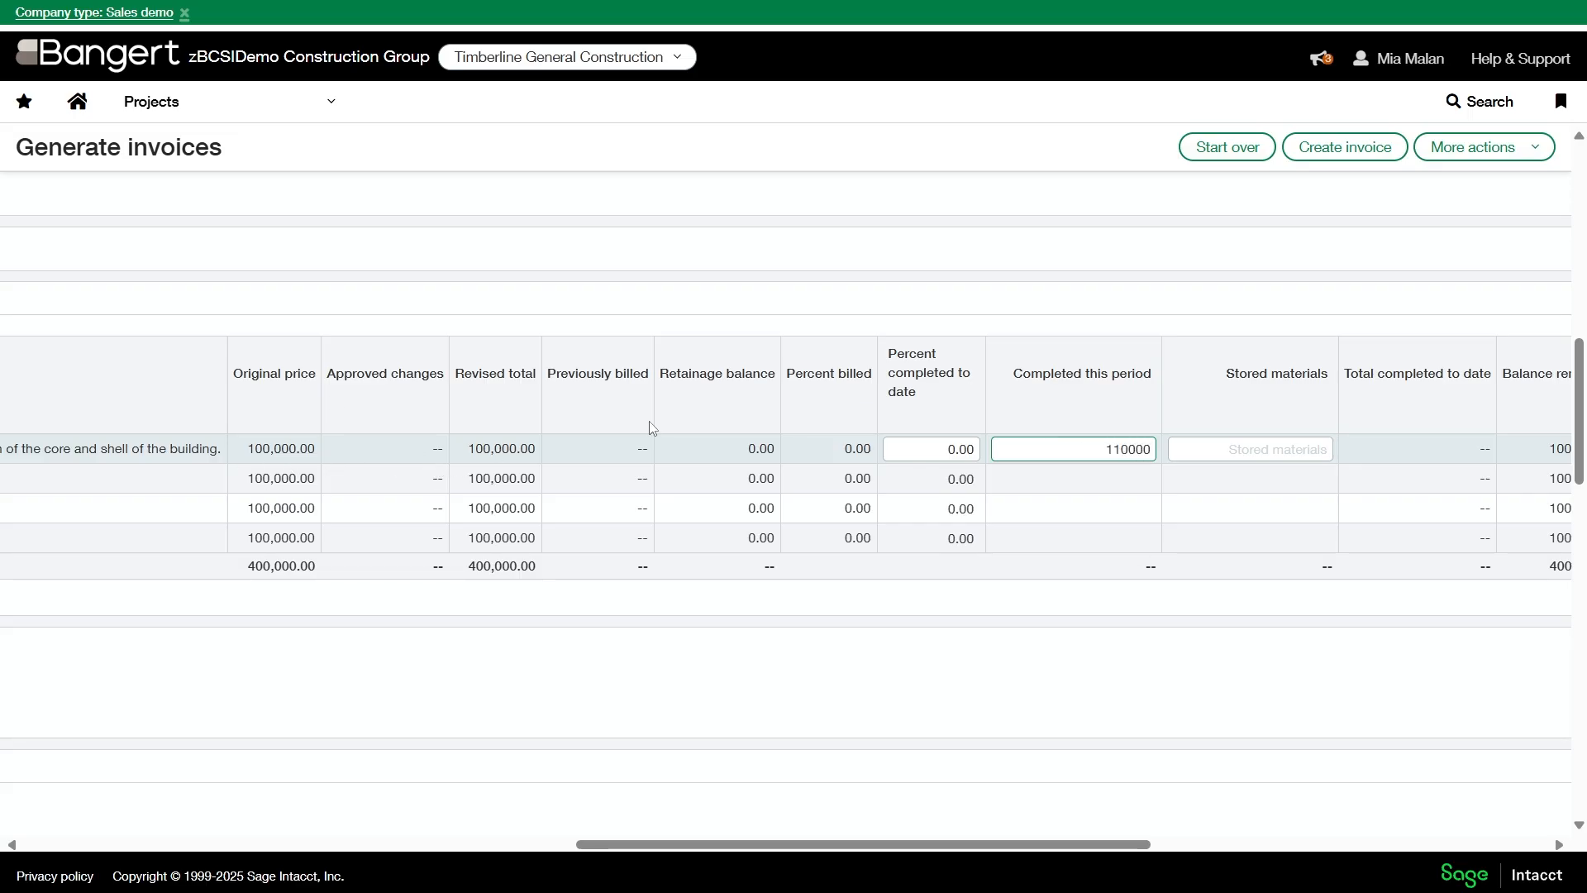
key(Tab)
scroll(1395, 744, up, 5)
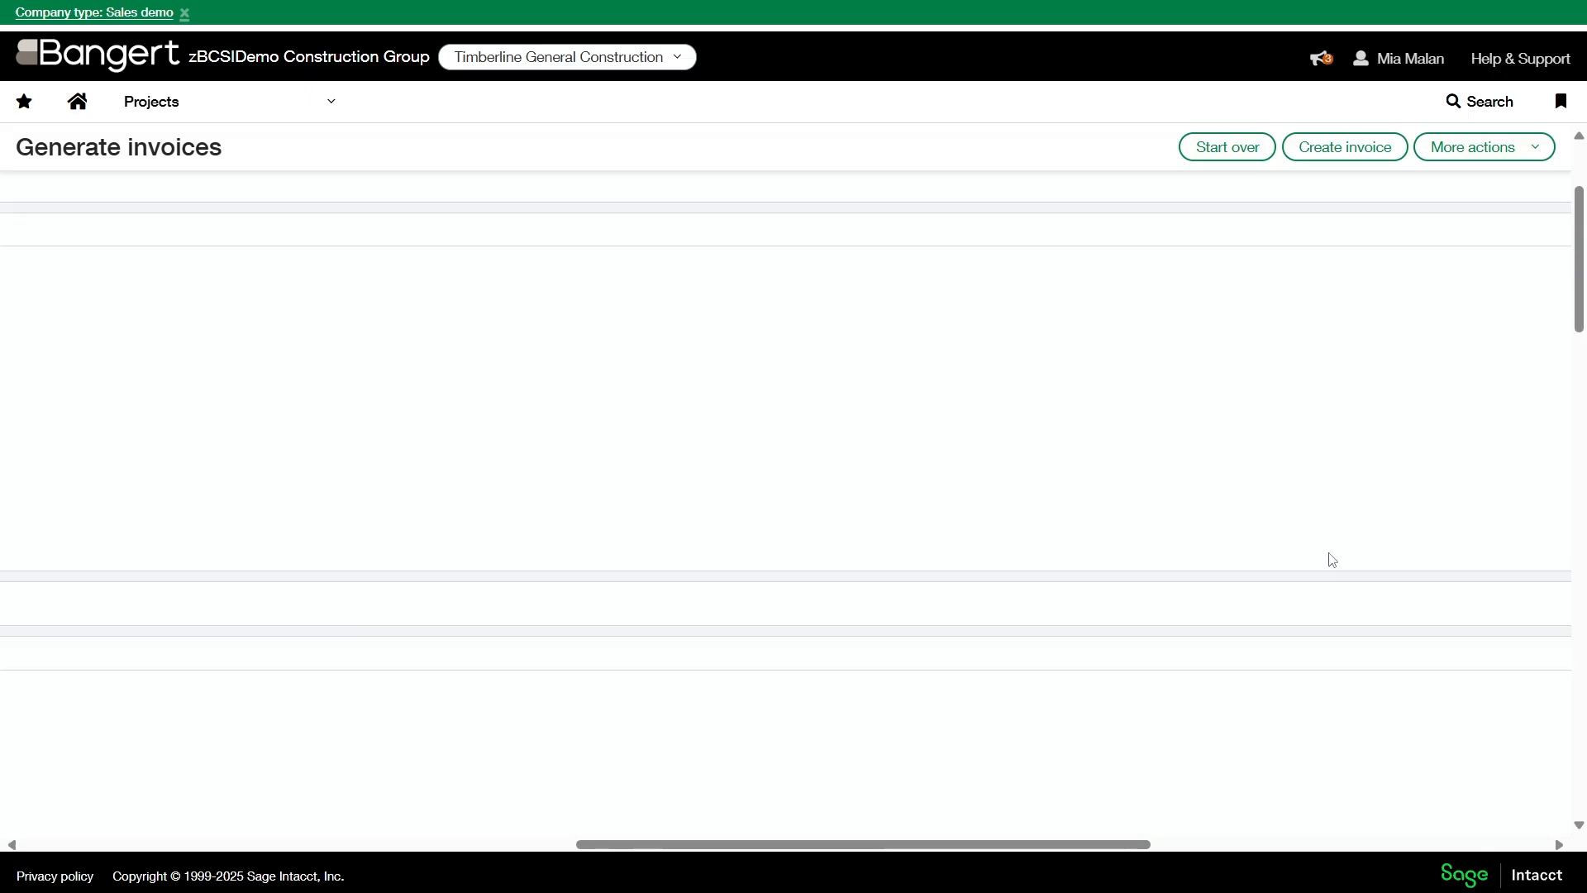
click(1299, 149)
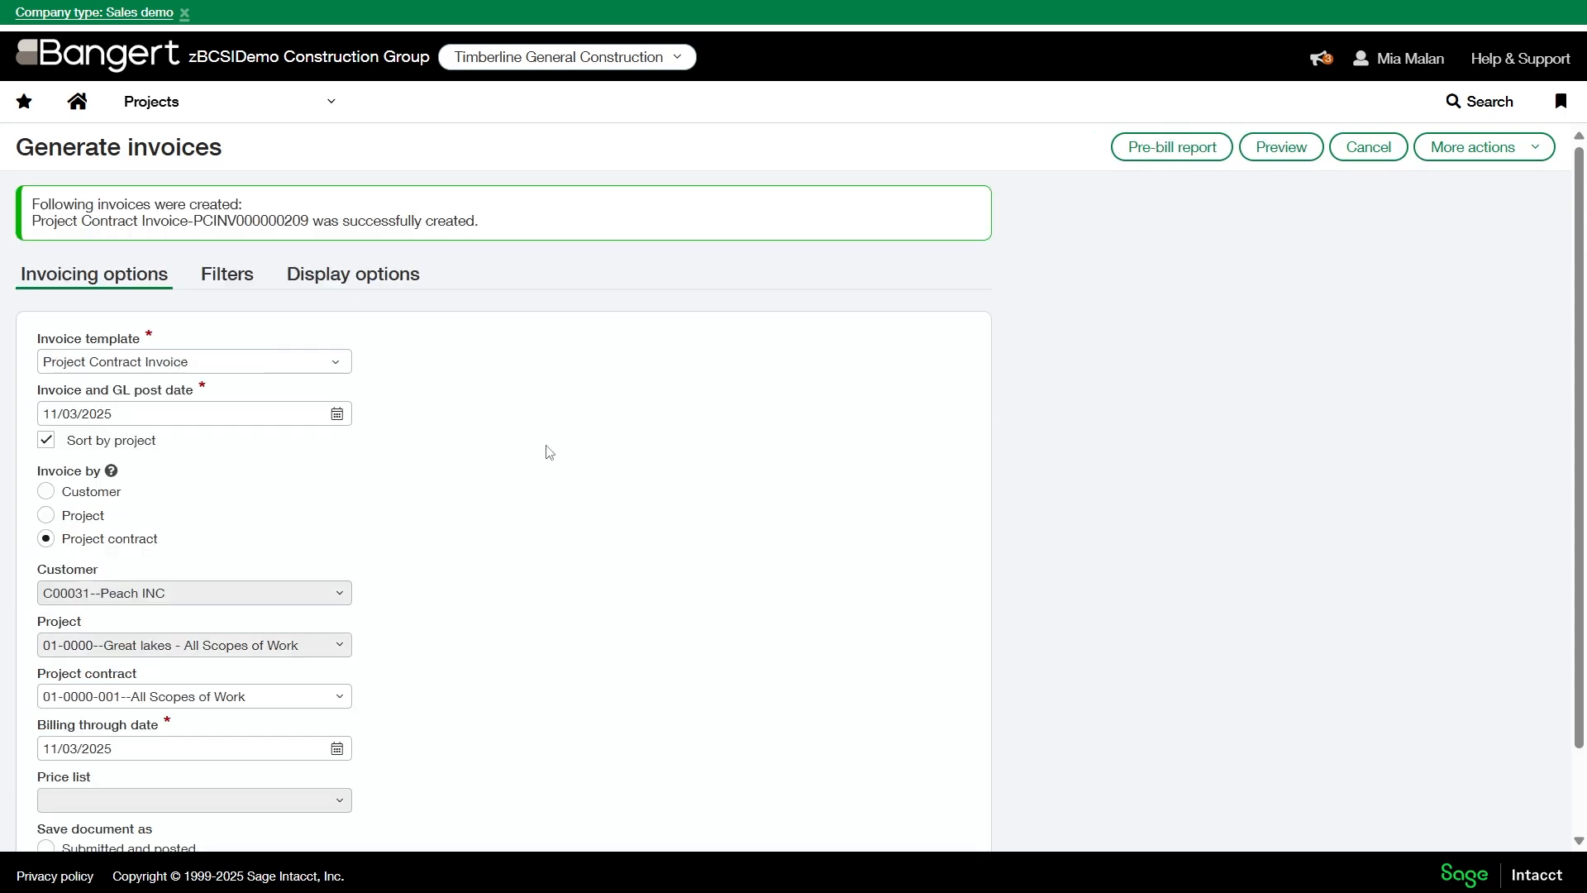
- Print the Peach INC draft invoice dated 11/03/2025 from the project invoices list and maximize the printout window
click(151, 101)
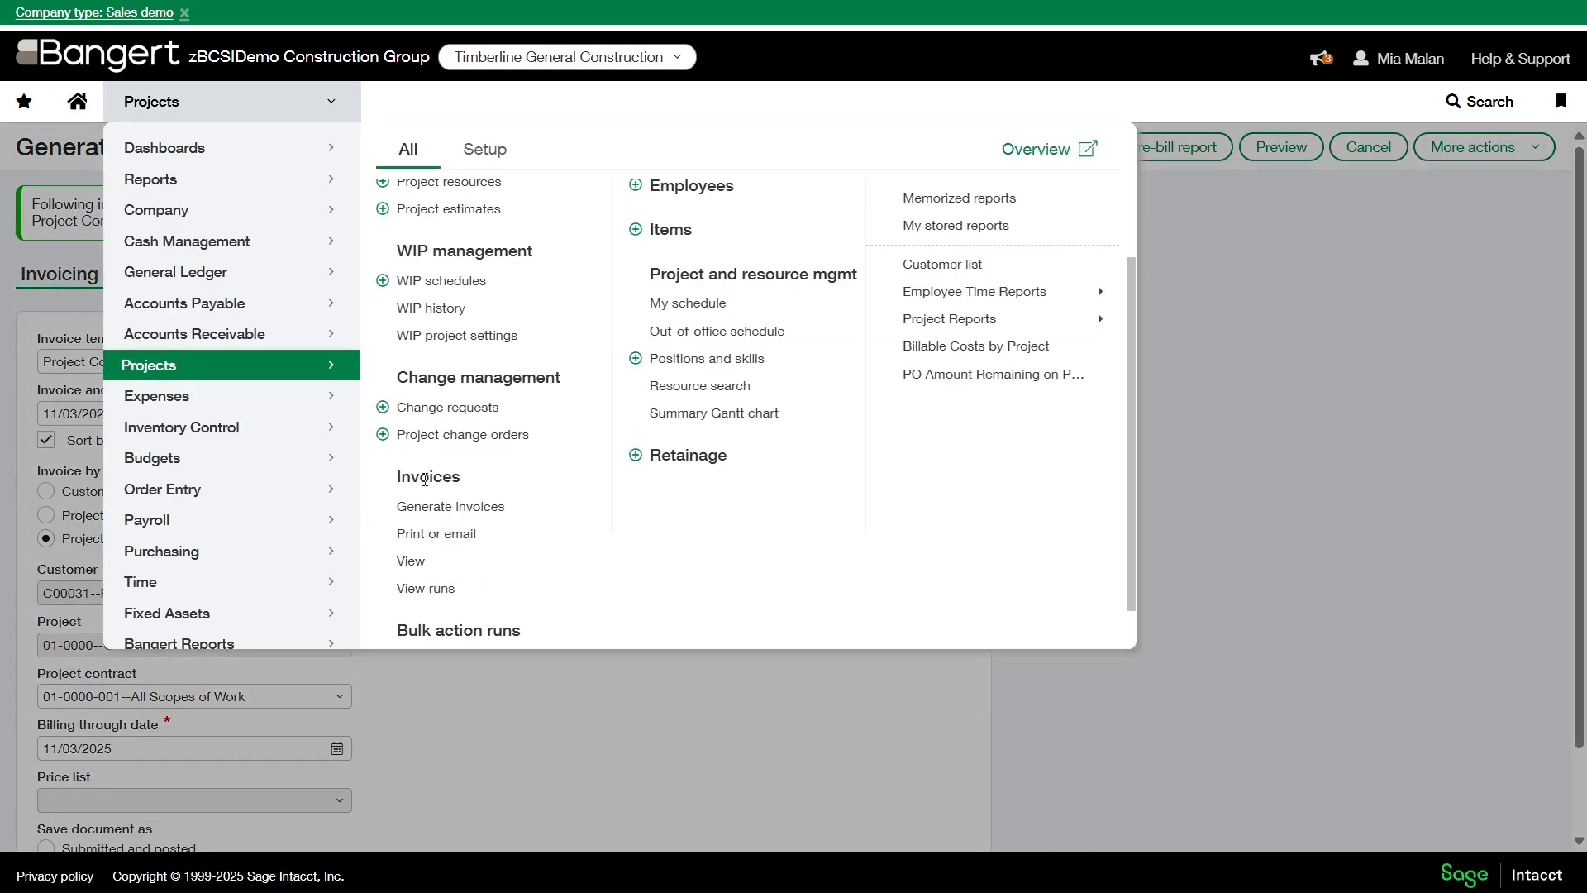
click(414, 560)
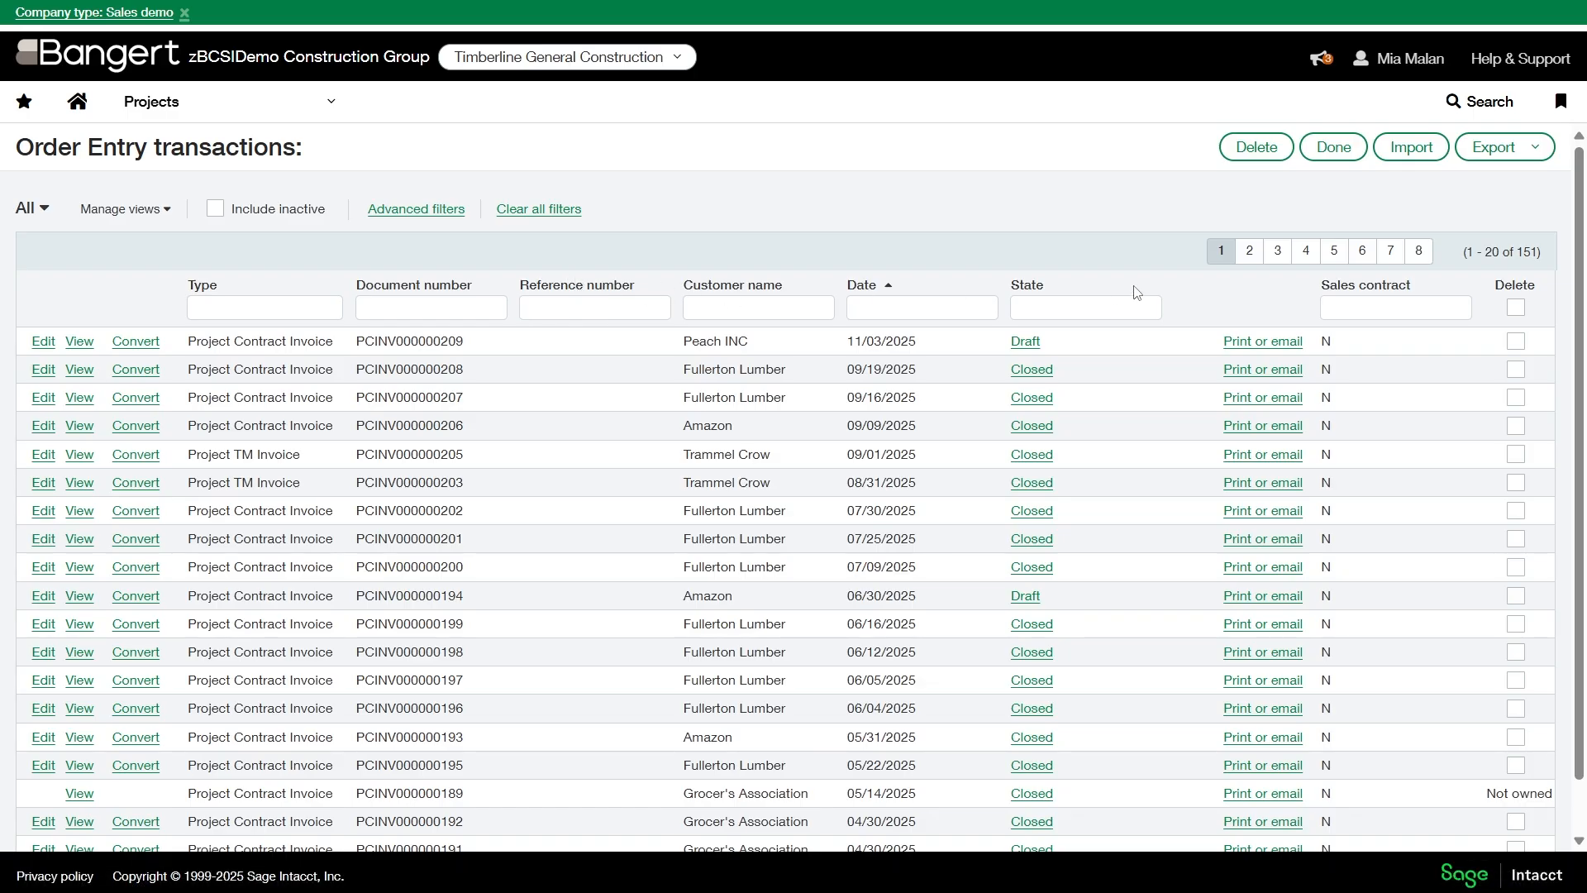
click(1267, 343)
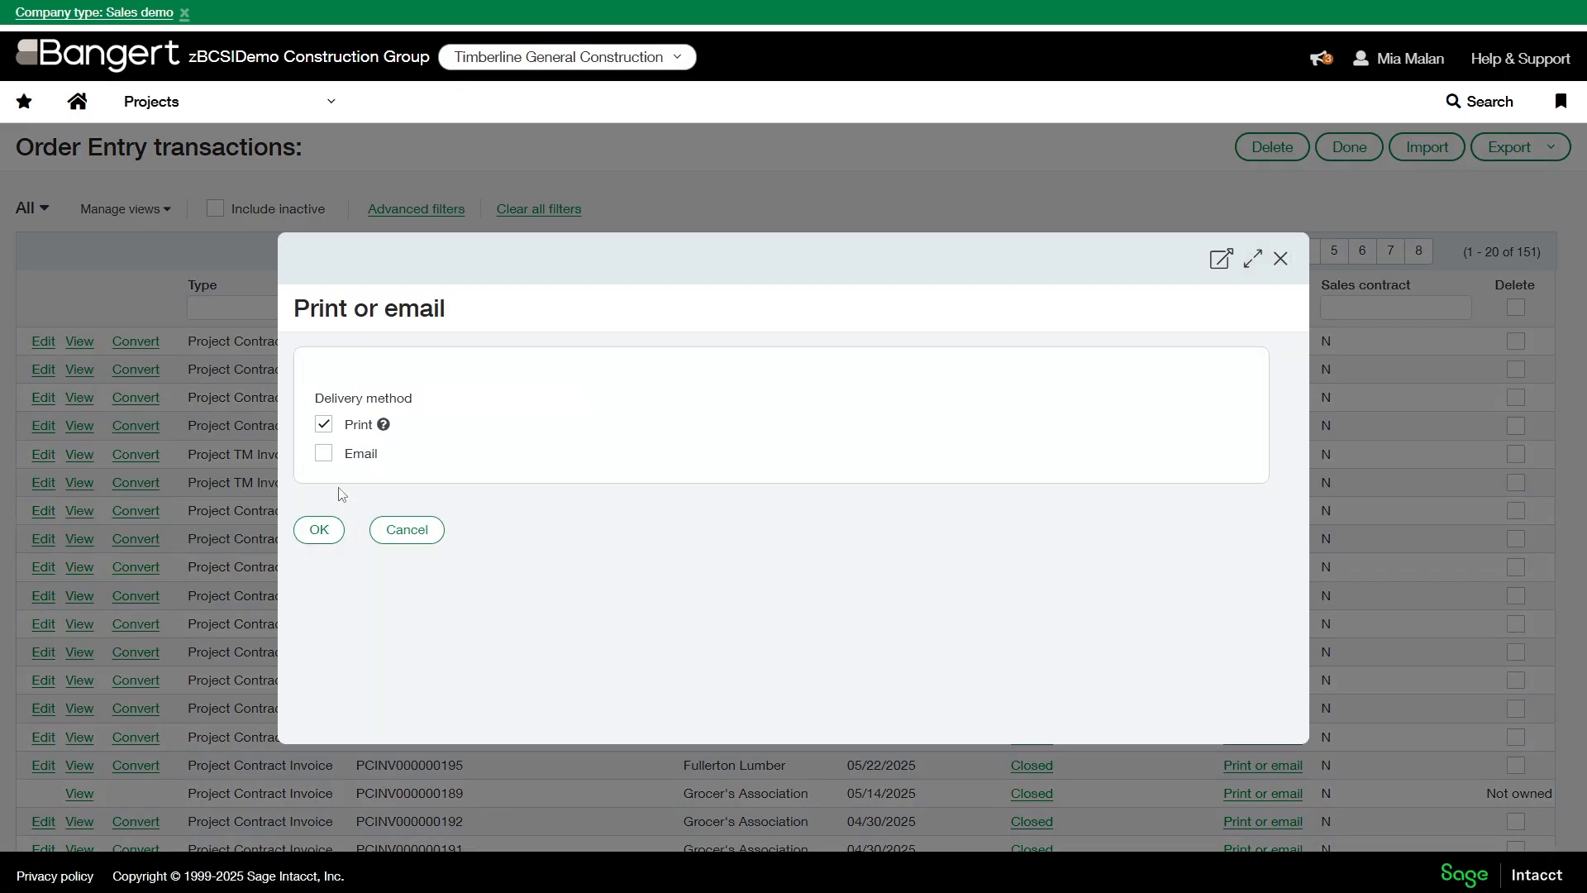
click(323, 537)
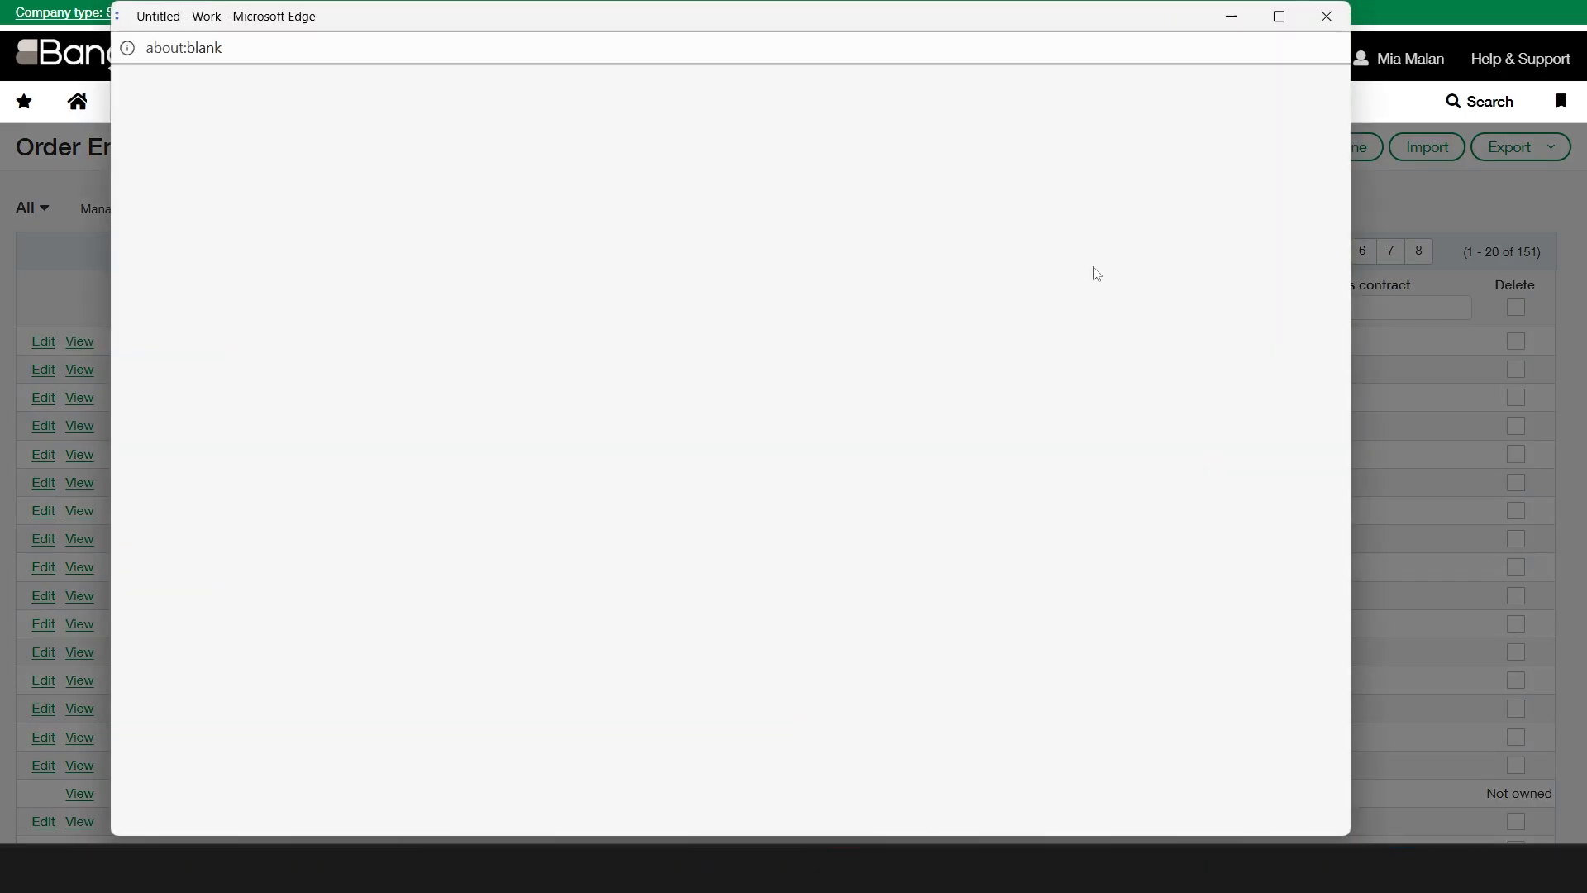
click(1280, 15)
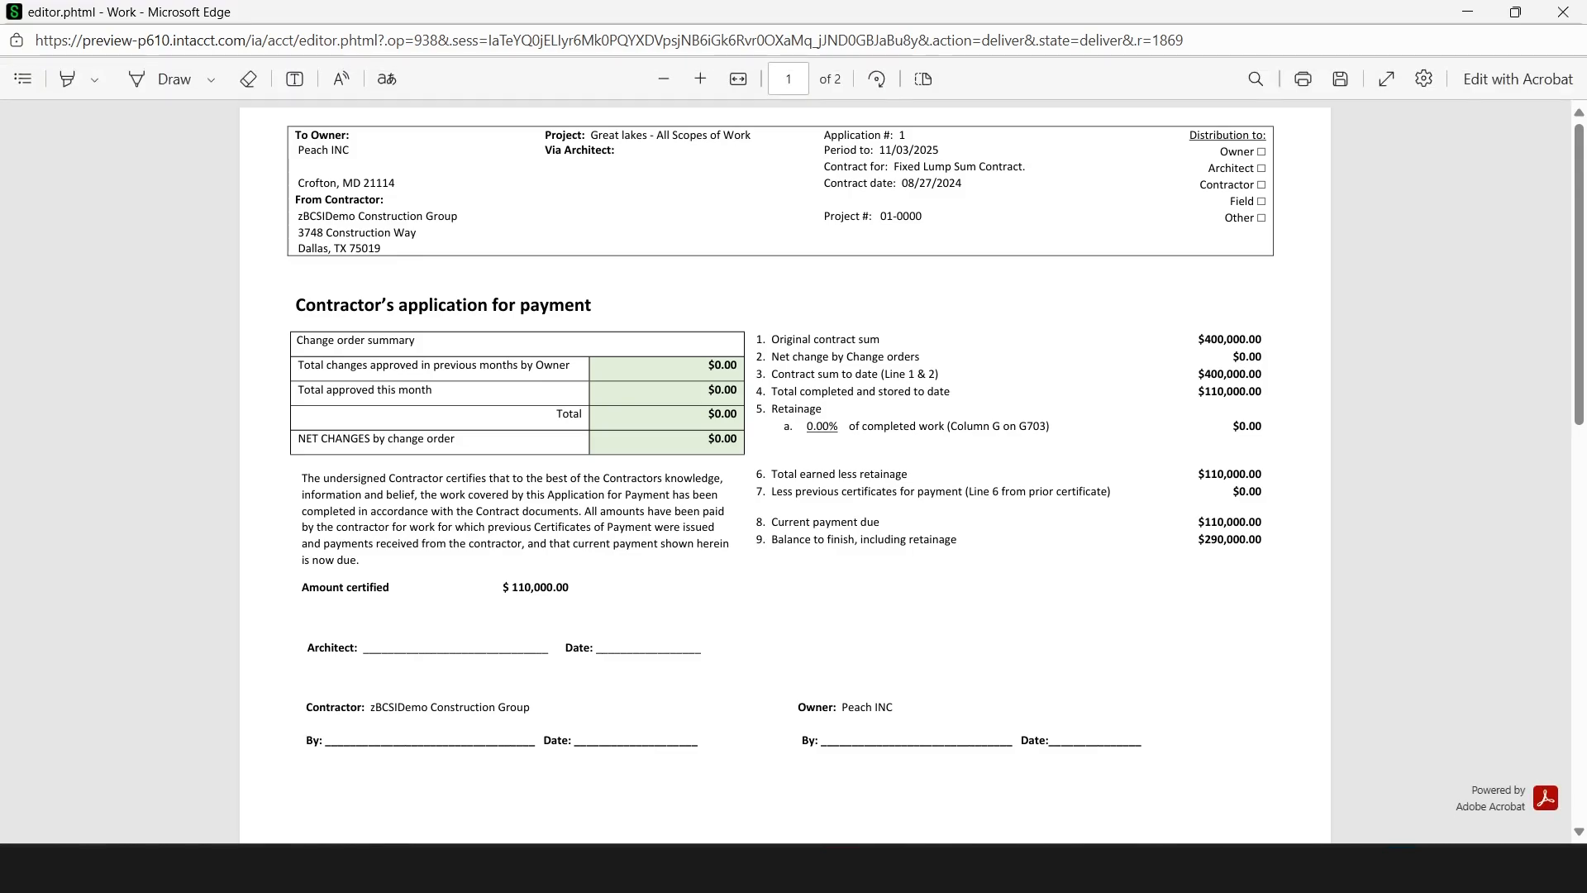
- Review the payment application through its line-item page, and close the printout and the print dialog
scroll(1141, 652, down, 9)
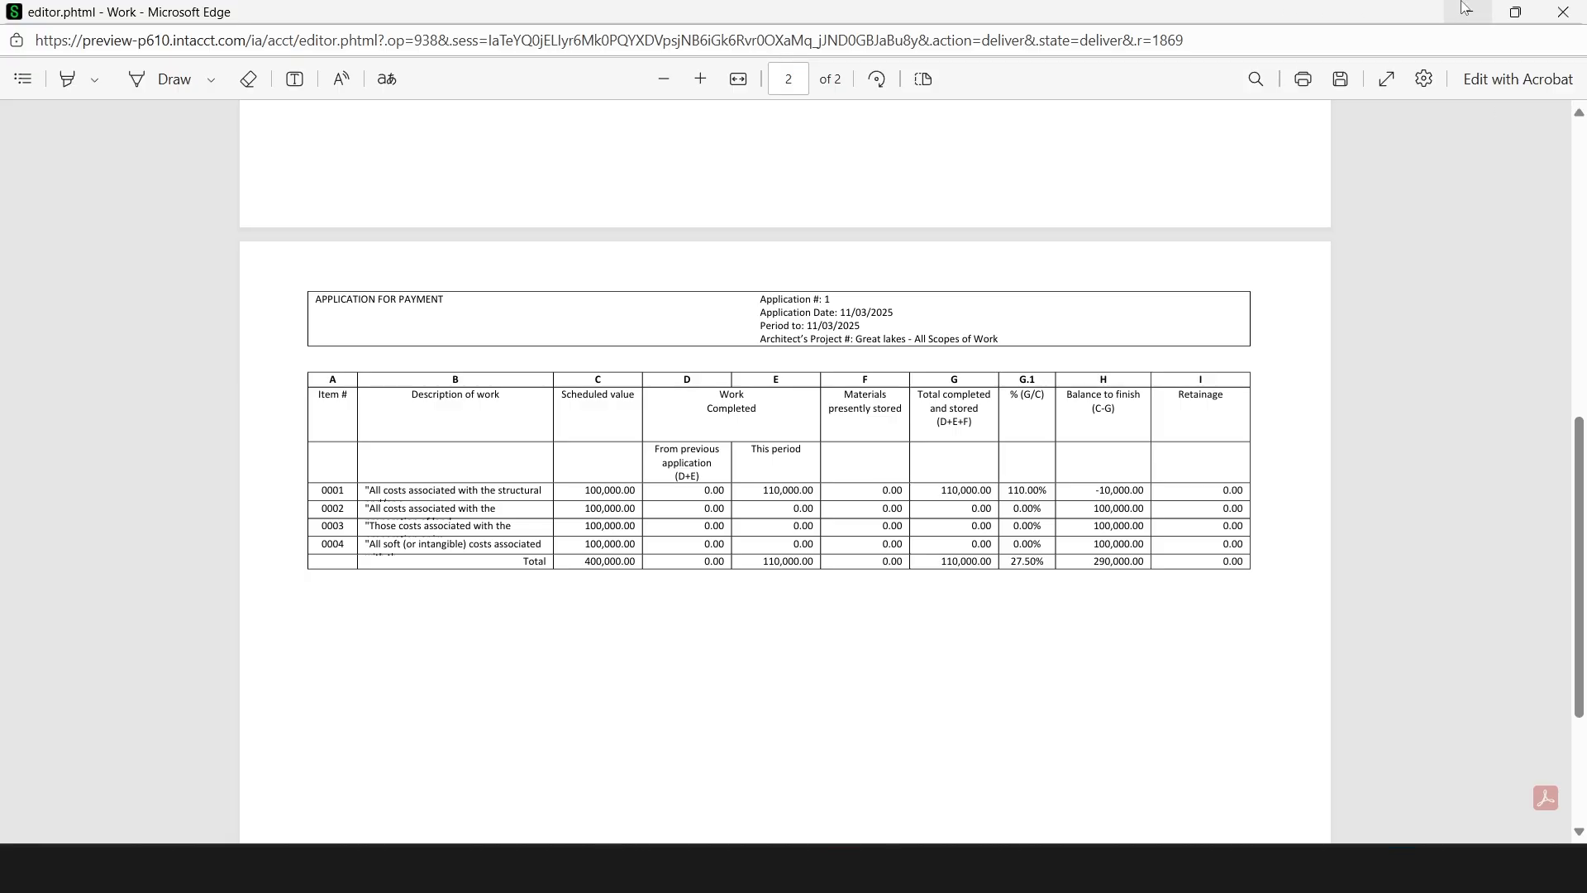
click(1563, 12)
click(1280, 259)
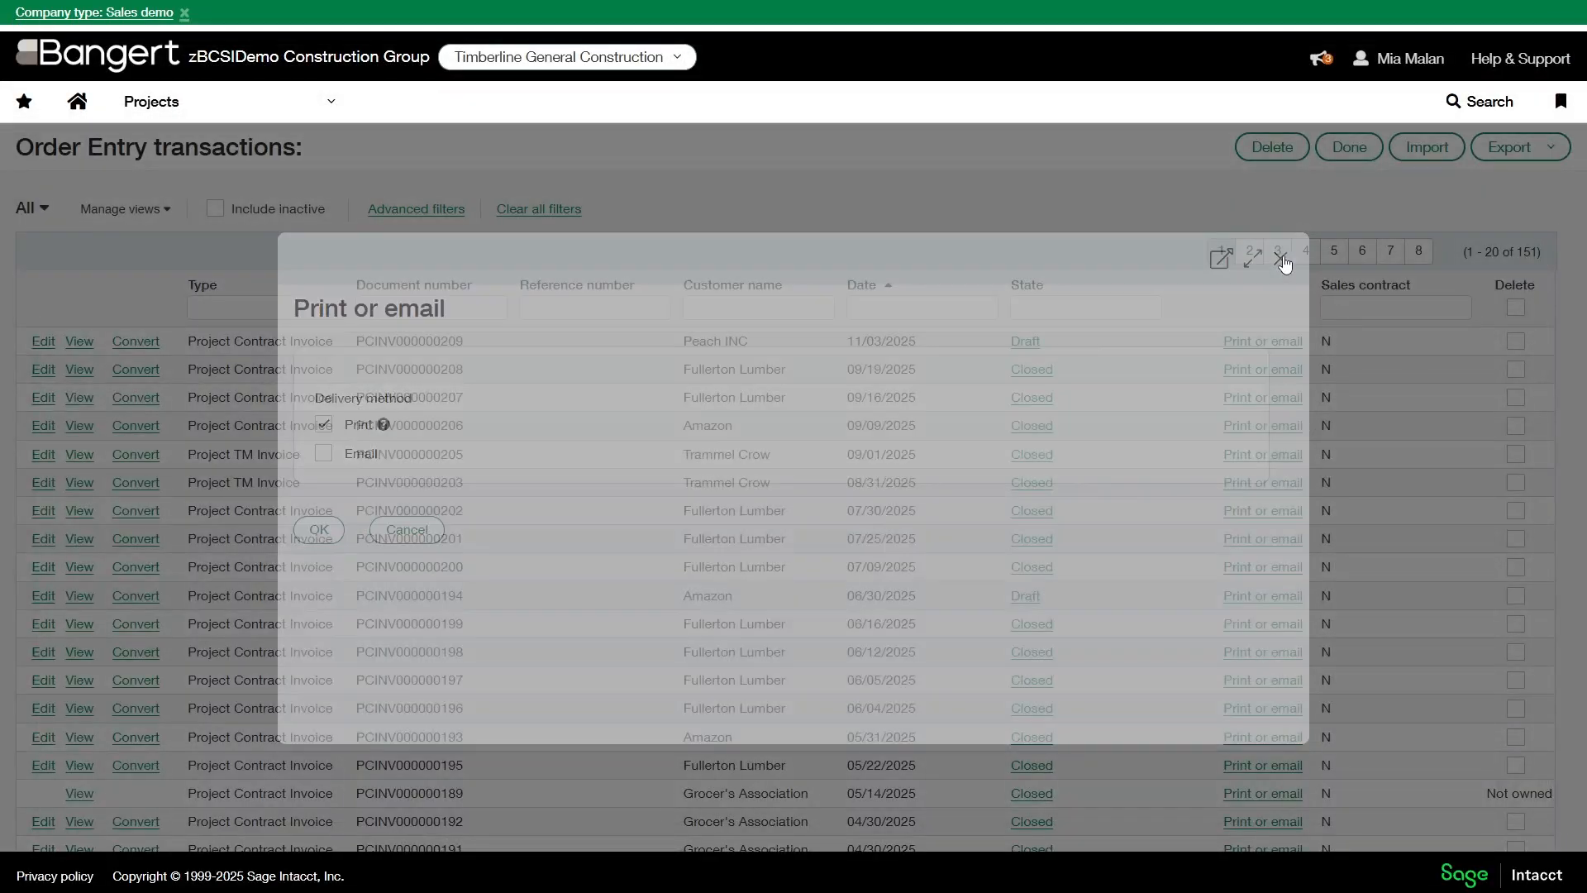
- Open the contract lines of project contract 01-0000-001 from the project contracts list
click(186, 98)
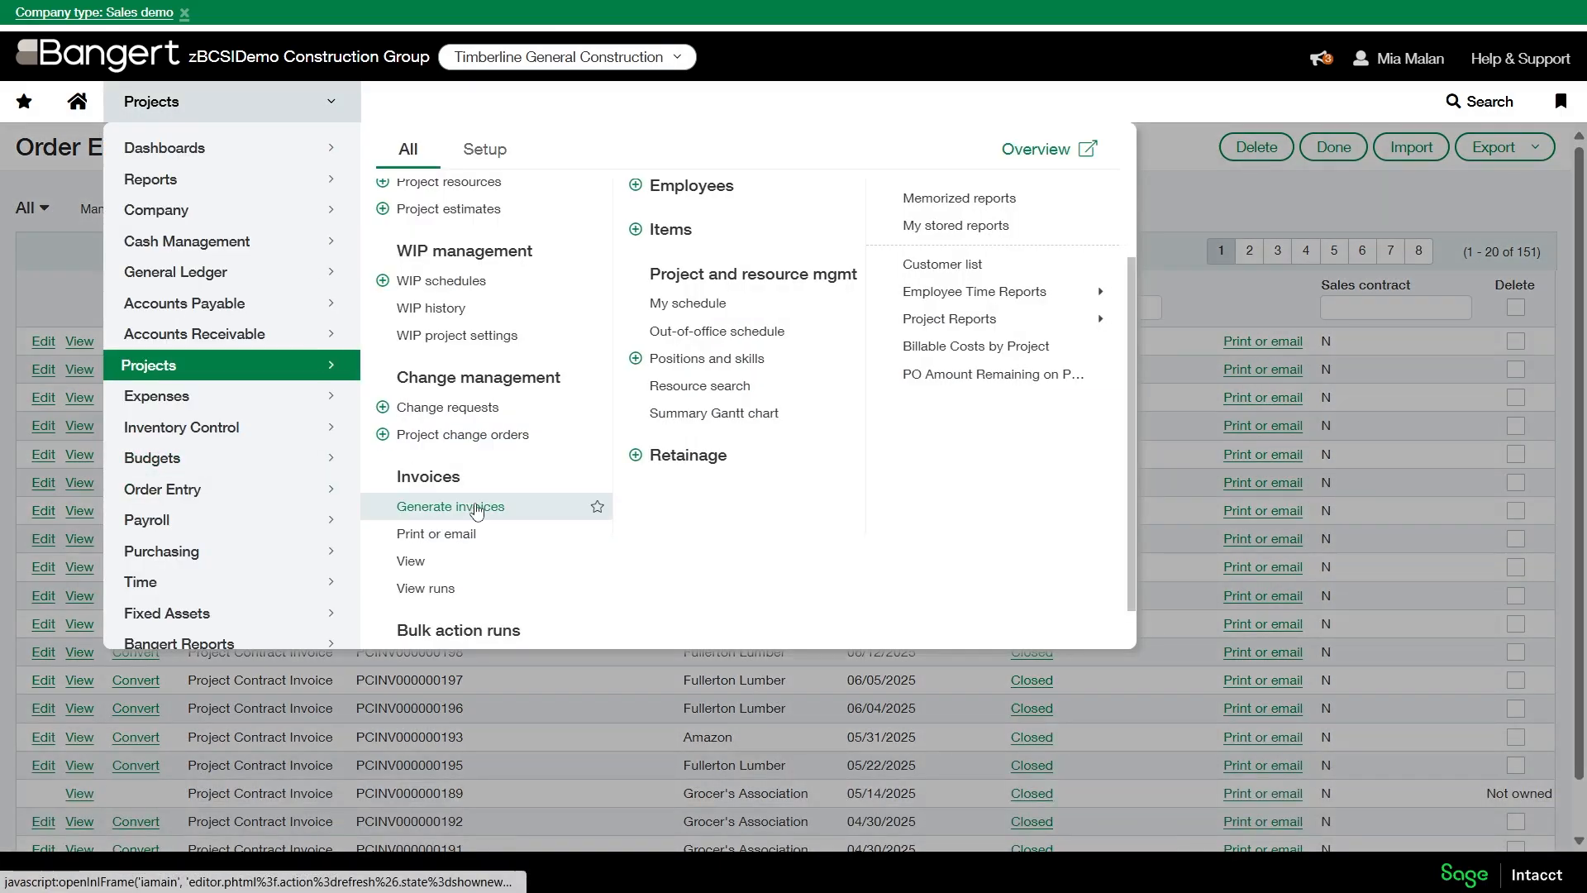
click(1211, 208)
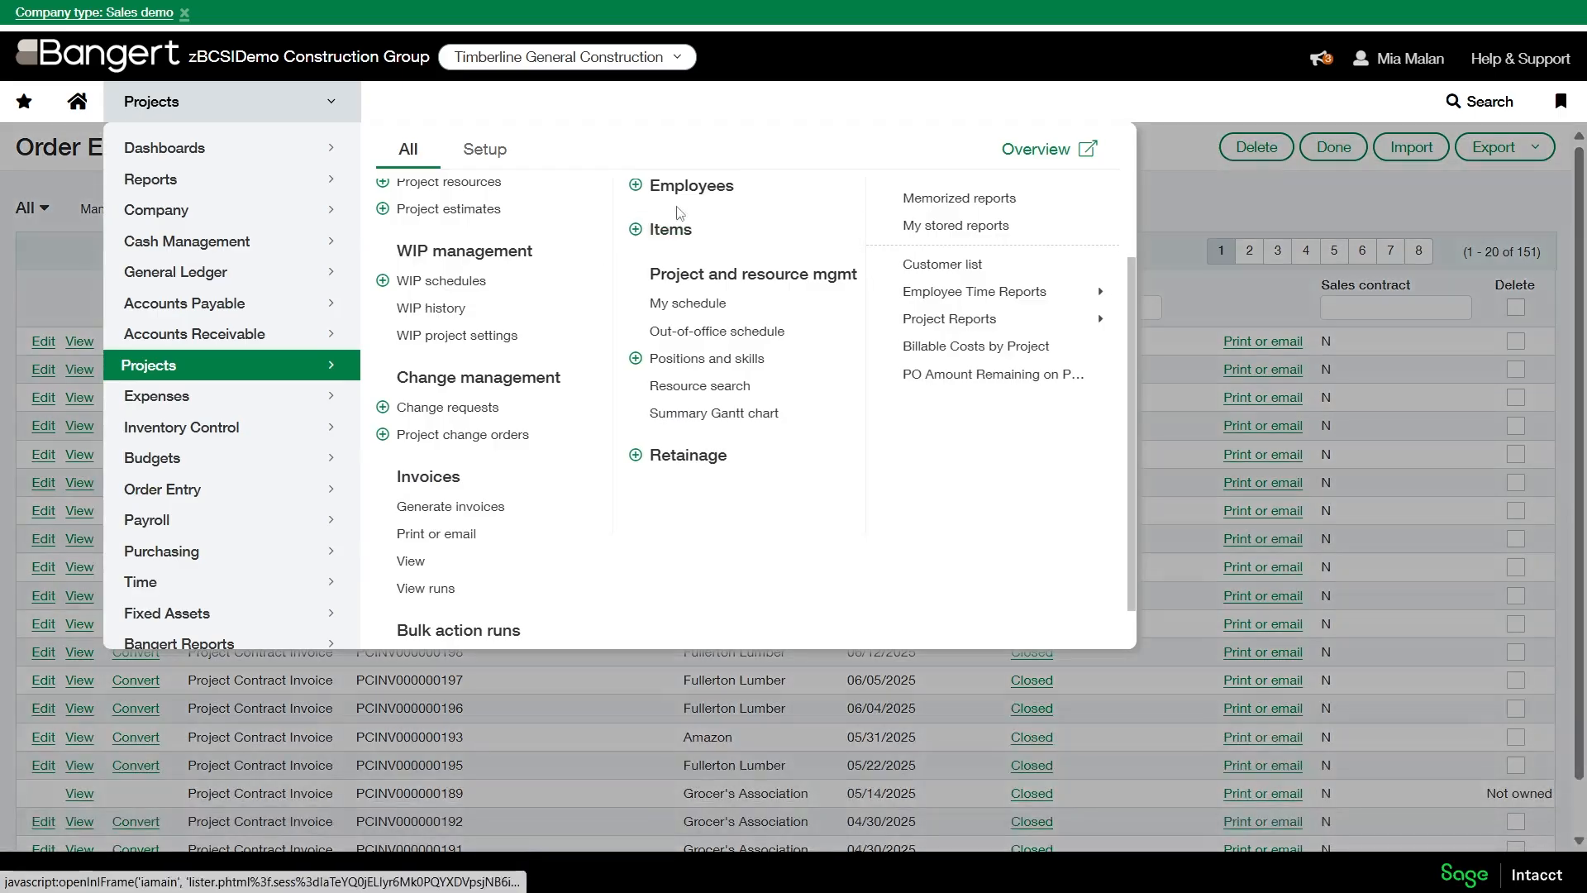
scroll(678, 213, up, 2)
click(662, 212)
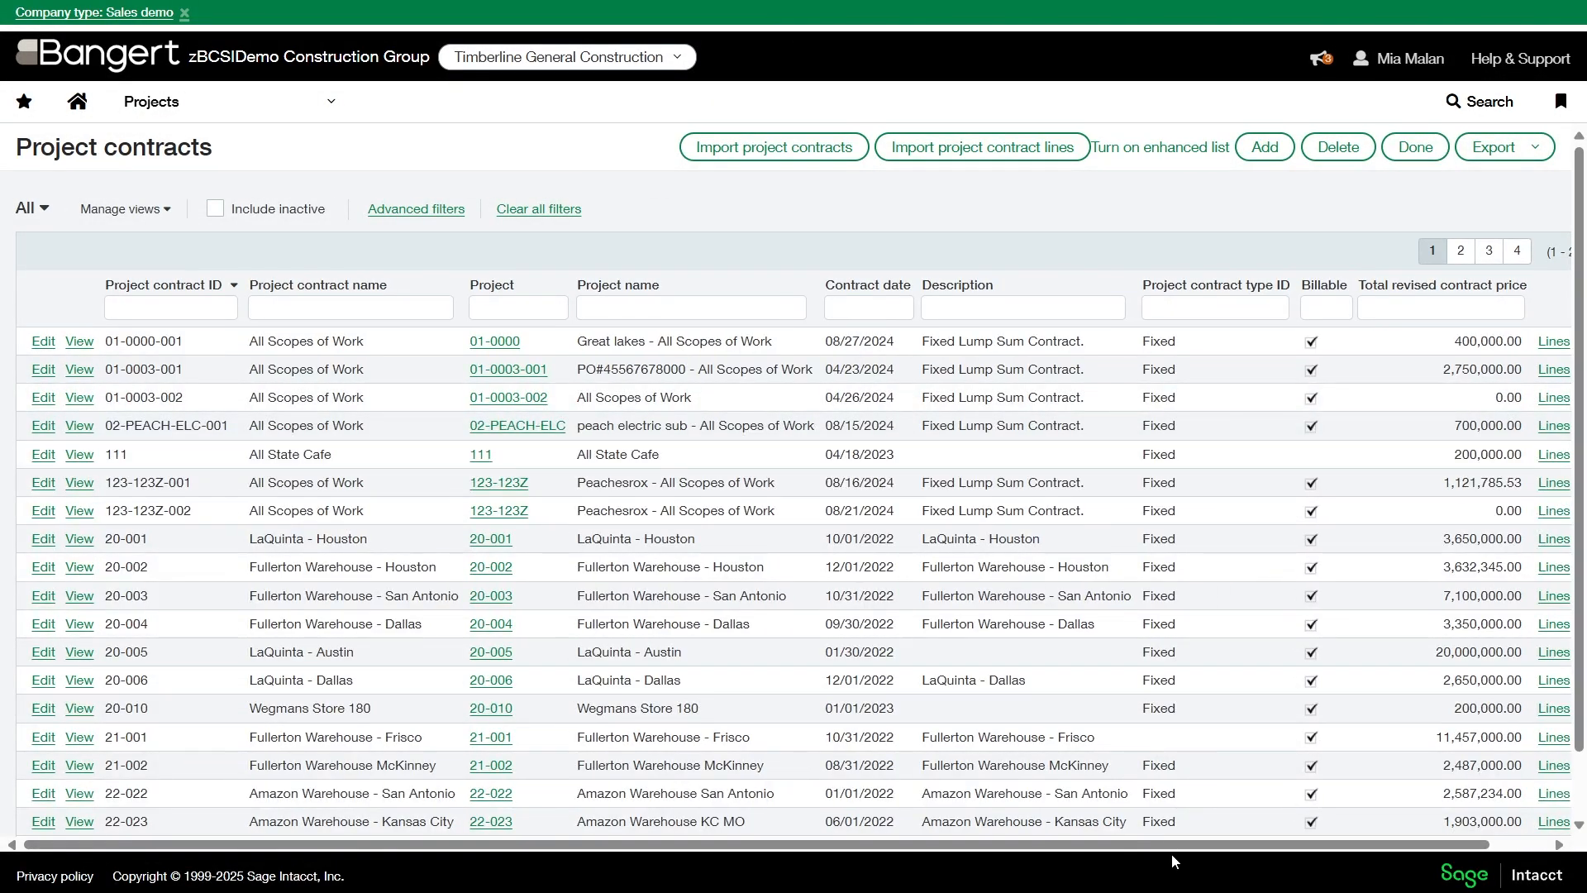
scroll(1172, 852, right, 2)
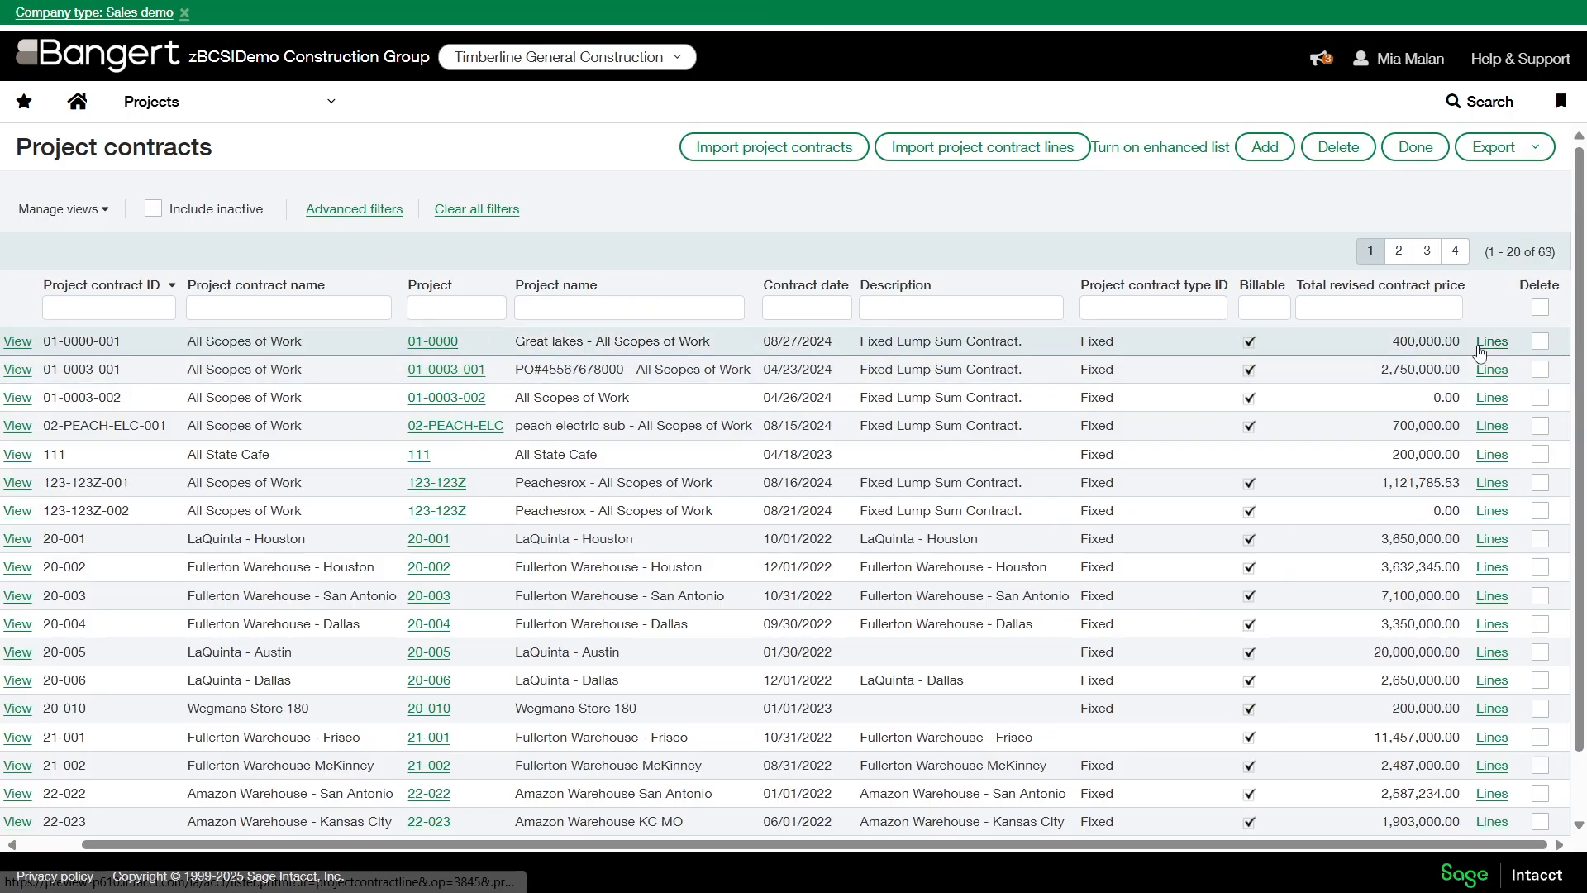
click(1479, 348)
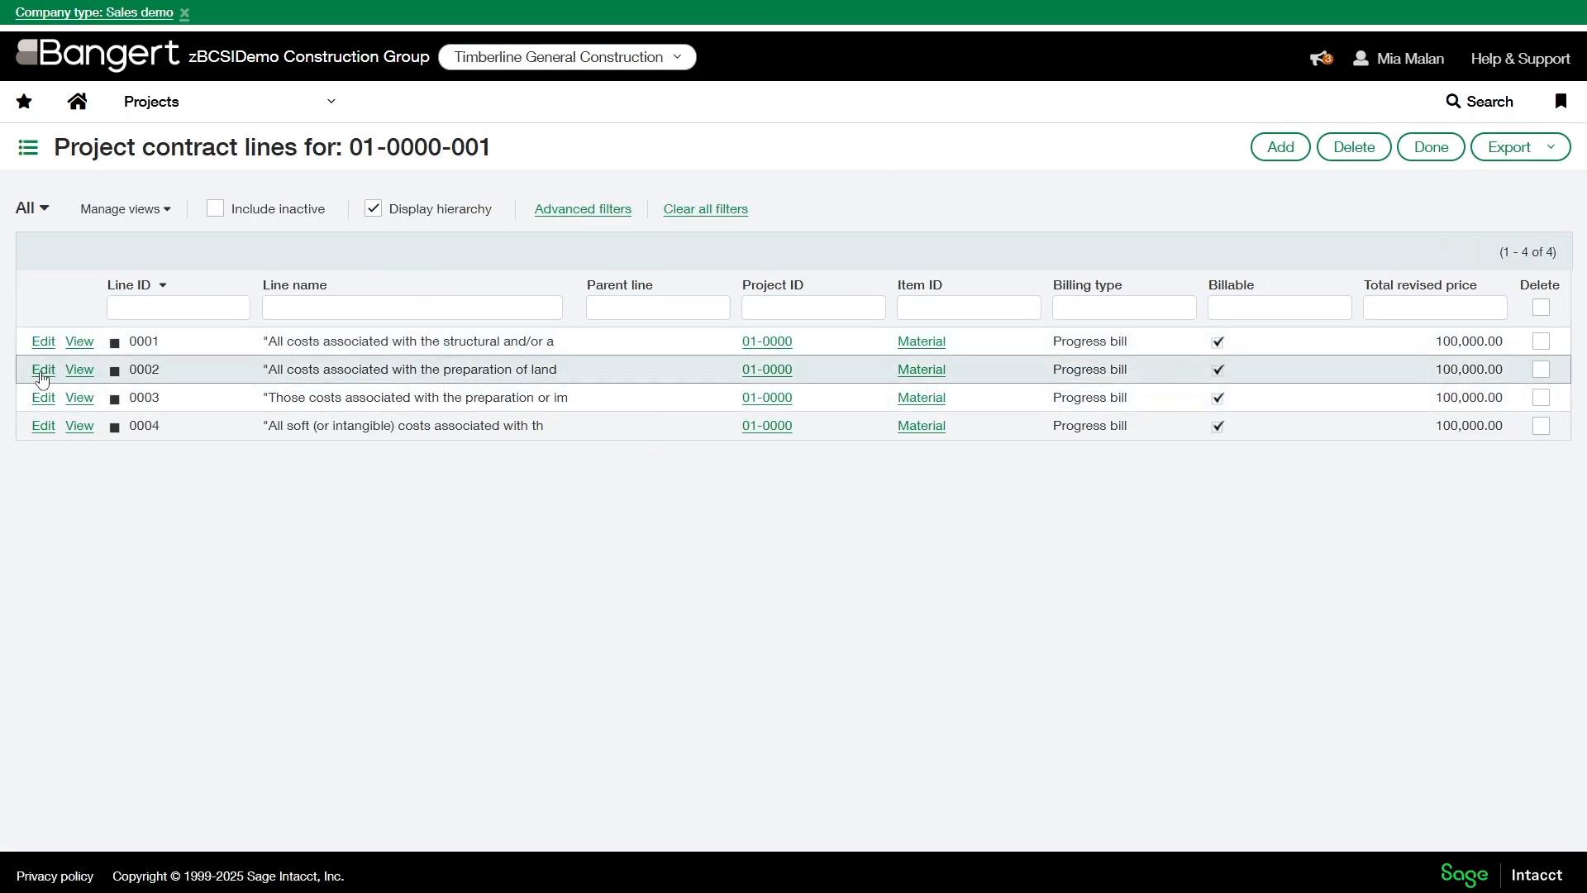
- Open project contract line 0002 for editing and examine its maximum billing options, billing section and price summary
click(43, 371)
scroll(116, 517, down, 5)
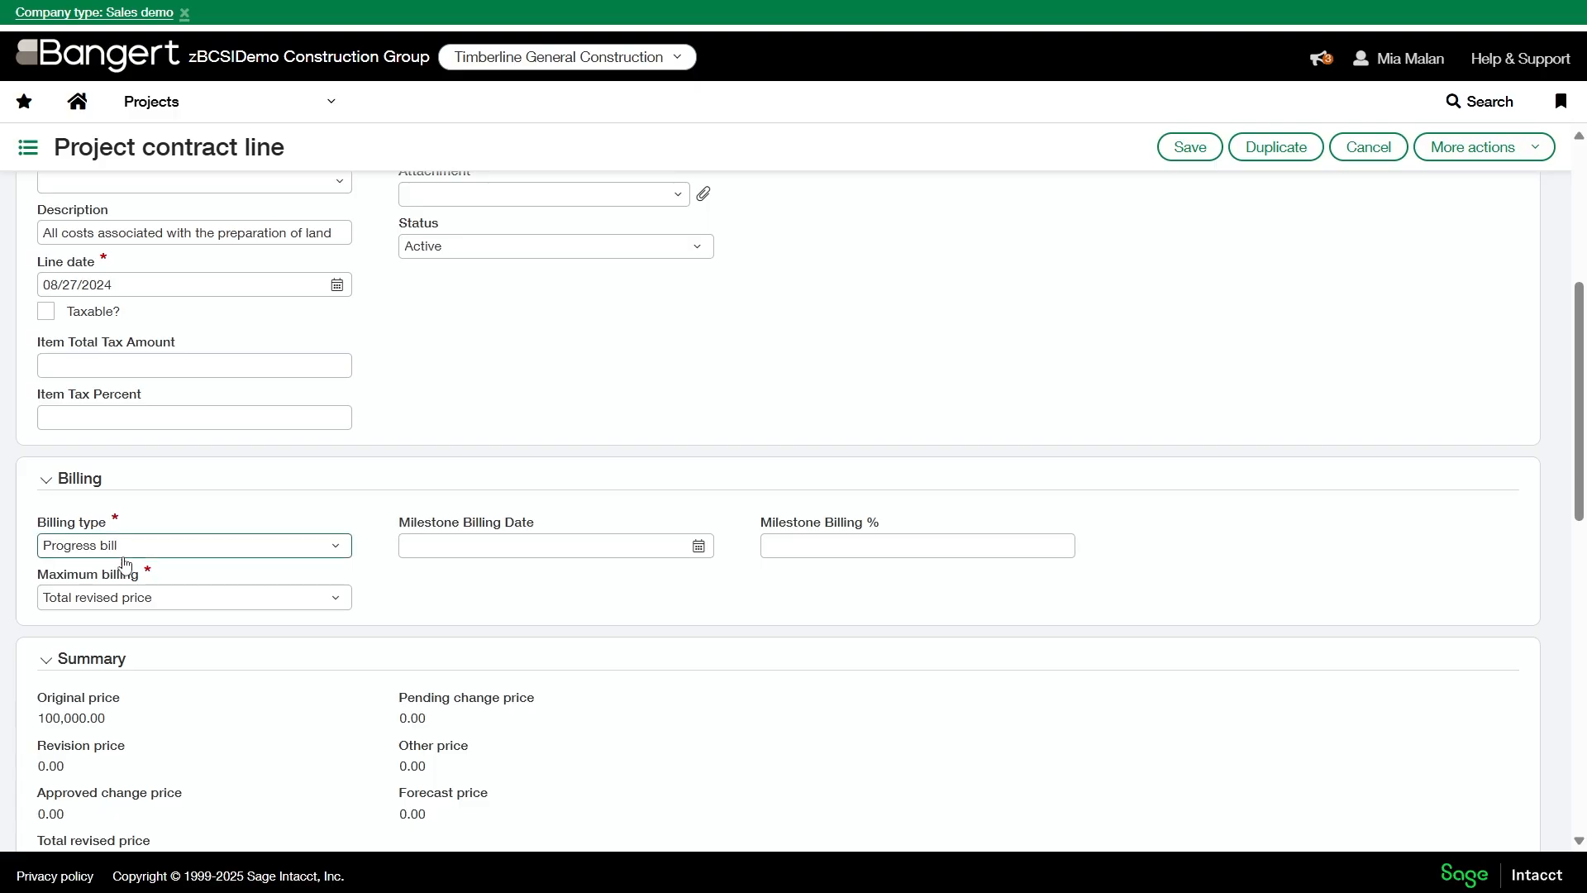
click(136, 598)
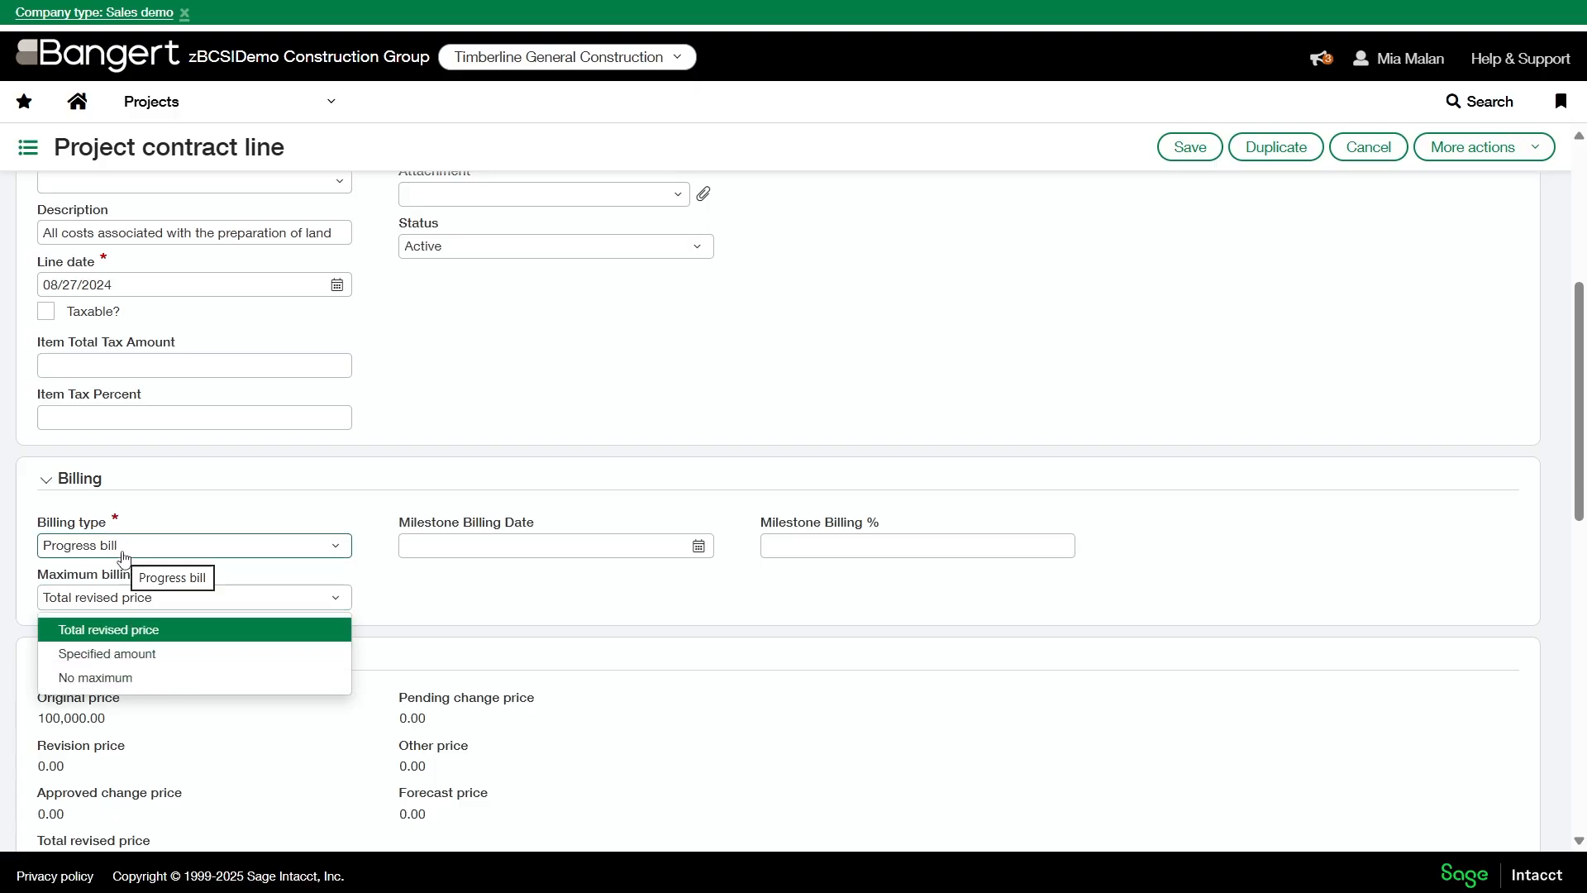
click(738, 626)
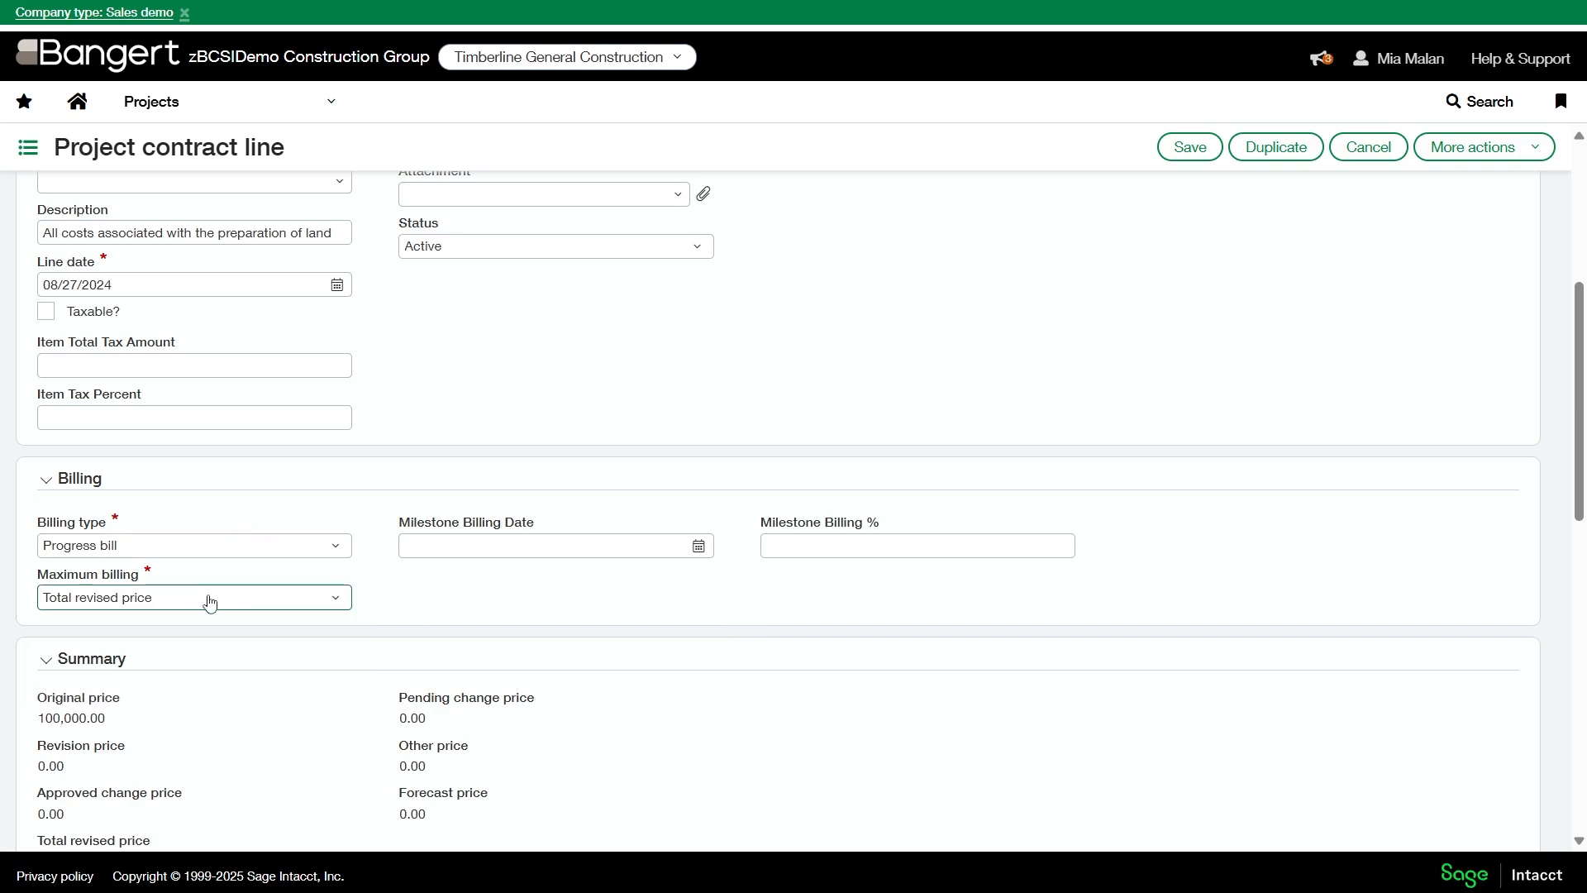
scroll(303, 625, down, 3)
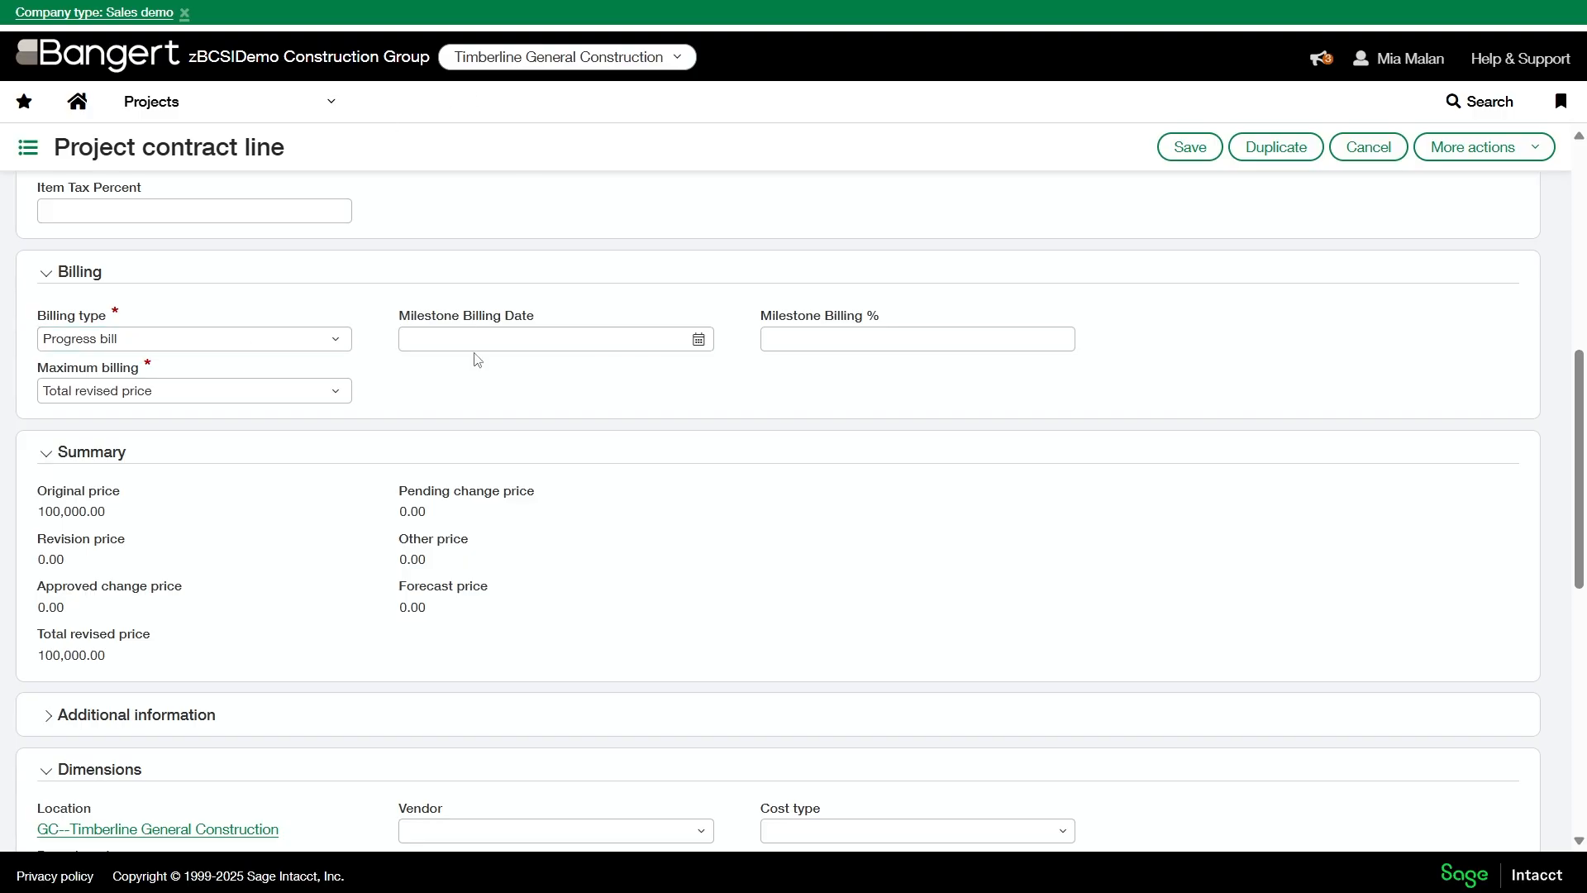
scroll(492, 413, up, 2)
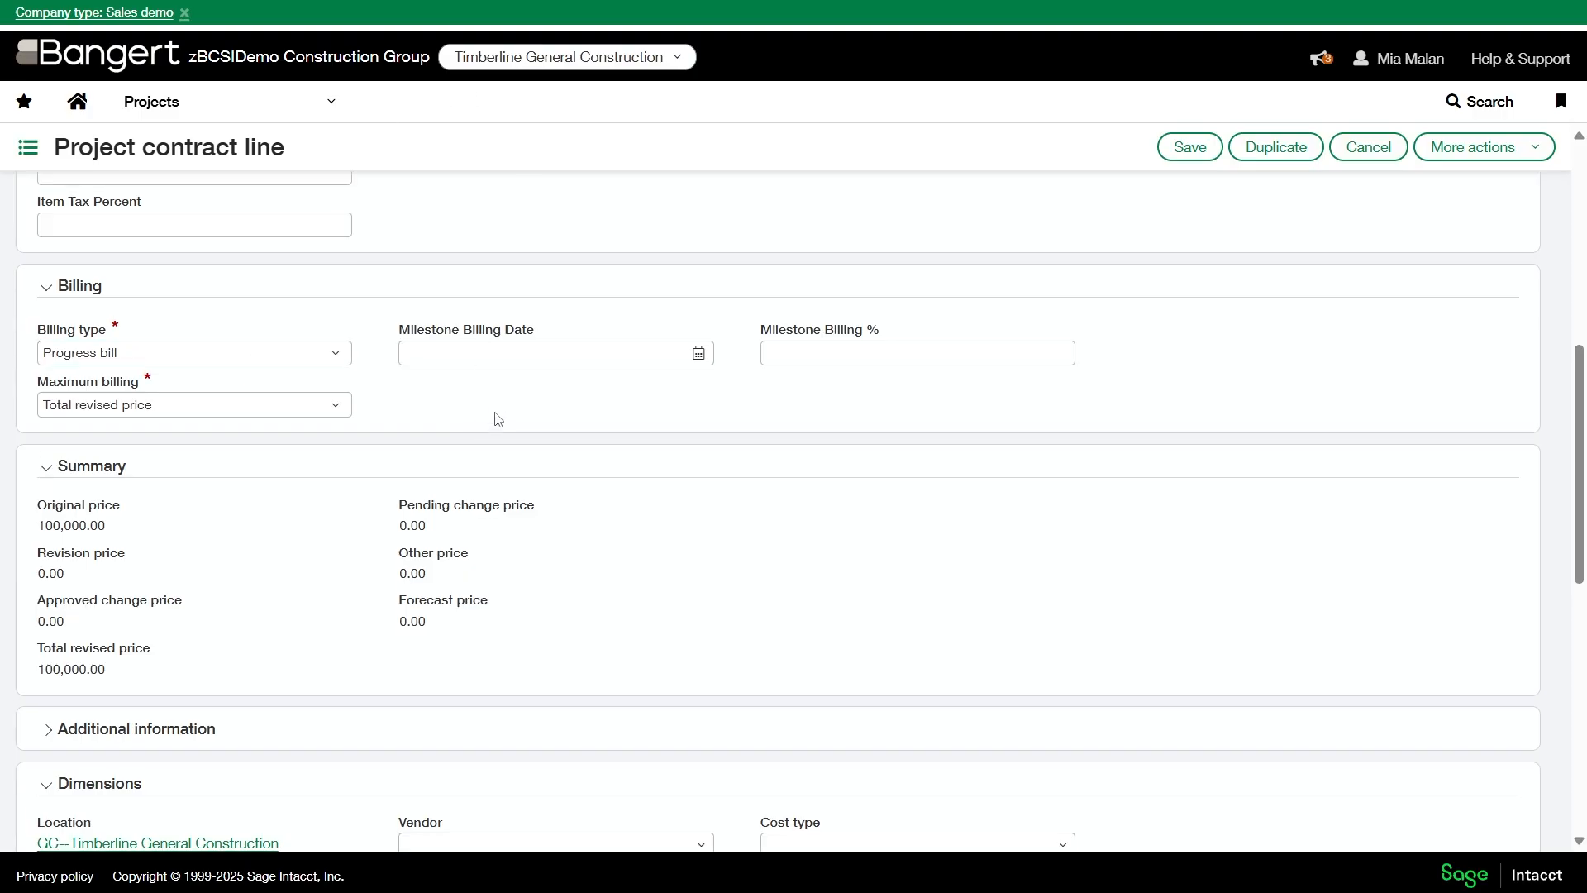
scroll(528, 491, up, 6)
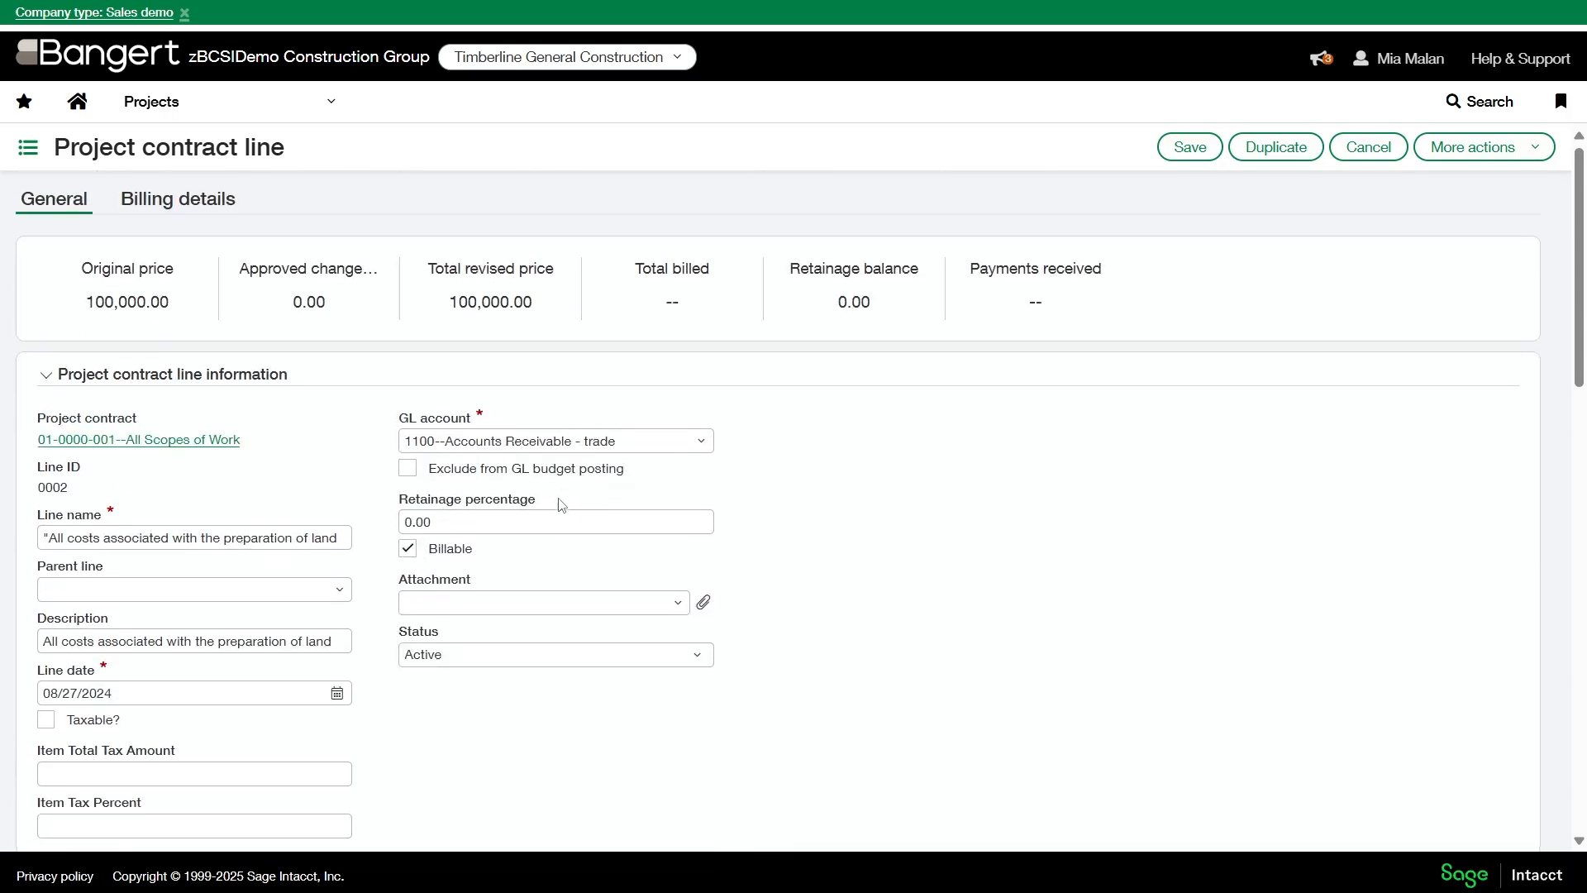
scroll(578, 409, down, 5)
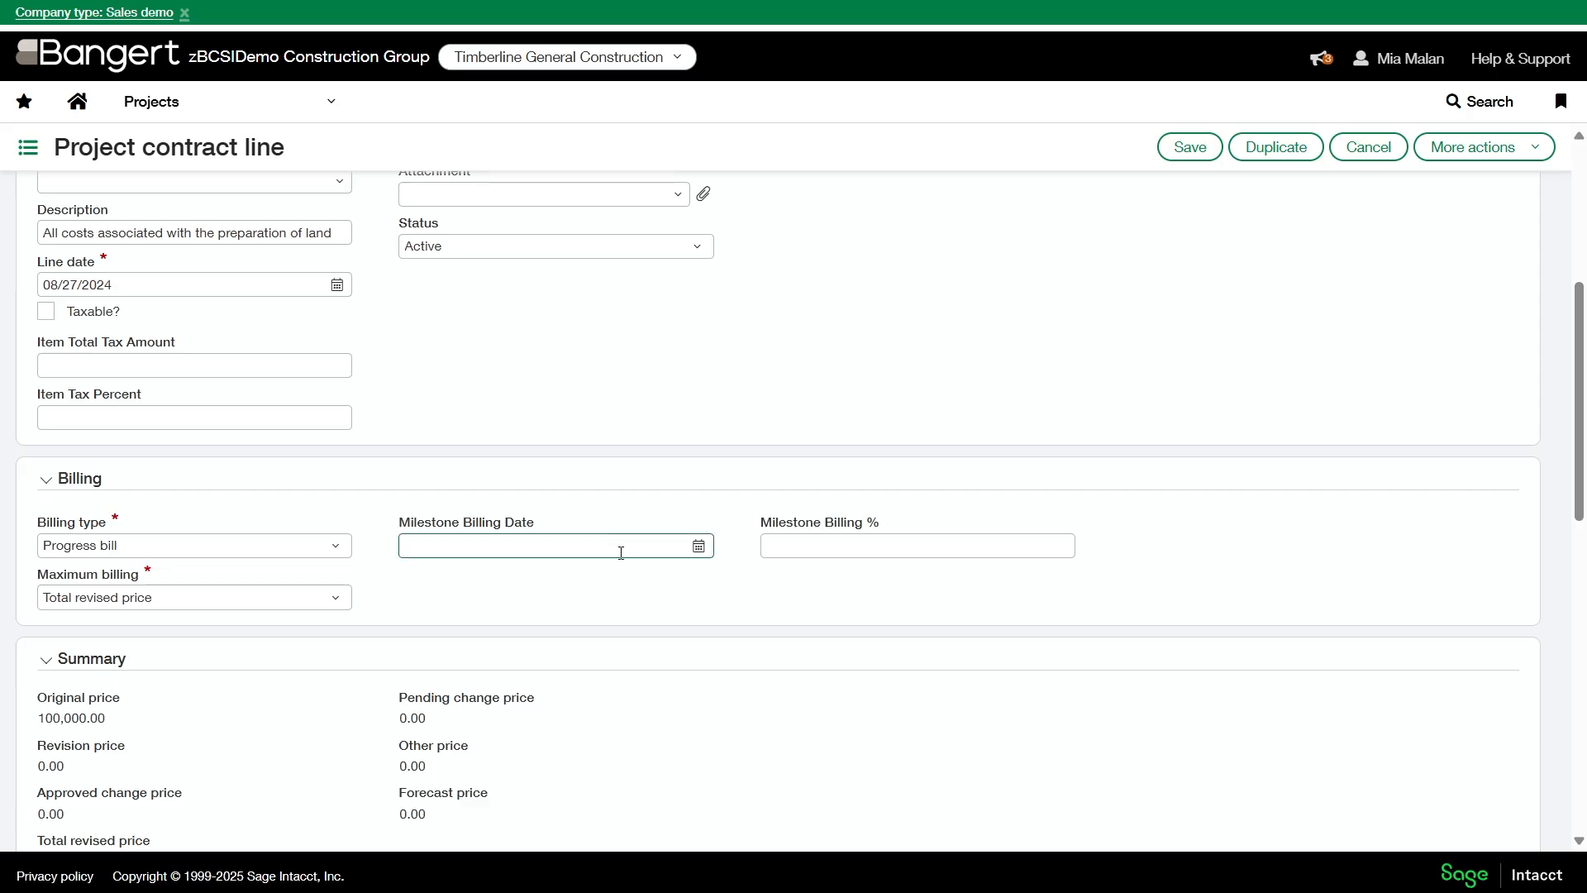
scroll(231, 549, down, 1)
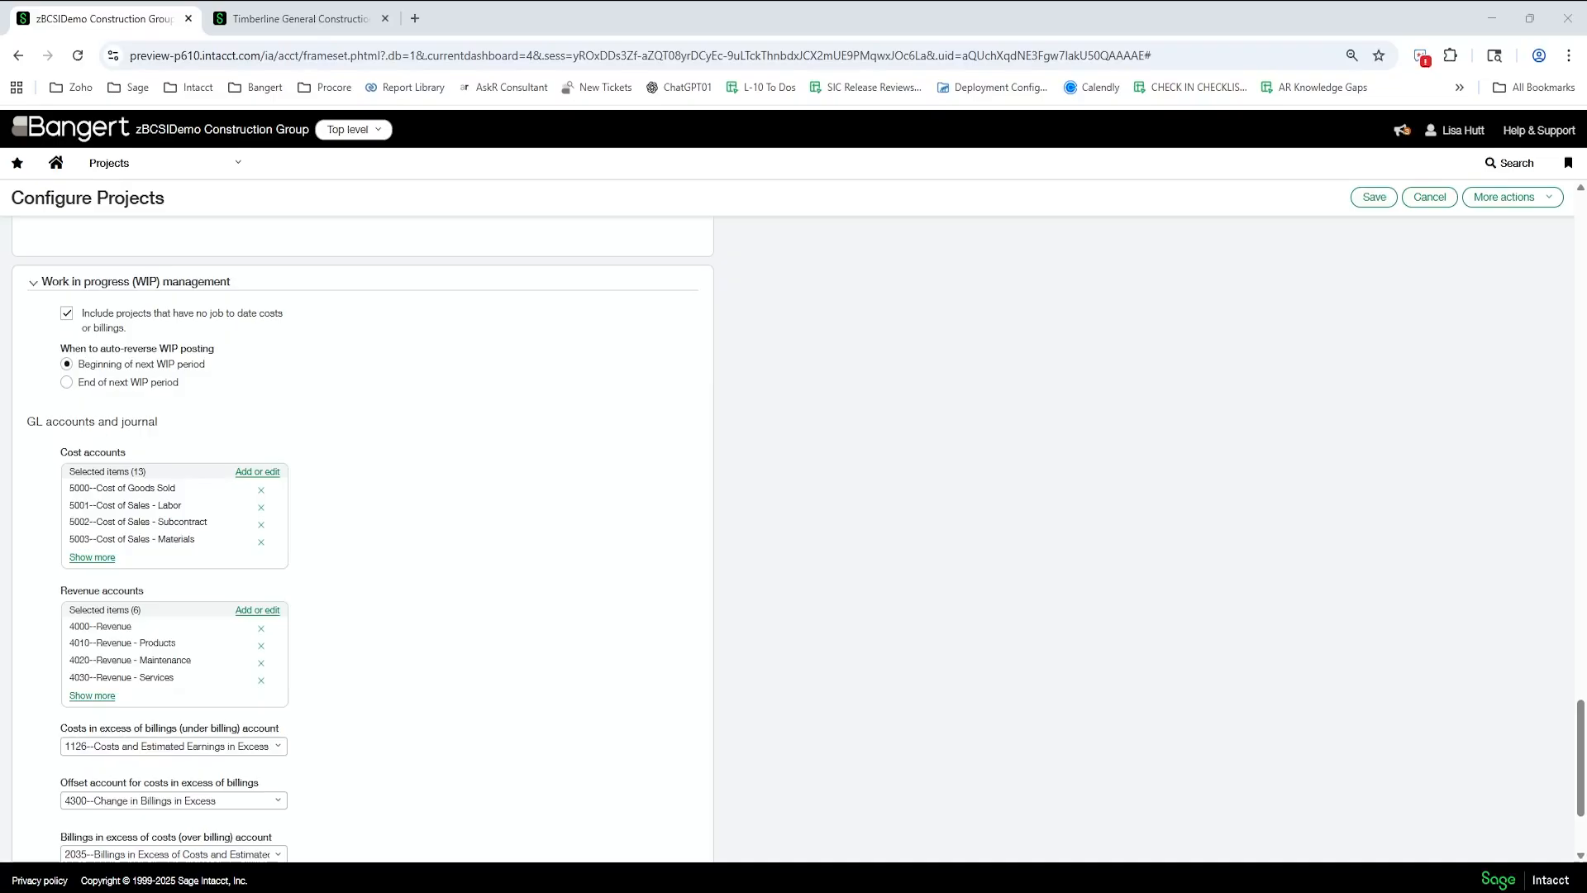
- Switch to the WIP schedule for Month Ended April 2025 and review the additional bulk actions available for its projects
click(153, 165)
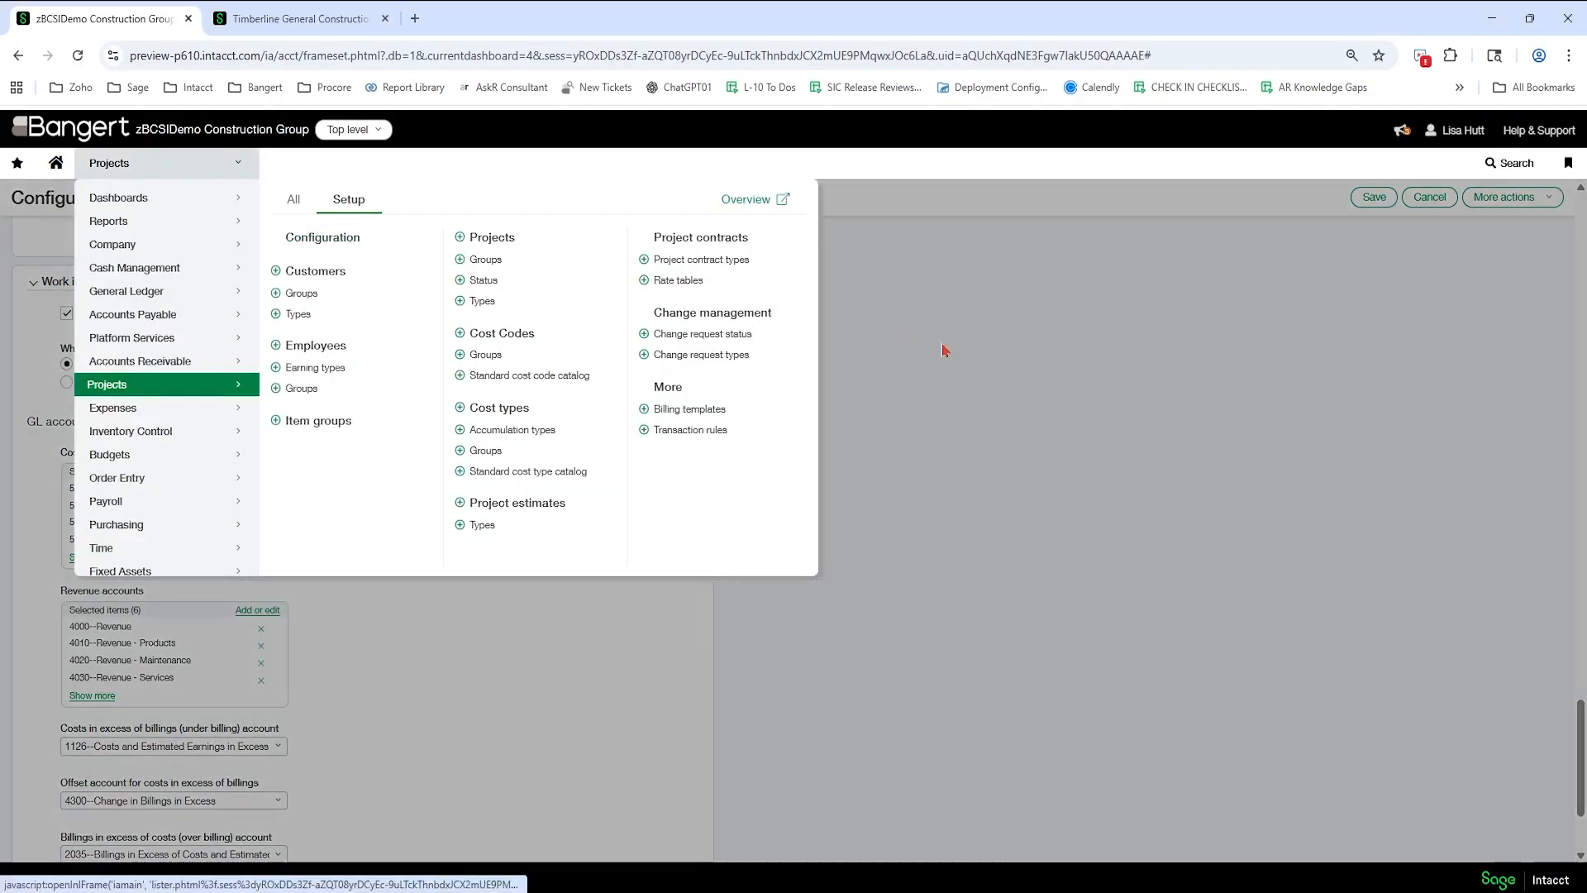
click(1027, 360)
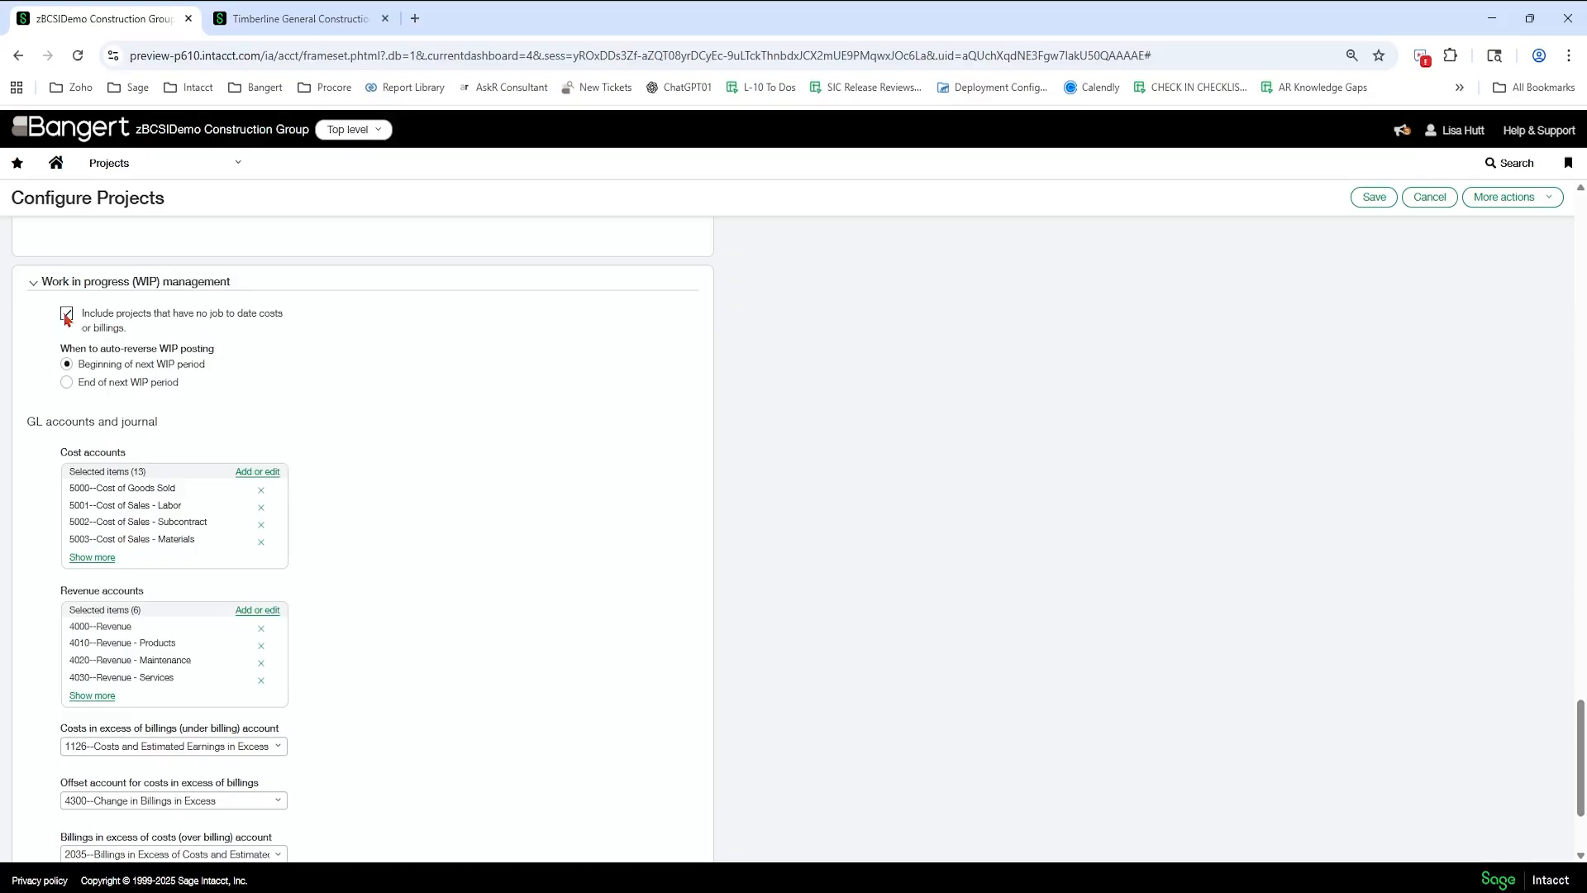
click(261, 18)
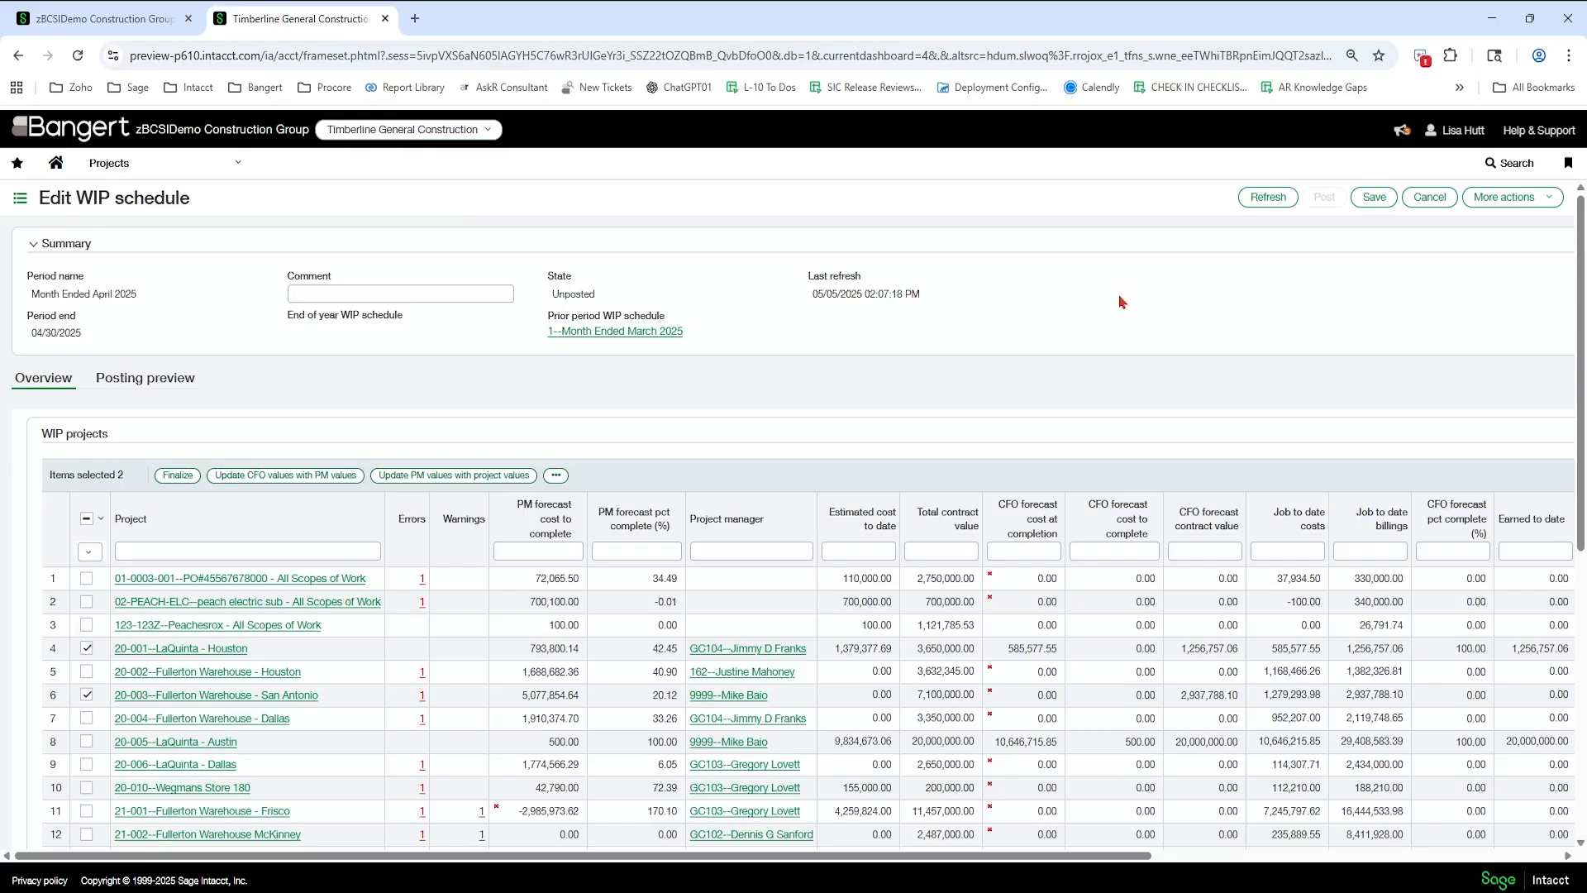
click(142, 169)
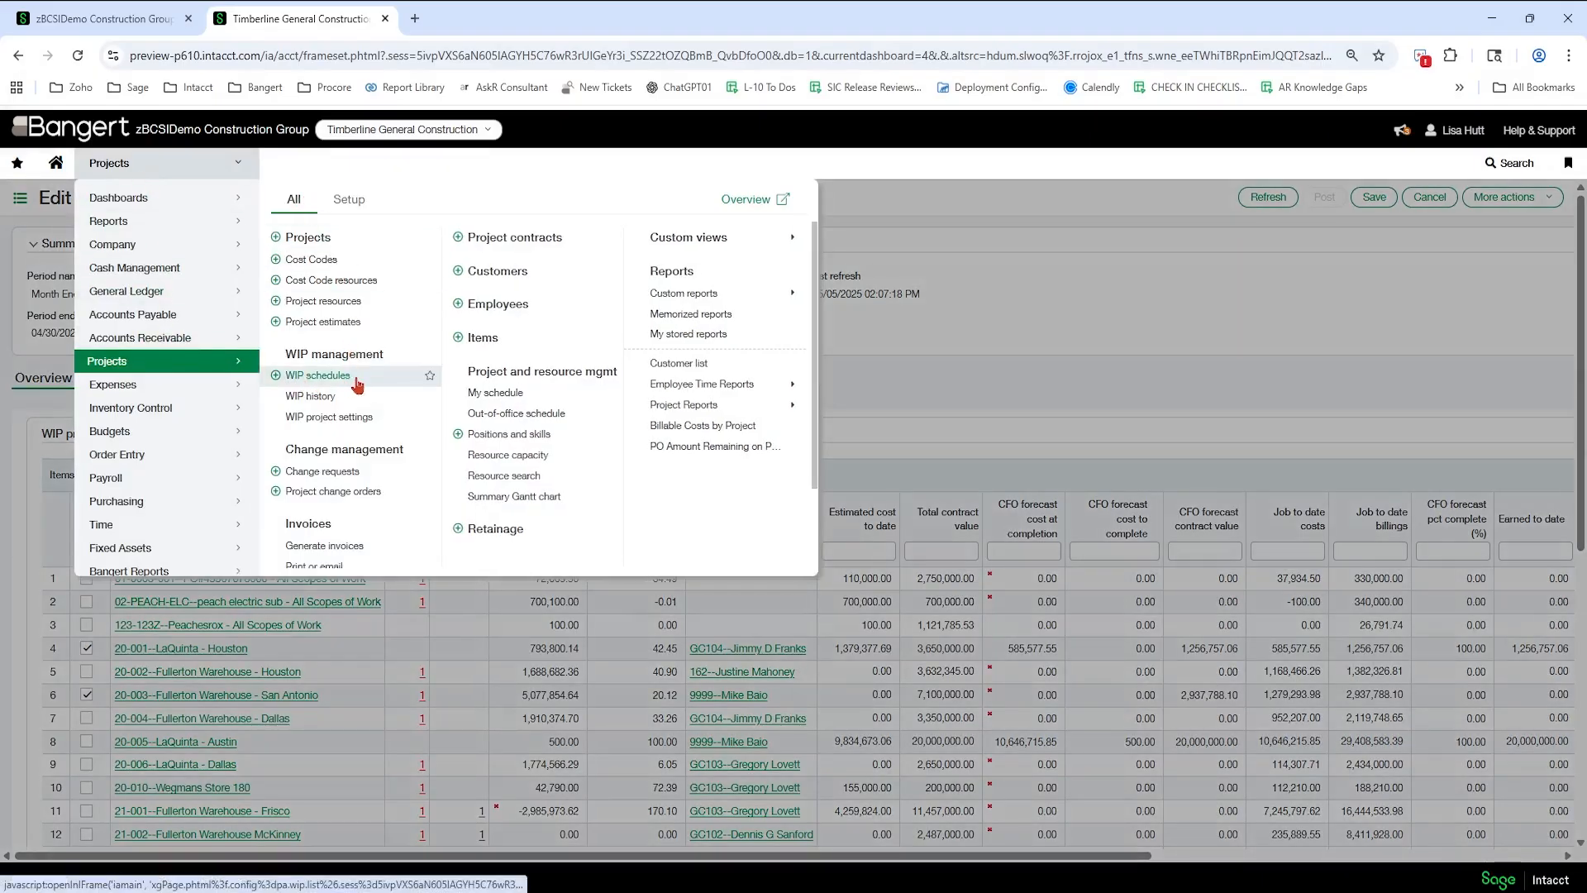
click(1078, 350)
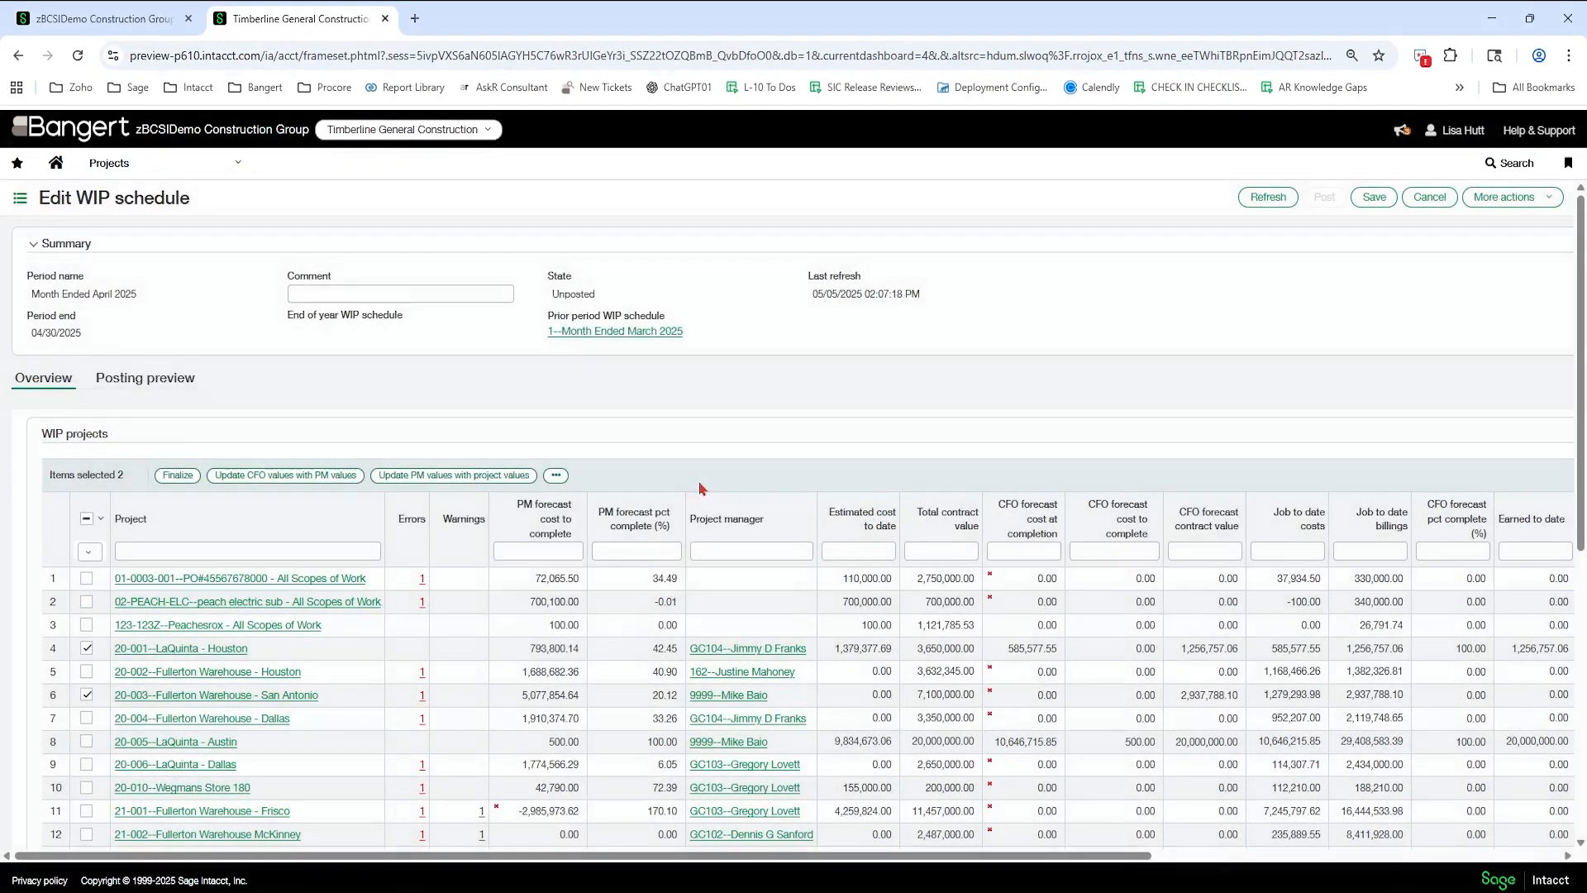
click(556, 475)
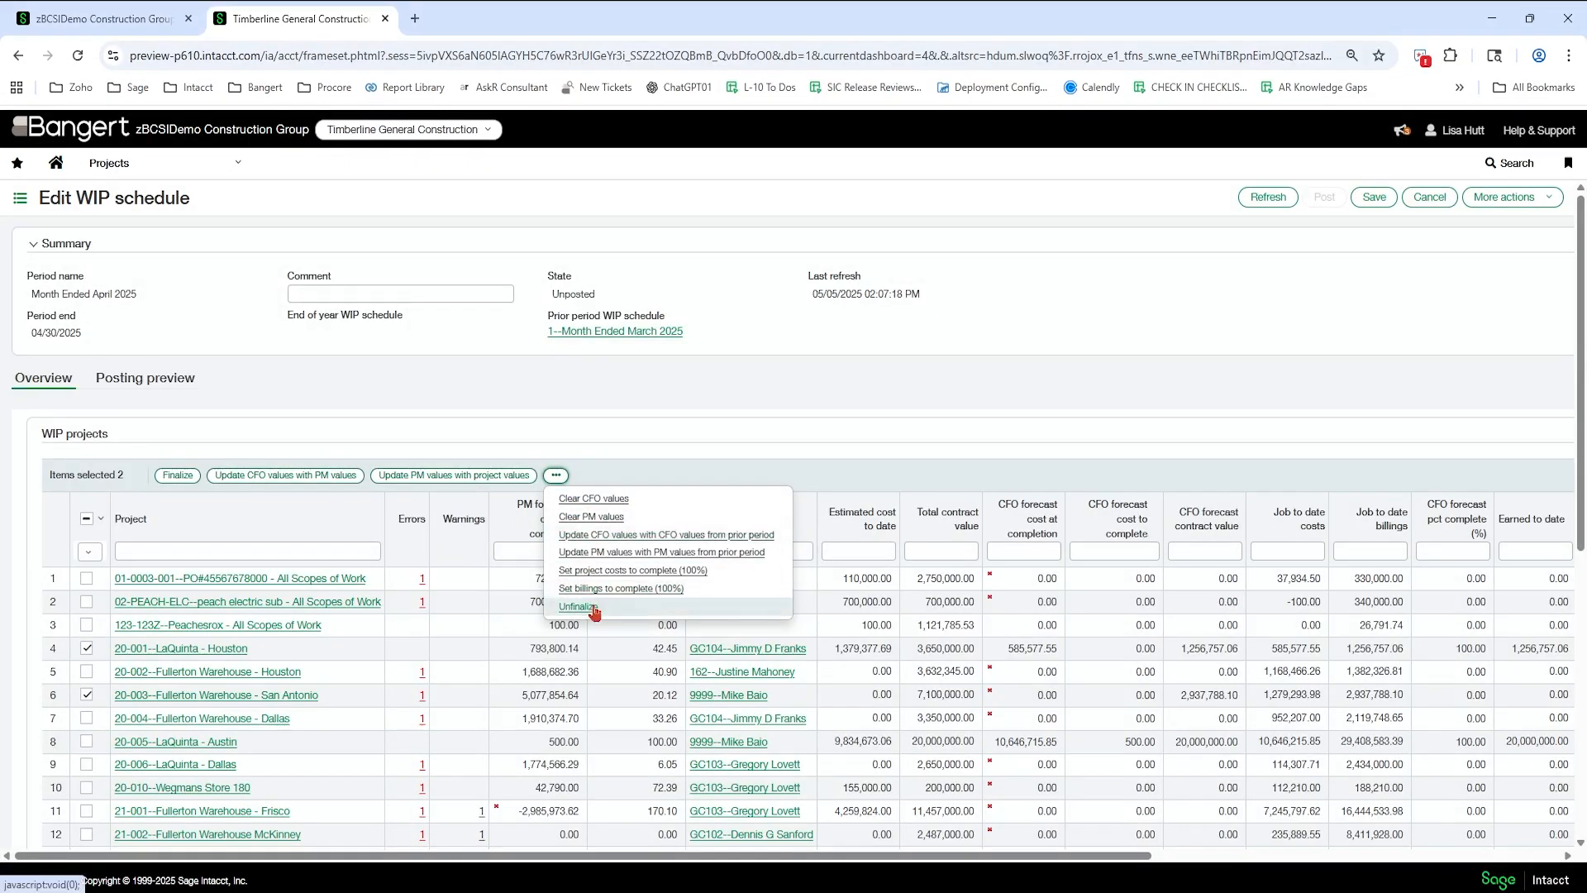
click(728, 555)
- Select only project 21-002--Fullerton Warehouse McKinney in the WIP schedule and set its project costs to complete (100%)
scroll(729, 559, down, 3)
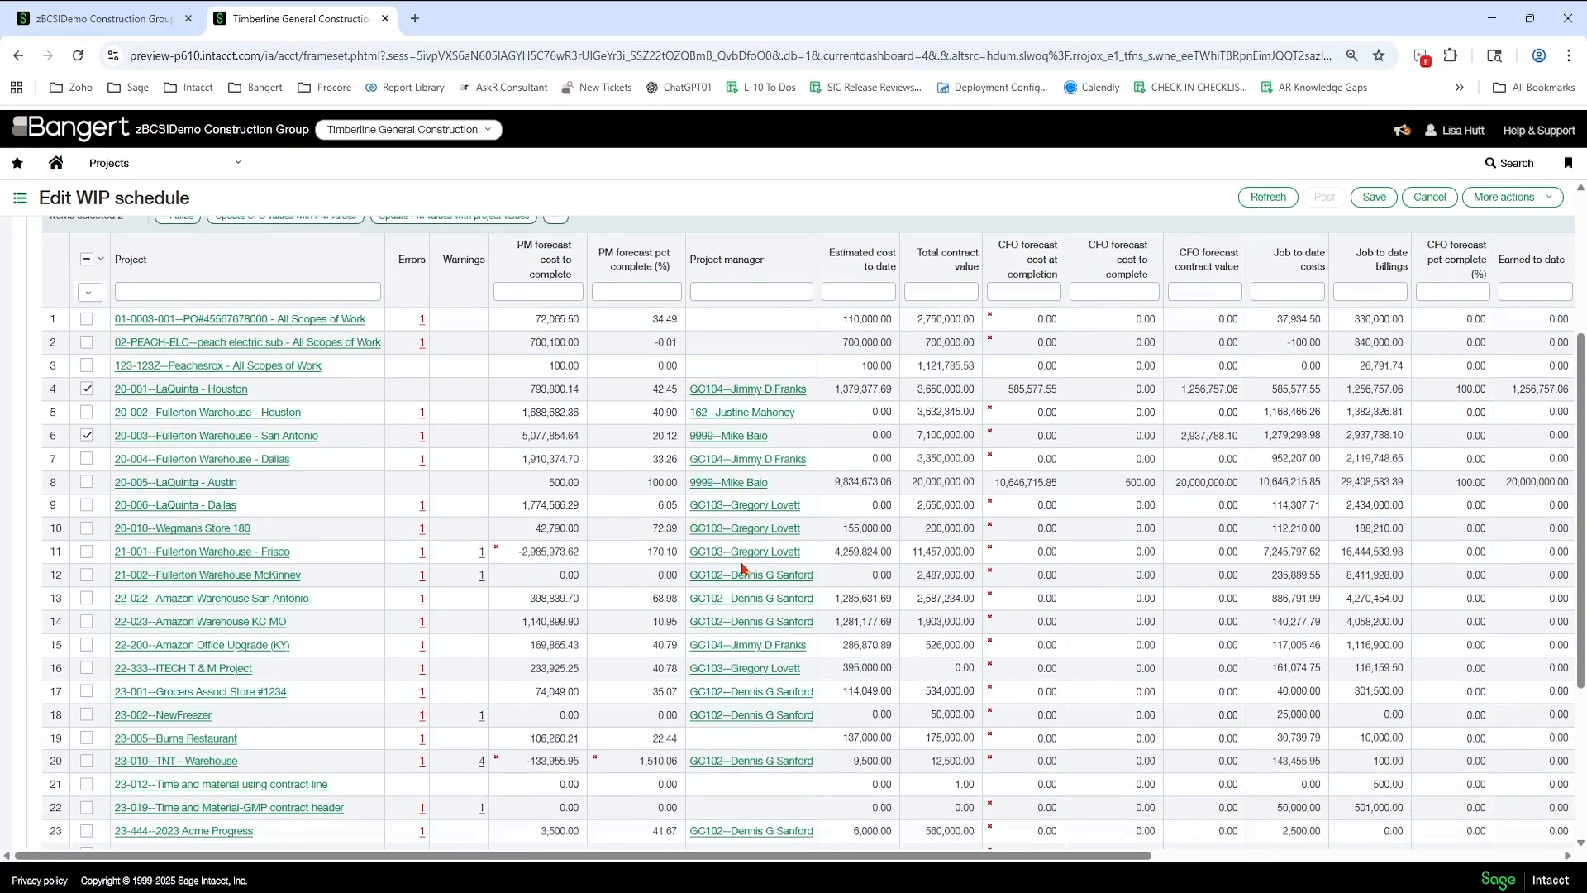
click(86, 574)
click(86, 389)
click(86, 435)
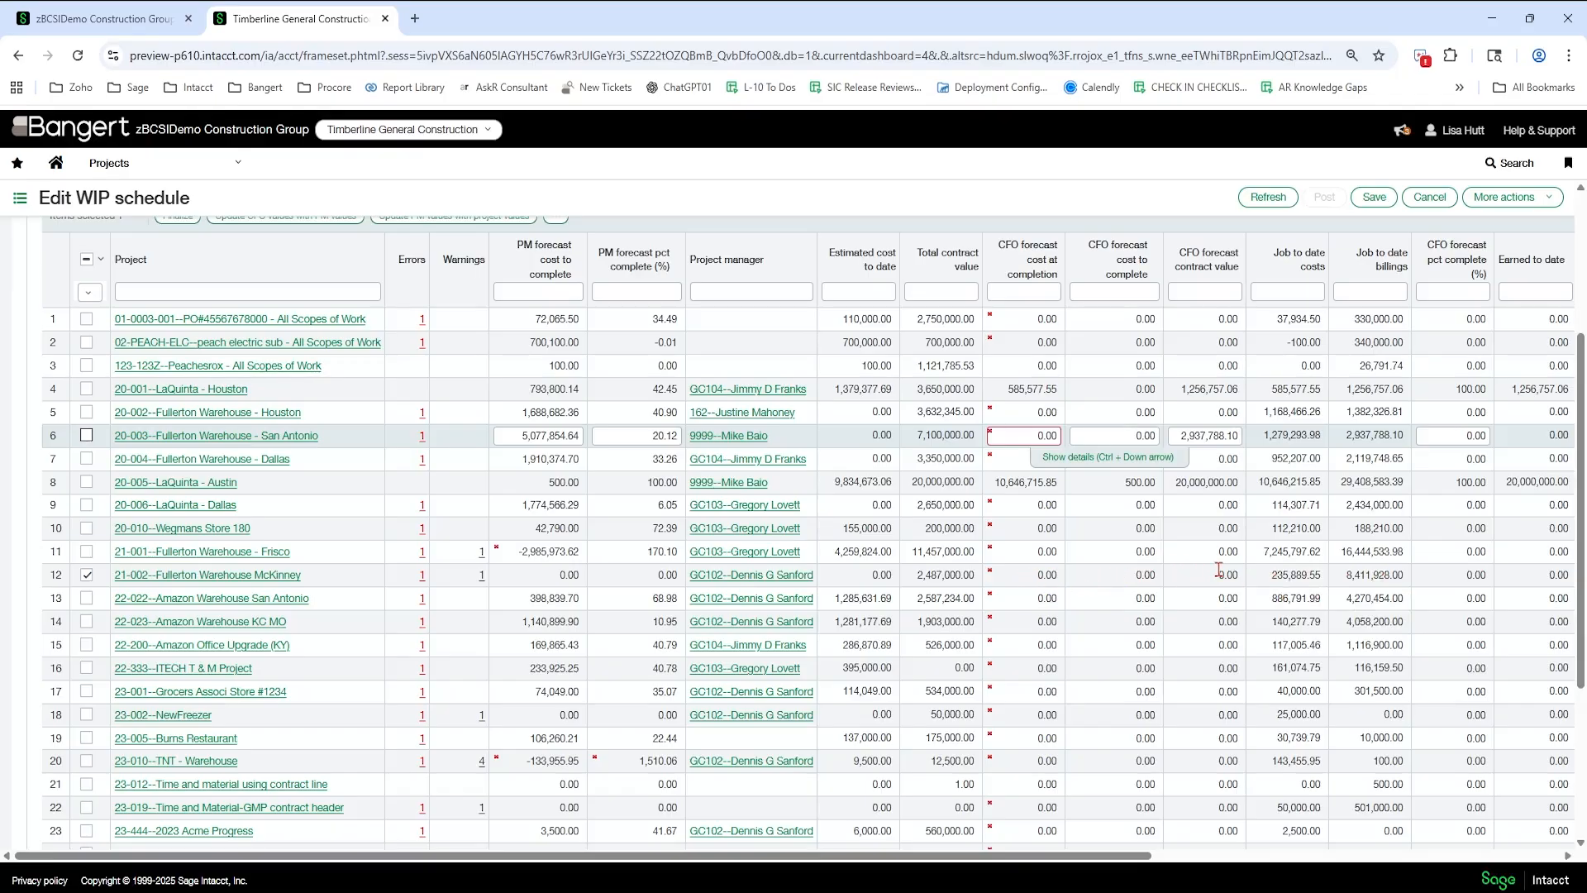
scroll(483, 357, up, 2)
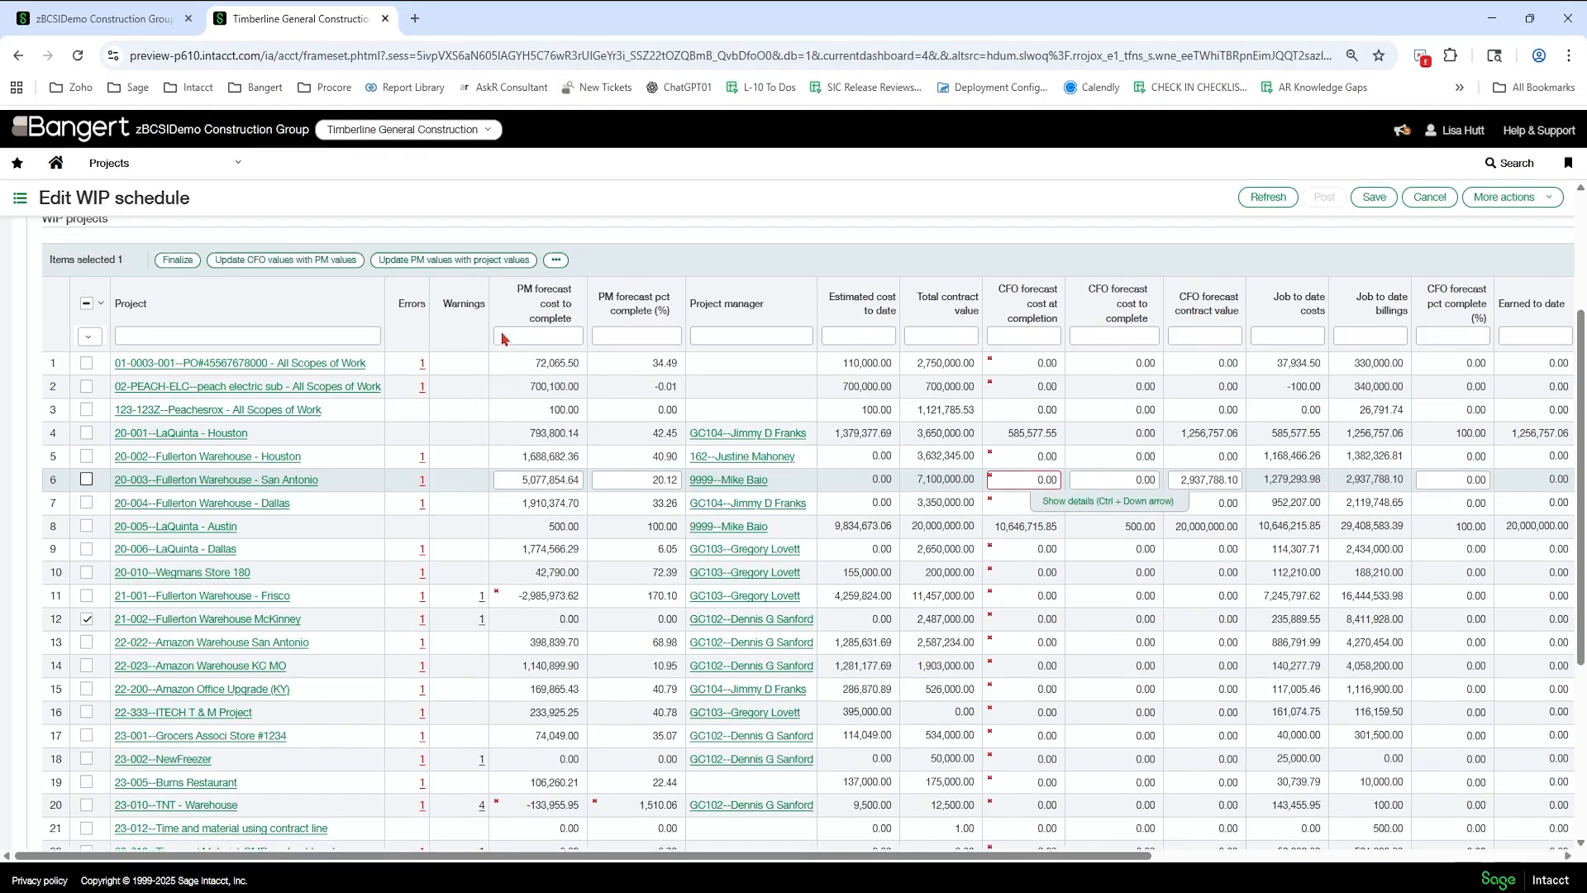
click(556, 302)
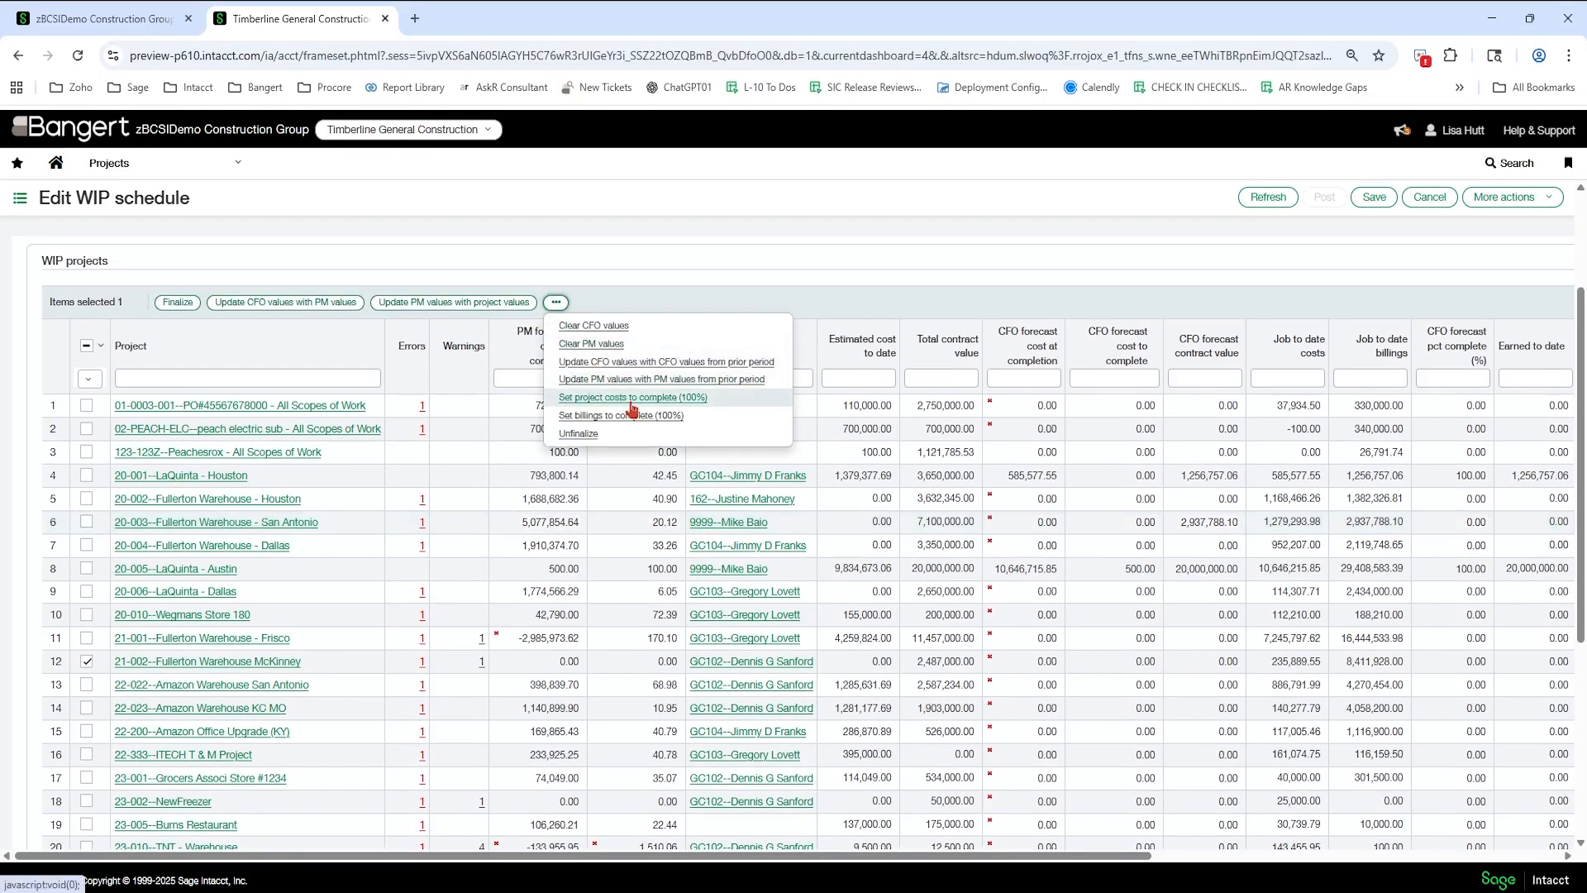
click(630, 407)
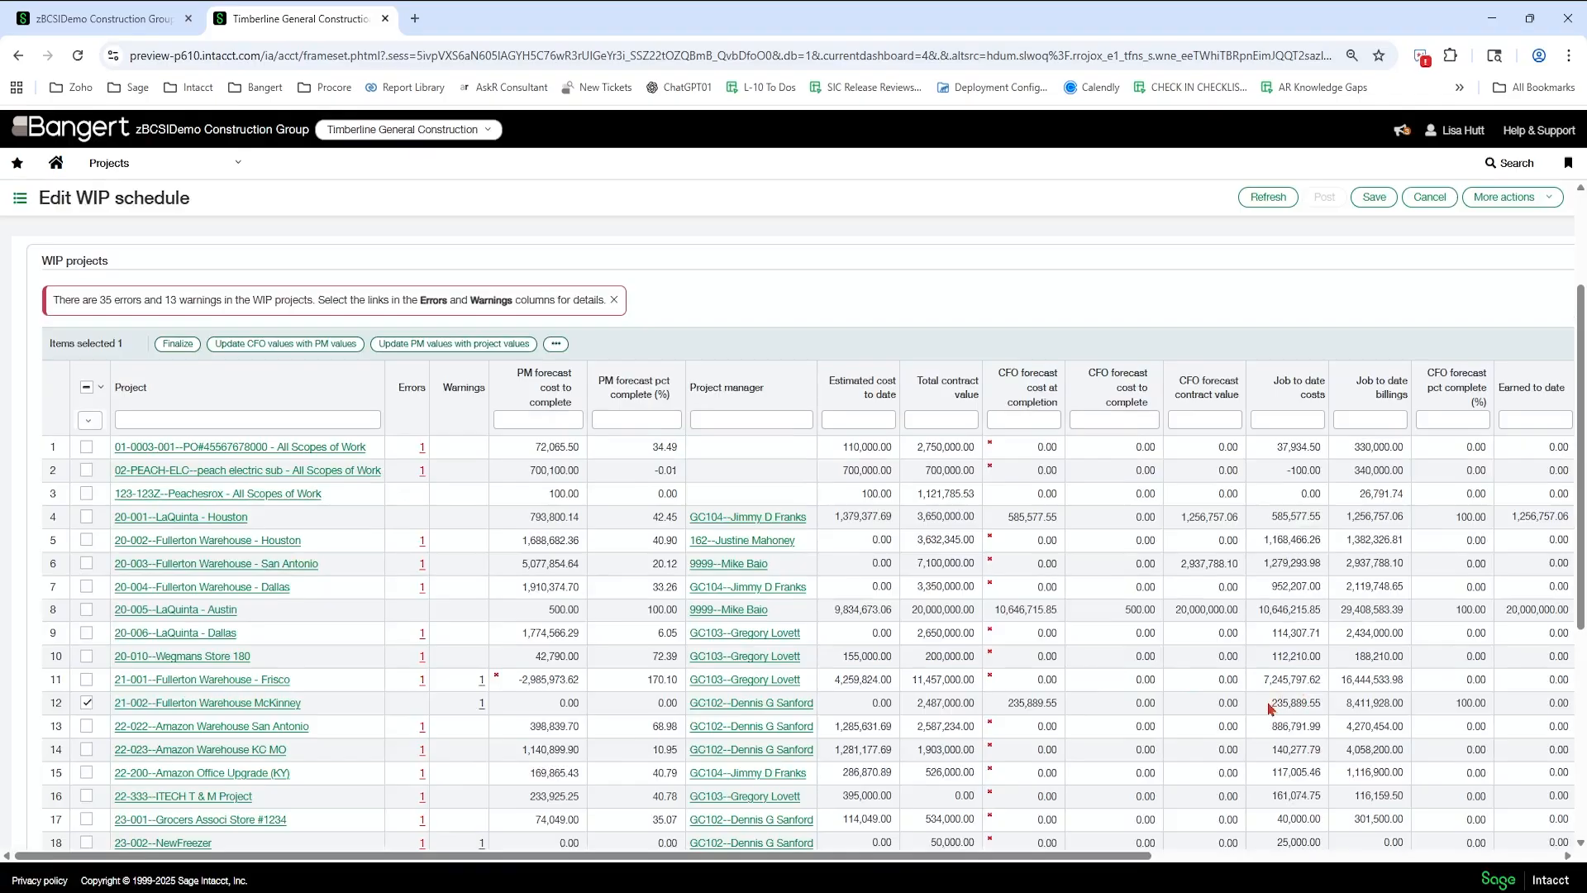
- Check the McKinney project's CFO forecast cost against its job to date costs, and set its billings to complete (100%)
drag(1270, 707, 1320, 704)
click(1024, 701)
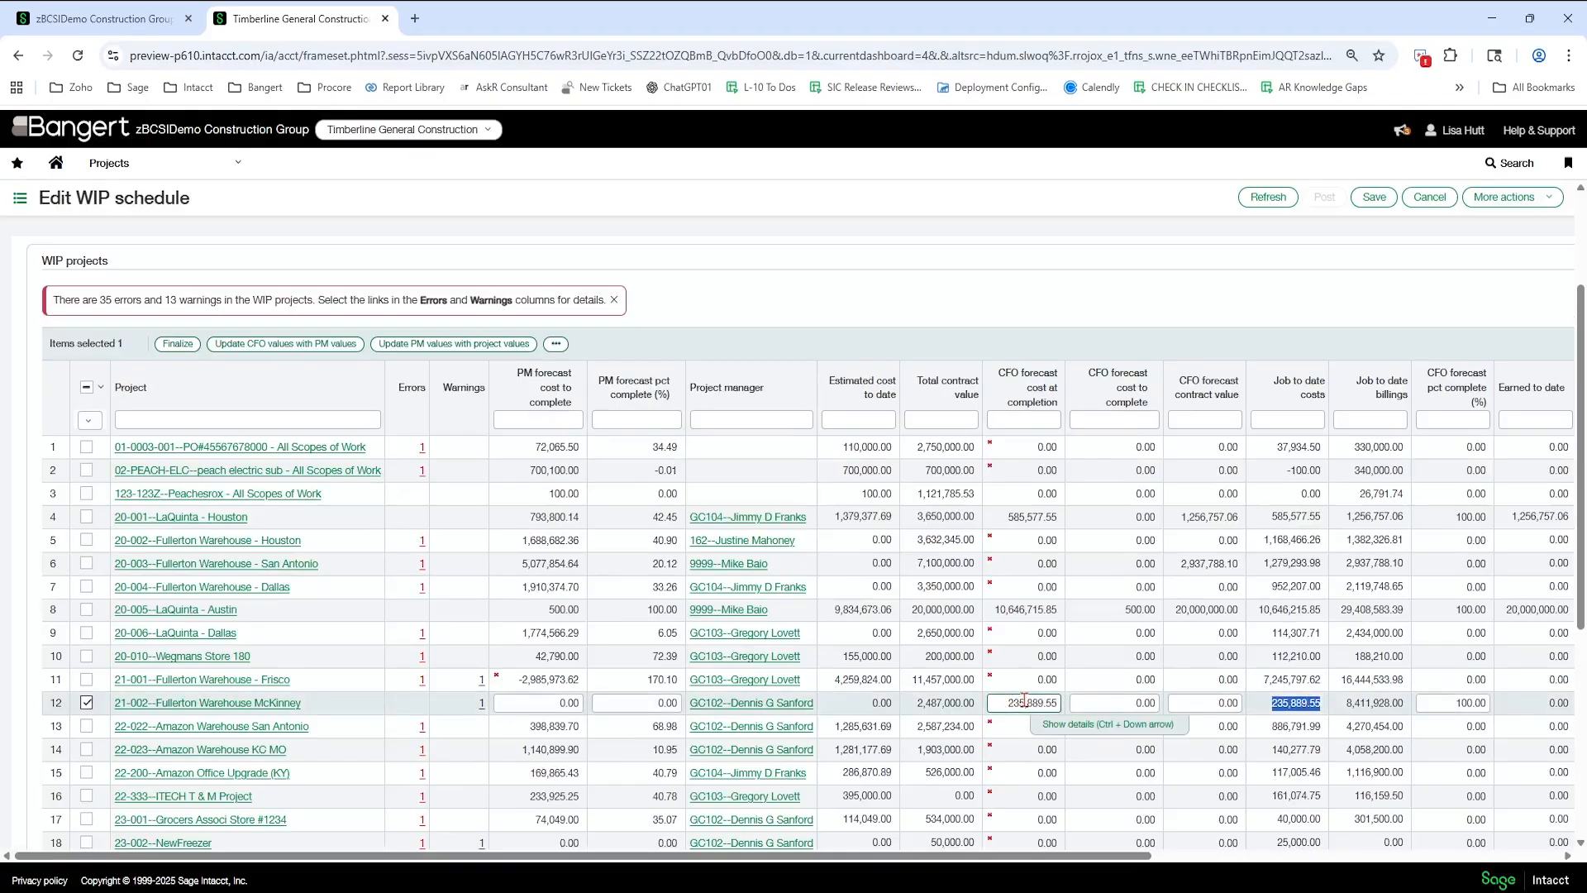
click(1077, 703)
click(554, 344)
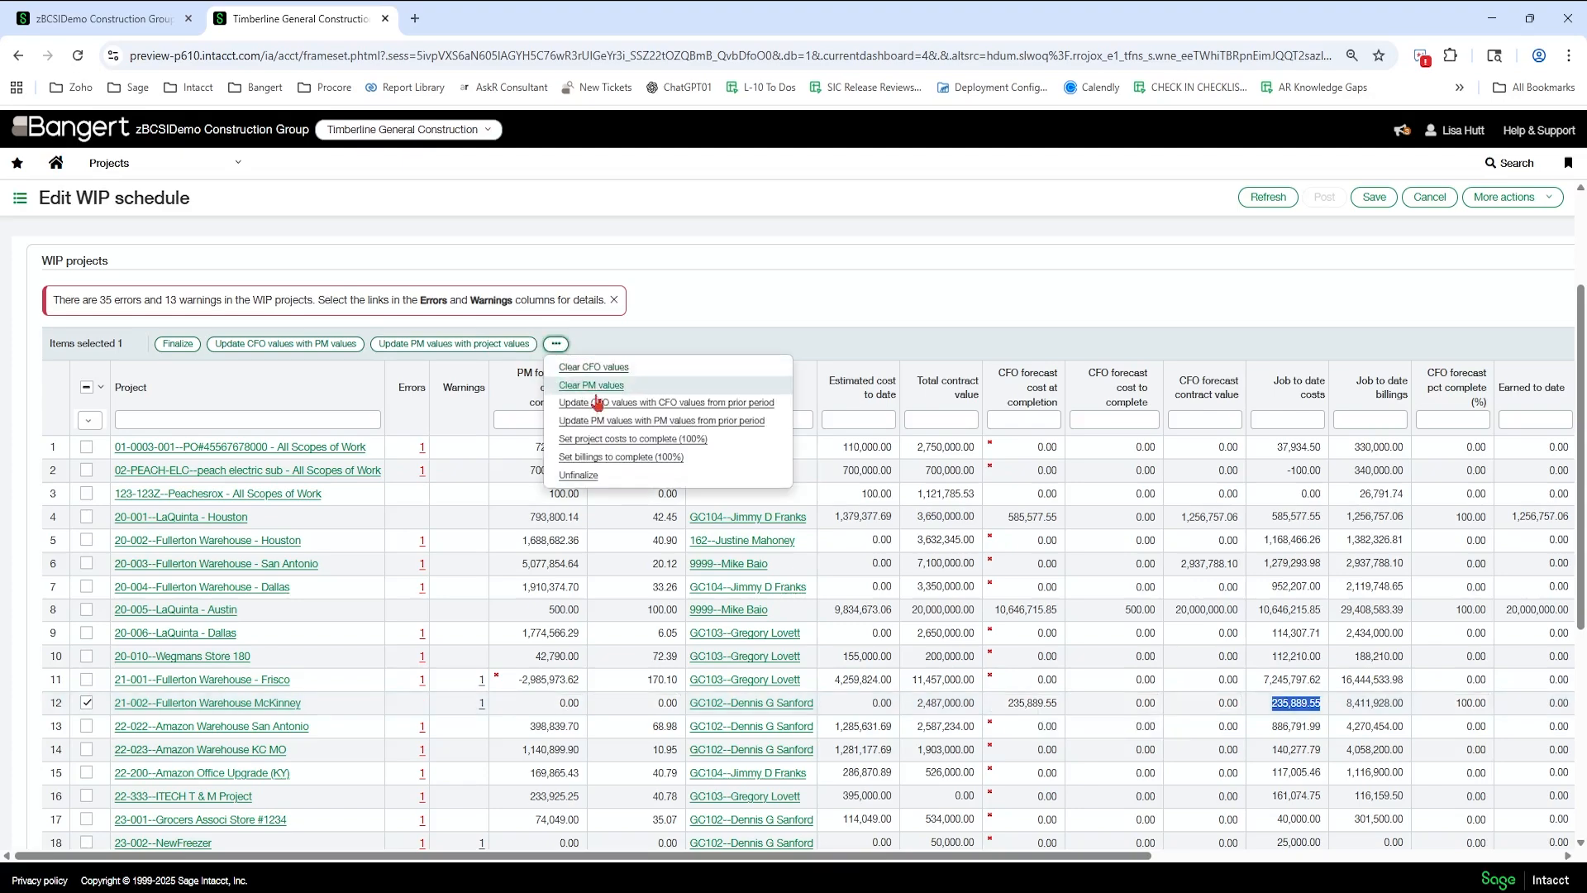
click(670, 463)
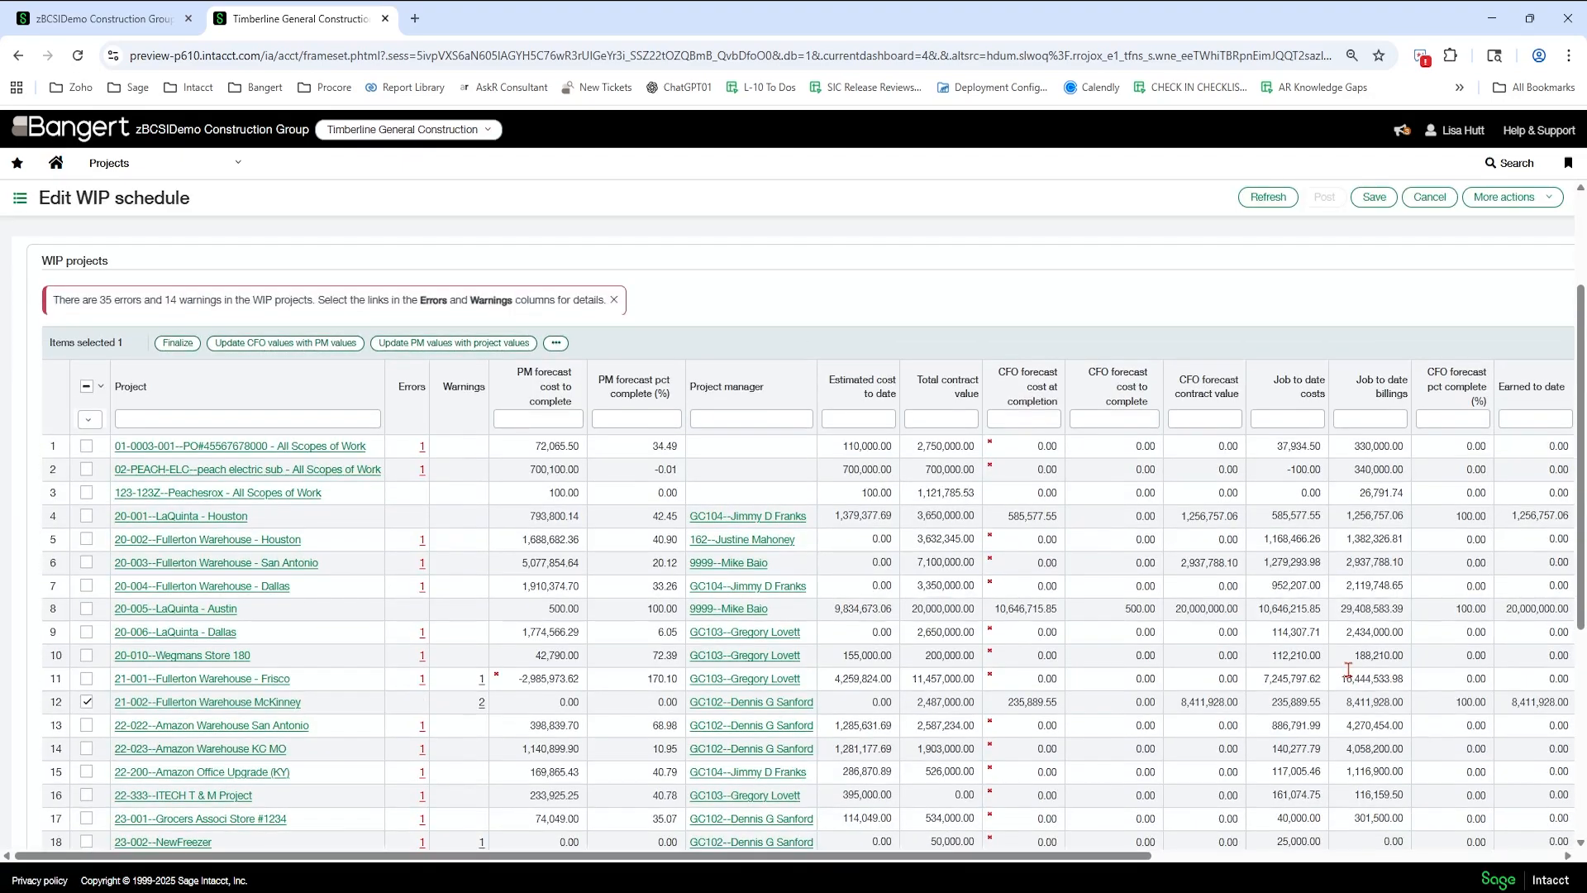
- Examine the McKinney project's CFO forecast contract value, earned to date and over/under billing columns
scroll(1349, 669, down, 1)
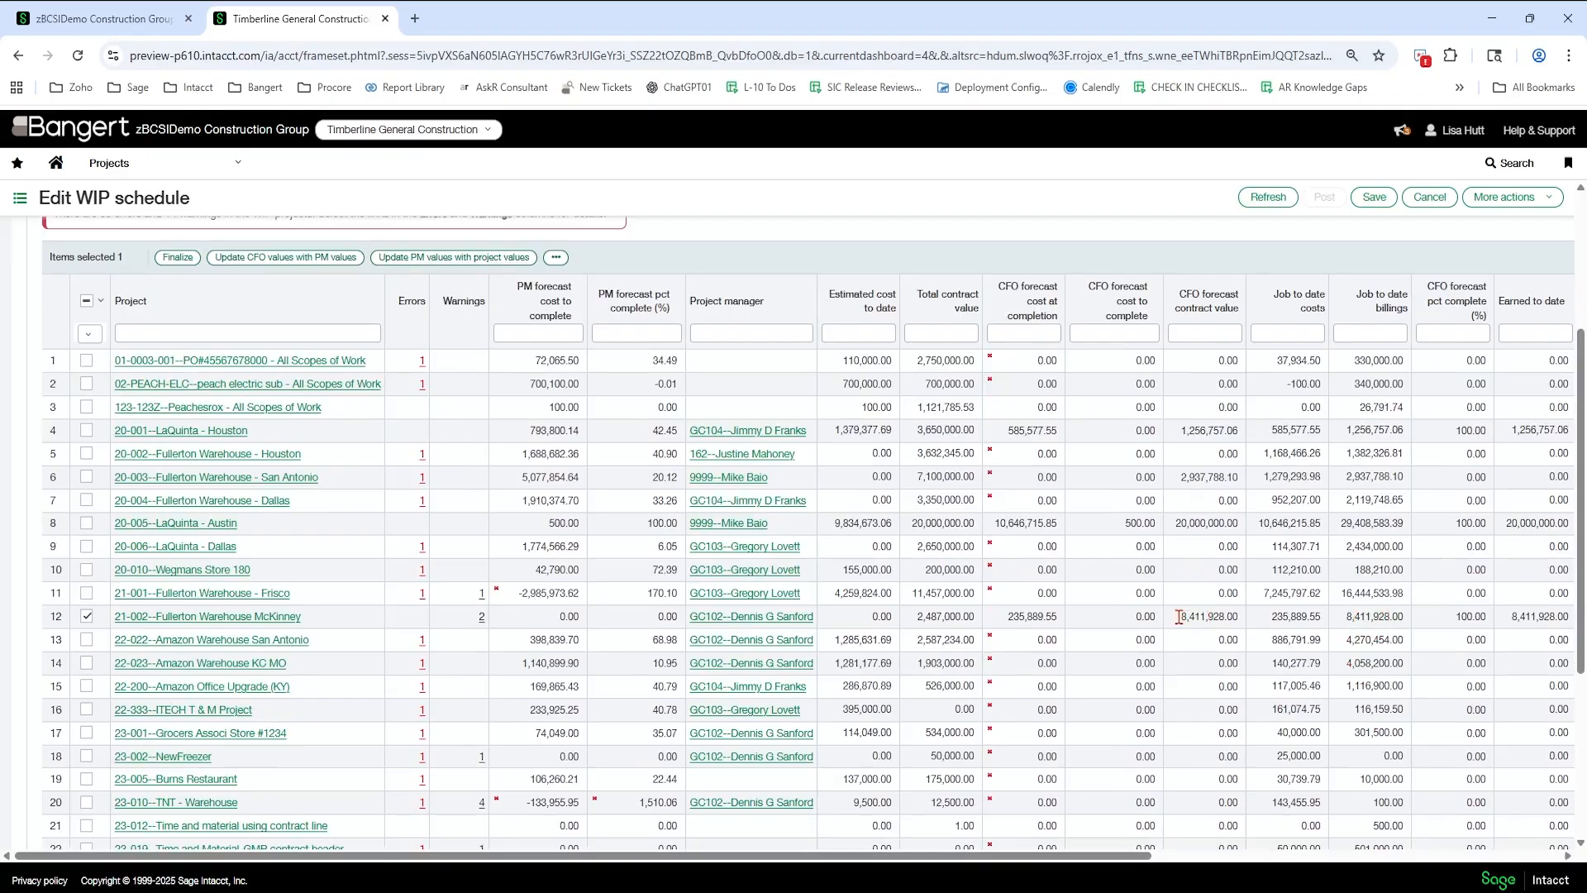
drag(1179, 617, 1234, 616)
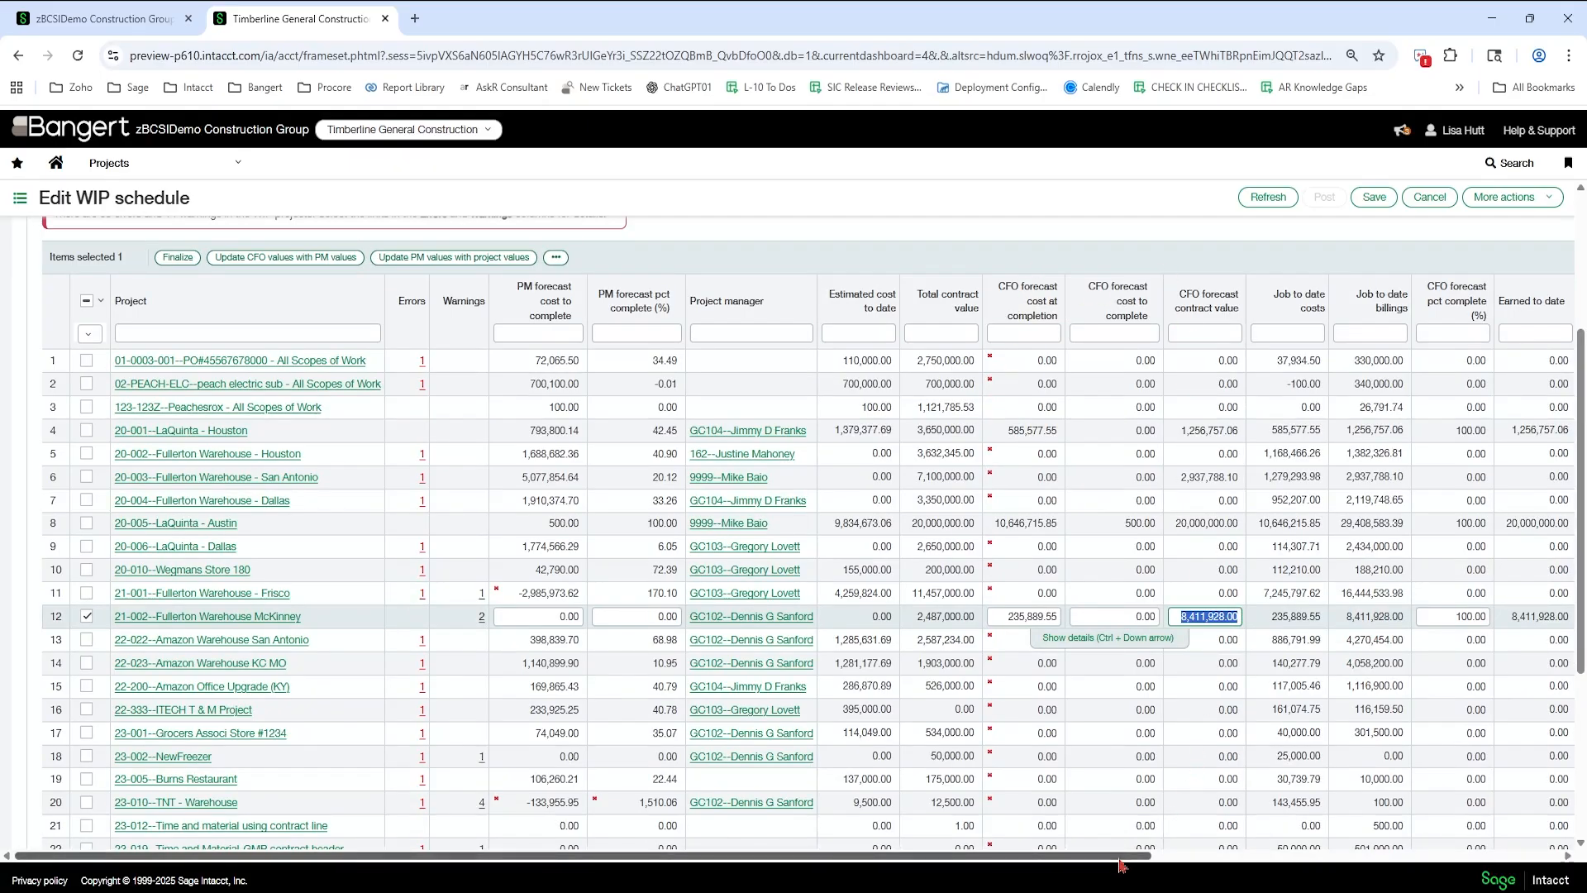
drag(1120, 855, 1515, 882)
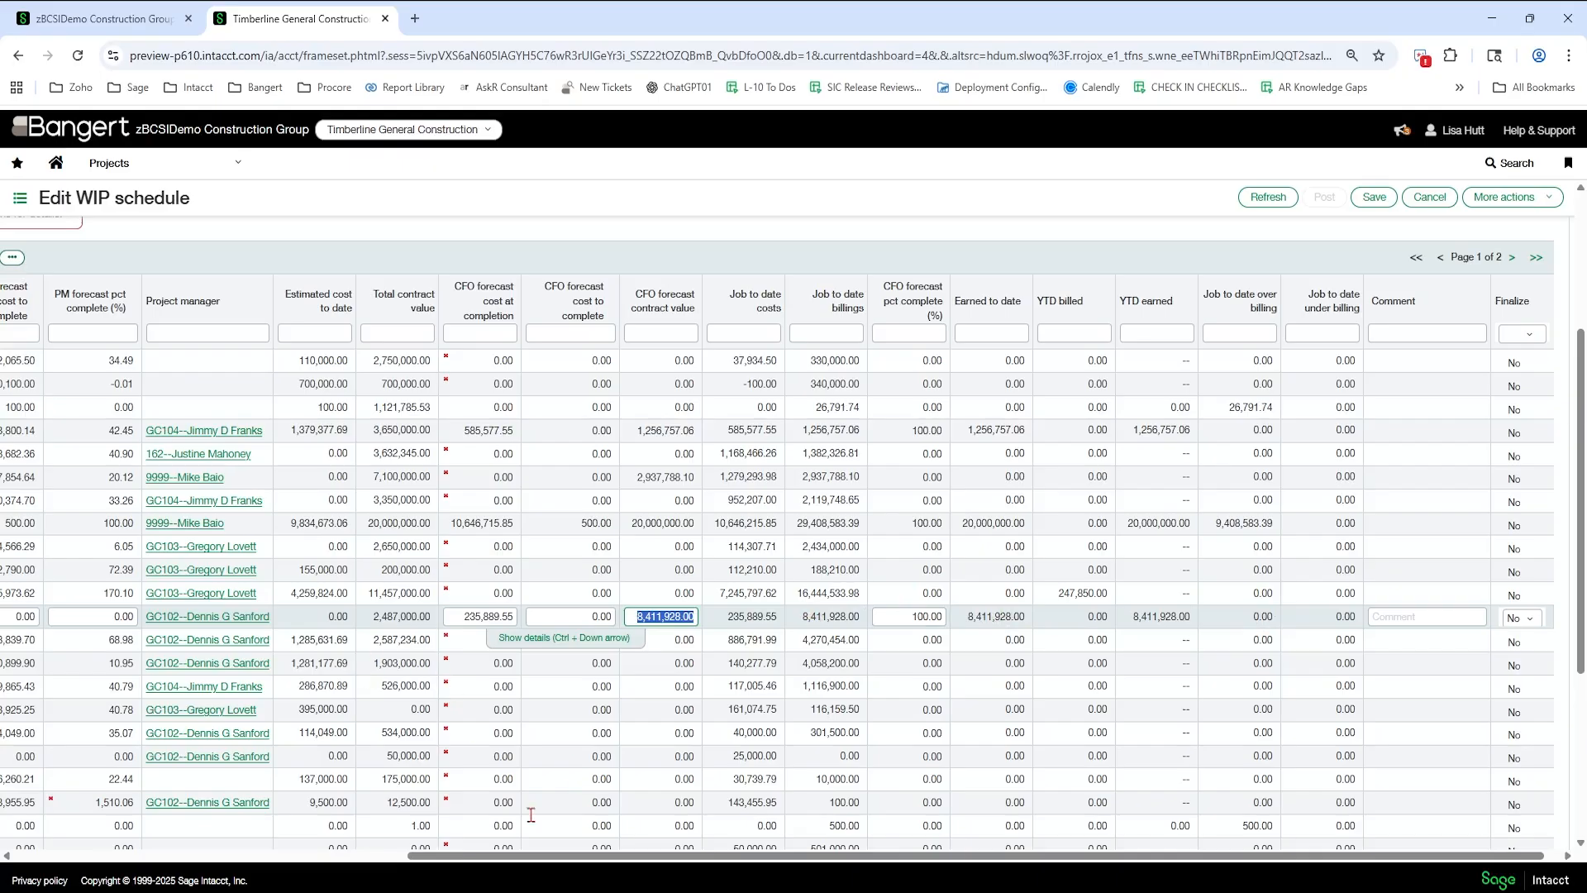
click(56, 865)
click(56, 857)
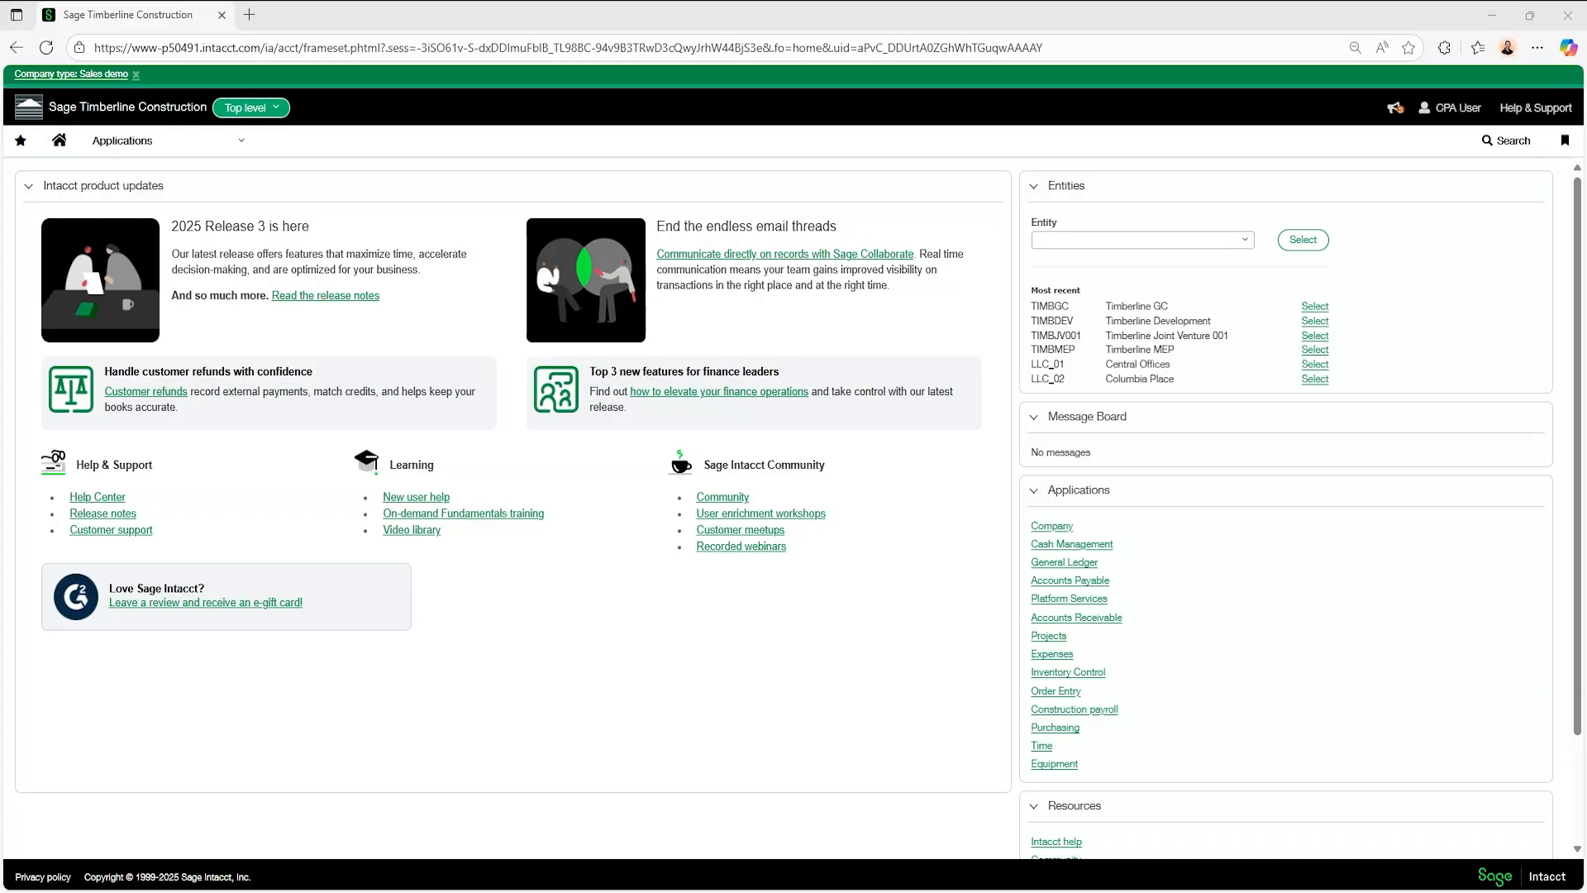
- Open the AP ledger report in Accounts Payable for the Sage Timberline Construction company
click(152, 145)
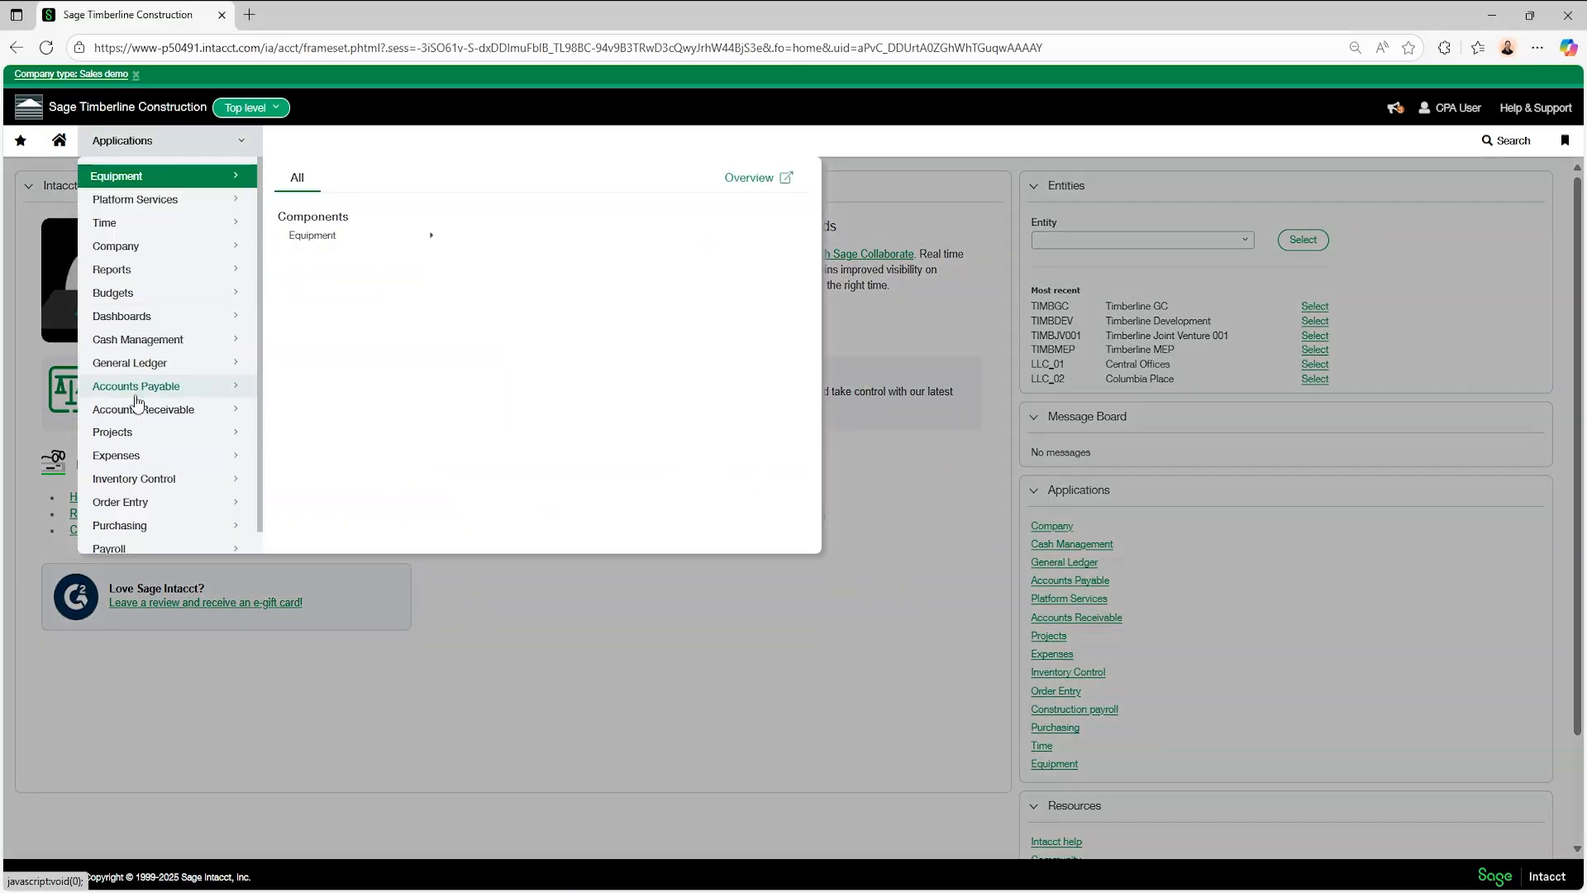
mouse_move(152, 393)
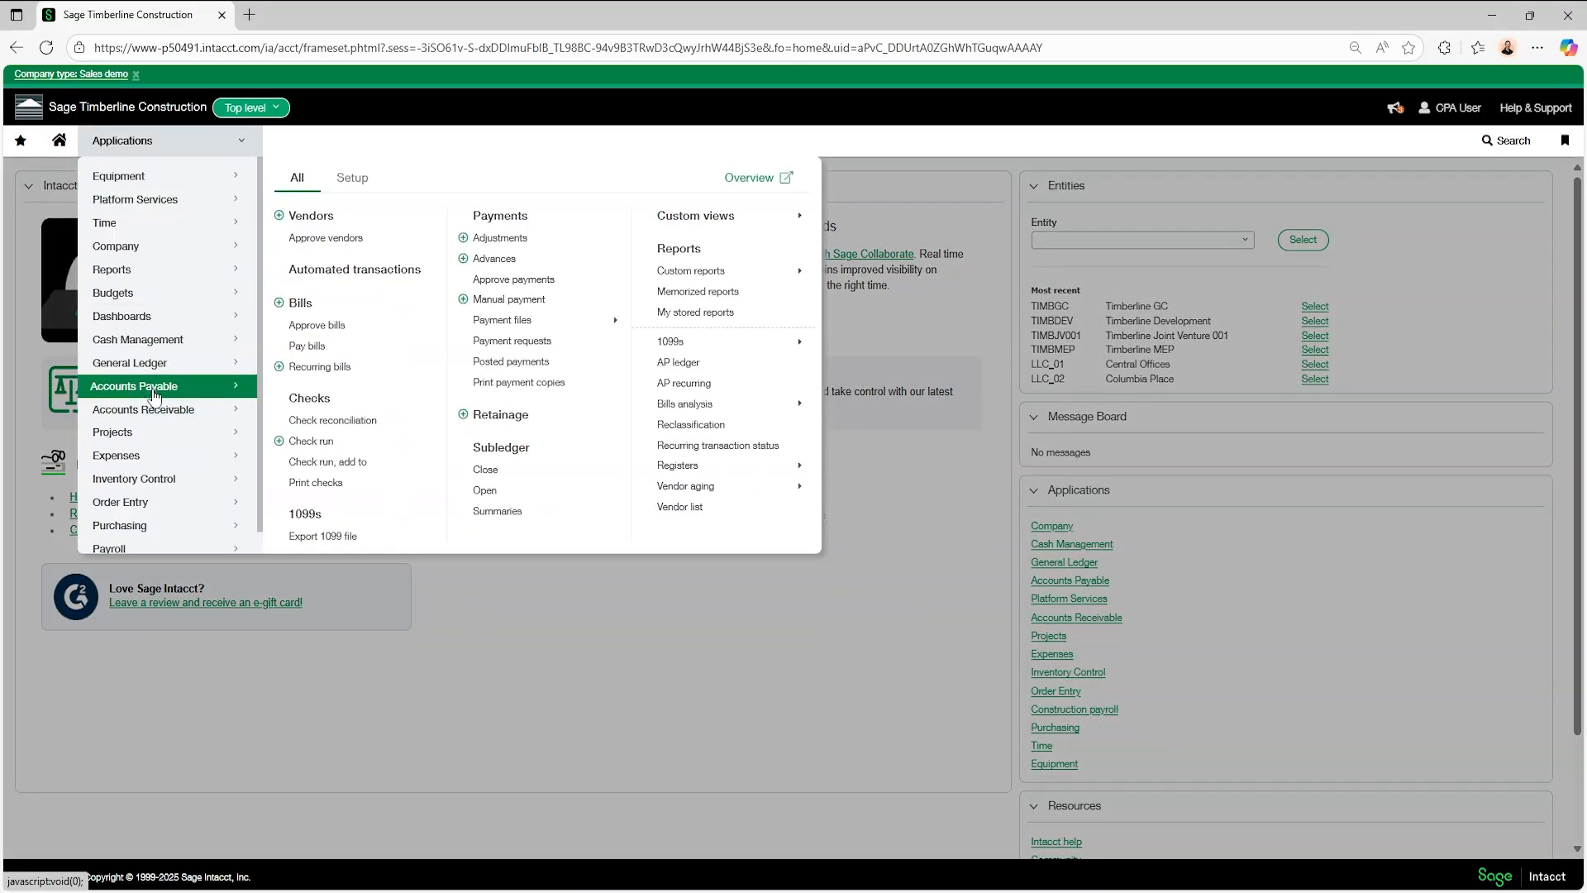
click(704, 369)
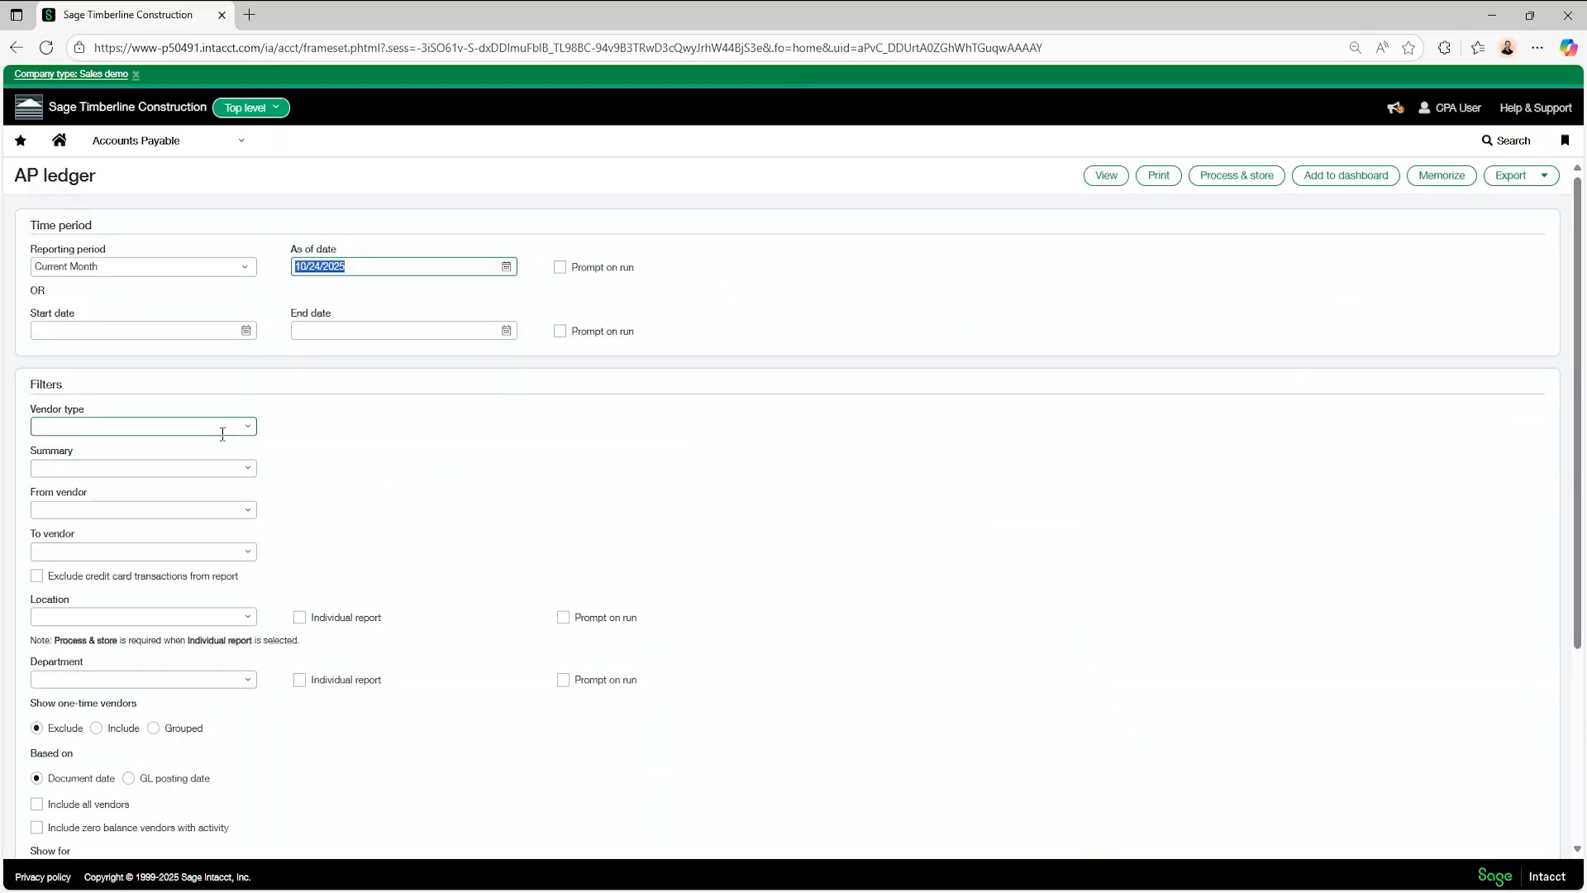
- Set the AP ledger's vendor range from California Department of Revenue to XPress Credit
click(246, 510)
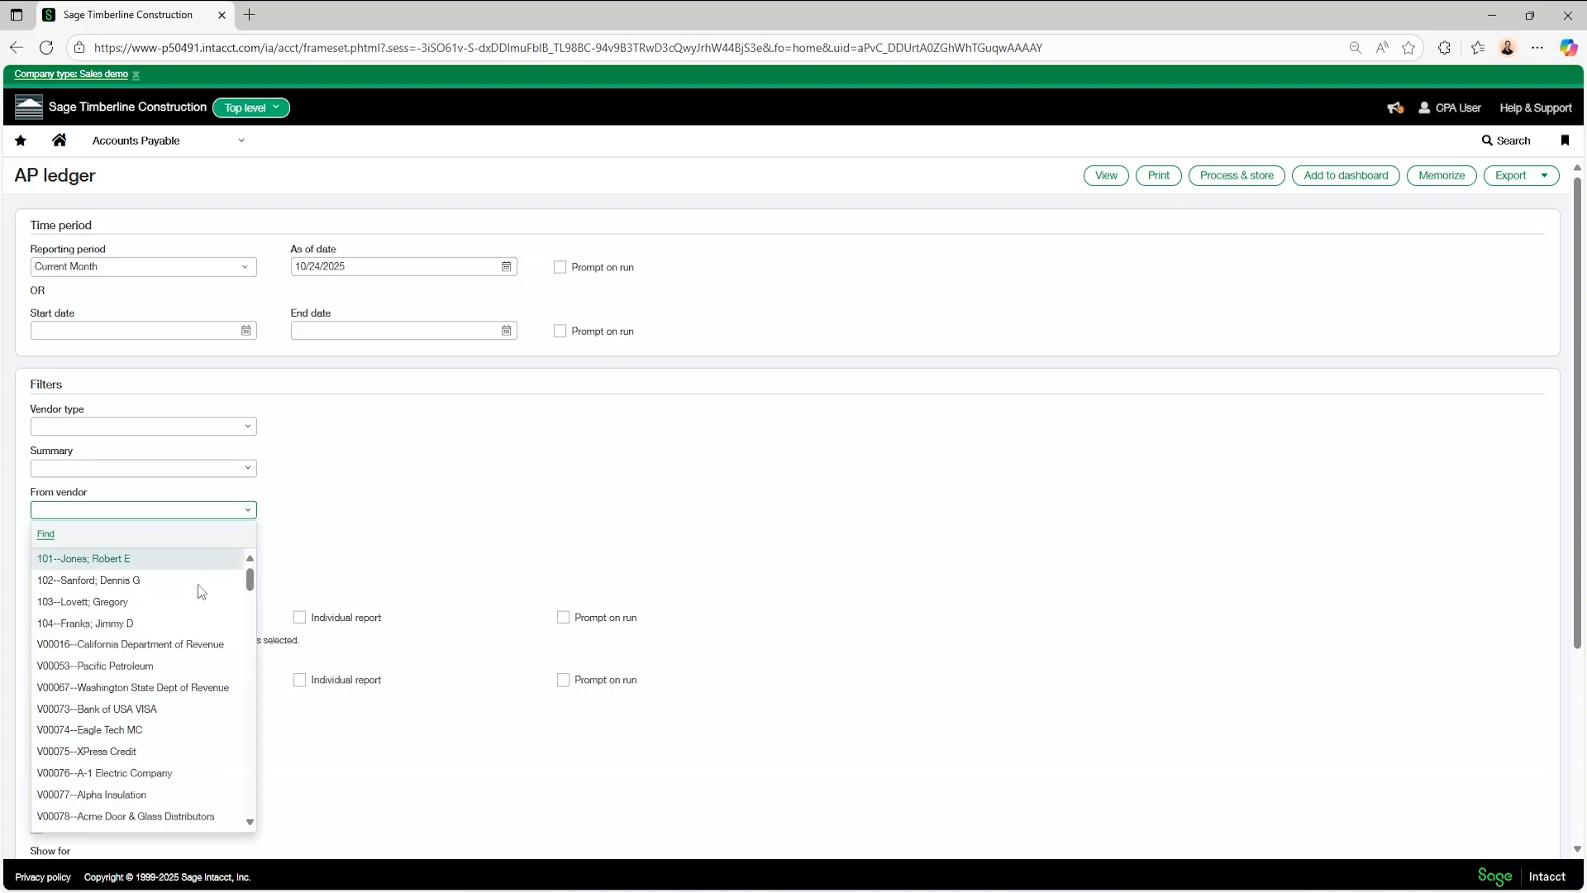
click(183, 644)
click(242, 565)
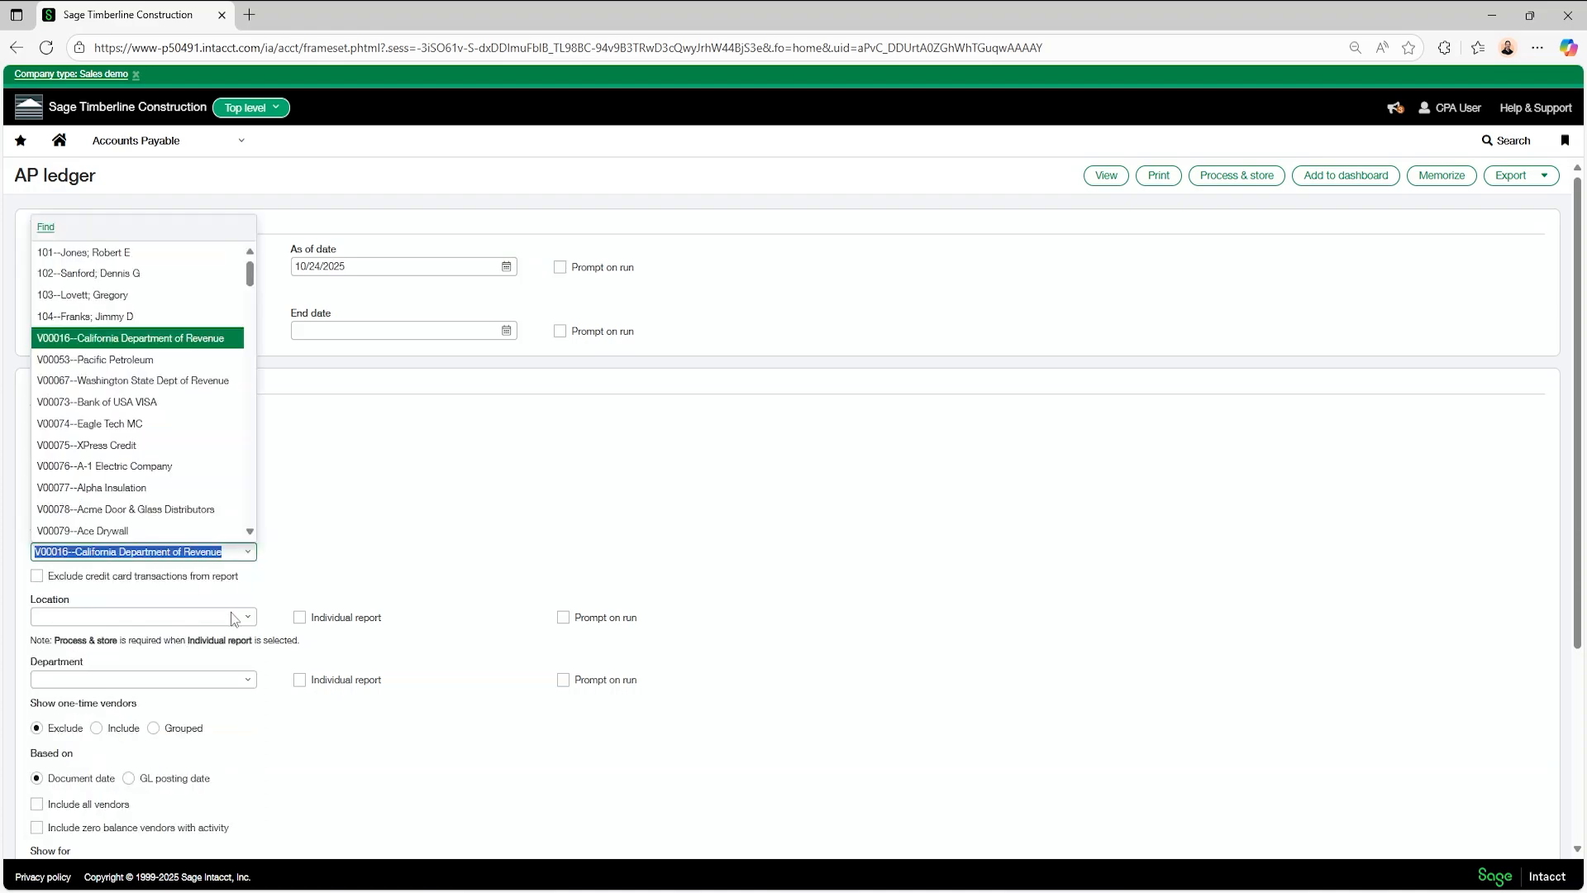
click(161, 460)
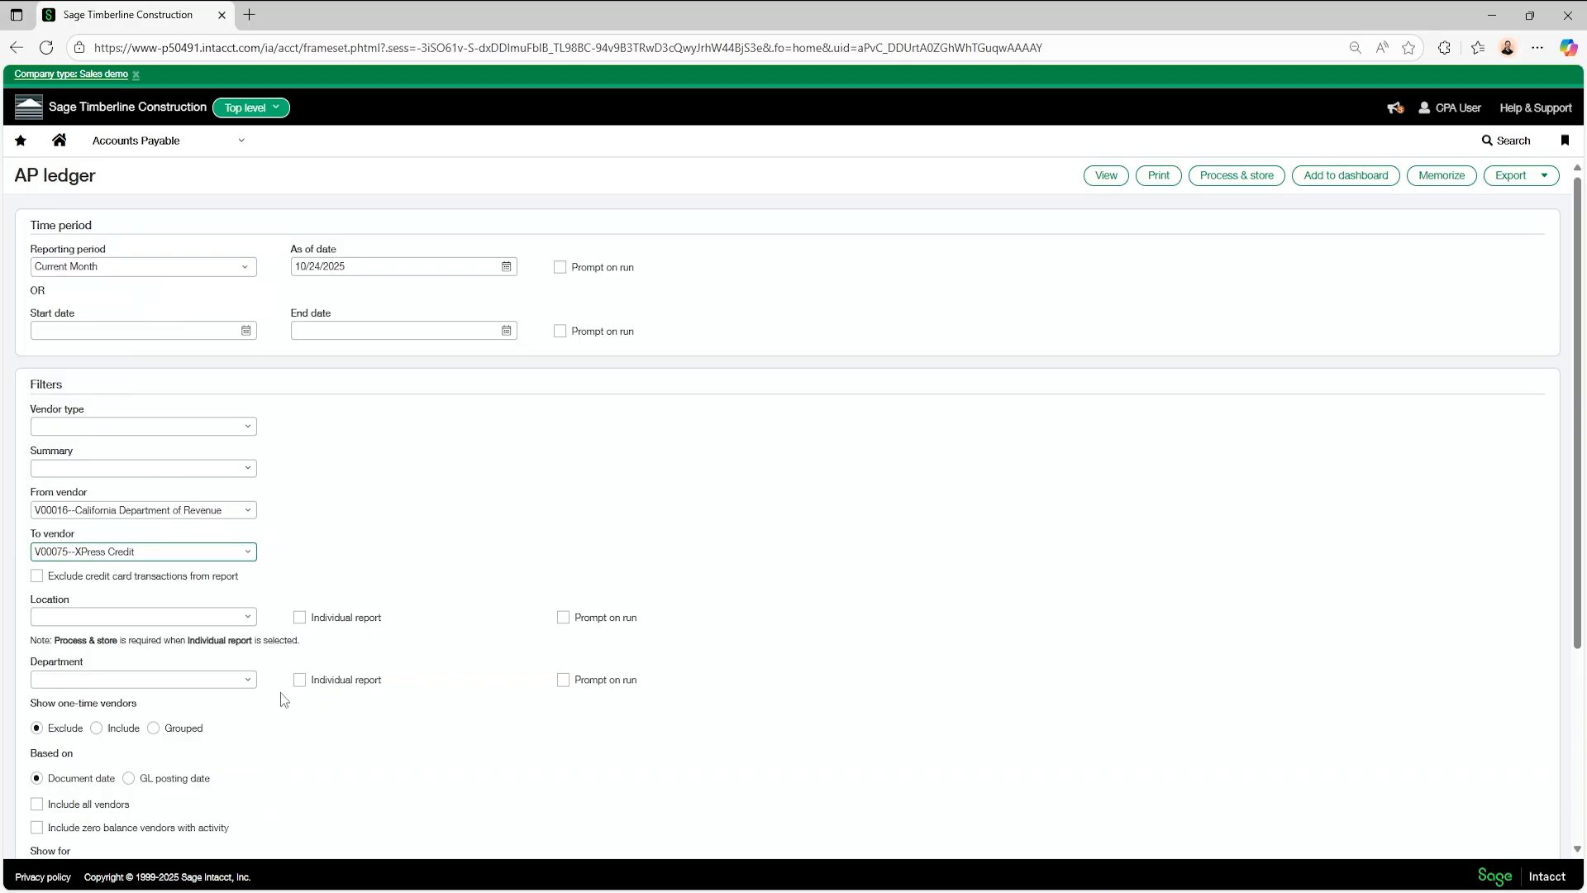
- Look through the vendors available for the end of the AP ledger's vendor range, and close the list
click(248, 552)
scroll(107, 546, down, 5)
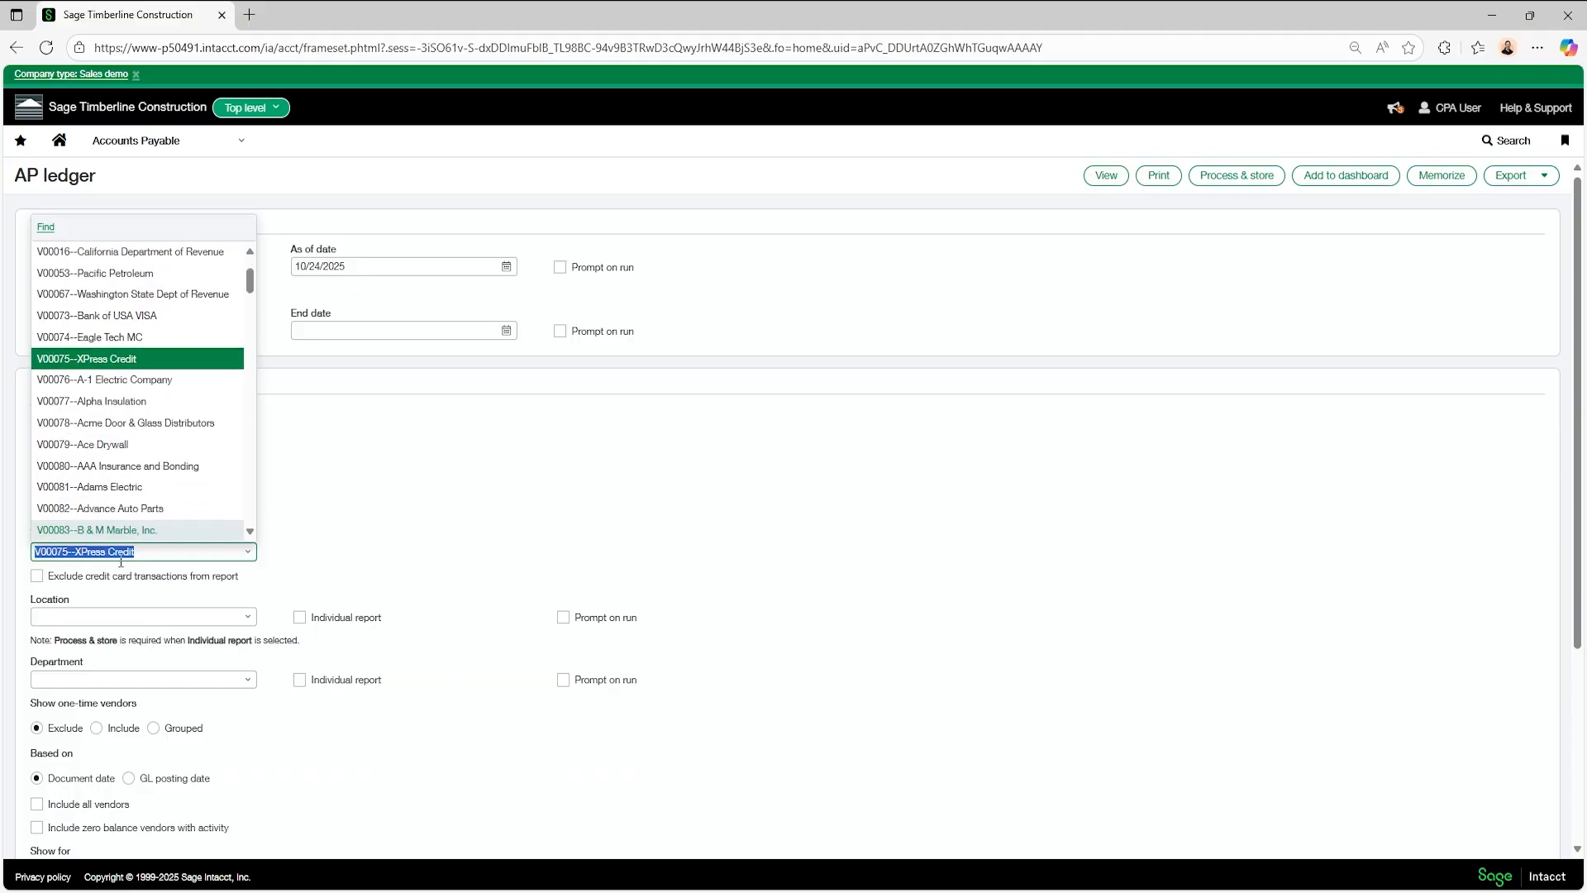
scroll(146, 420, up, 1)
scroll(145, 420, up, 3)
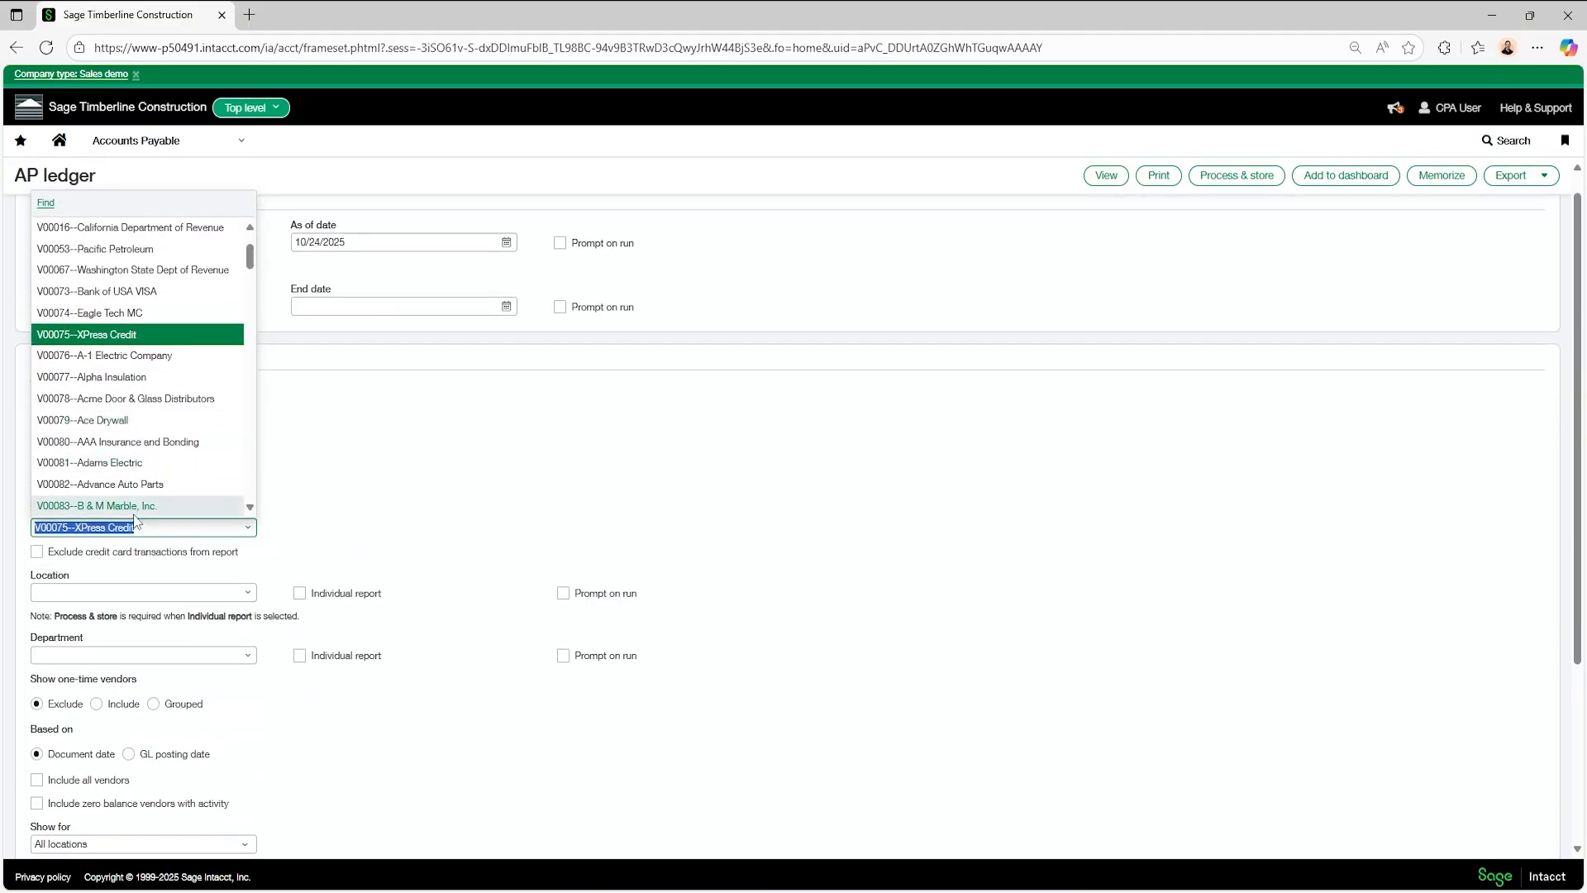
click(747, 524)
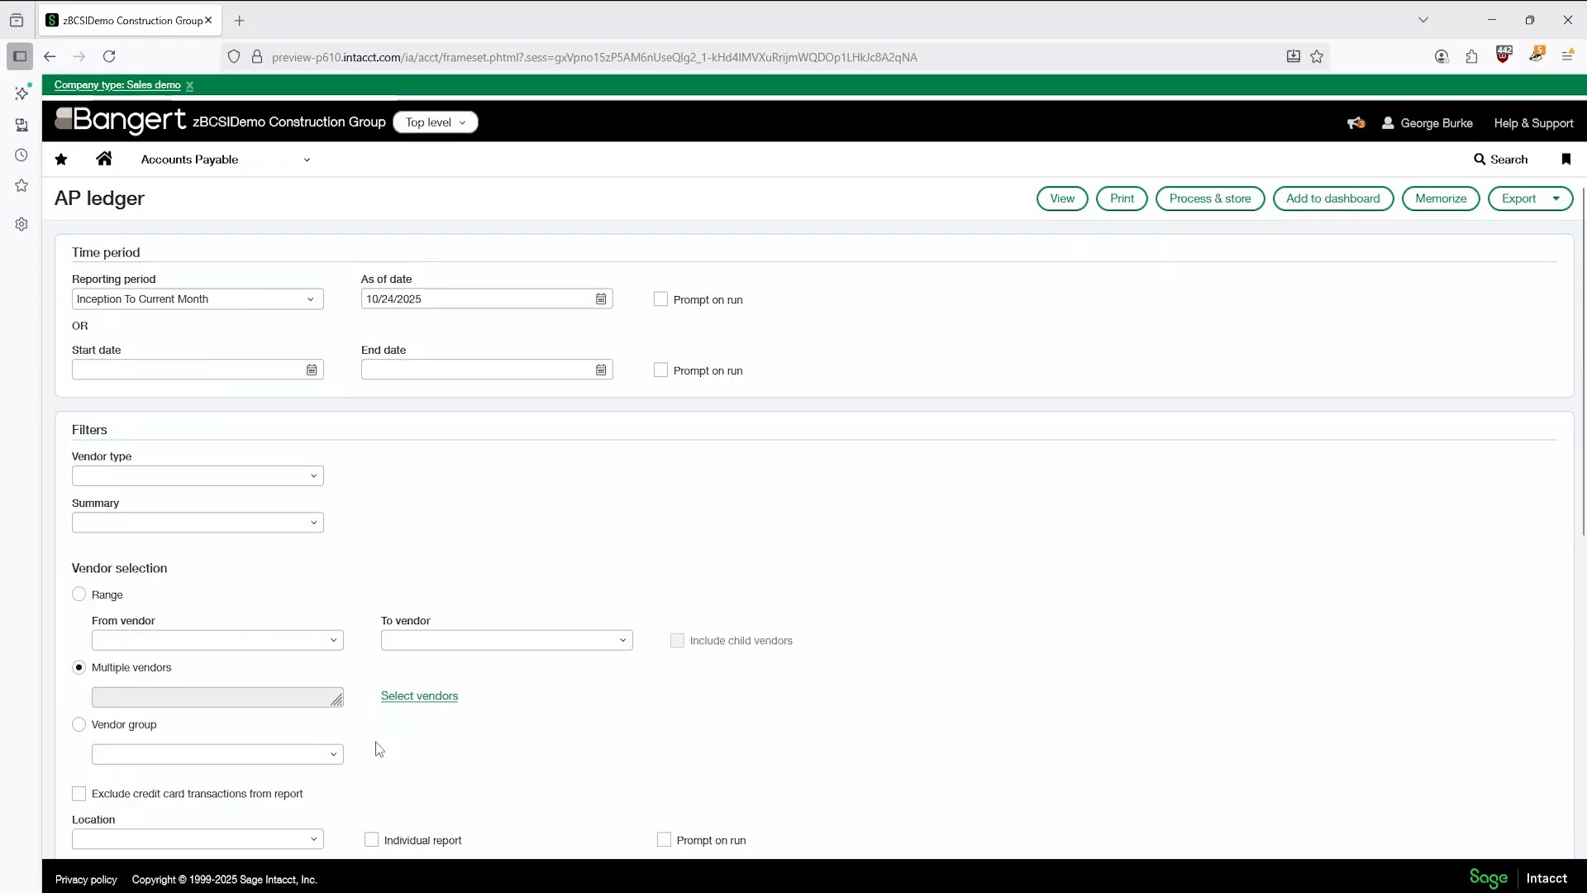
- Add vendors V00074 (test) and V00110 (Crossing Demo) to the AP ledger's multiple-vendor selection
click(414, 697)
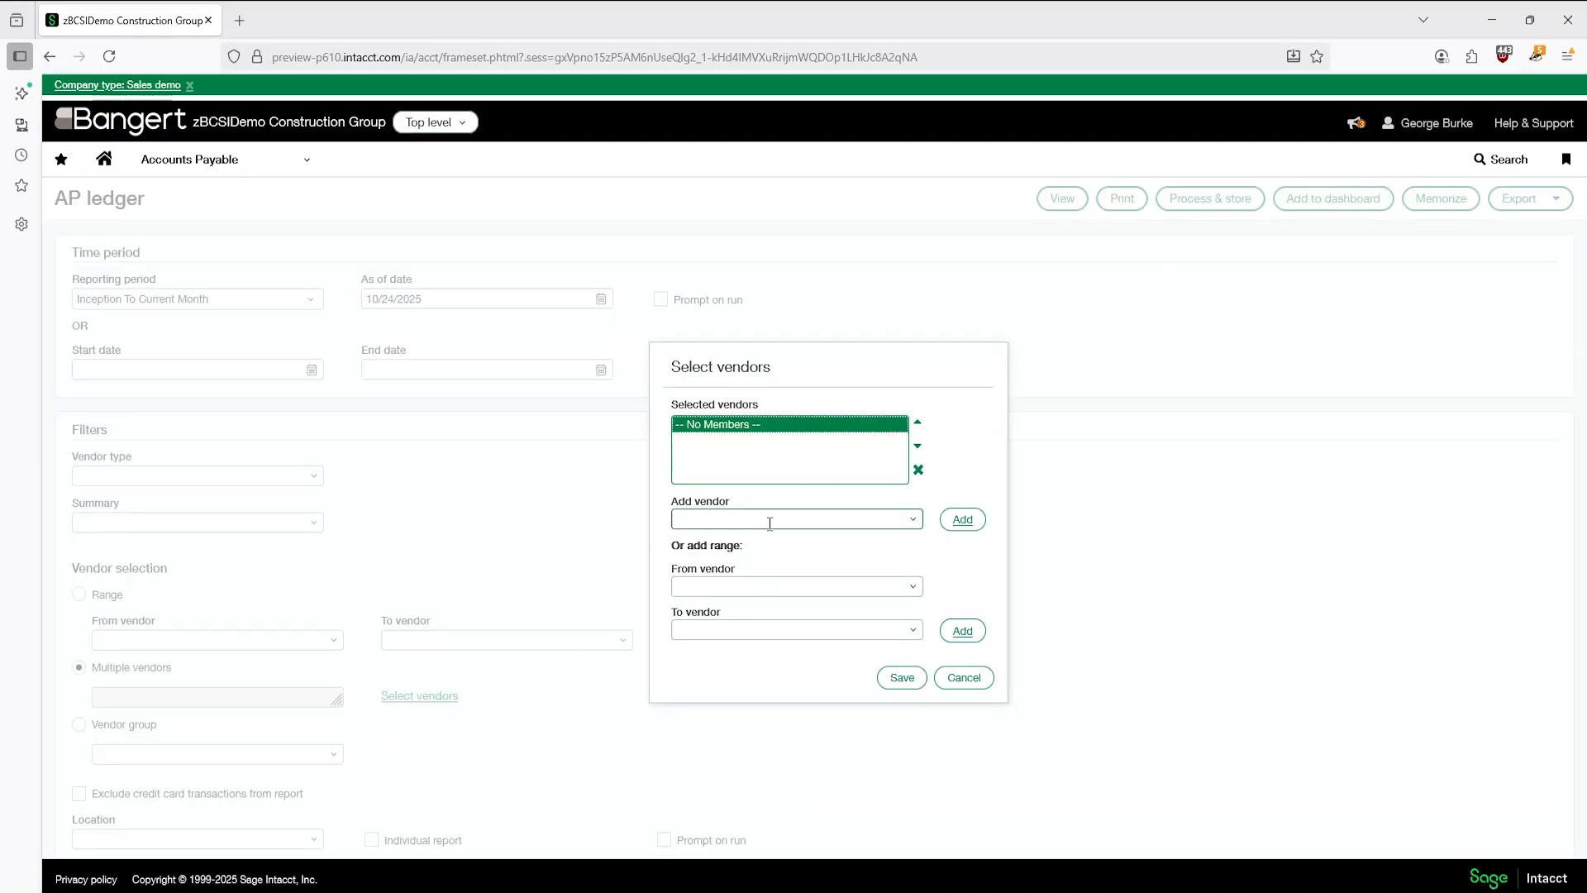
click(903, 518)
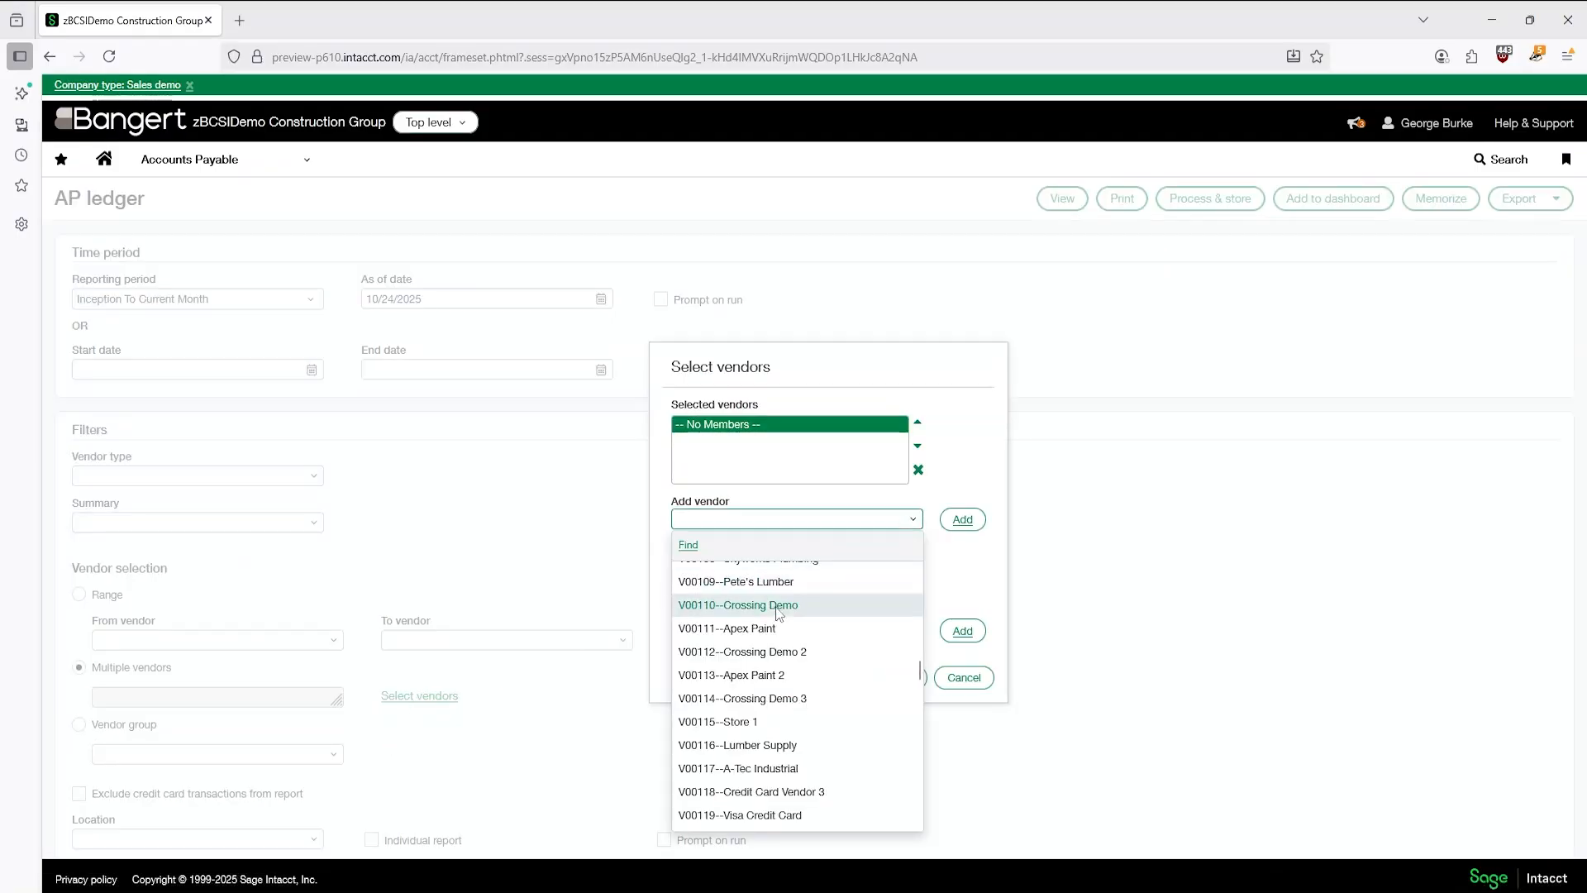
scroll(798, 666, up, 6)
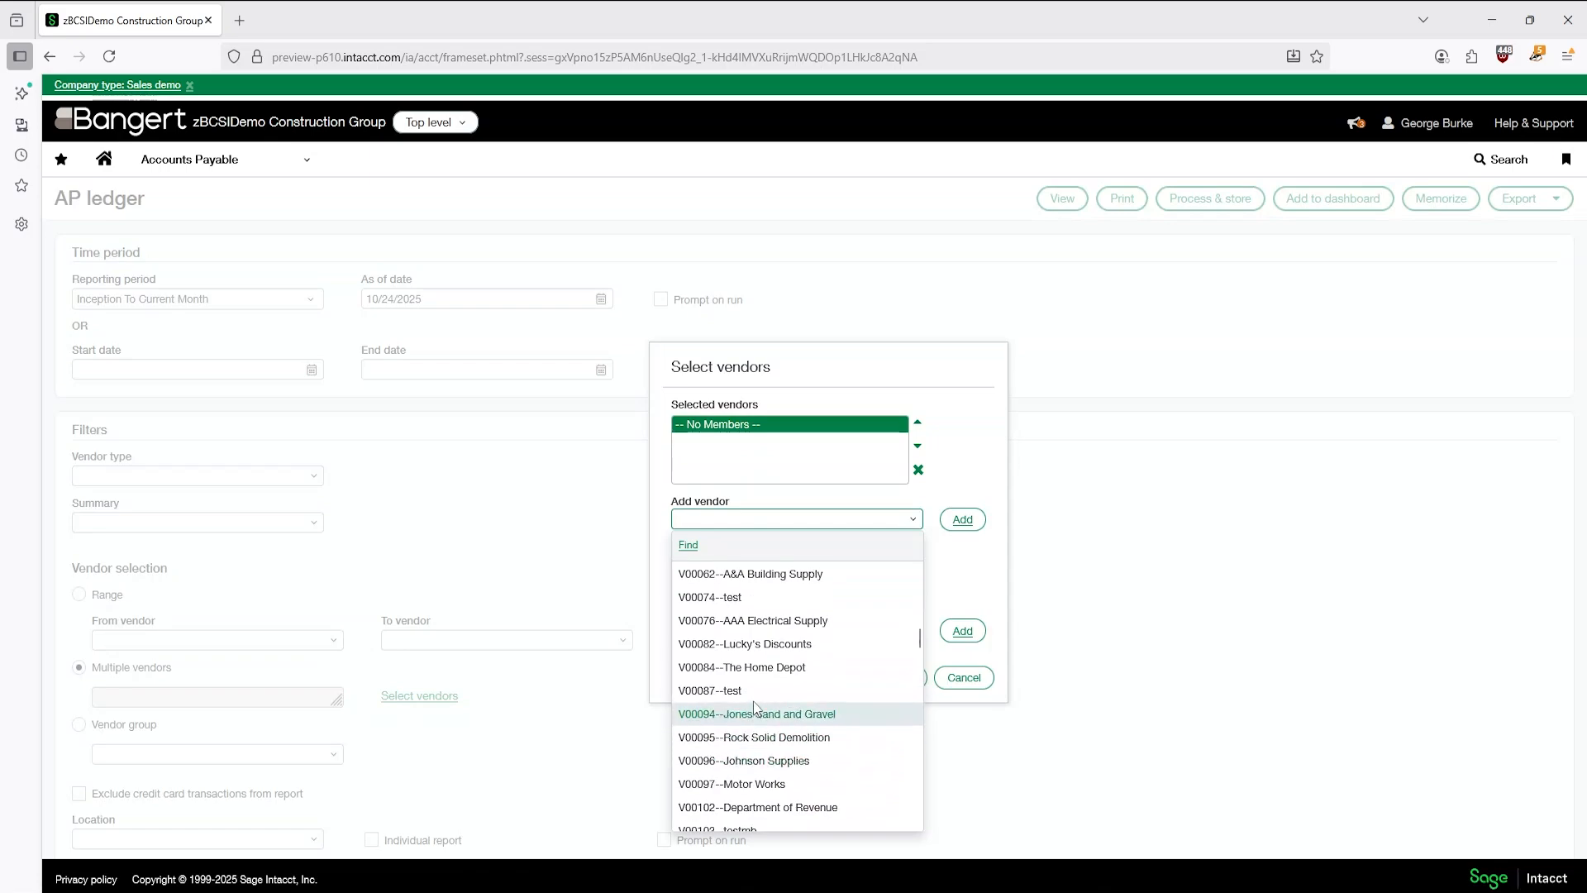
click(746, 598)
click(962, 519)
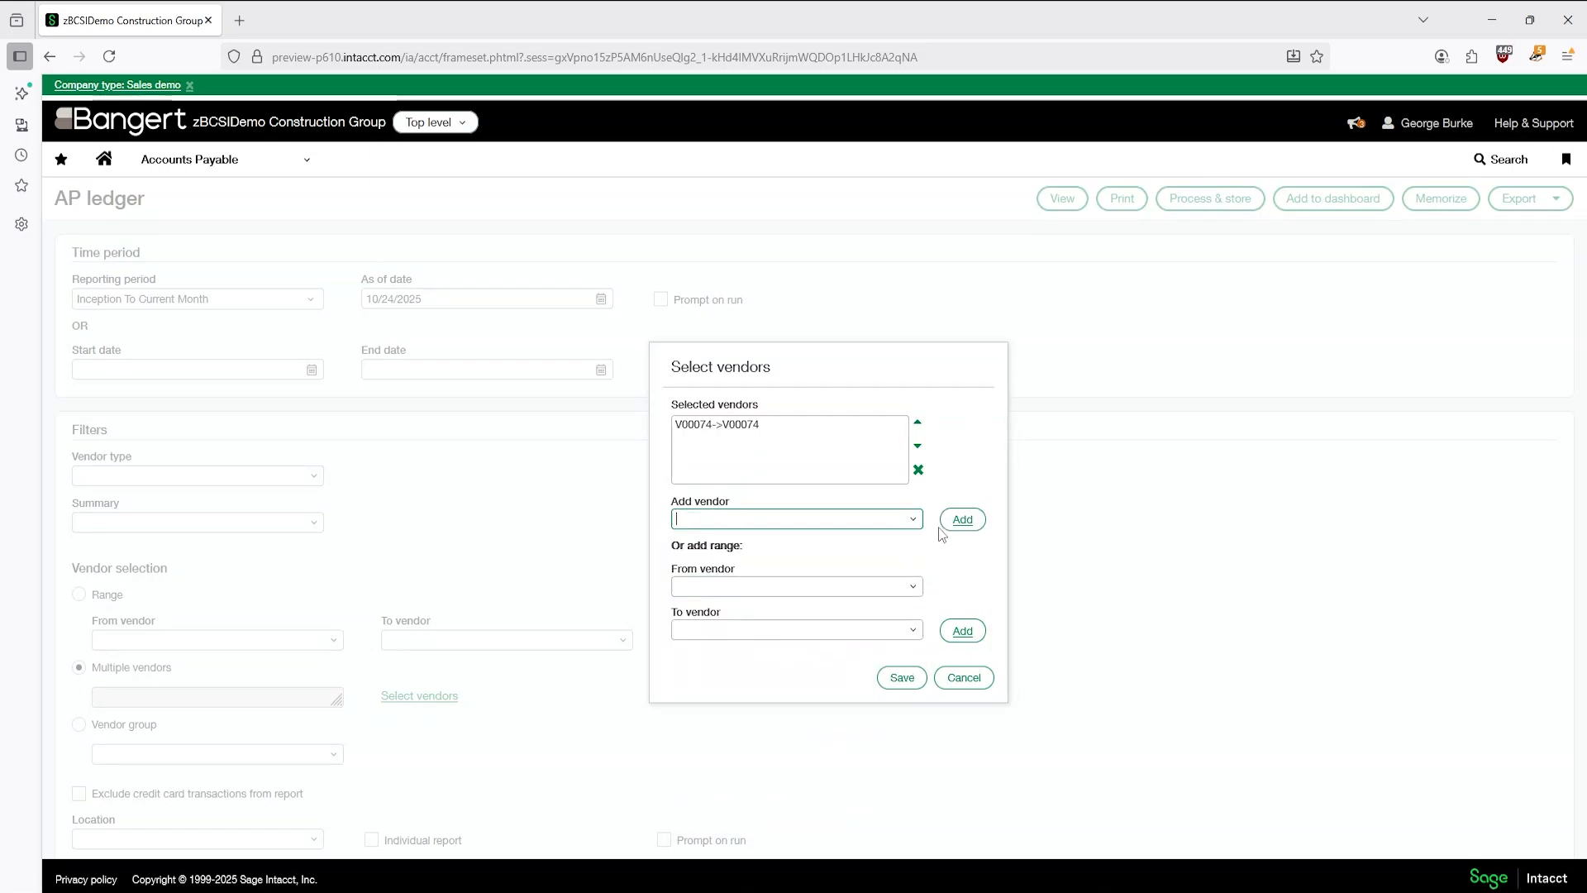
click(913, 520)
scroll(819, 653, down, 3)
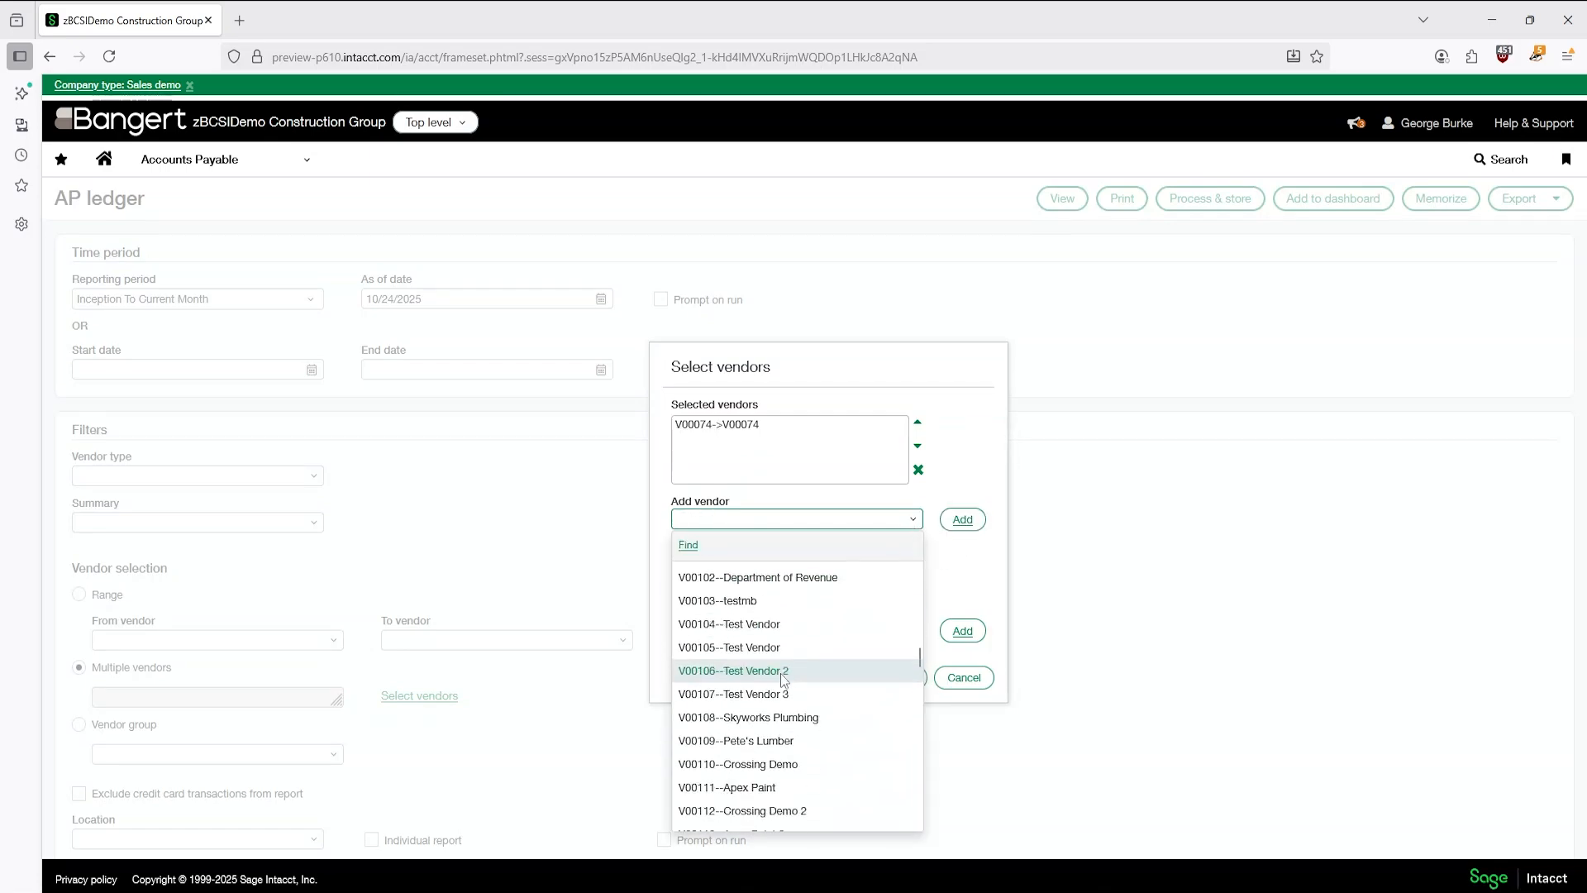
click(783, 764)
click(960, 519)
- Add vendor V110 (Bronson Signs), save the vendor selection, and view the AP ledger report
click(913, 519)
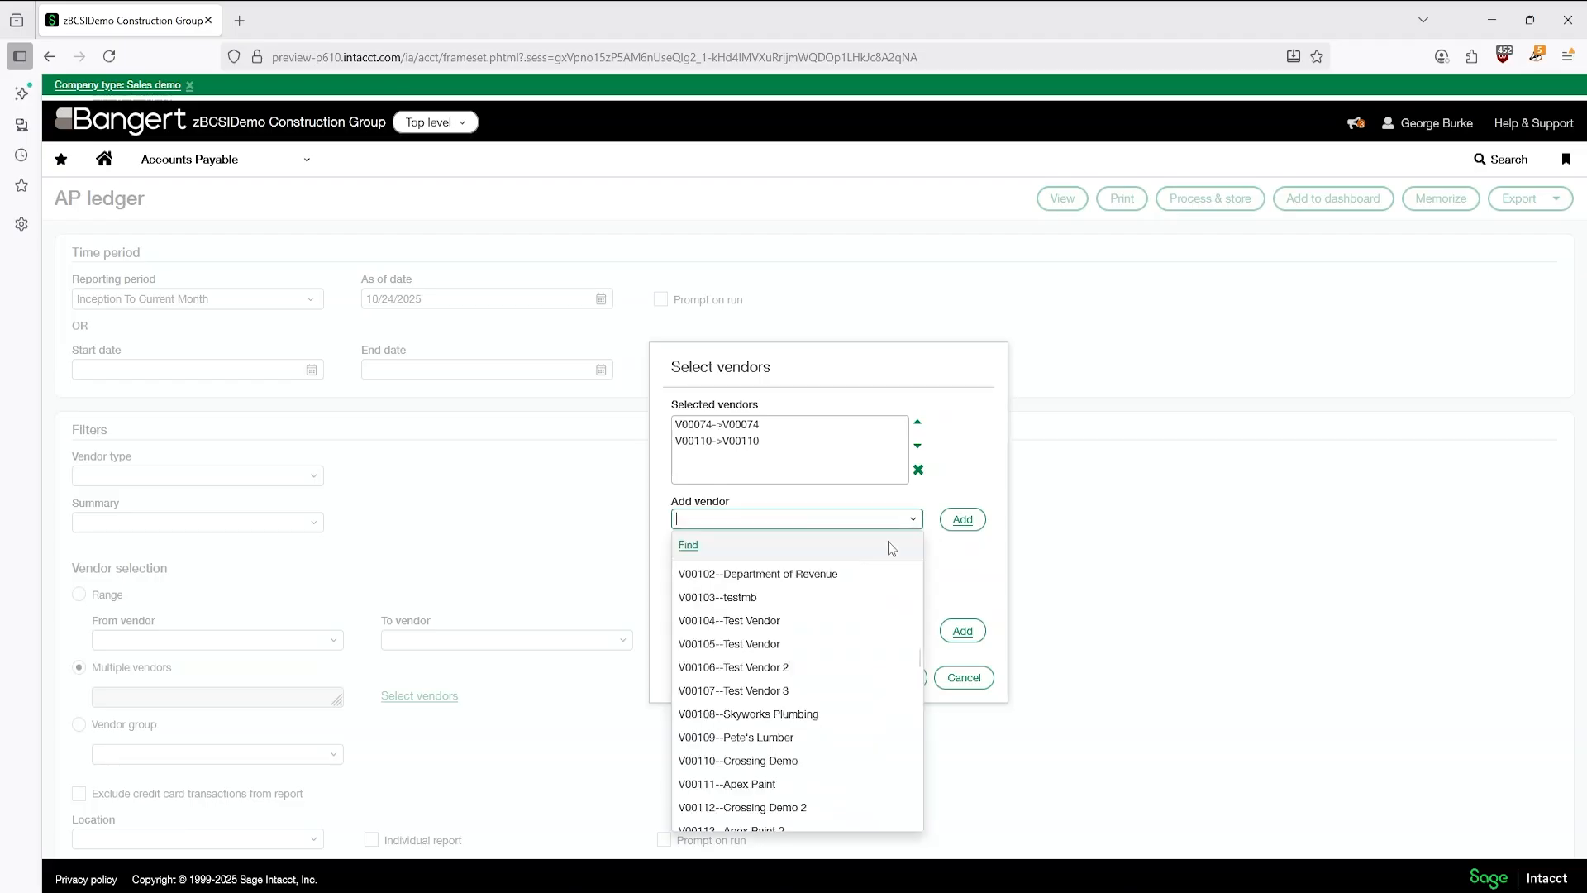
scroll(771, 719, down, 10)
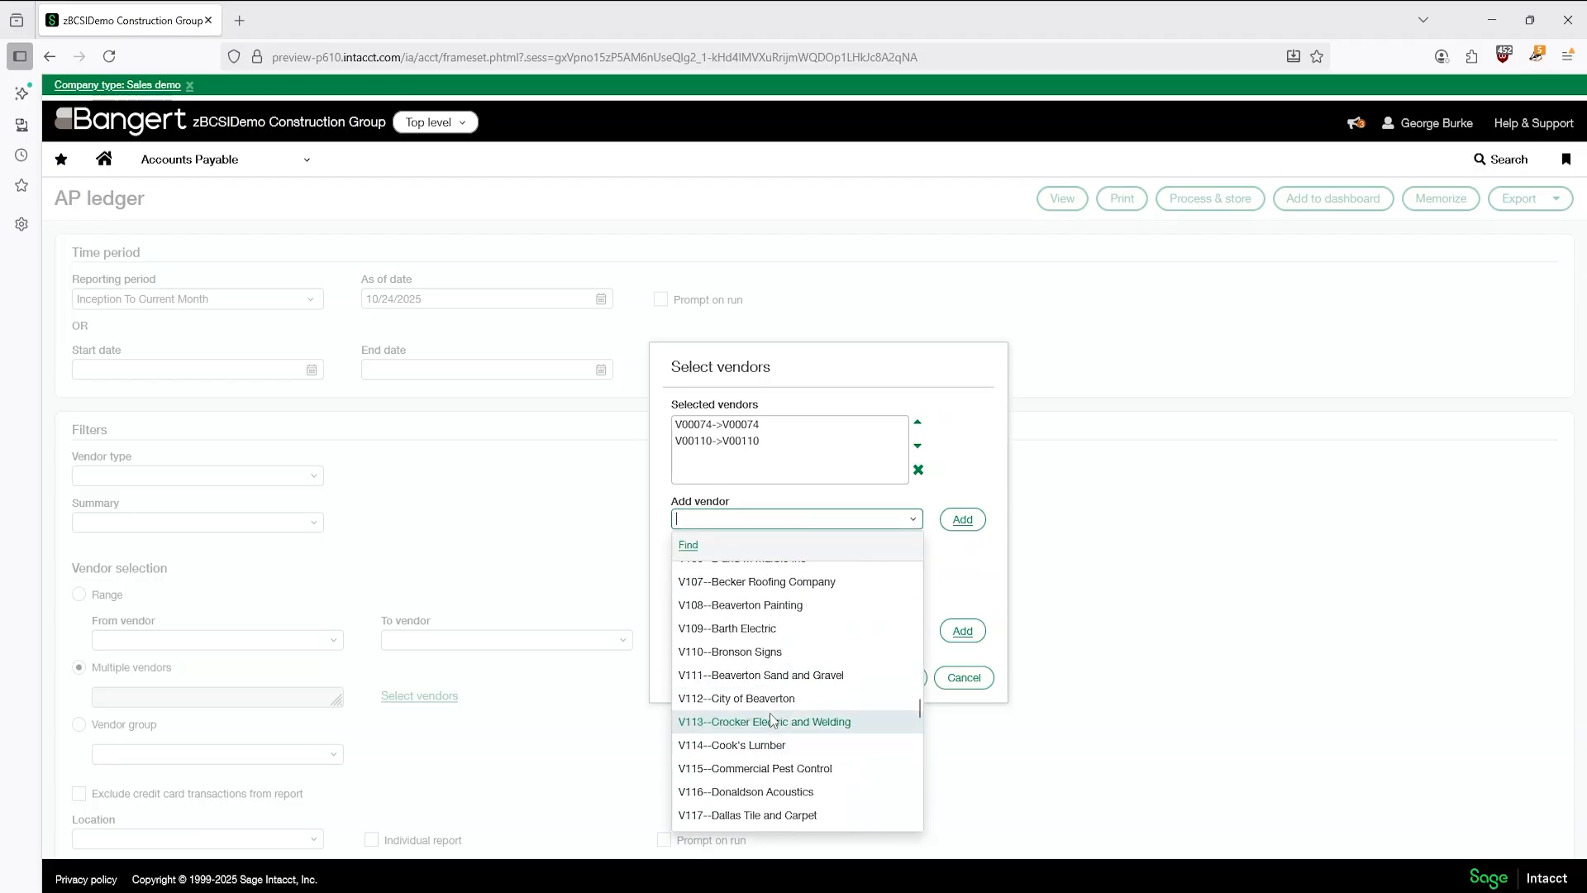
click(772, 651)
click(964, 532)
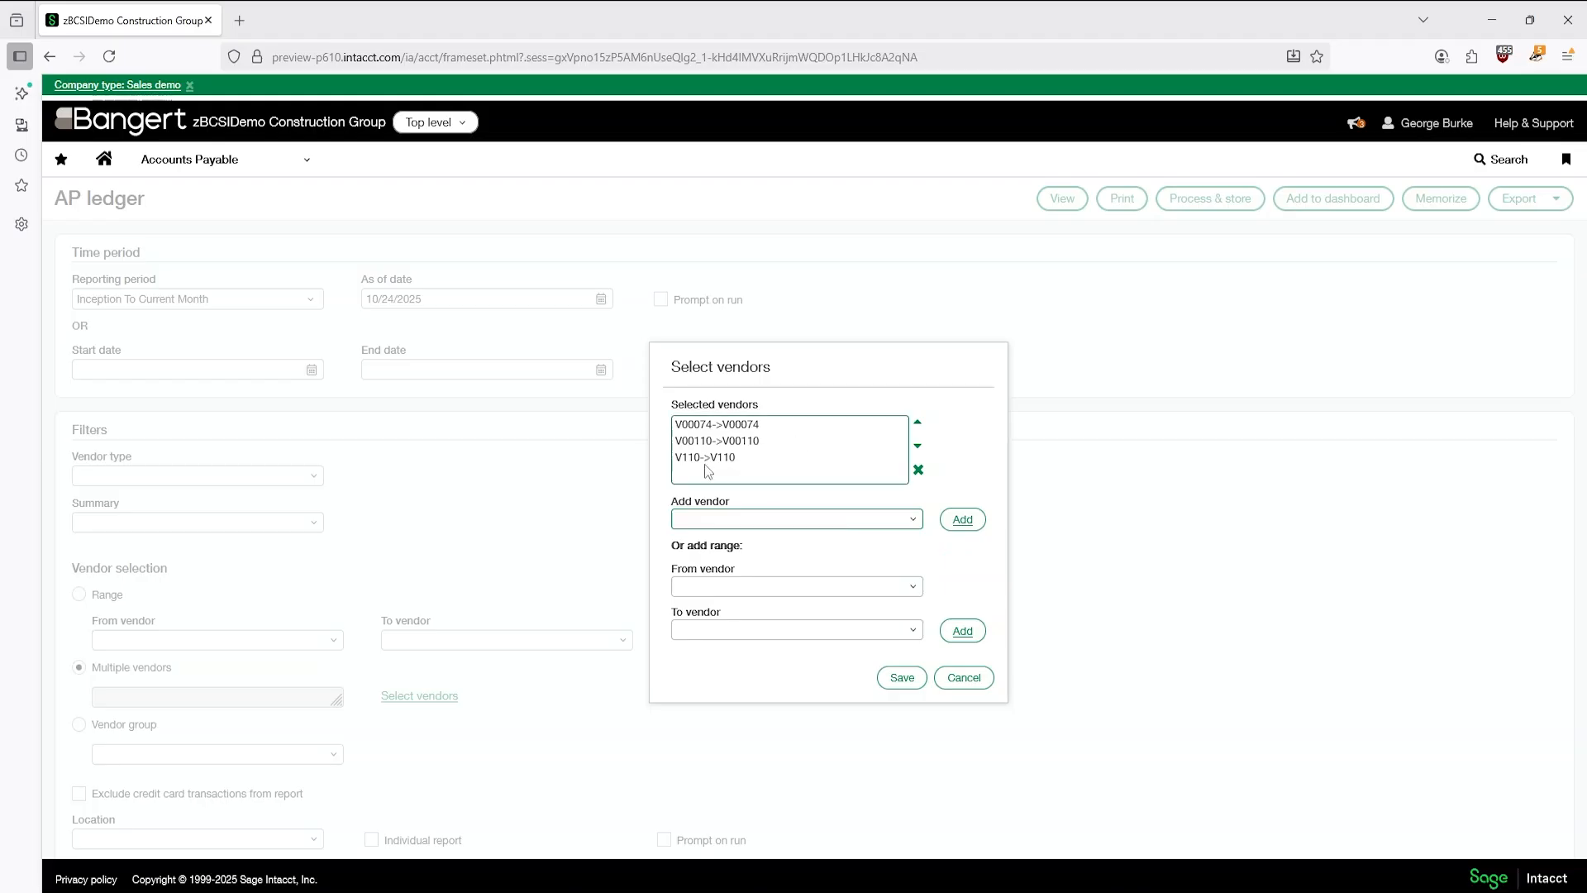
click(913, 681)
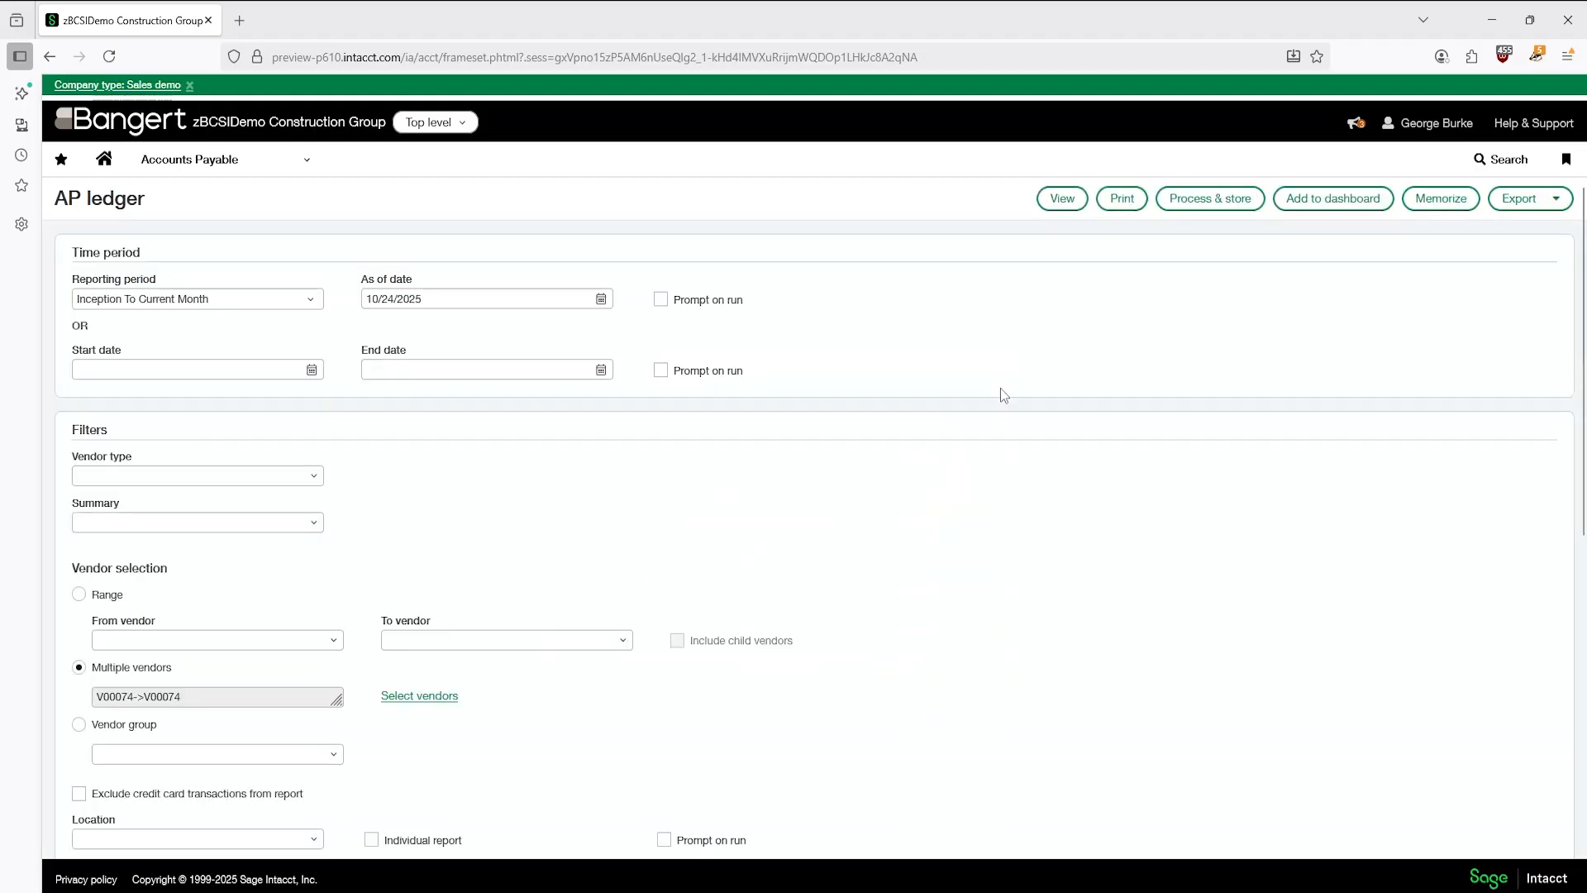
click(1063, 202)
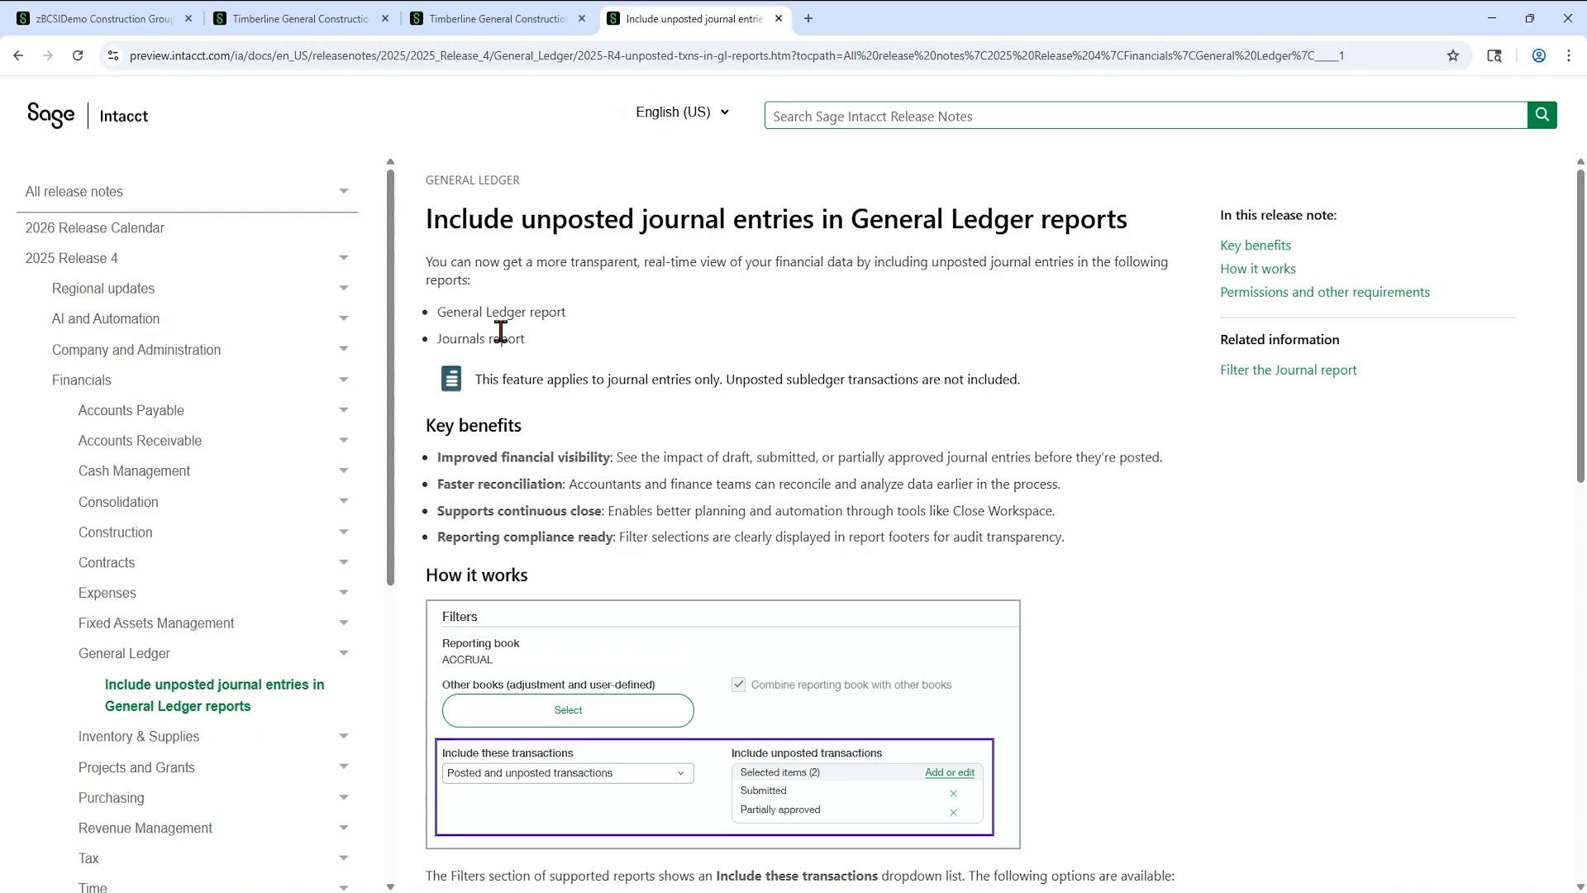
- Read the release note on unposted journal entries in General Ledger reports, highlighting the restriction on subledger transactions
scroll(501, 331, down, 6)
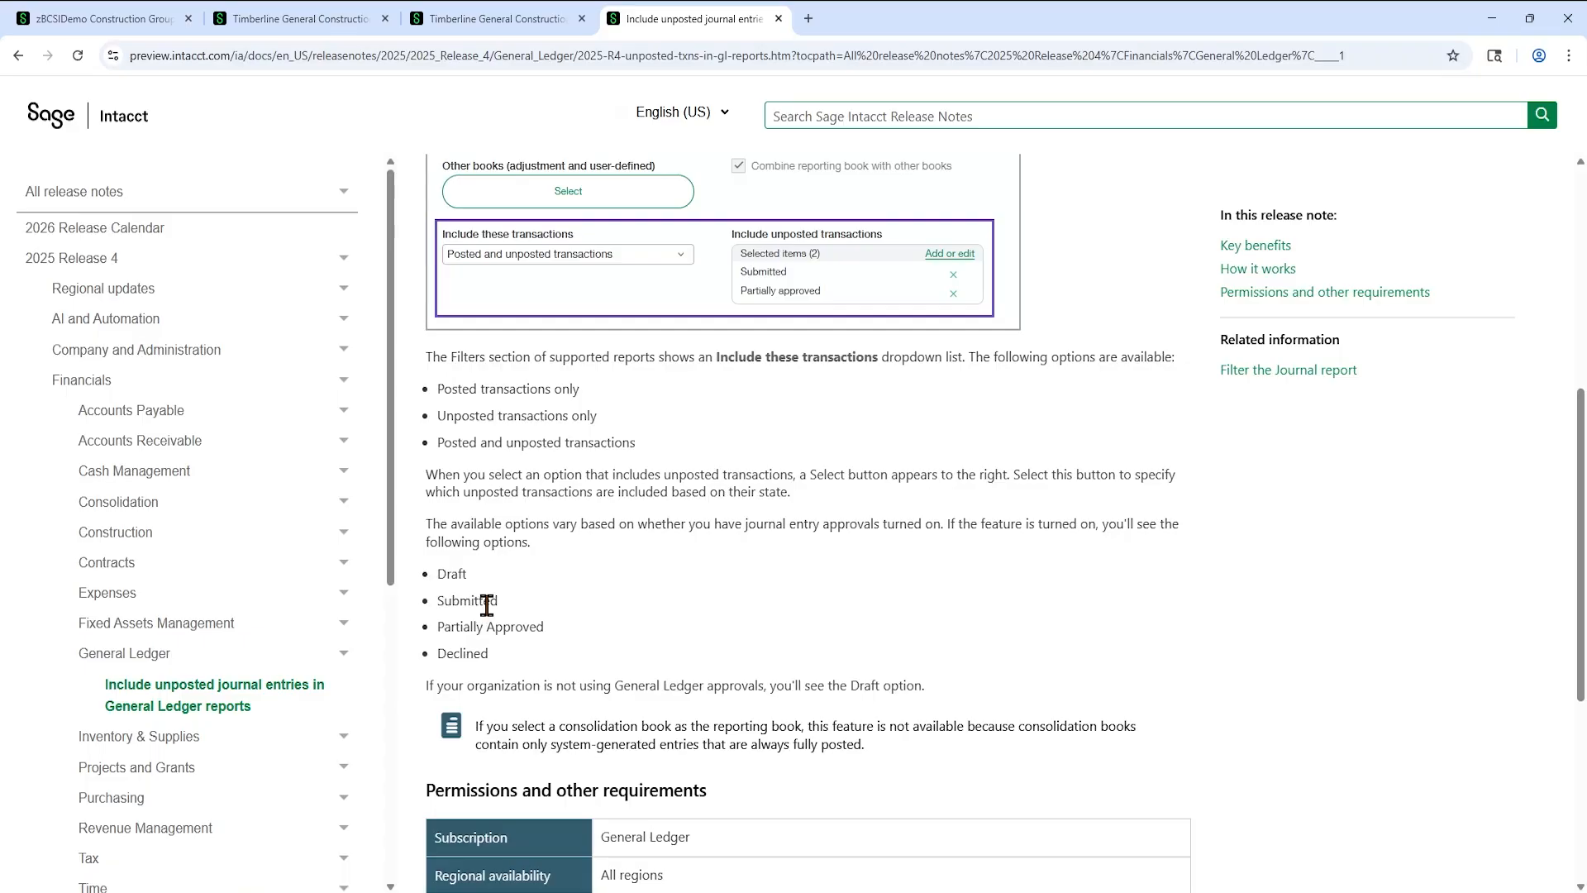
scroll(487, 604, down, 5)
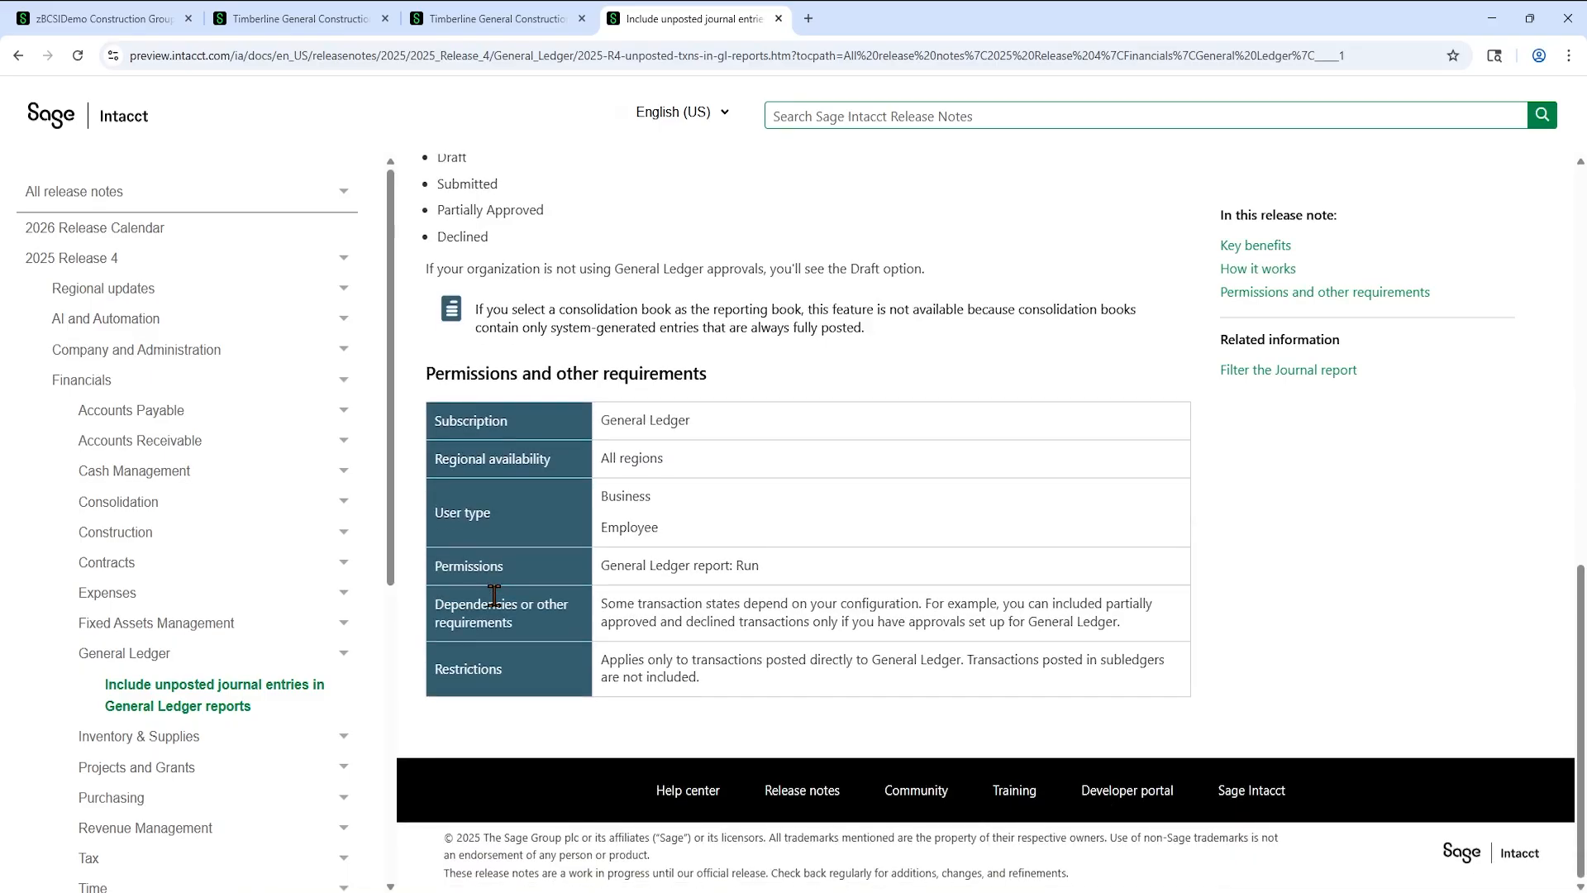
drag(756, 659, 1044, 683)
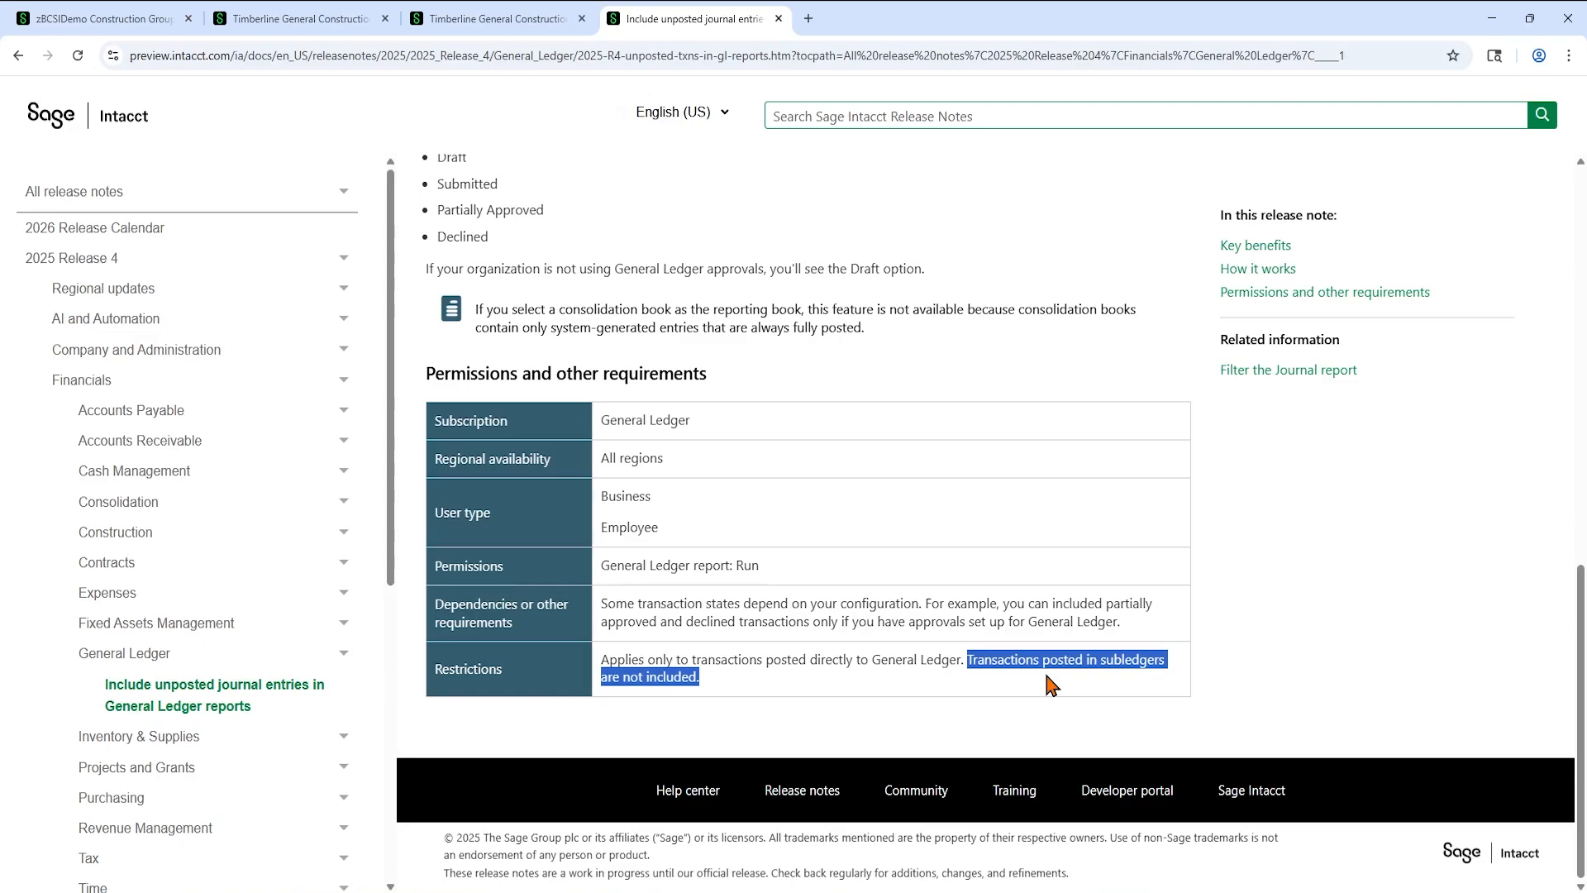
scroll(1048, 684, up, 10)
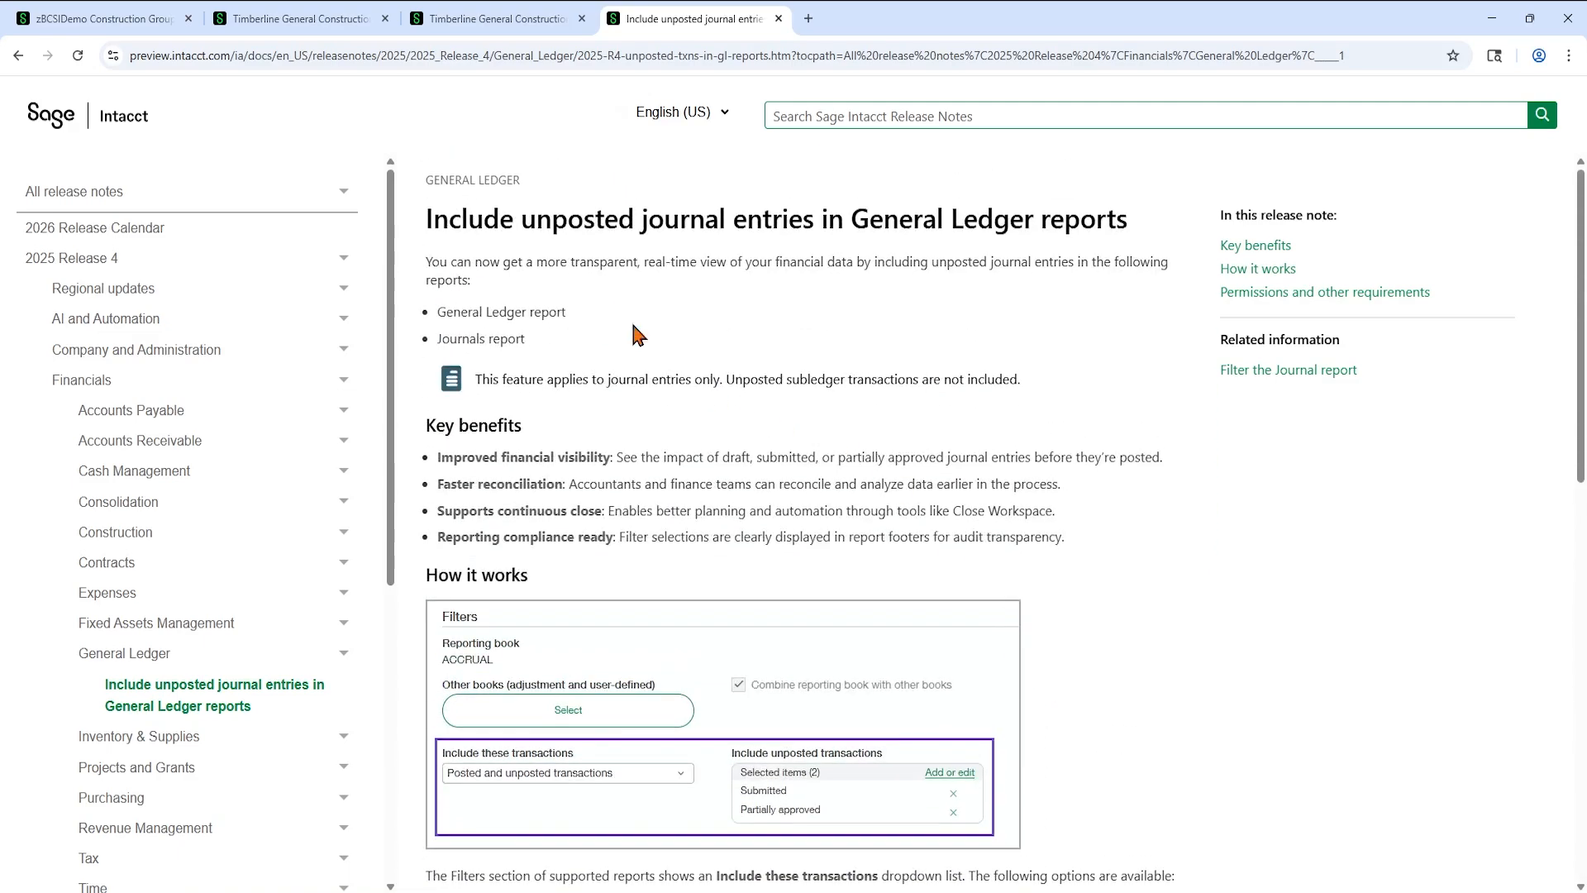
- Switch to the Timberline General Construction session and open a fresh General Ledger report in General Ledger
click(521, 19)
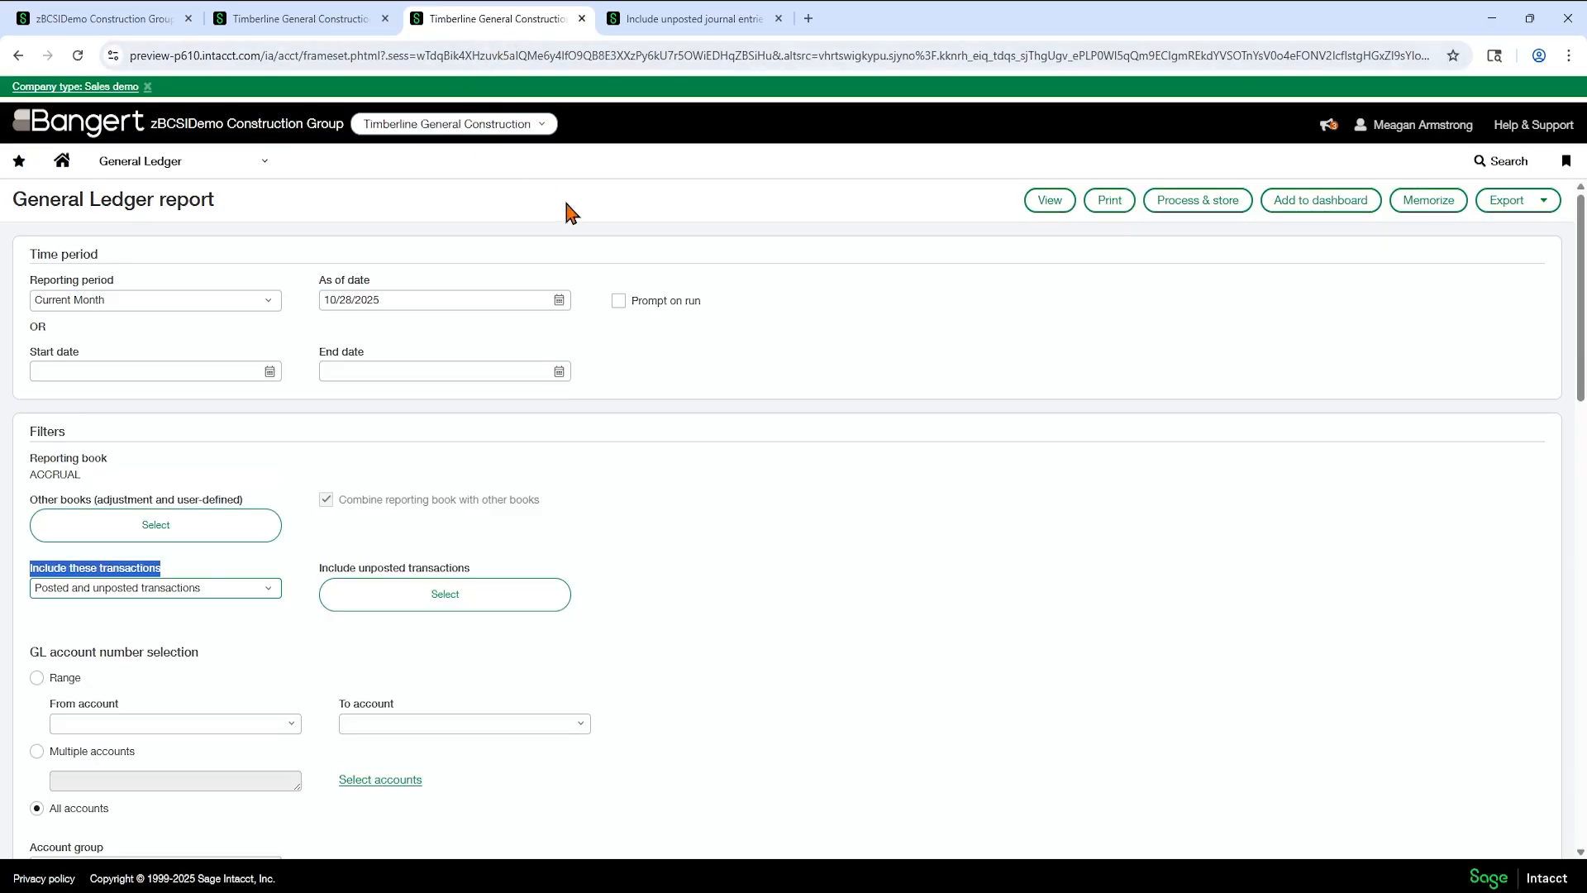
click(60, 161)
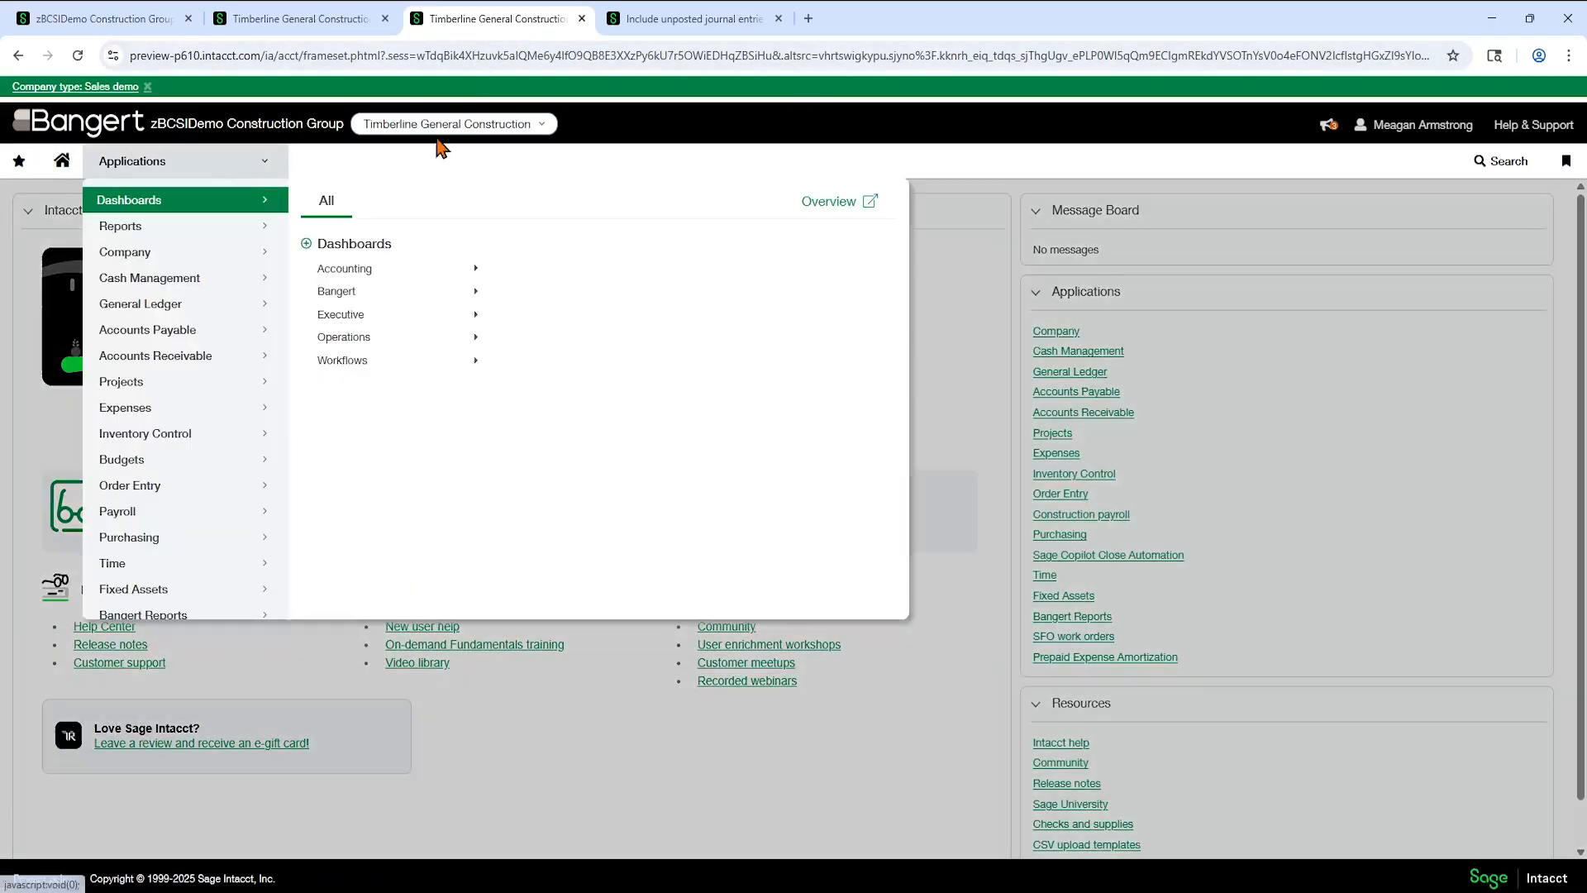
click(130, 304)
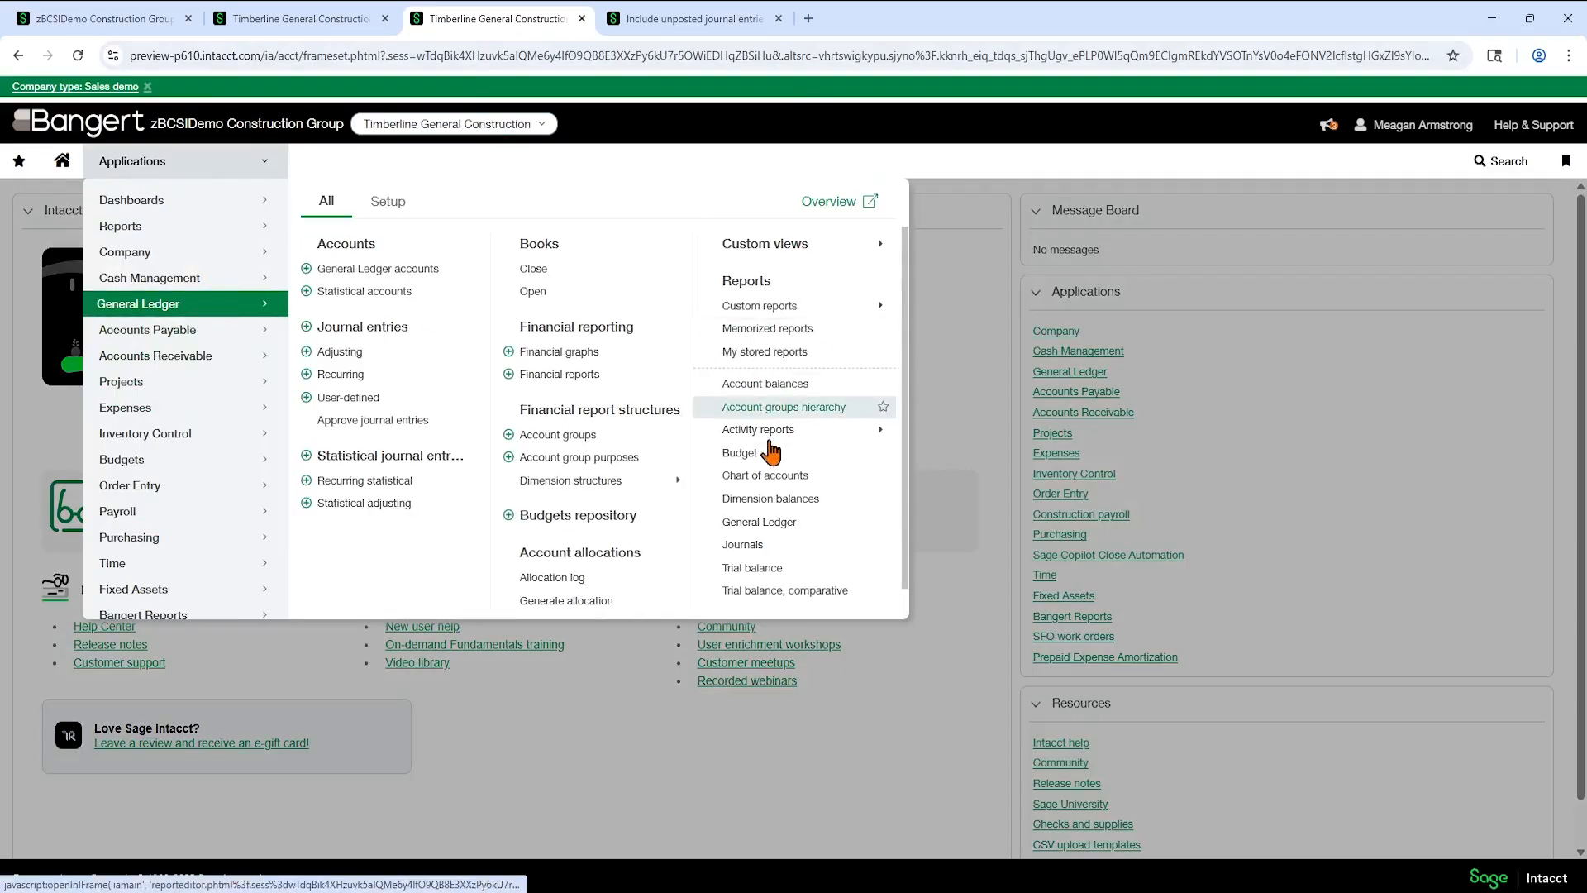
click(781, 522)
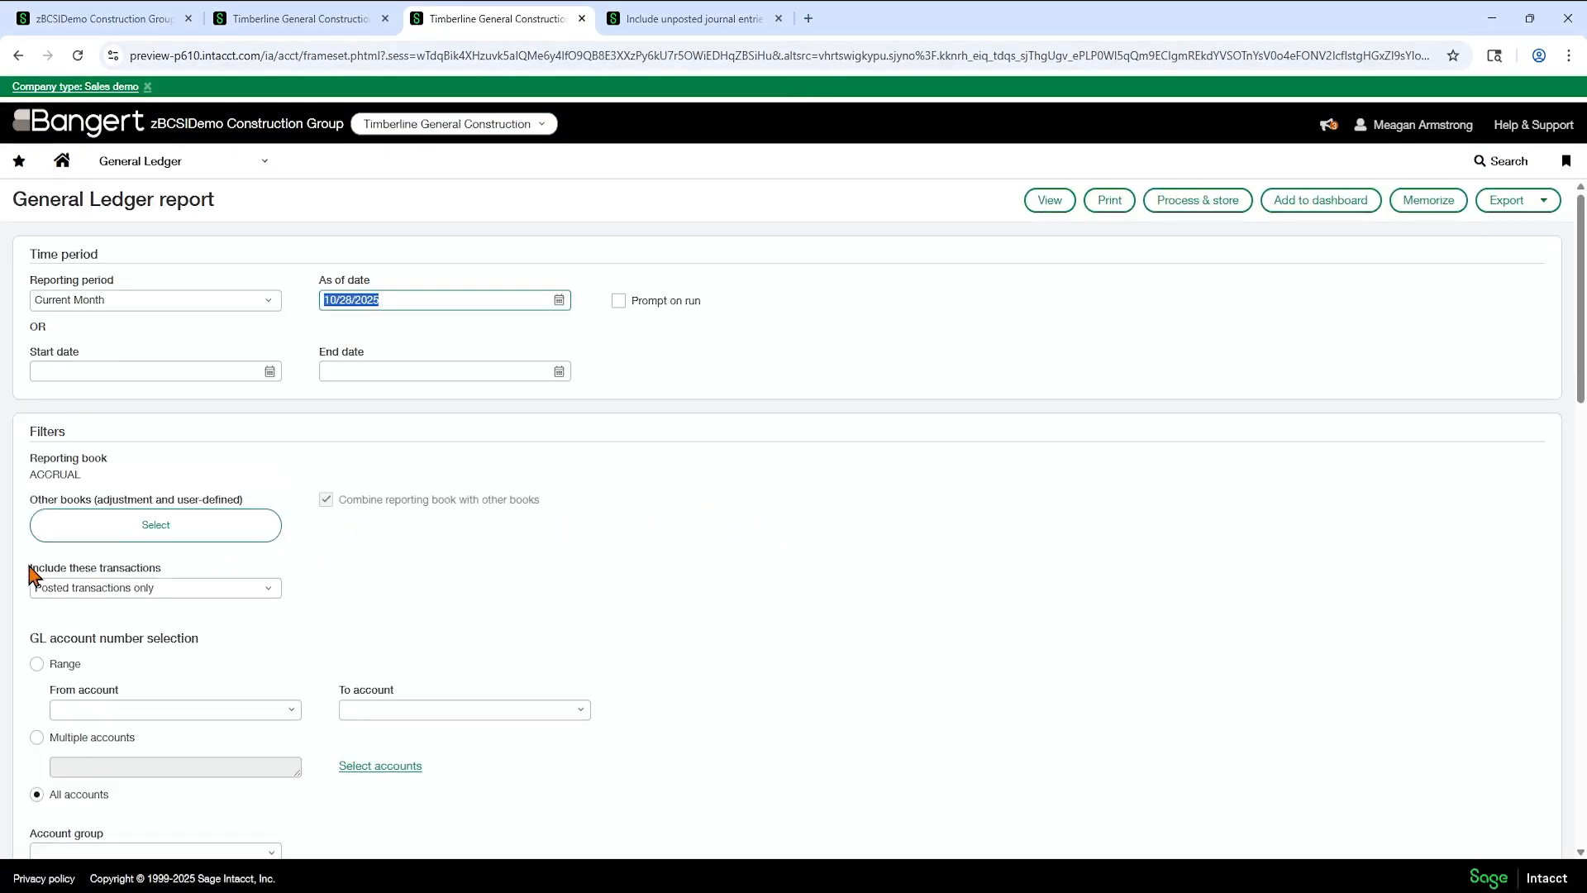
- Set the General Ledger report to include posted and unposted transactions, with Draft as the unposted state
click(186, 591)
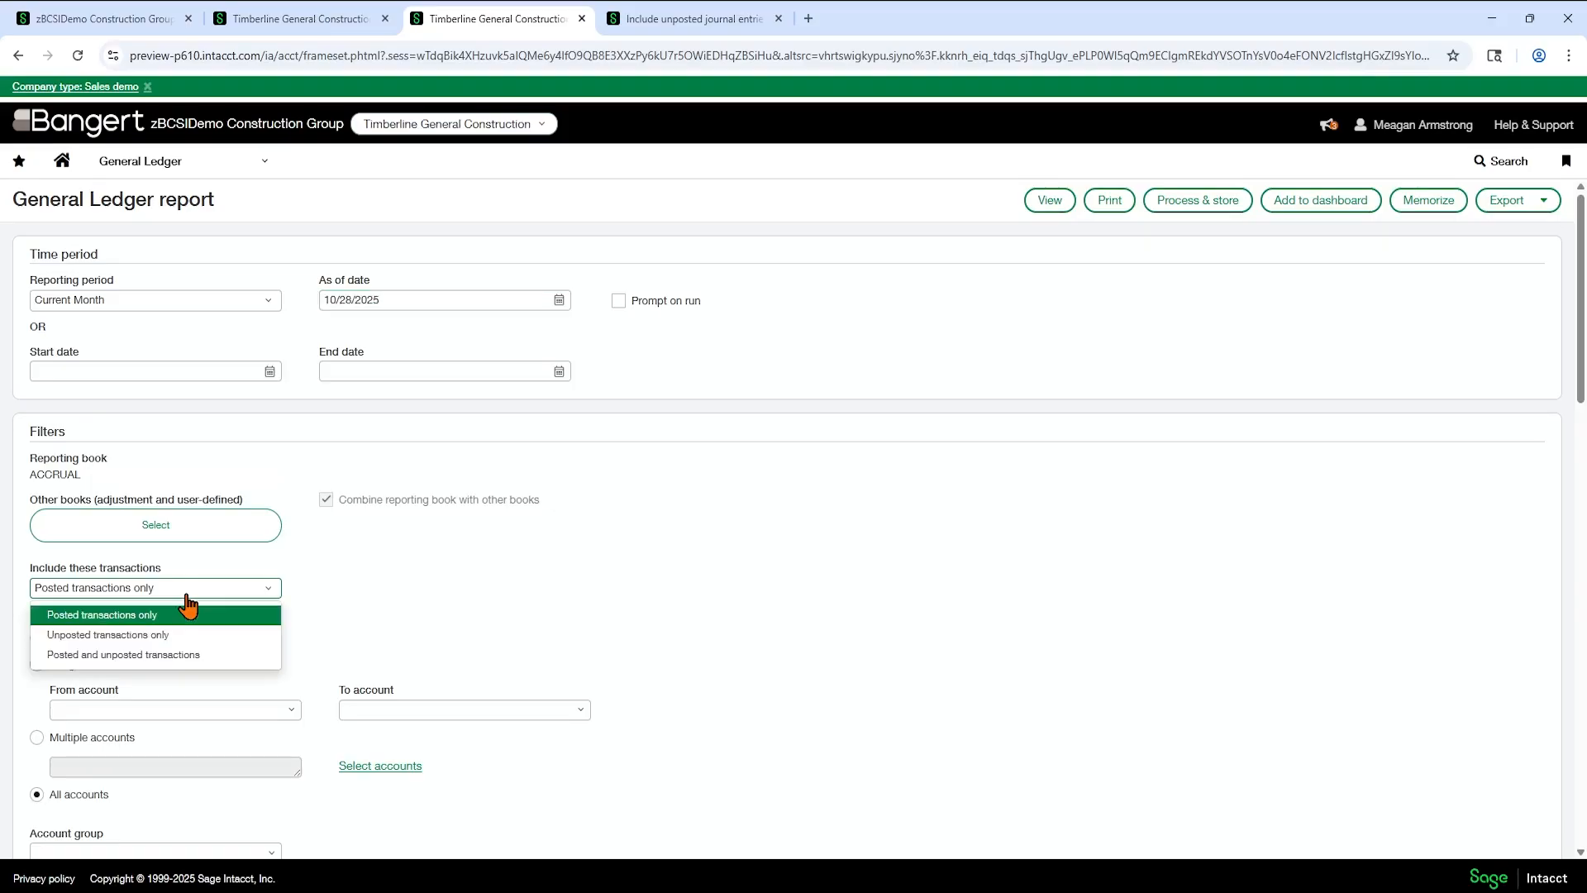
click(176, 657)
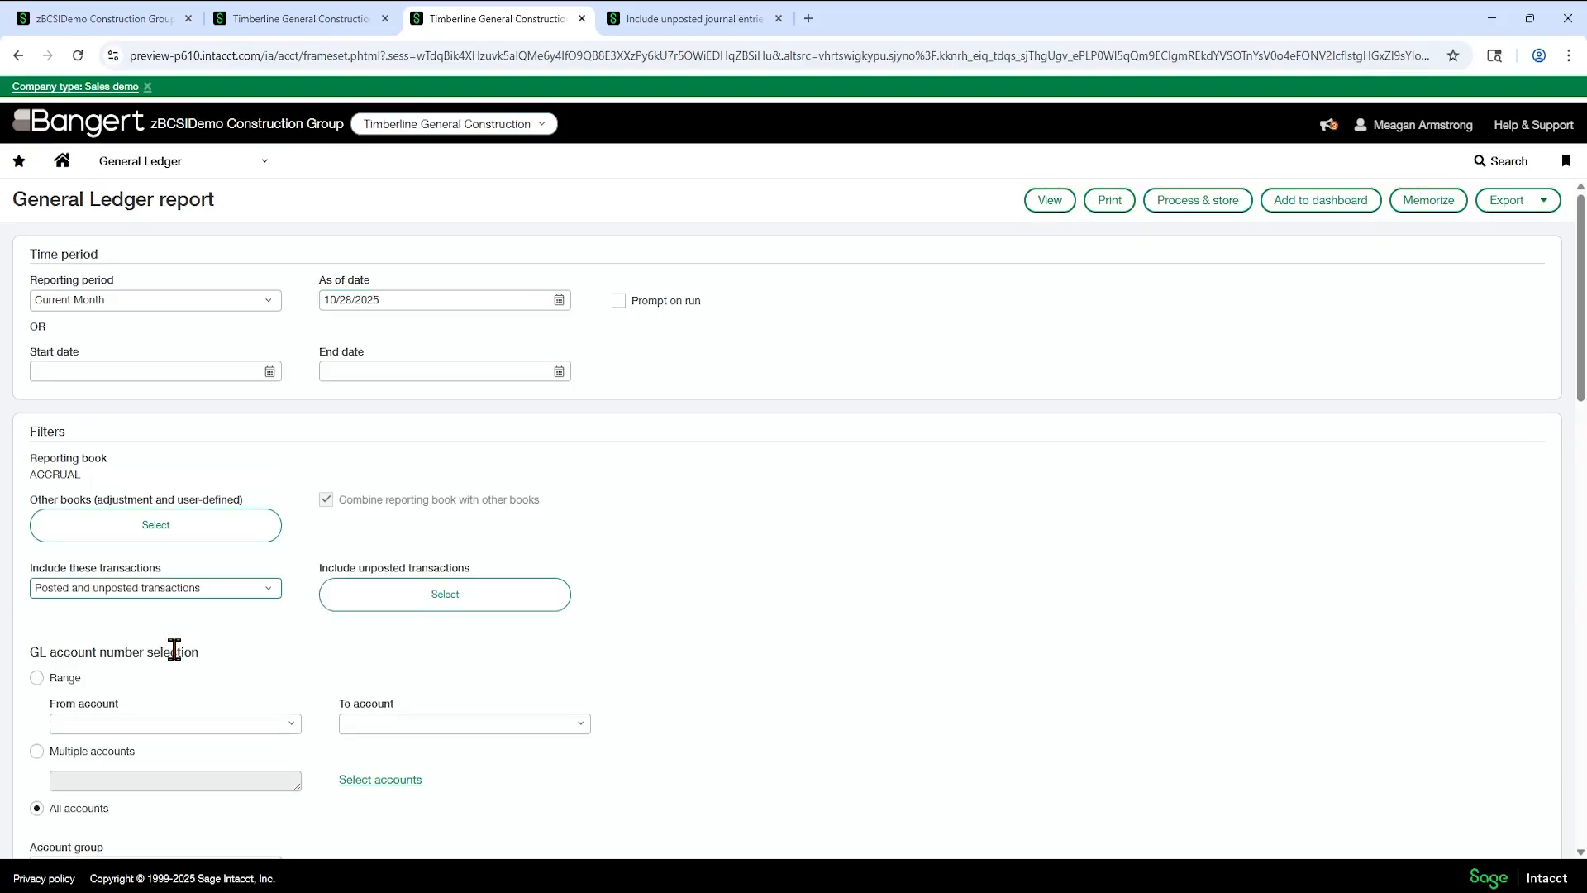
click(443, 595)
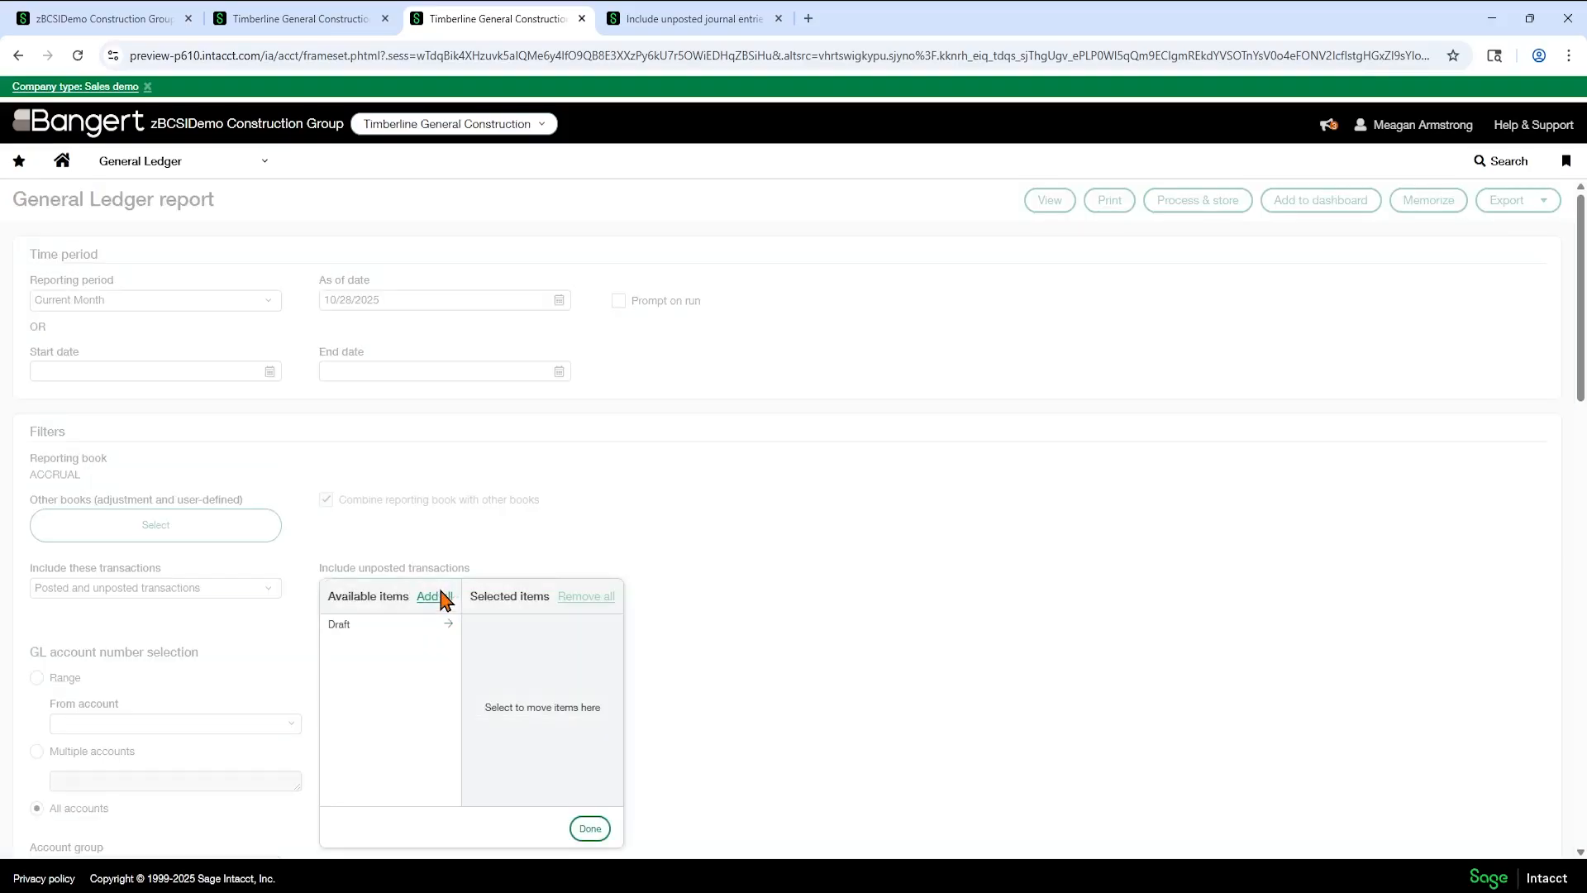
click(438, 630)
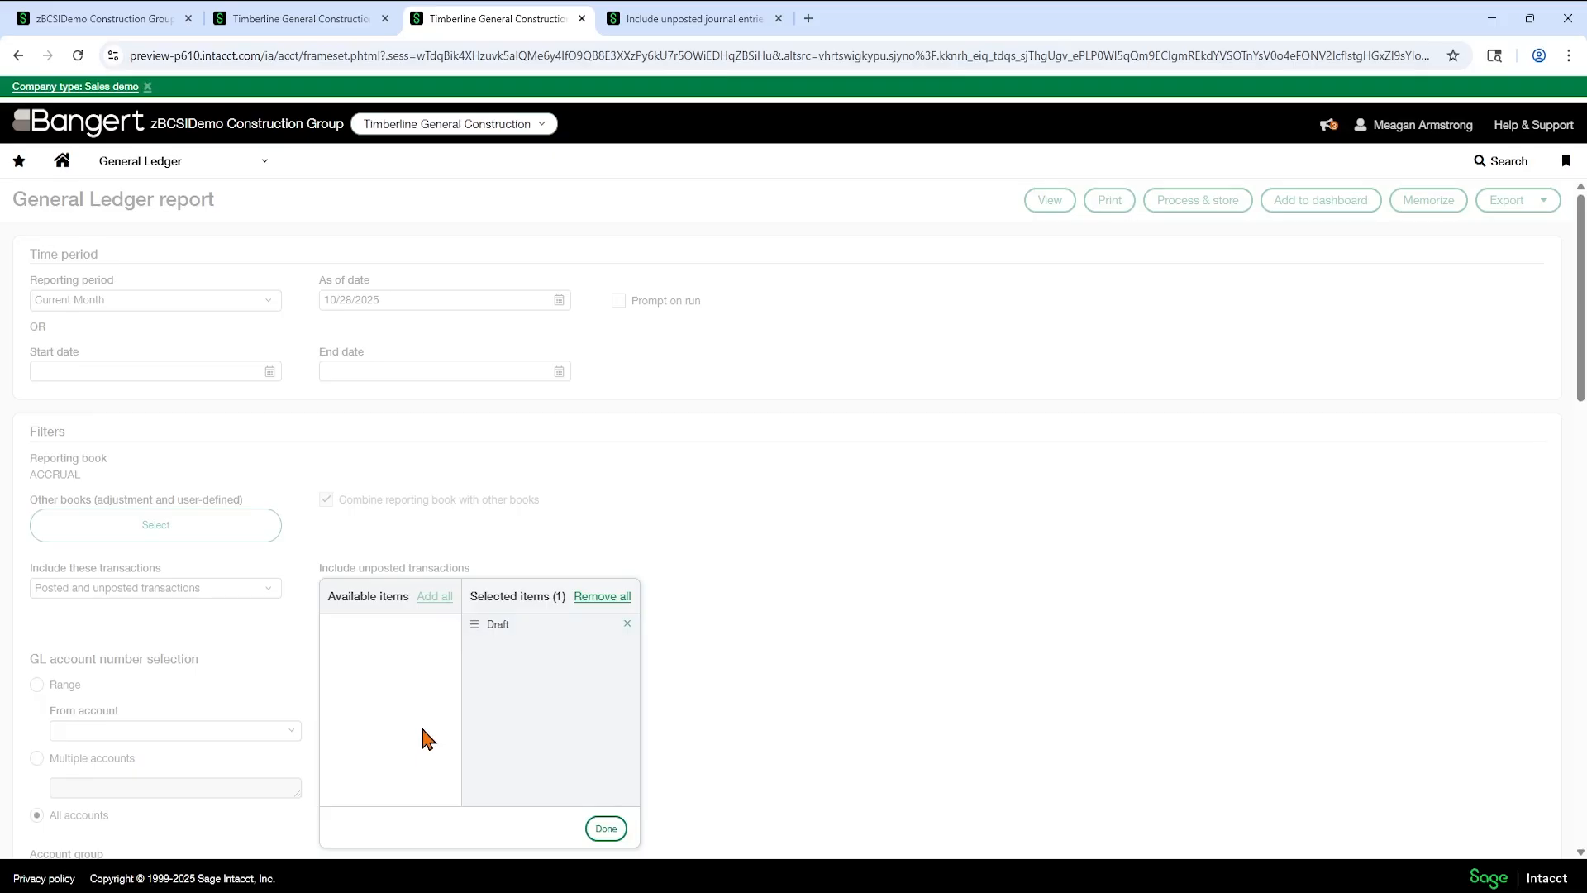
click(606, 828)
- Check the report's dimension filters and format options, including Show filter selections, and view the General Ledger report for all accounts
scroll(630, 567, down, 10)
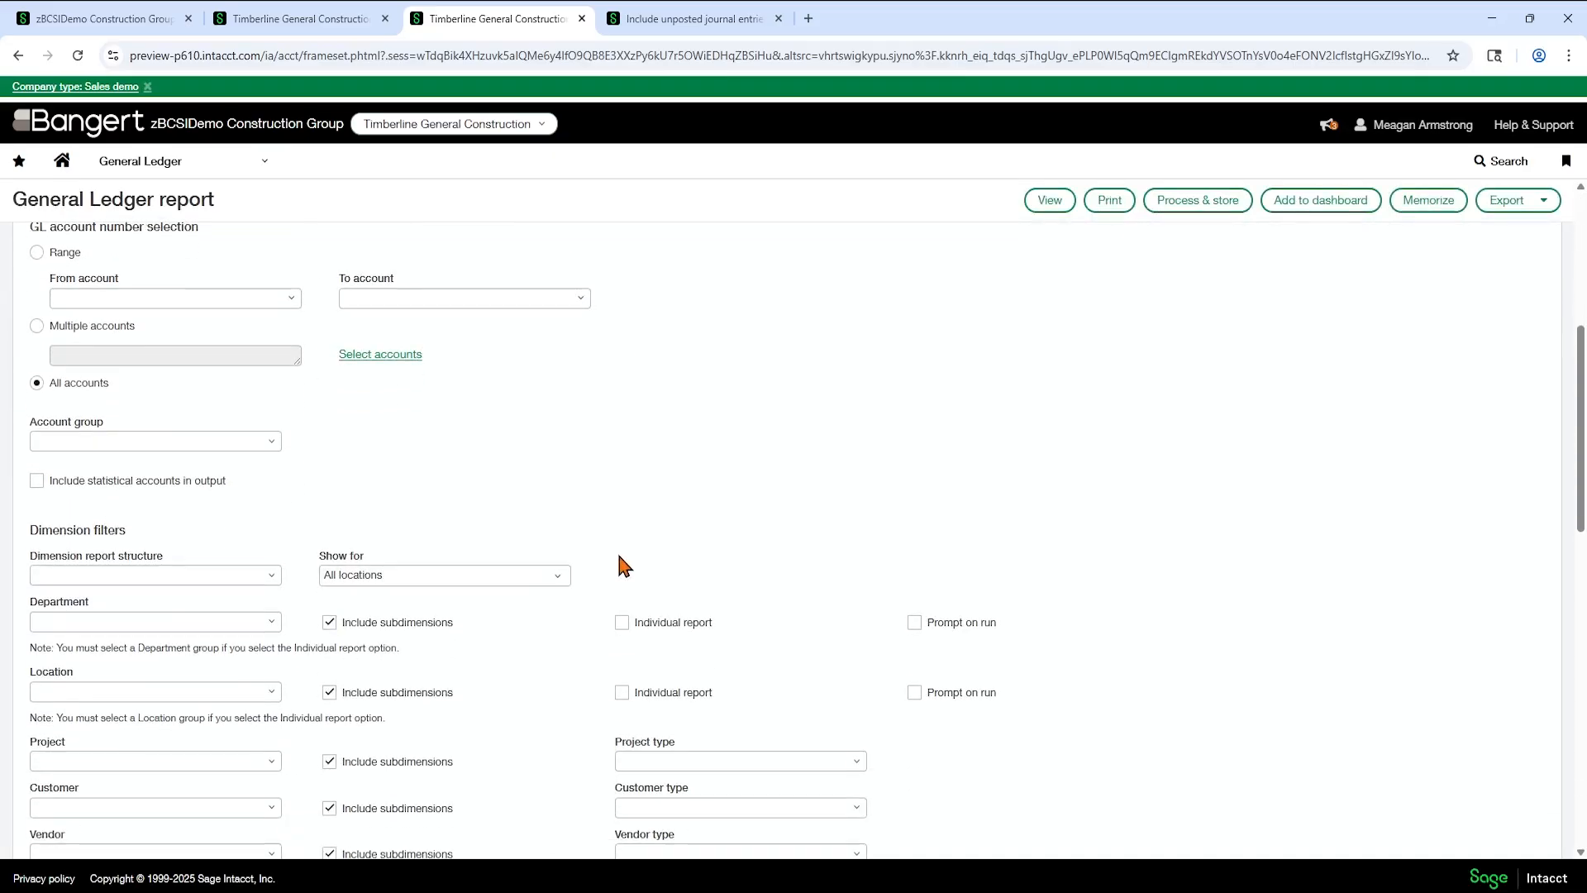
scroll(618, 555, down, 4)
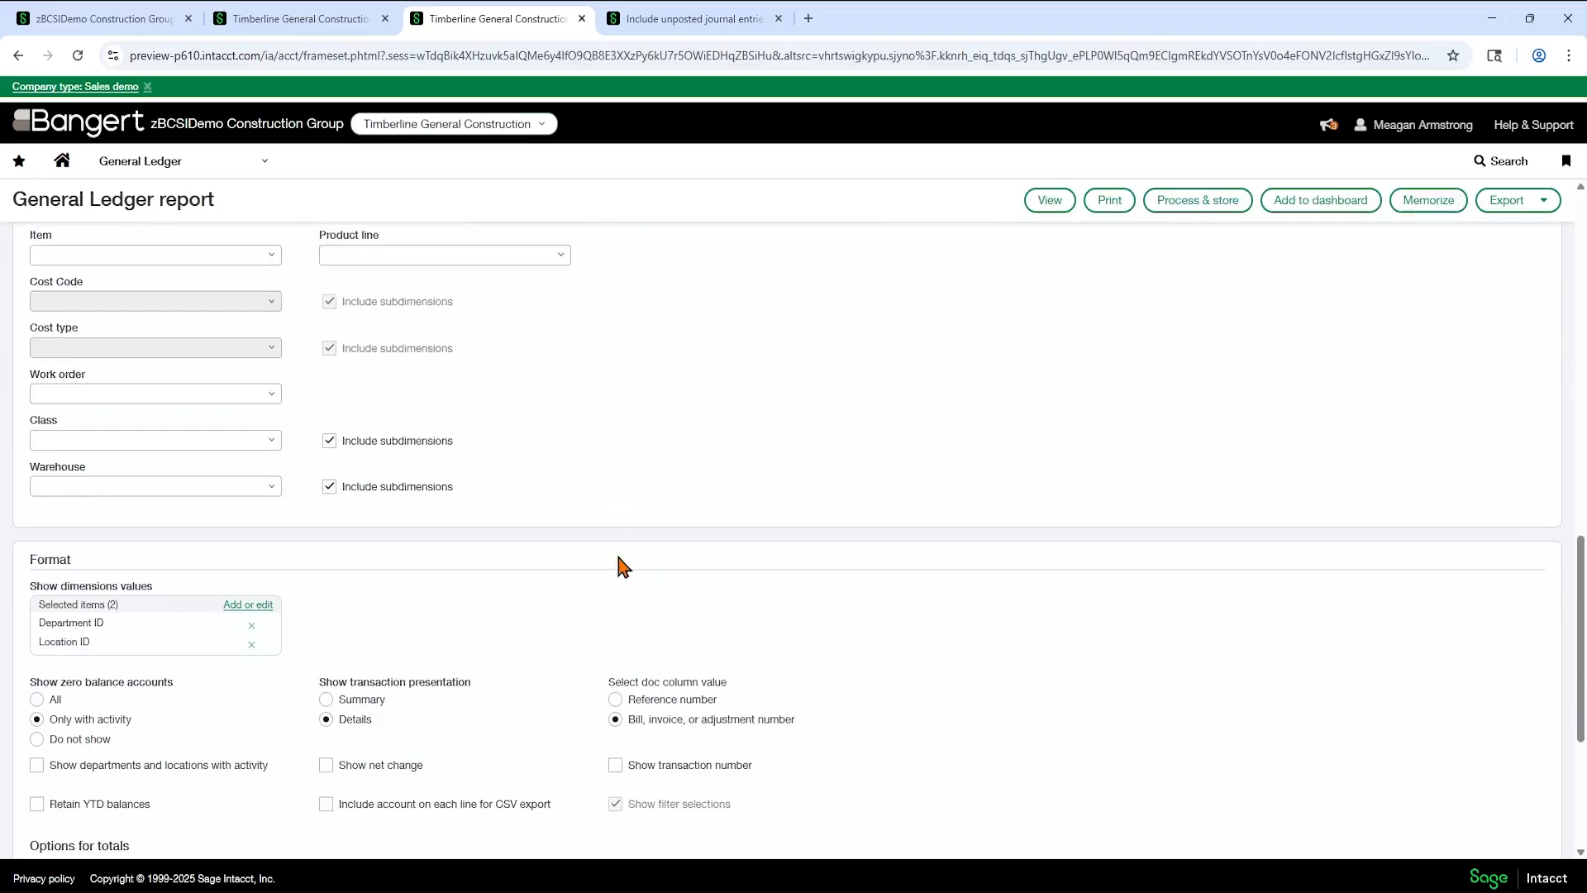
scroll(623, 567, down, 3)
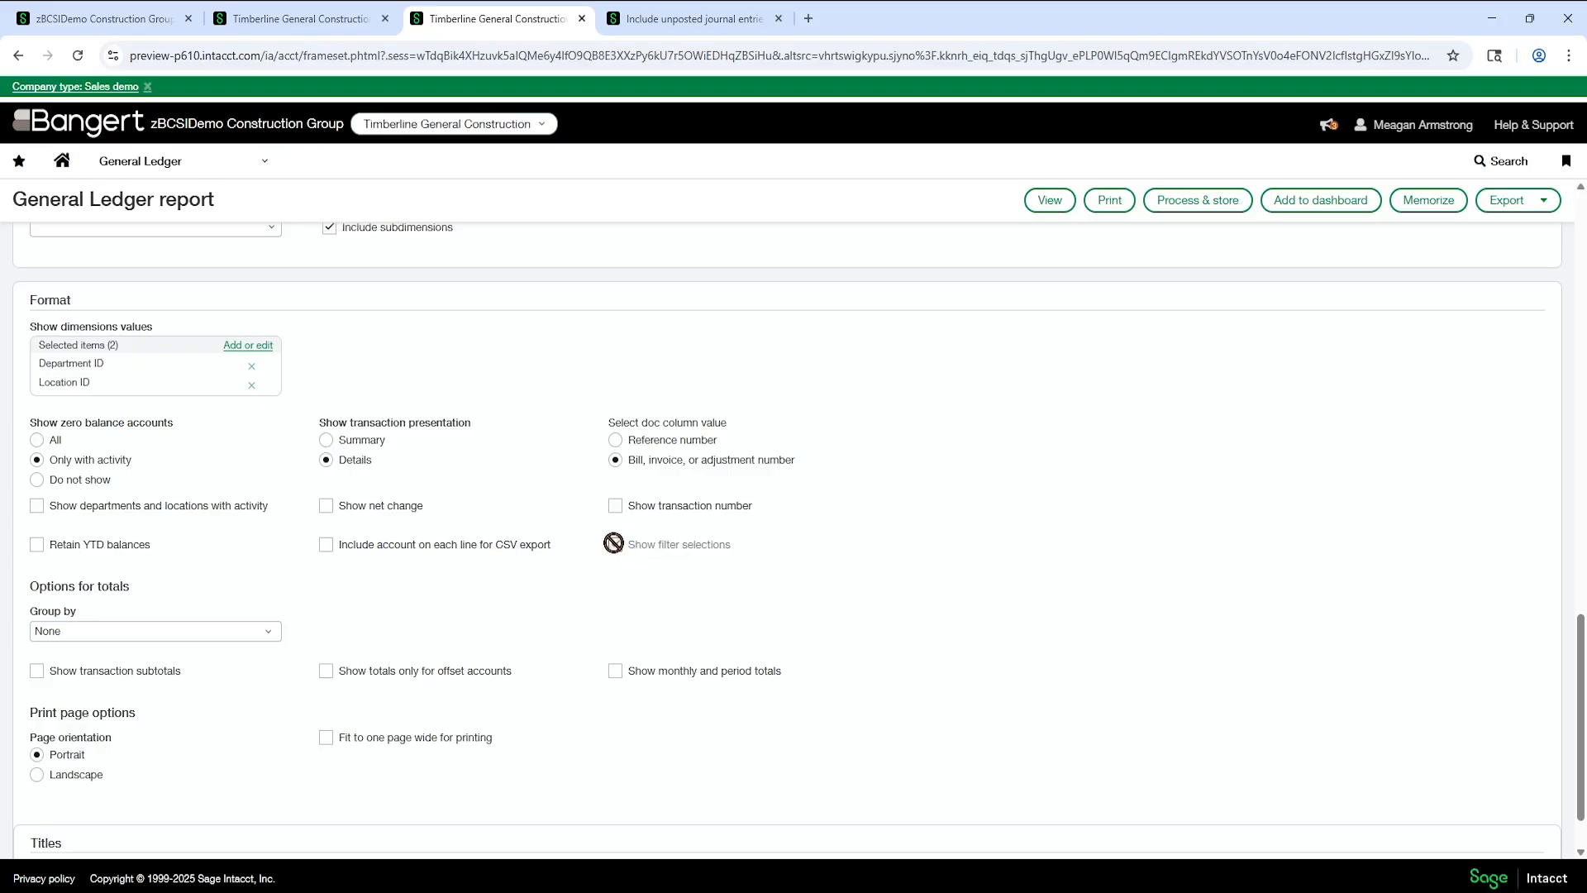
scroll(613, 544, up, 15)
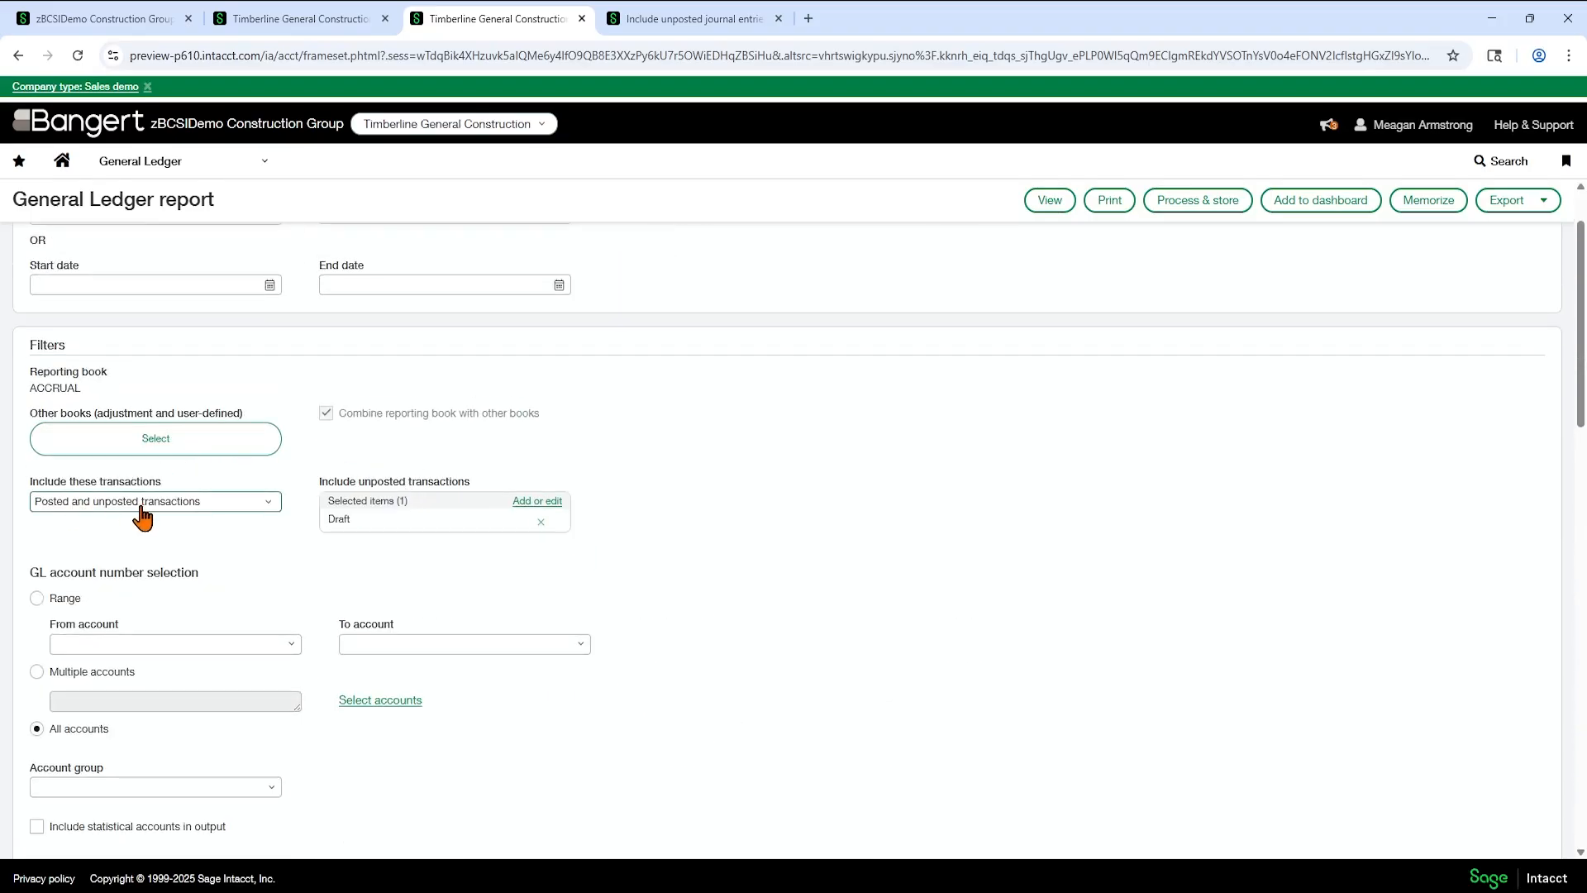
scroll(1133, 347, up, 2)
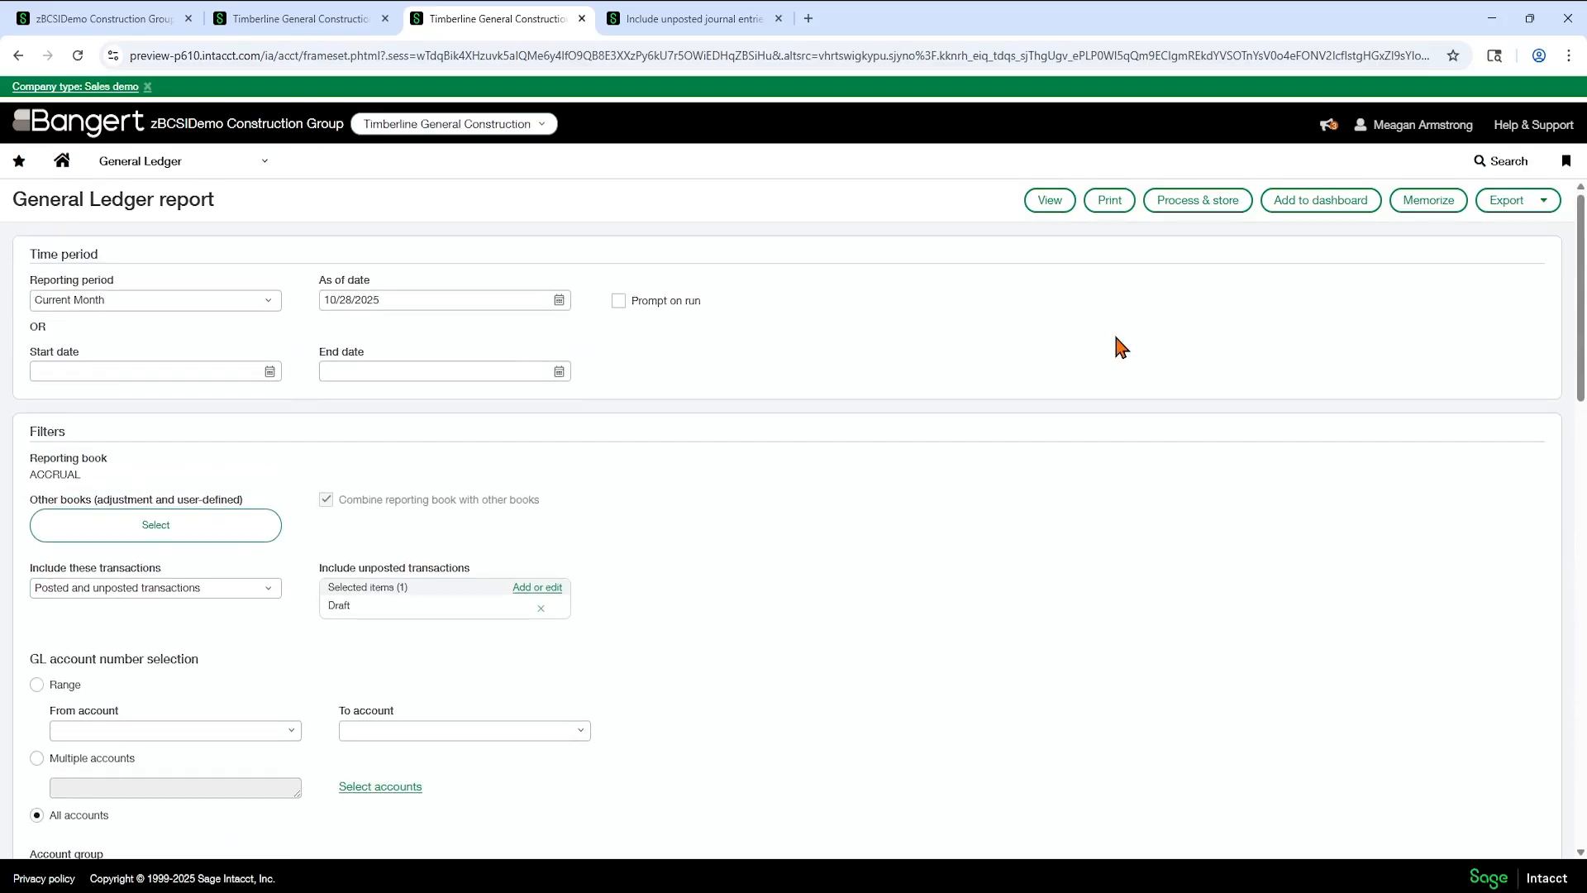
click(1050, 200)
click(867, 303)
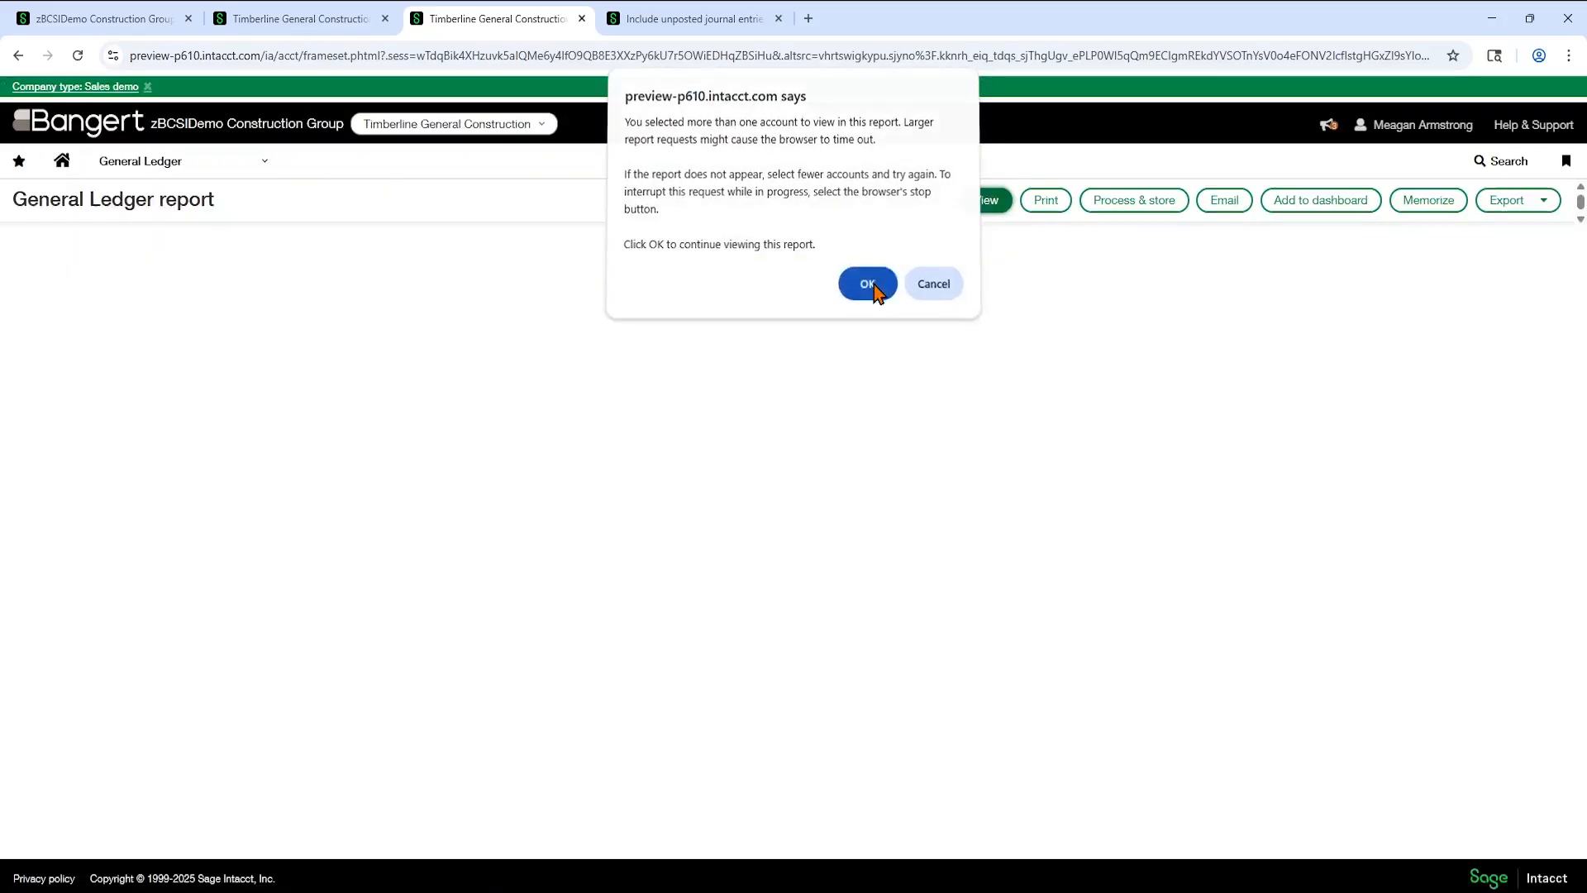
click(867, 304)
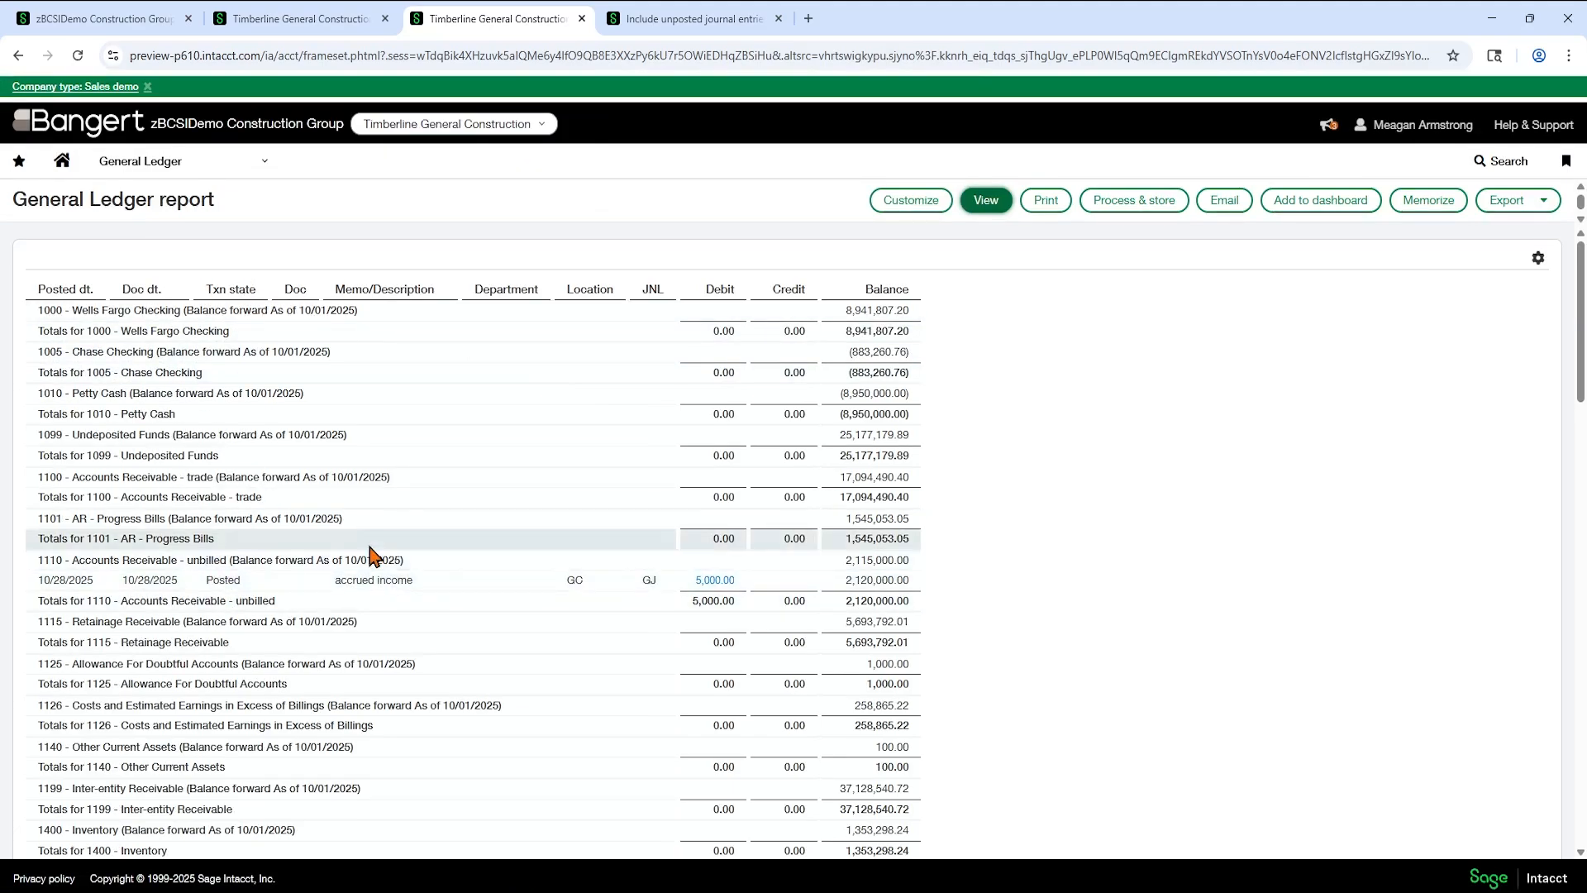
- Examine the draft Cat Depr line under account 1600 in the report, open its journal entry, and return to the report
scroll(276, 557, down, 1)
scroll(273, 546, down, 5)
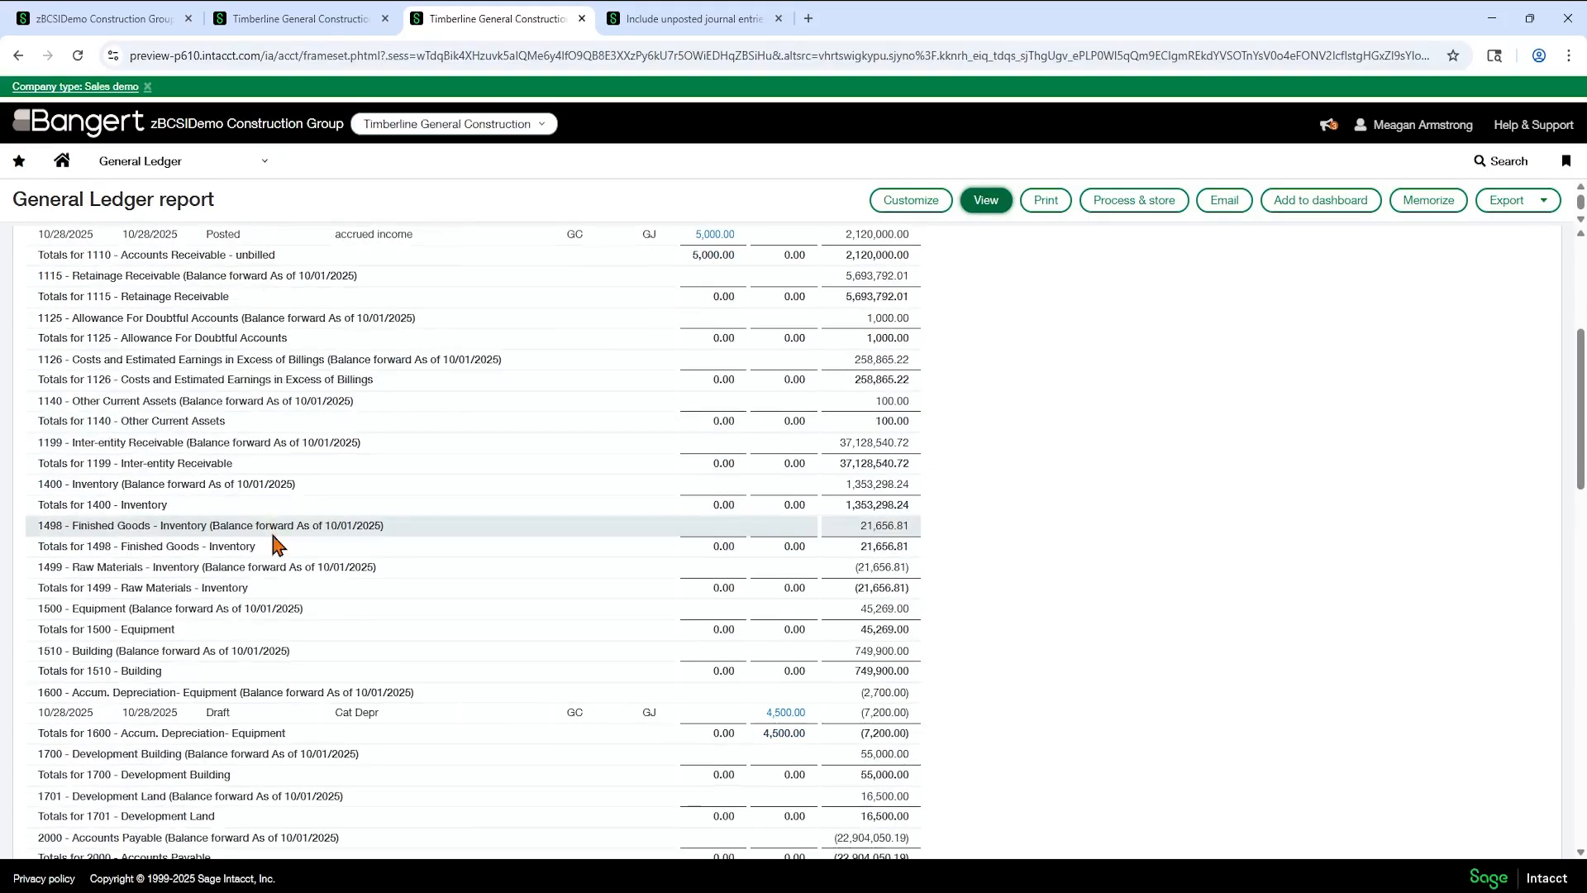
double_click(214, 539)
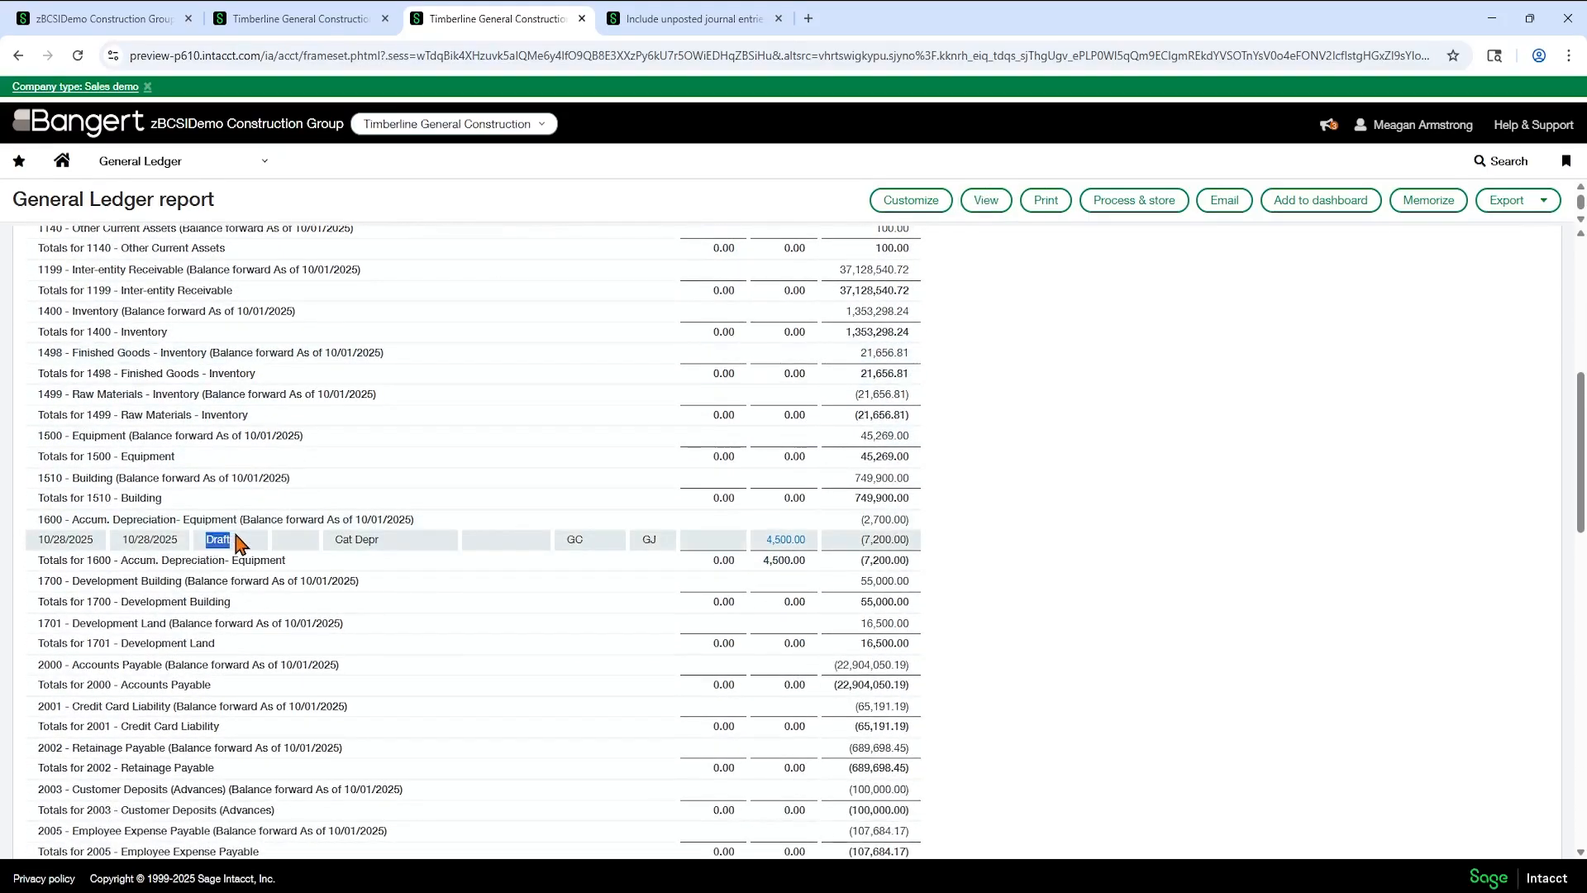
double_click(785, 539)
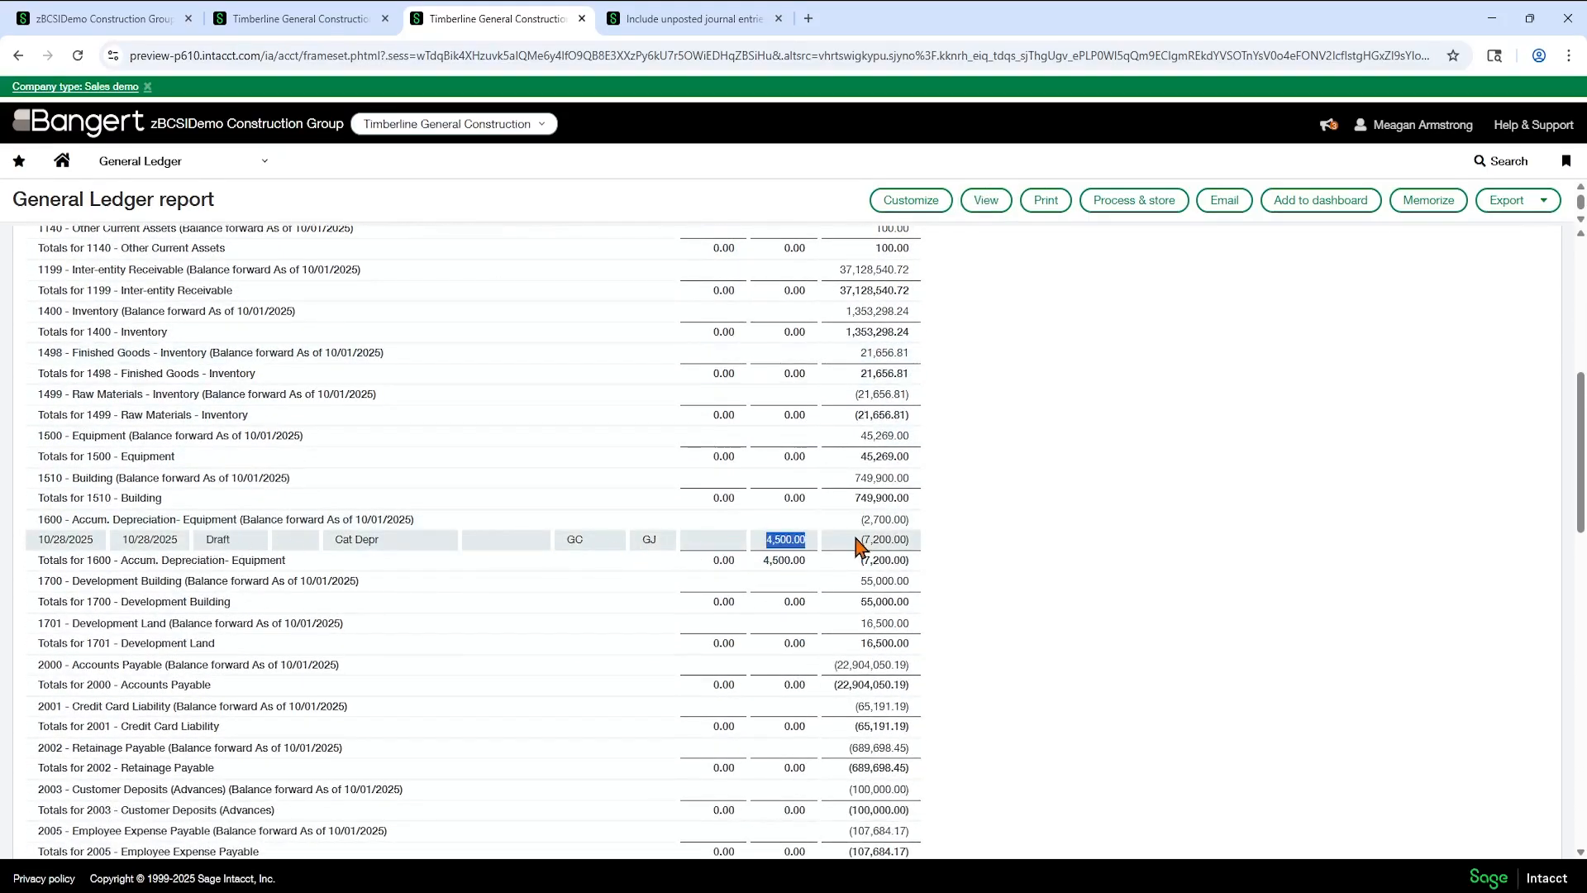
click(860, 543)
scroll(909, 529, down, 2)
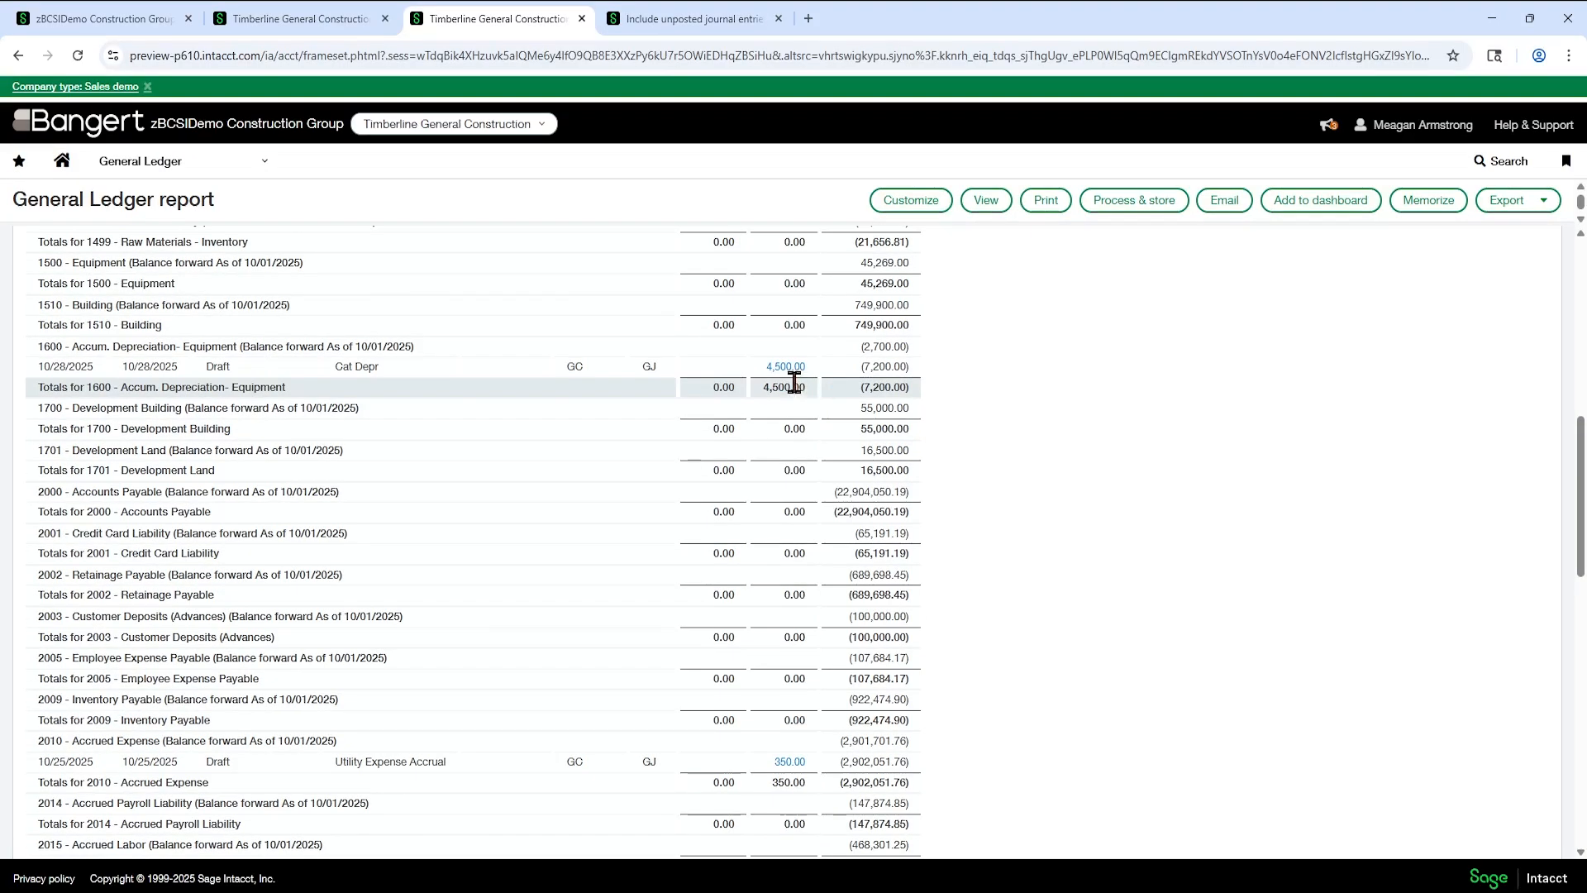
click(786, 367)
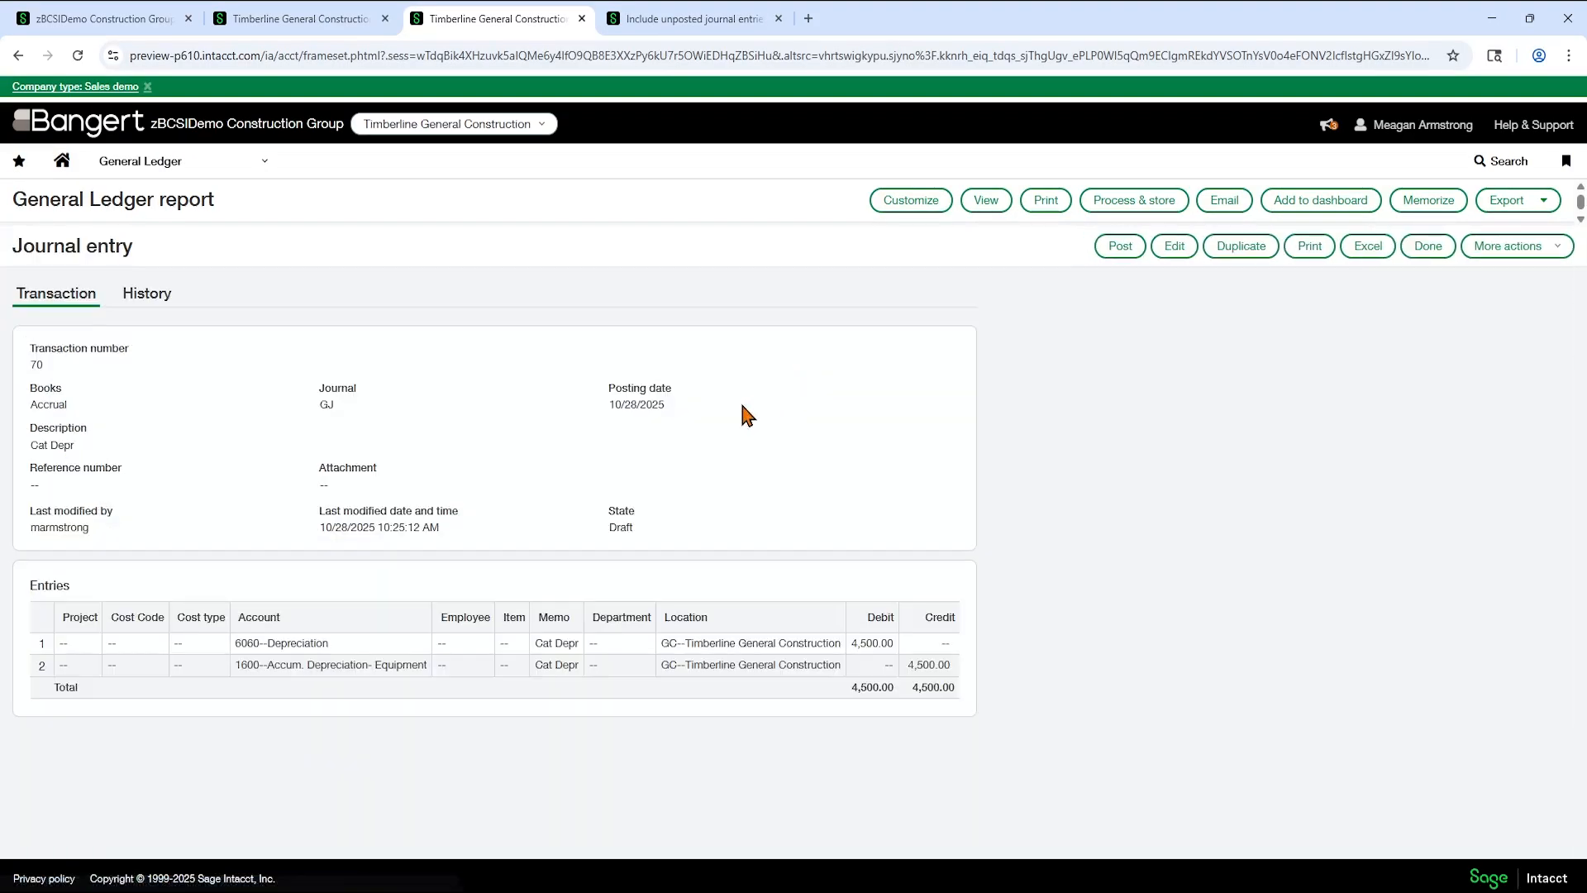
click(1415, 263)
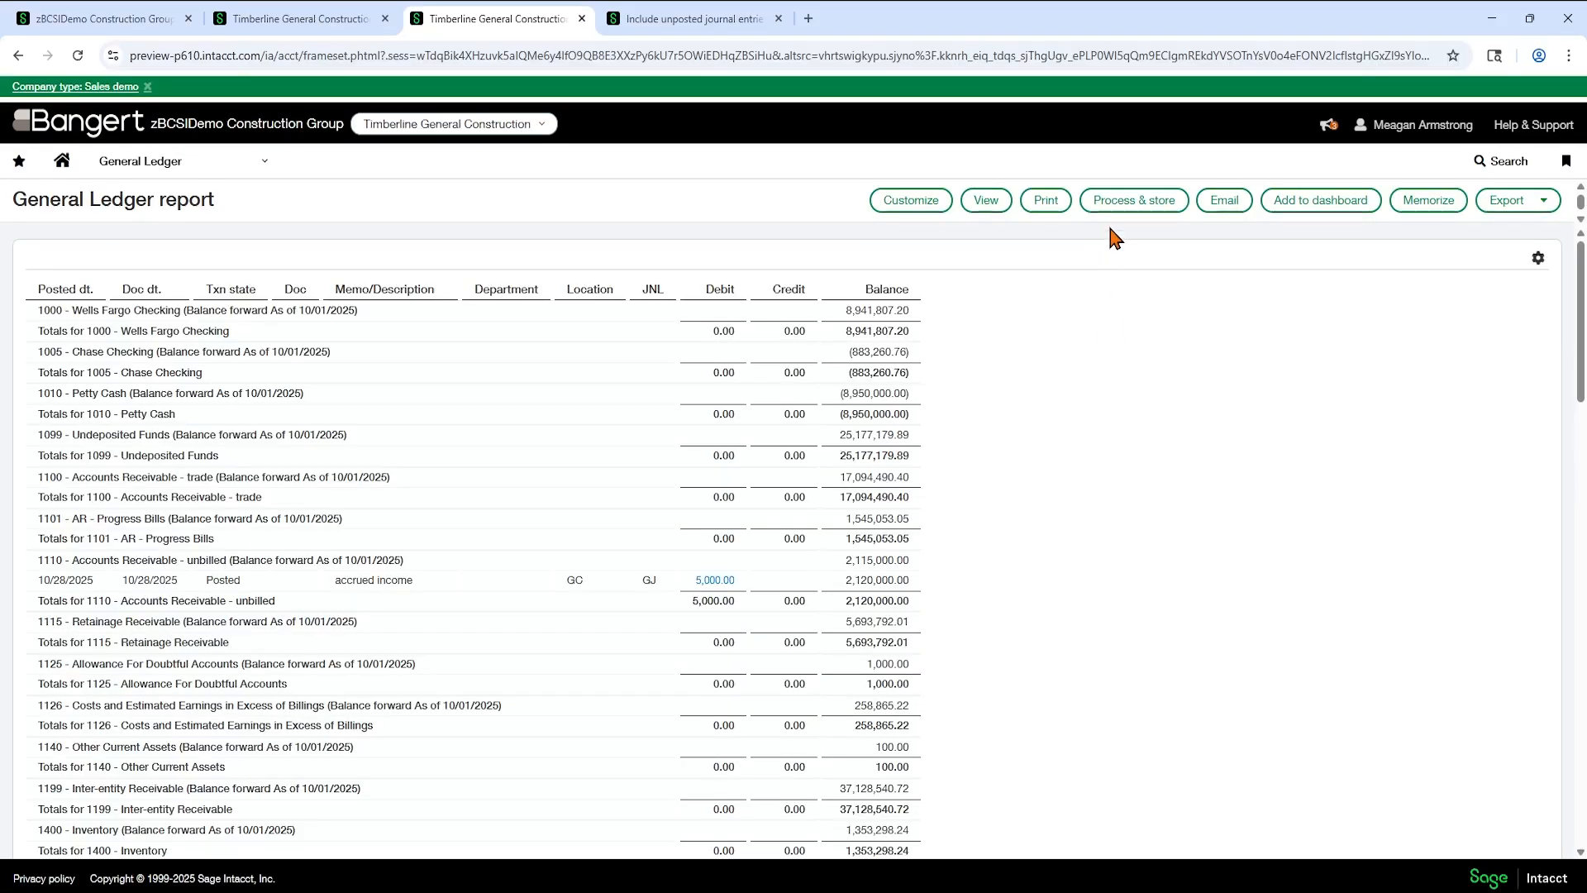
- Review the rest of the General Ledger report and highlight the unposted transactions setting in its filter and prompt selections
scroll(981, 471, down, 15)
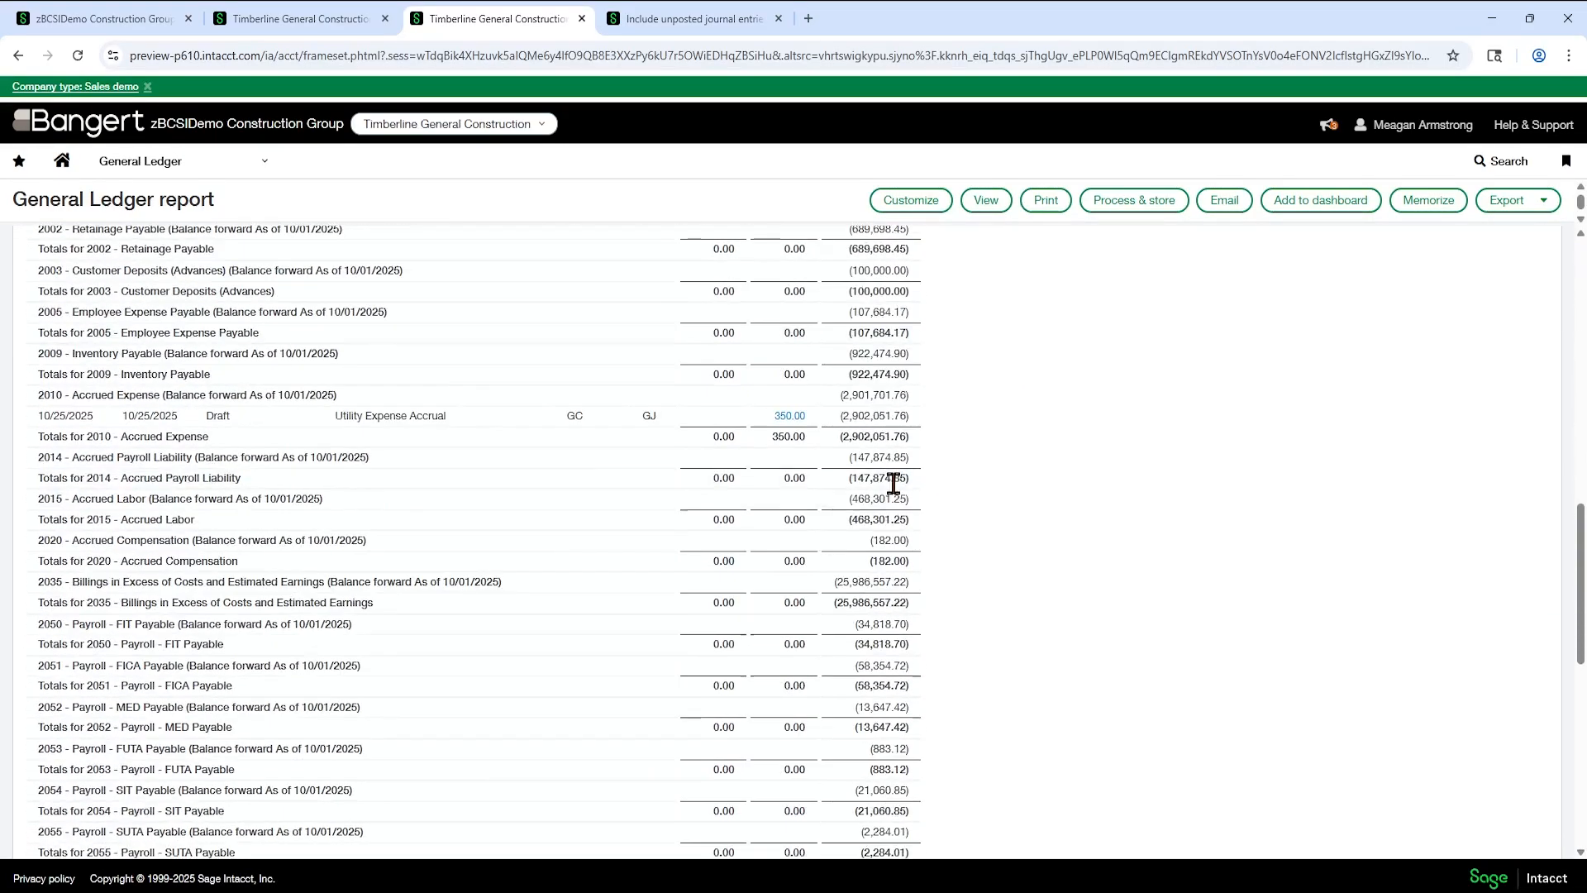
scroll(893, 484, down, 10)
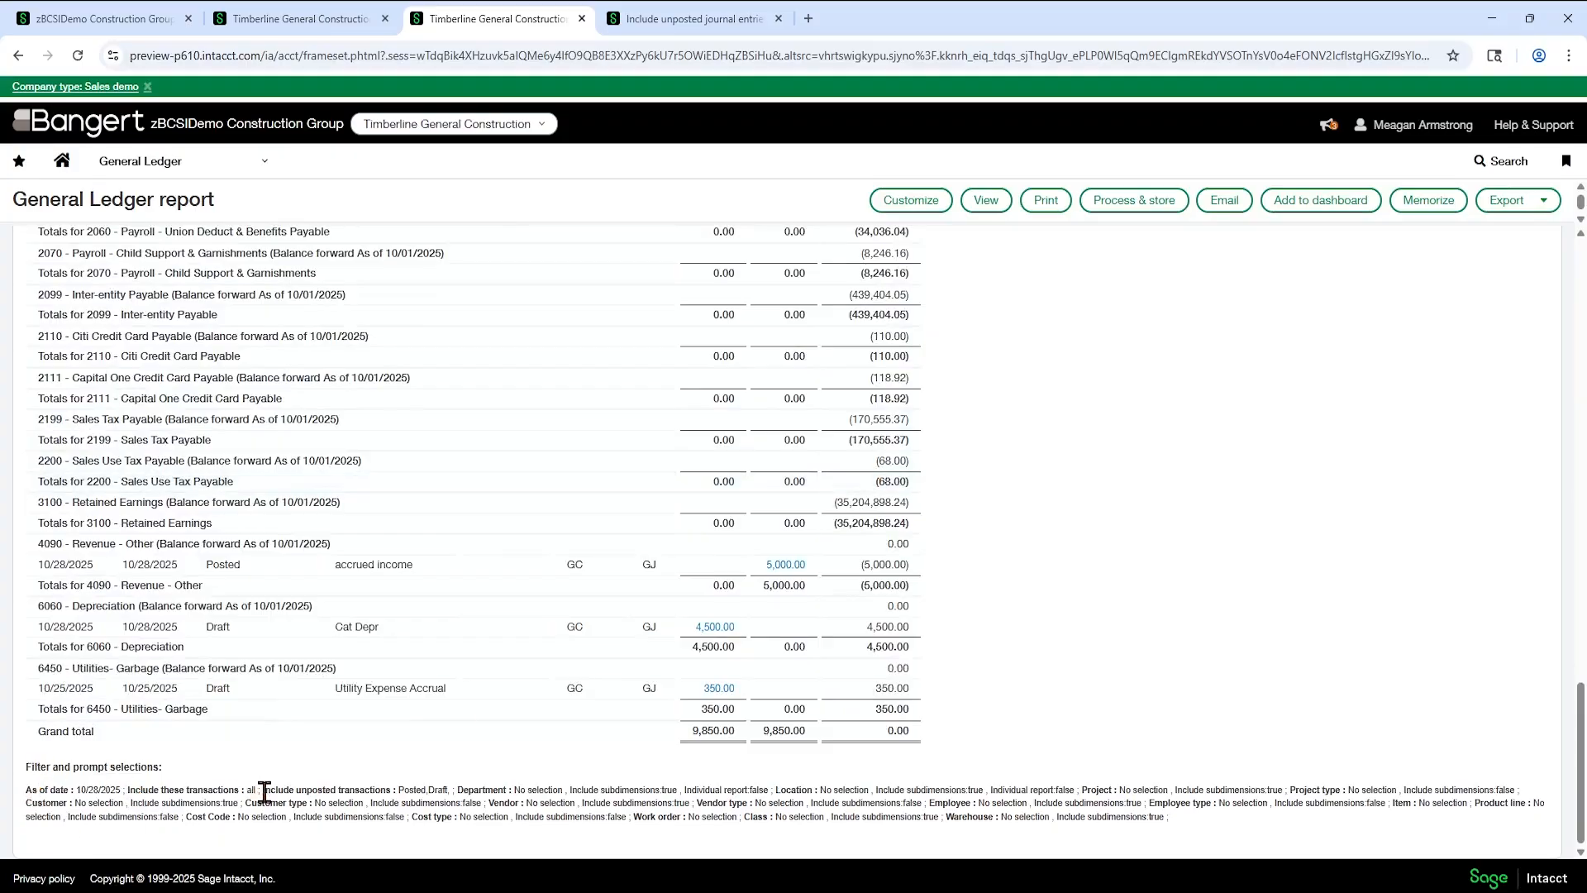
drag(263, 791, 447, 784)
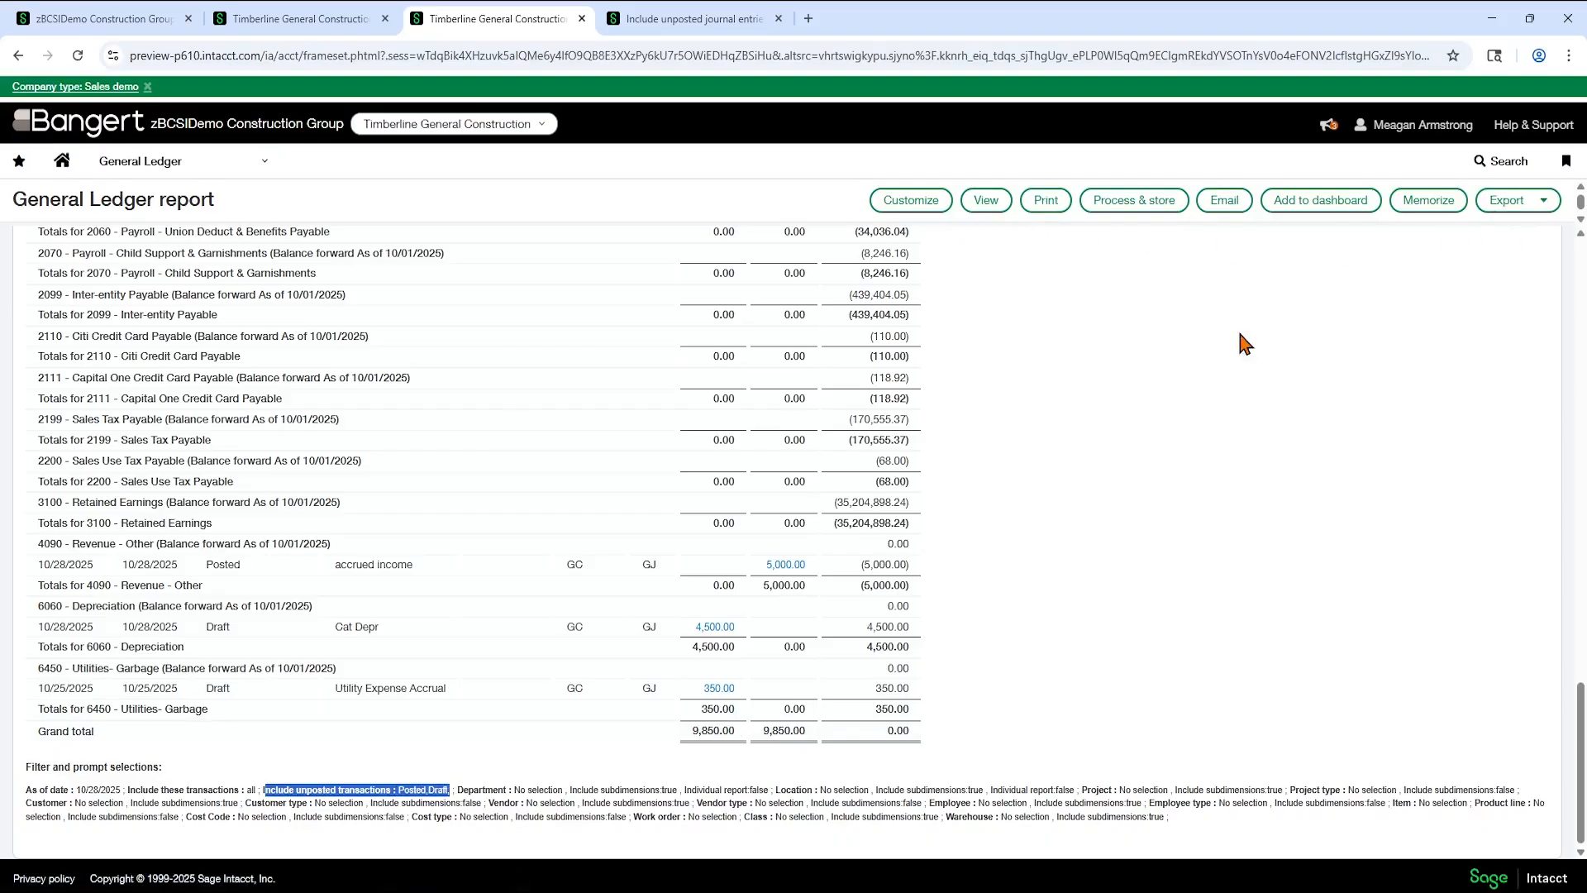
scroll(801, 738, up, 2)
scroll(801, 738, down, 2)
- Reopen the General Ledger report's customization options and set the included transactions to Unposted transactions only
click(920, 199)
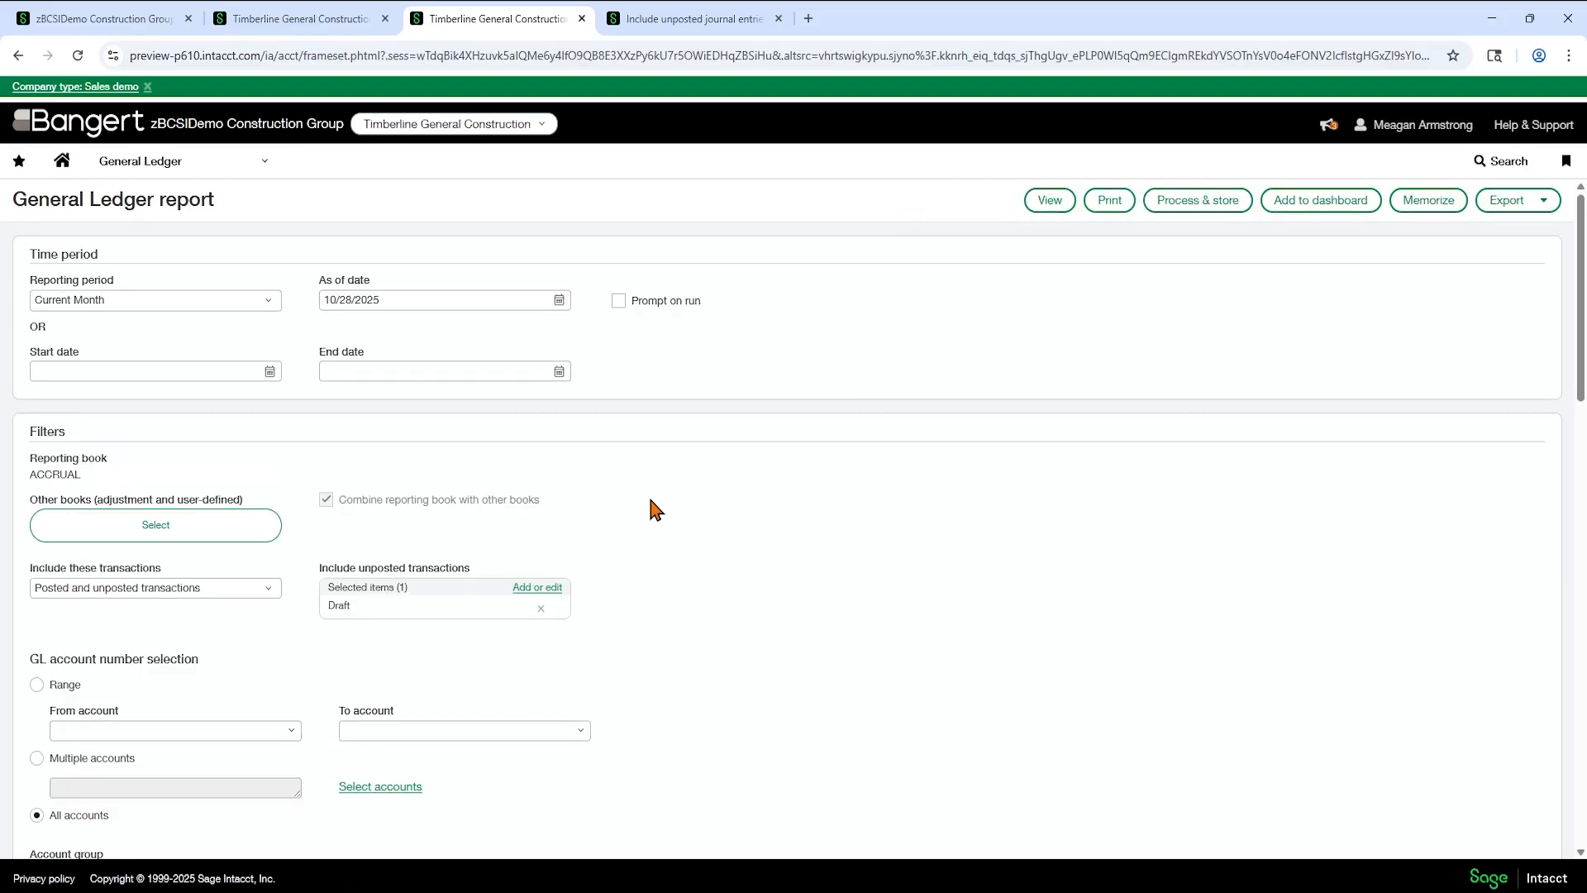
click(265, 588)
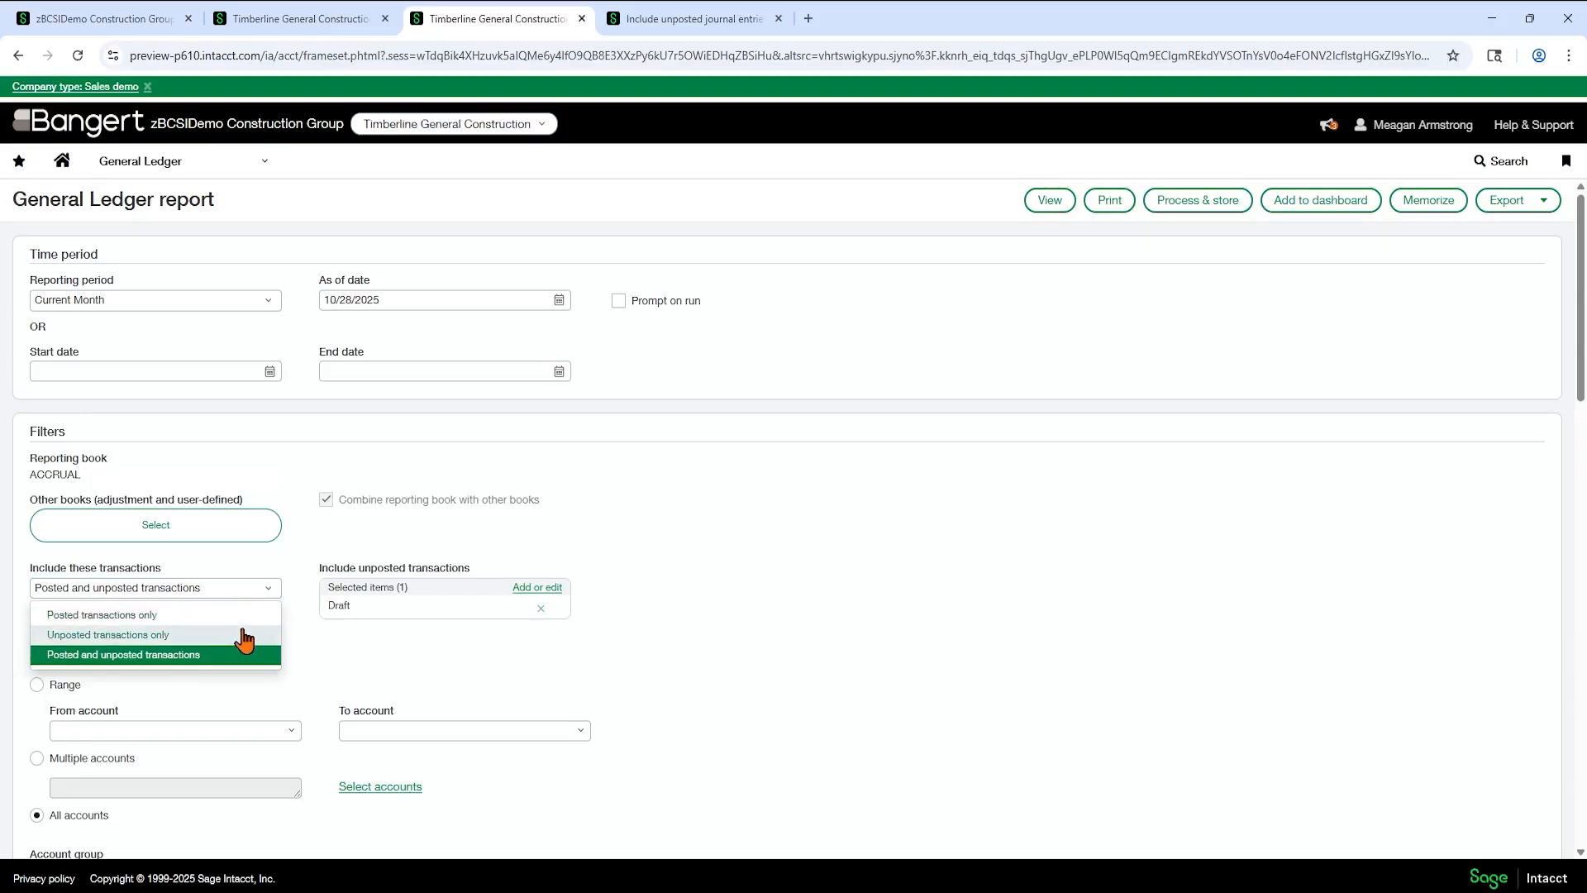
click(245, 635)
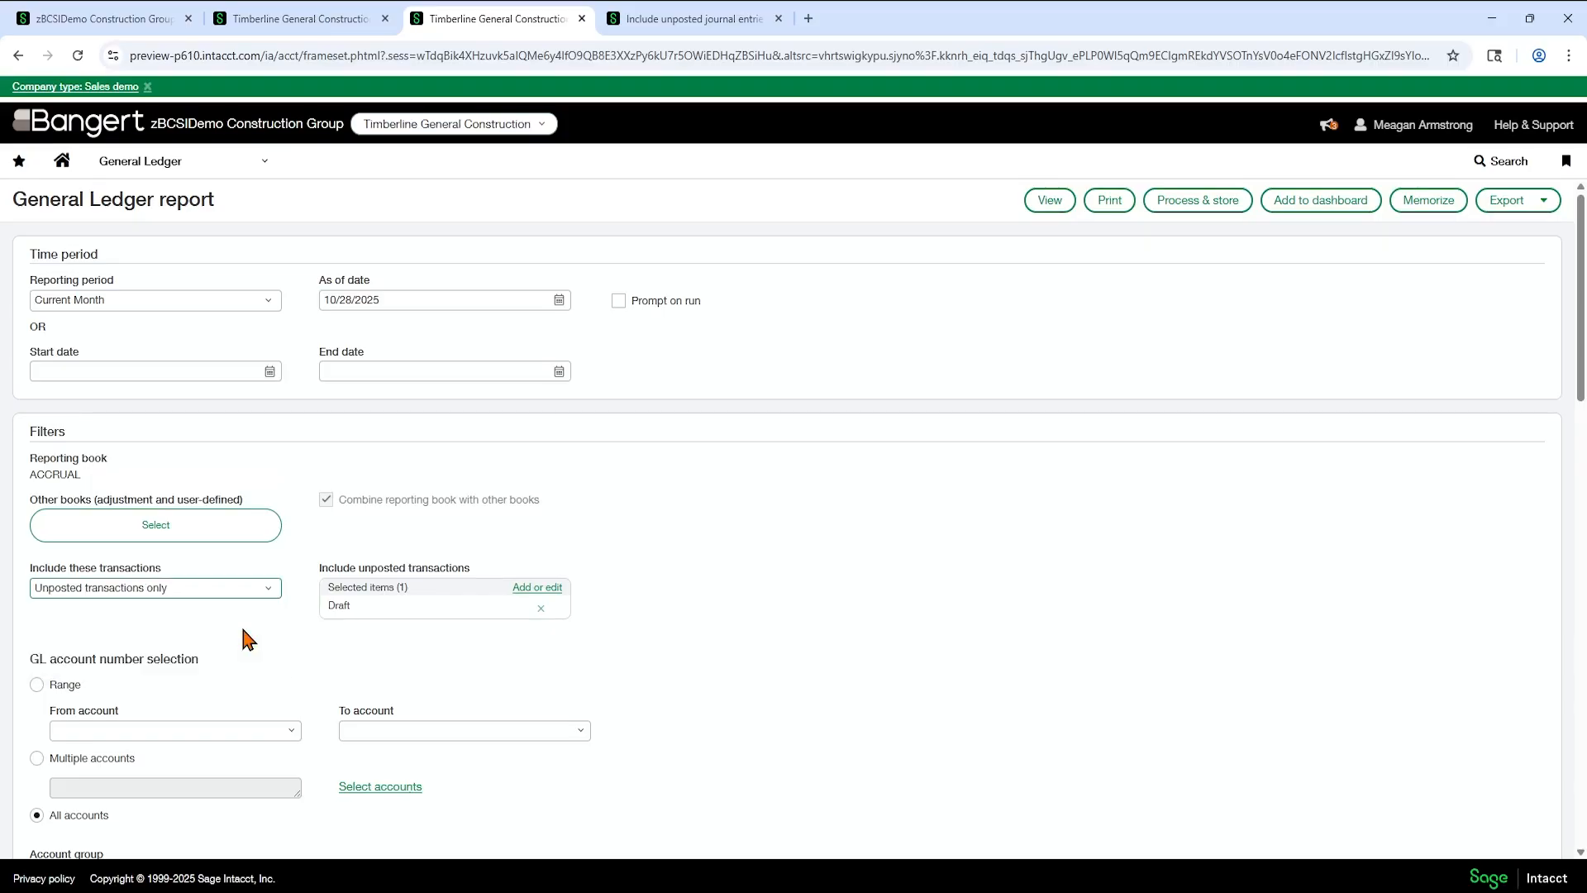